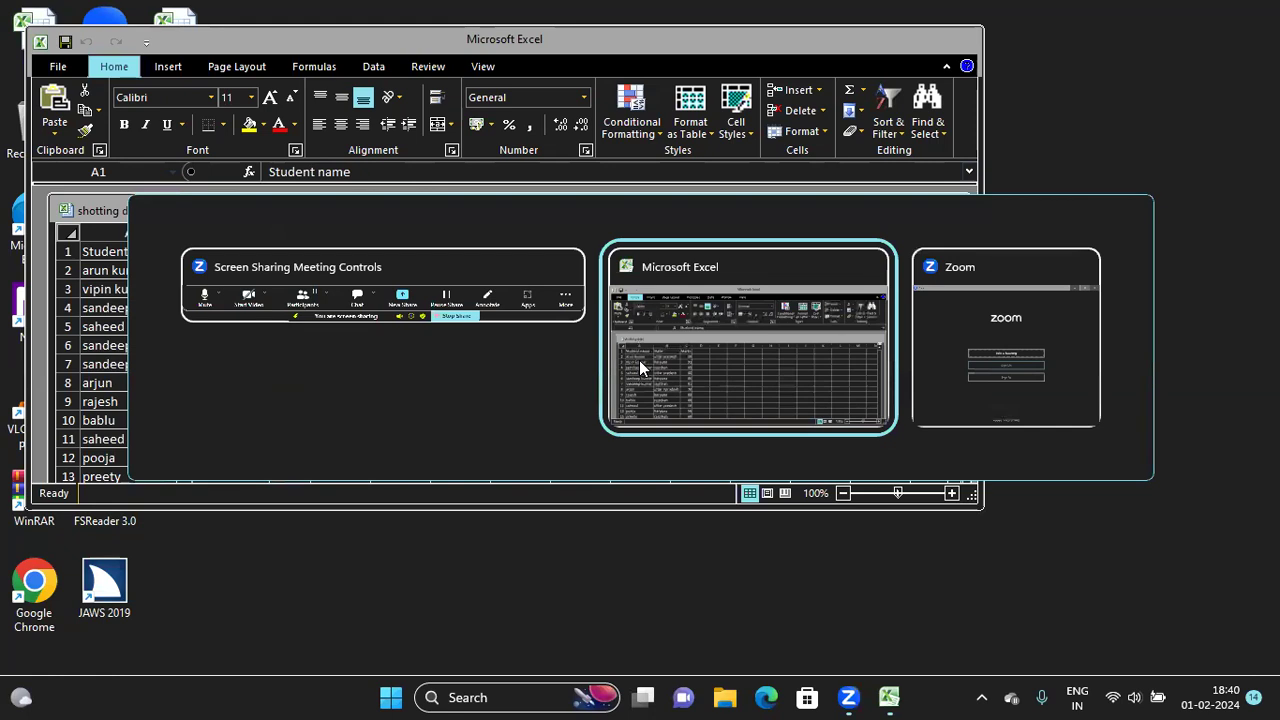
# Step: Switch to the Excel workbook shotting data and read across its column headings in row 1
pyautogui.click(640, 365)
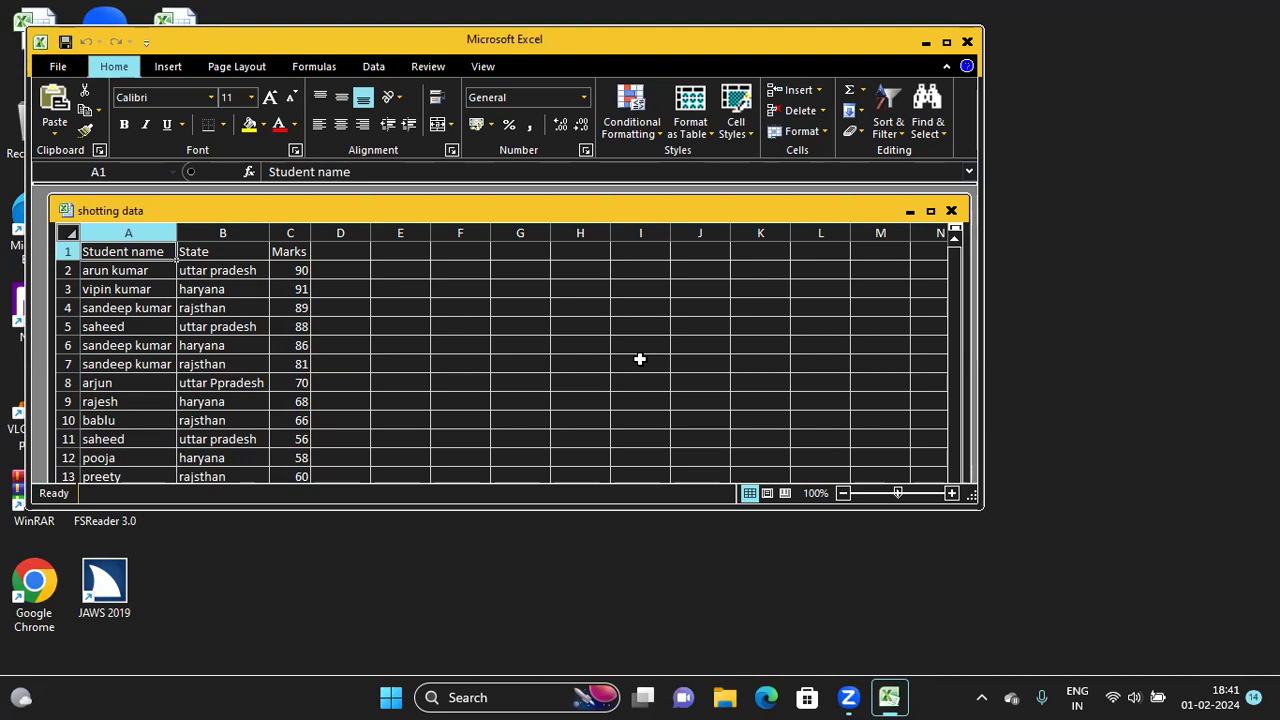
pyautogui.press('Right')
pyautogui.press('Right')
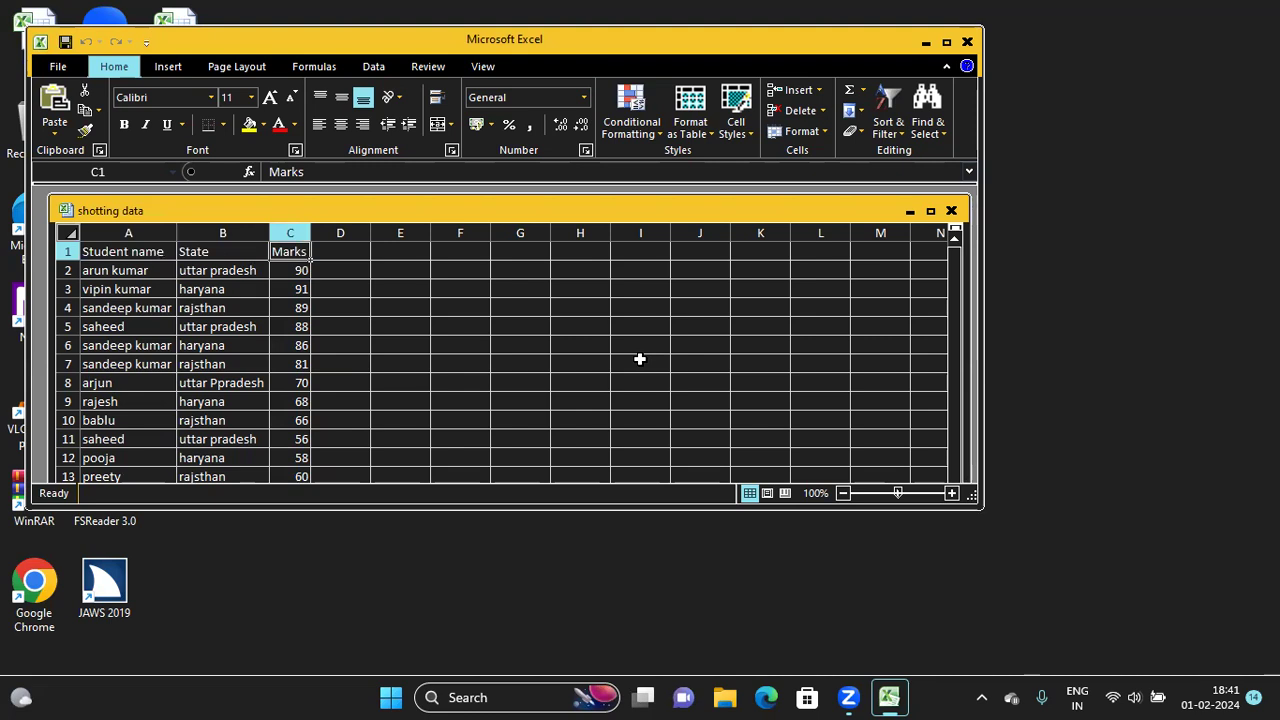
pyautogui.press('Left')
pyautogui.press('Left')
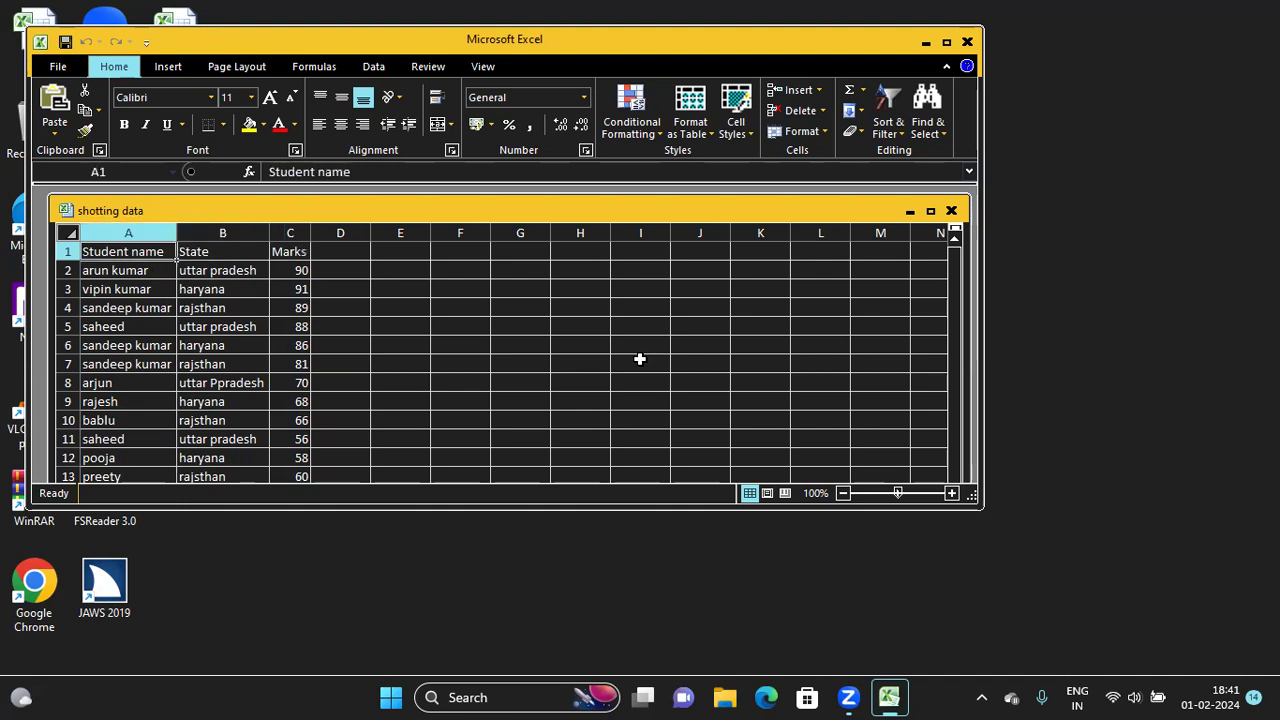
# Step: Read through the first entries of the Student name column to check their current order, returning to cell A1
pyautogui.press('Down')
pyautogui.press('Down')
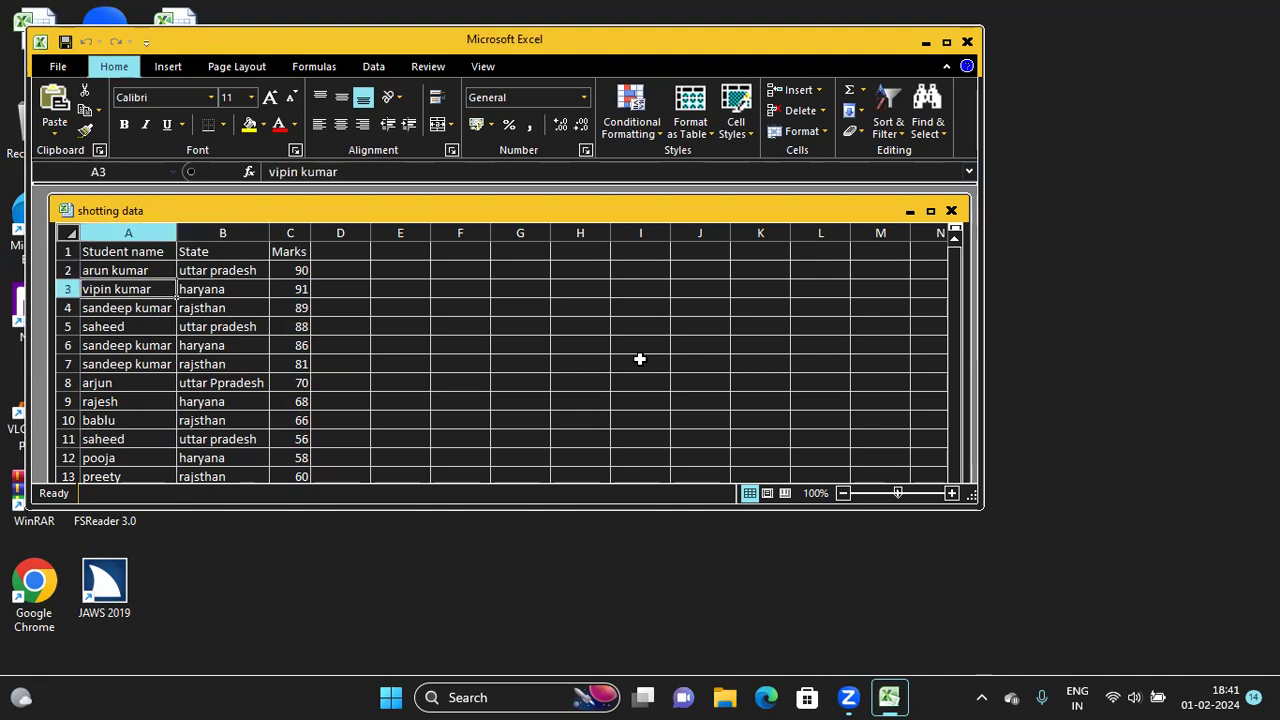
pyautogui.press('Down')
pyautogui.press('Down')
pyautogui.press('Down')
pyautogui.press('Down')
pyautogui.press('Up')
pyautogui.press('Up')
pyautogui.press('Up')
pyautogui.press('Up')
pyautogui.press('Up')
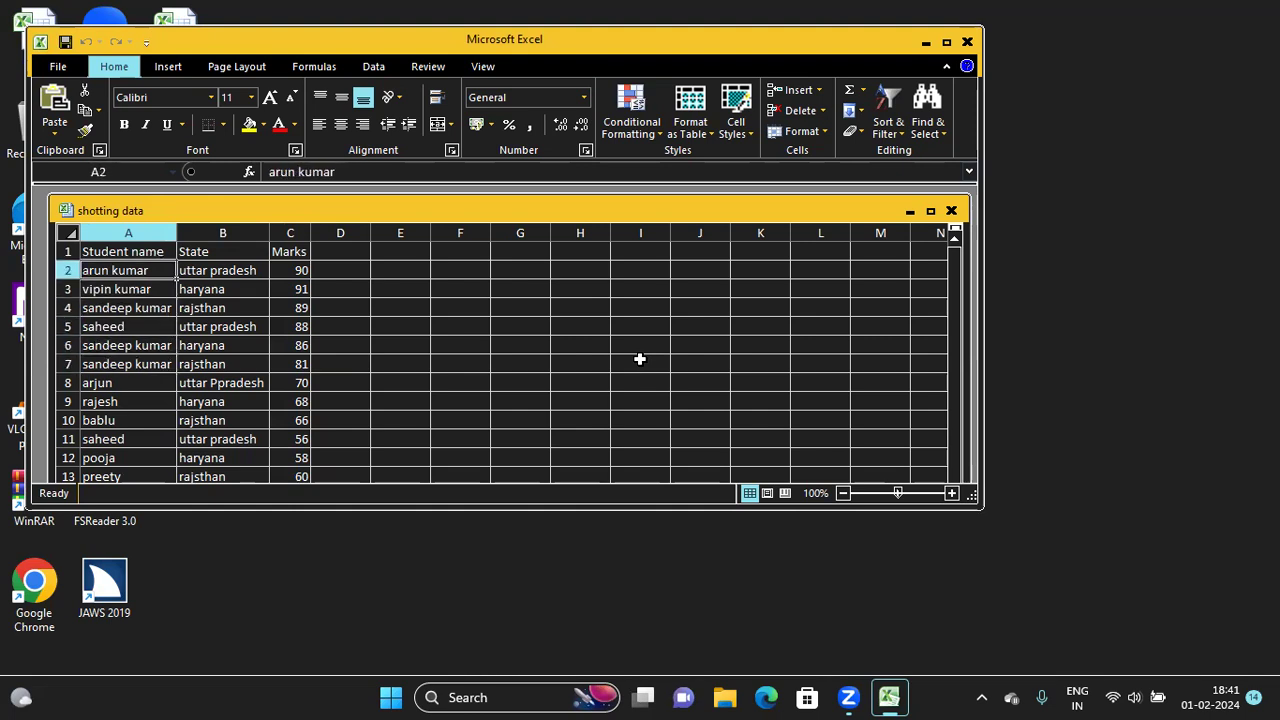
pyautogui.press('Up')
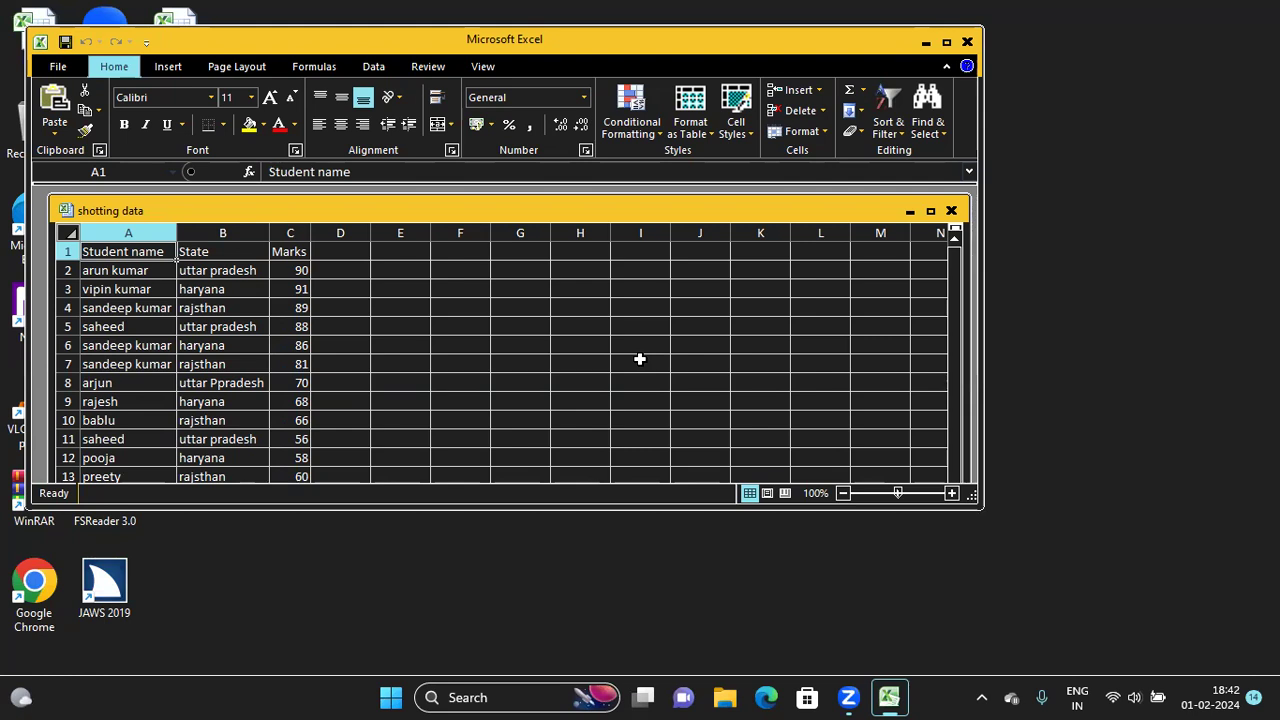
pyautogui.press('Down')
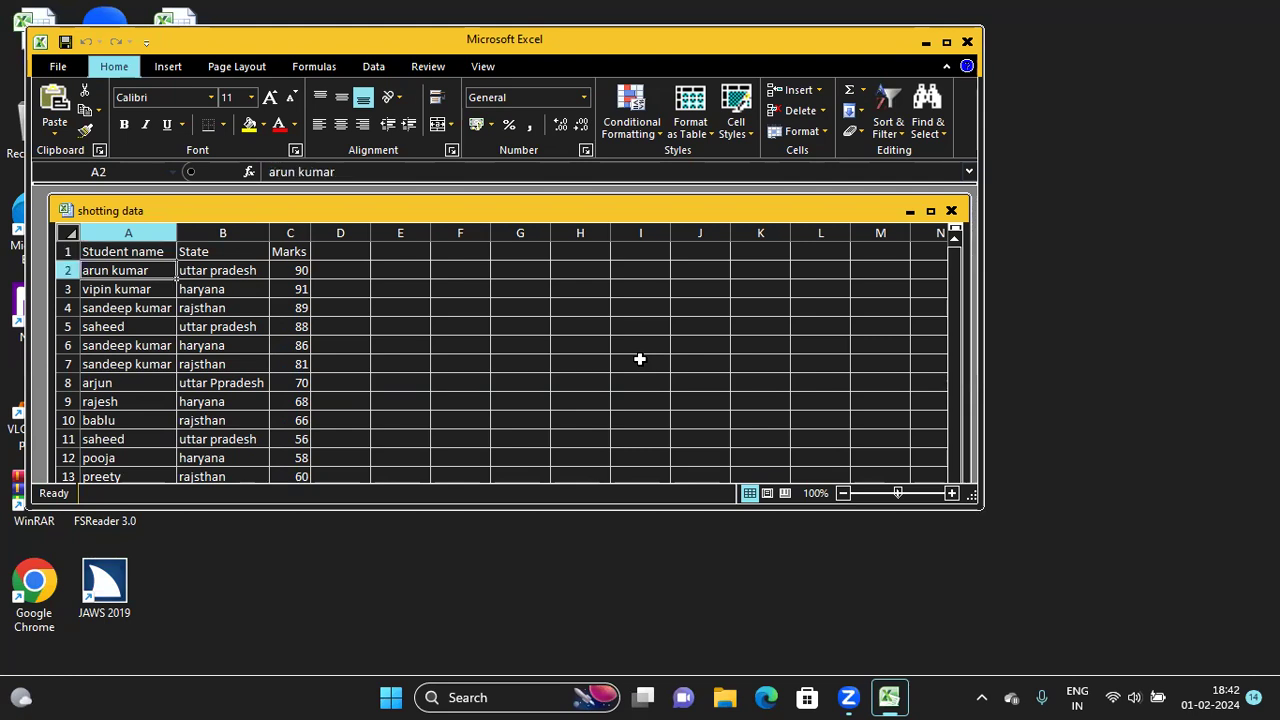
pyautogui.press('Down')
pyautogui.press('Down')
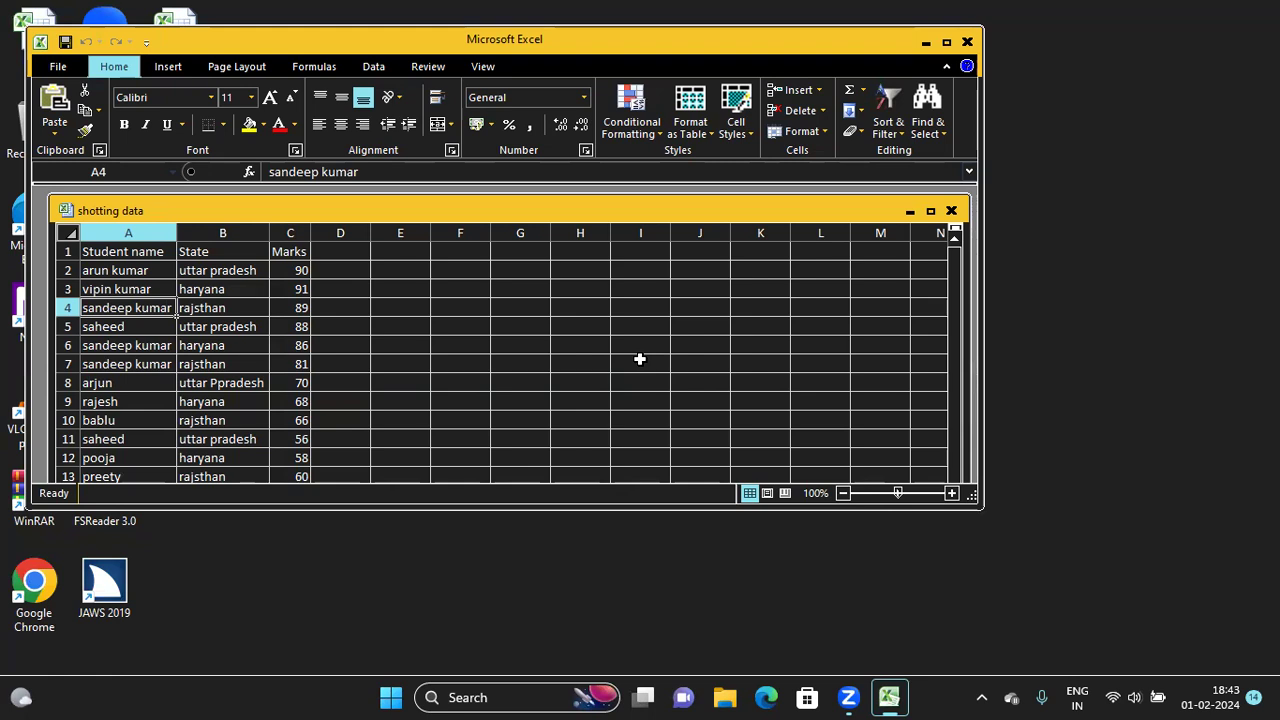
pyautogui.press('Up')
pyautogui.press('Up')
pyautogui.press('Up')
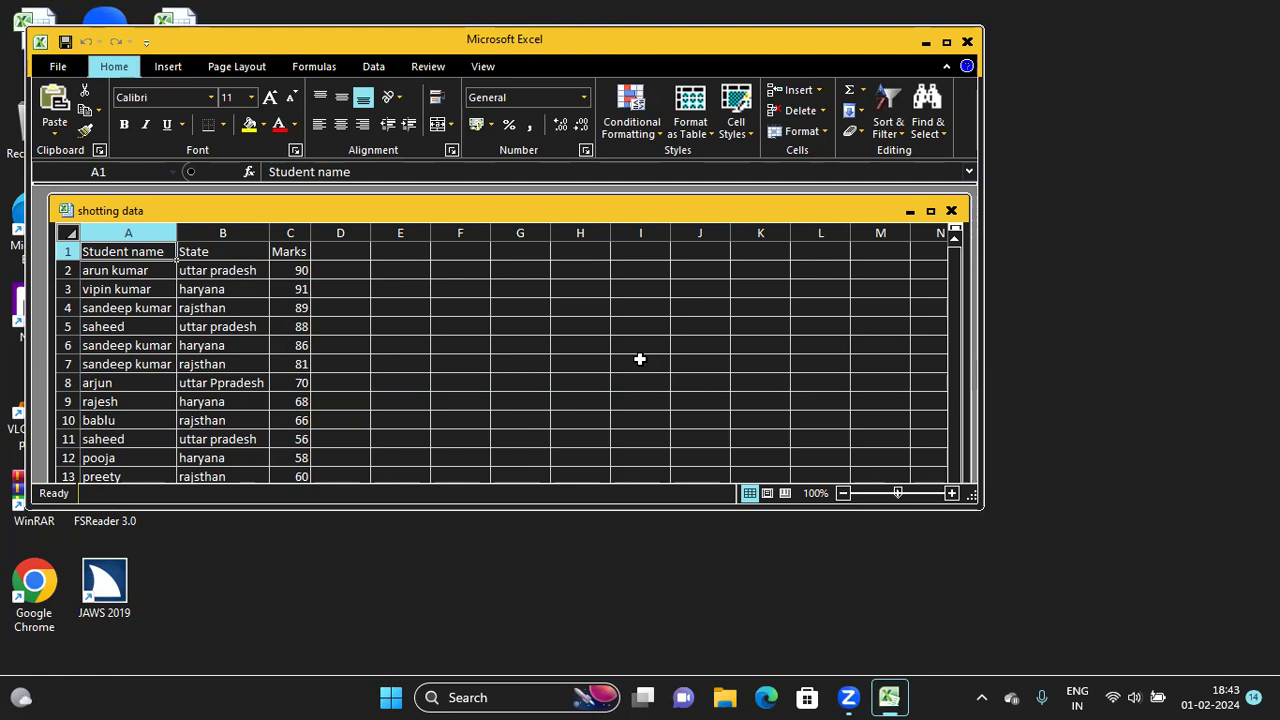
# Step: Select the whole student table and sort it by student name from A to Z
pyautogui.hotkey('ctrl', 'a')
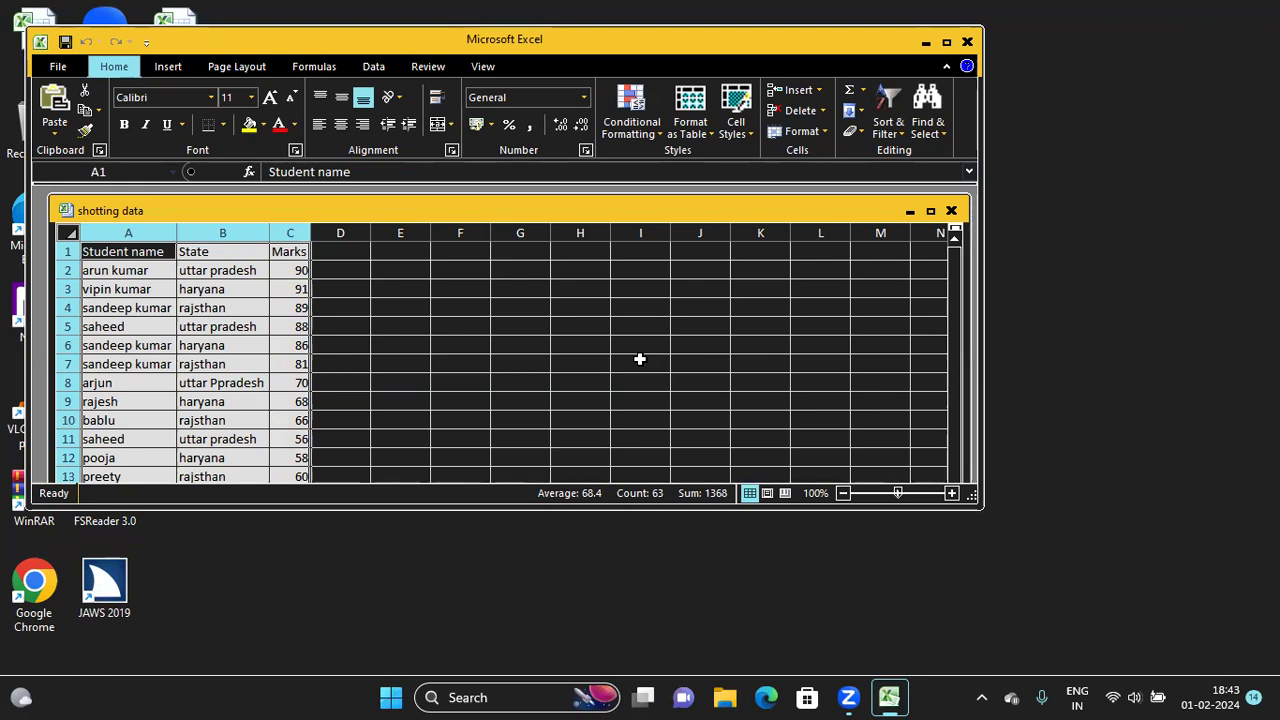
pyautogui.press('alt')
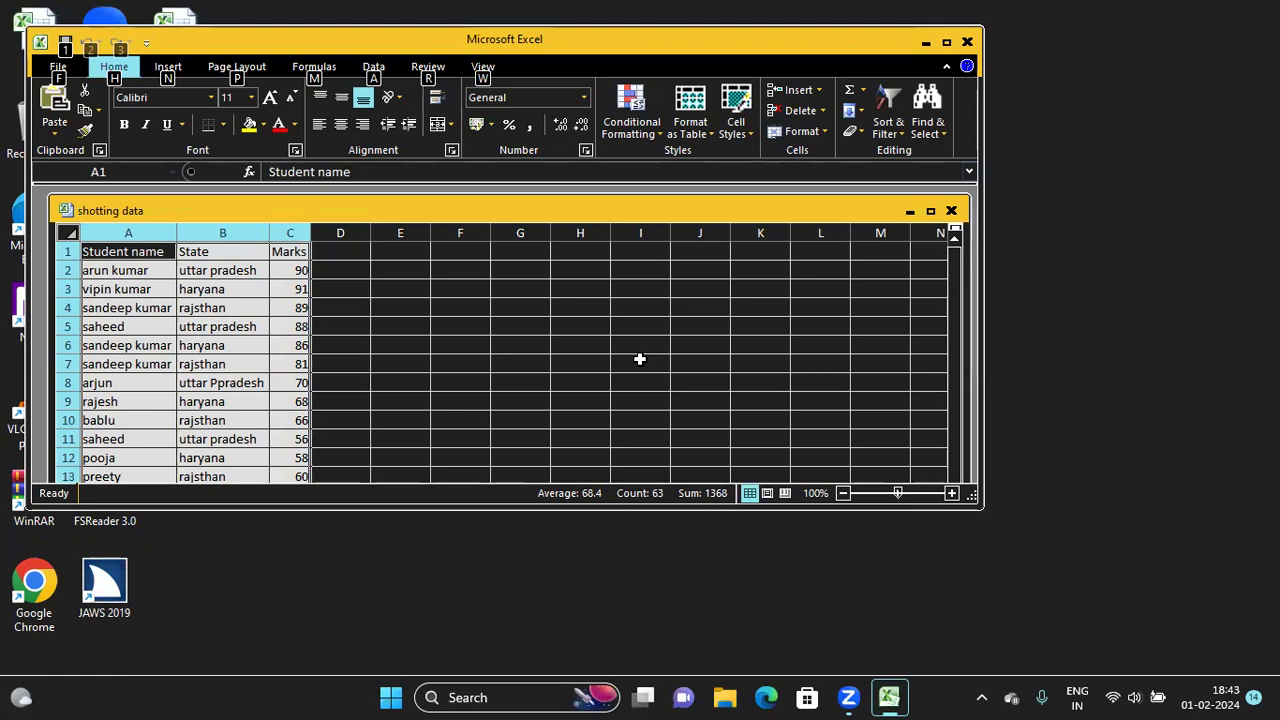
pyautogui.press('n')
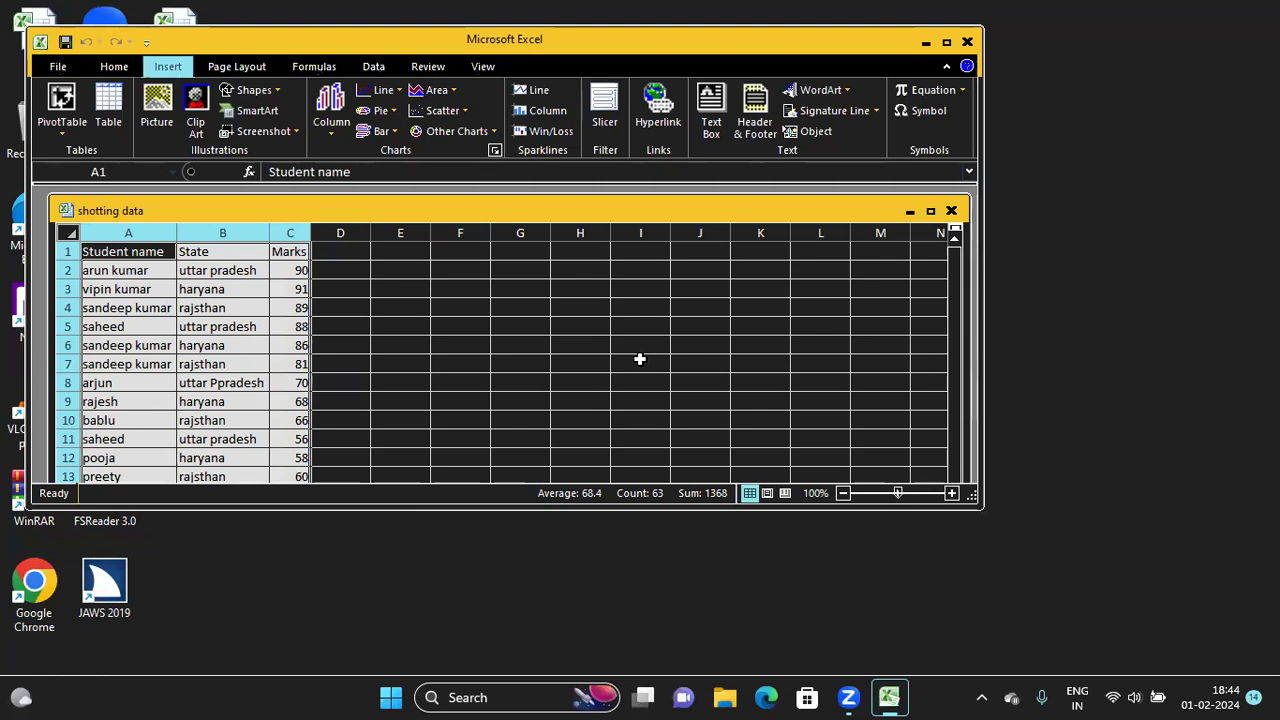
pyautogui.hotkey('alt', 'p')
pyautogui.press('Right')
pyautogui.press('Right')
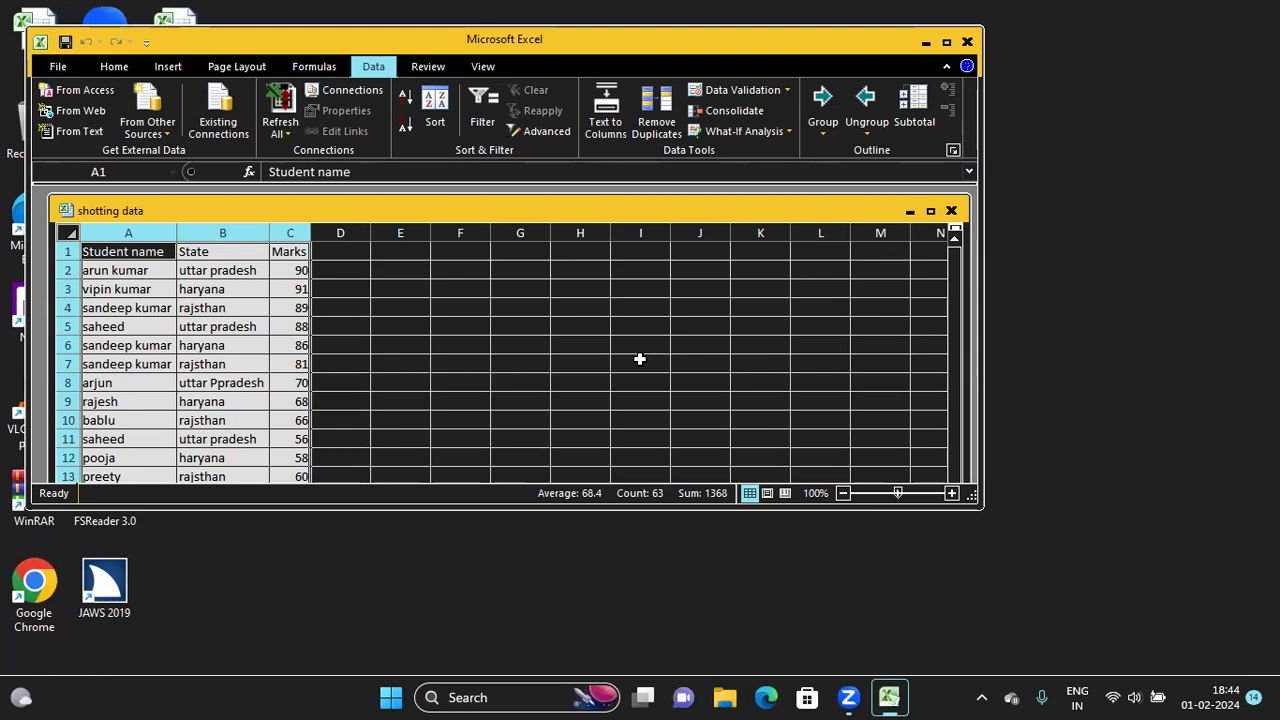
pyautogui.press('Tab')
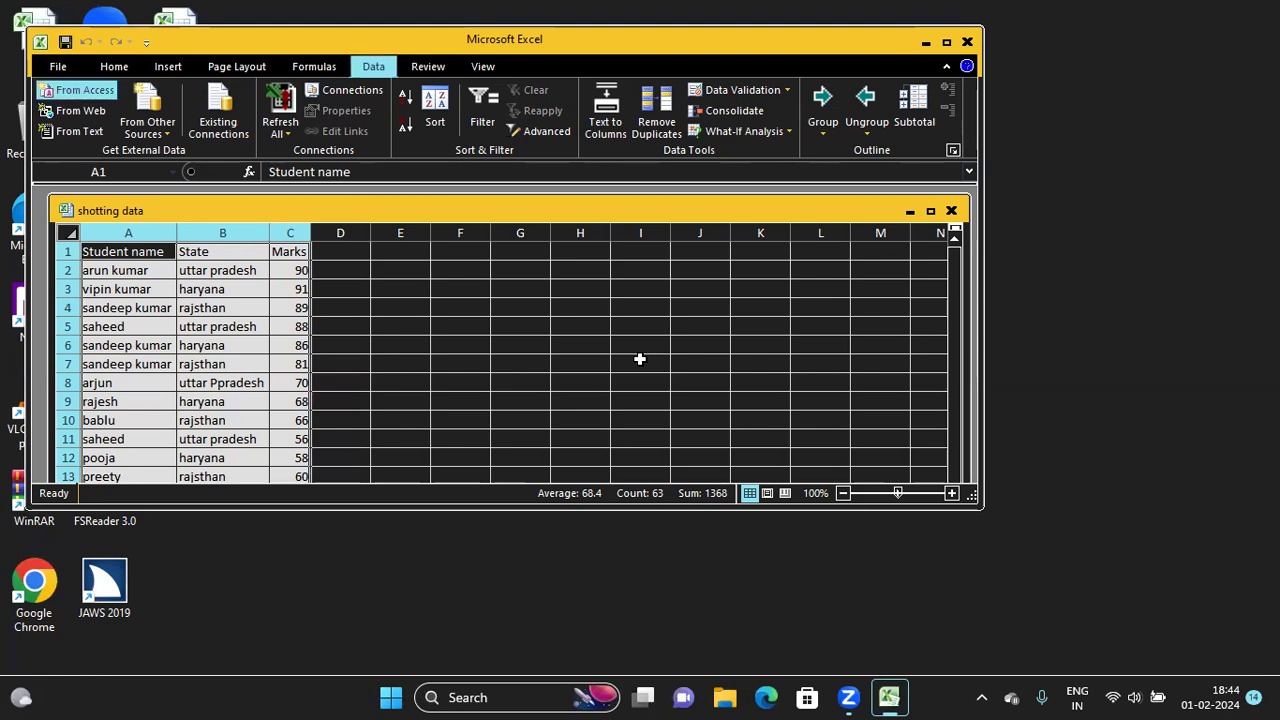
pyautogui.press('Tab')
pyautogui.press('Tab')
pyautogui.press('Tab')
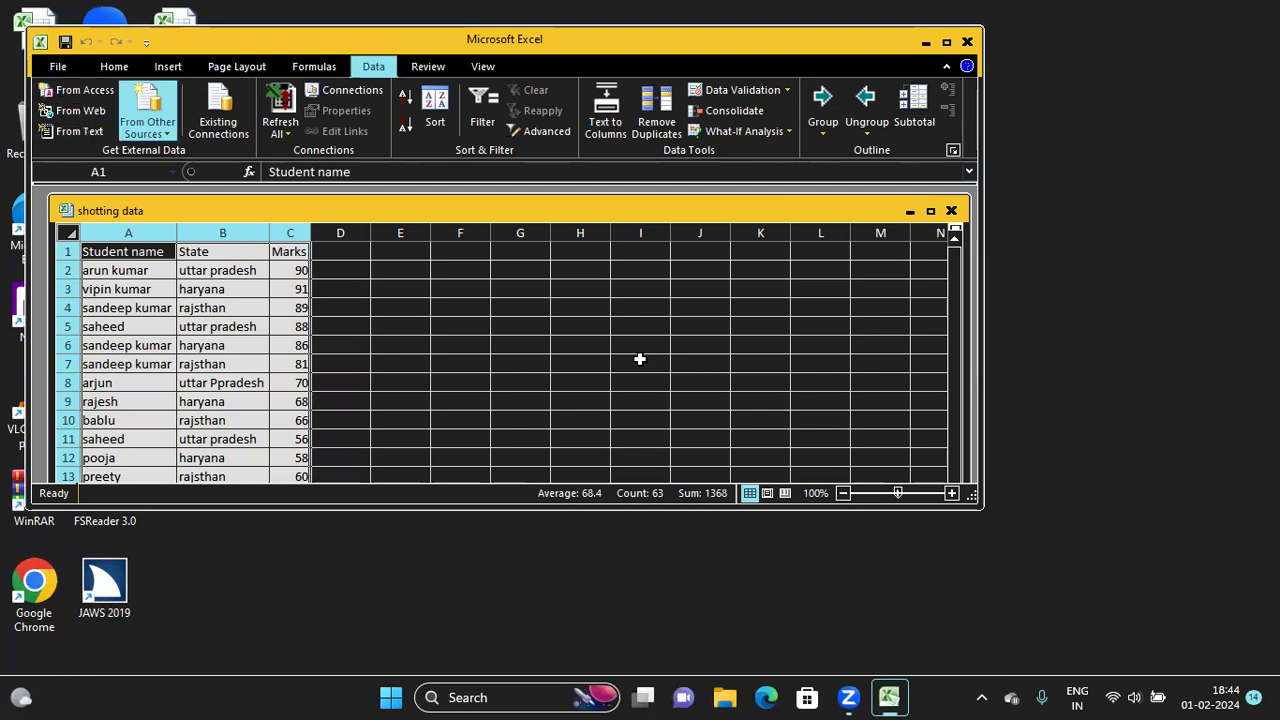
pyautogui.press('Tab')
pyautogui.press('Tab')
pyautogui.press('Tab')
pyautogui.press('Tab')
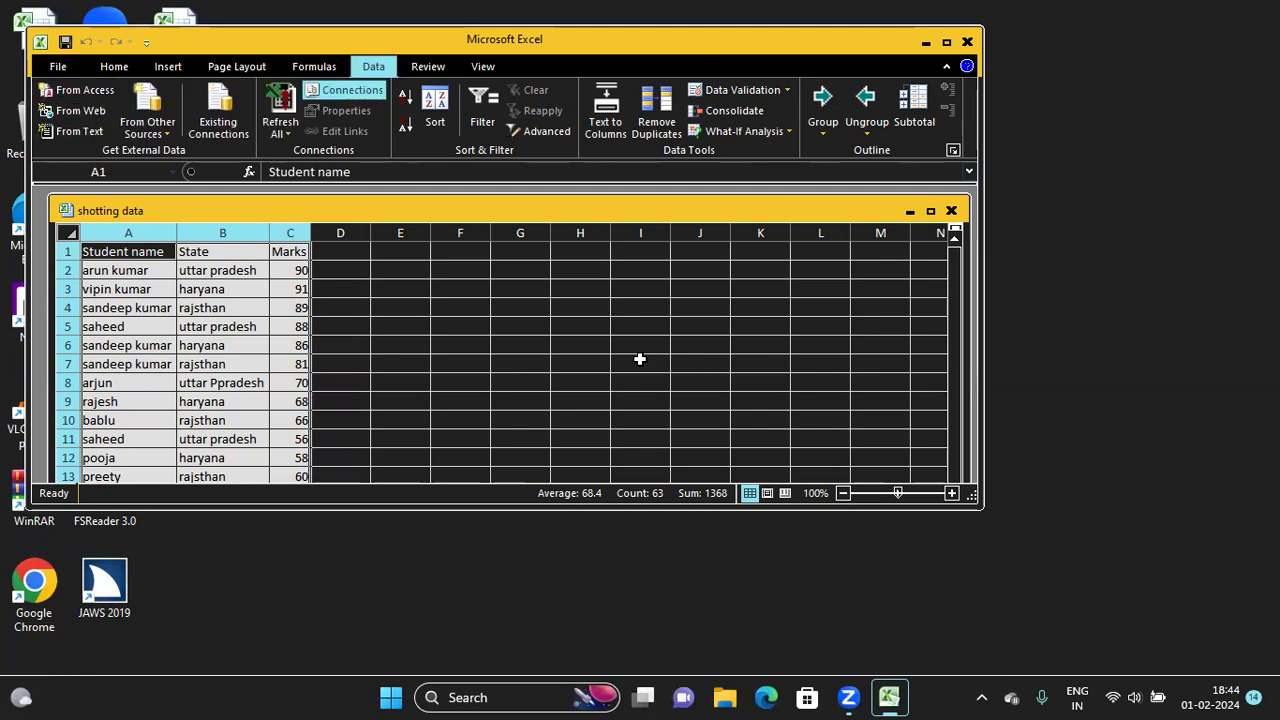
pyautogui.press('Tab')
pyautogui.press('Tab')
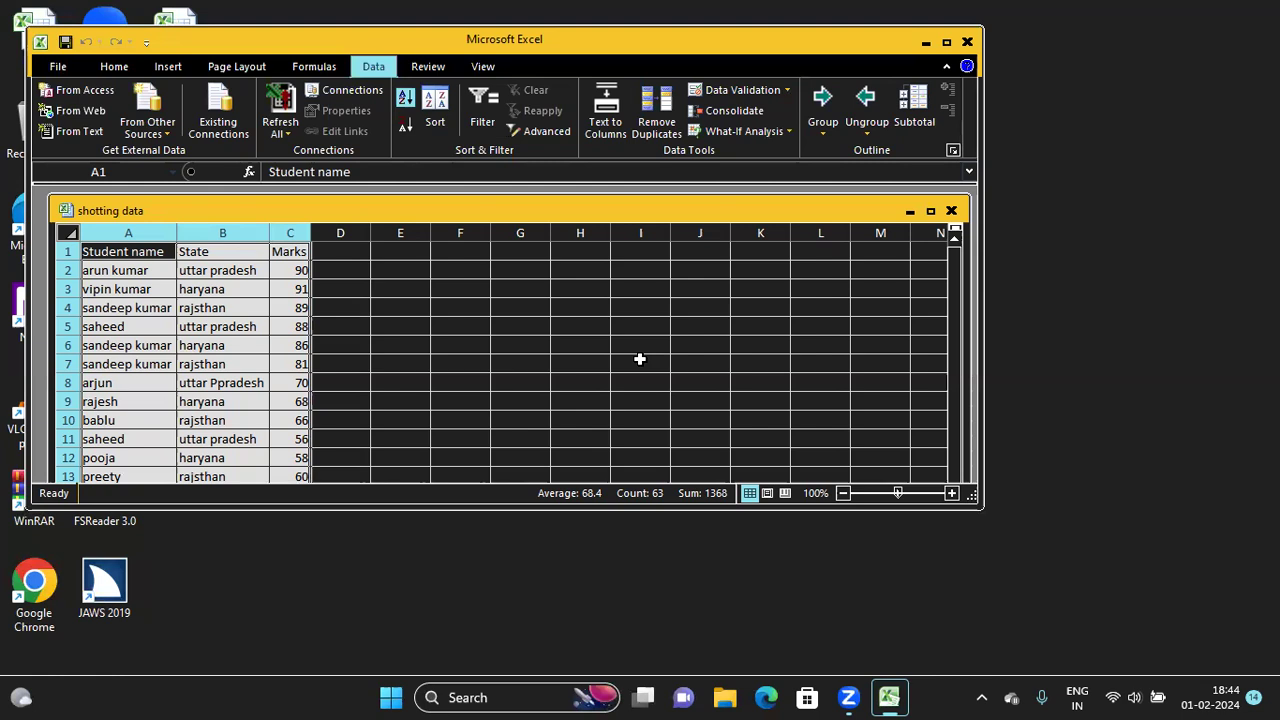
pyautogui.press('Down')
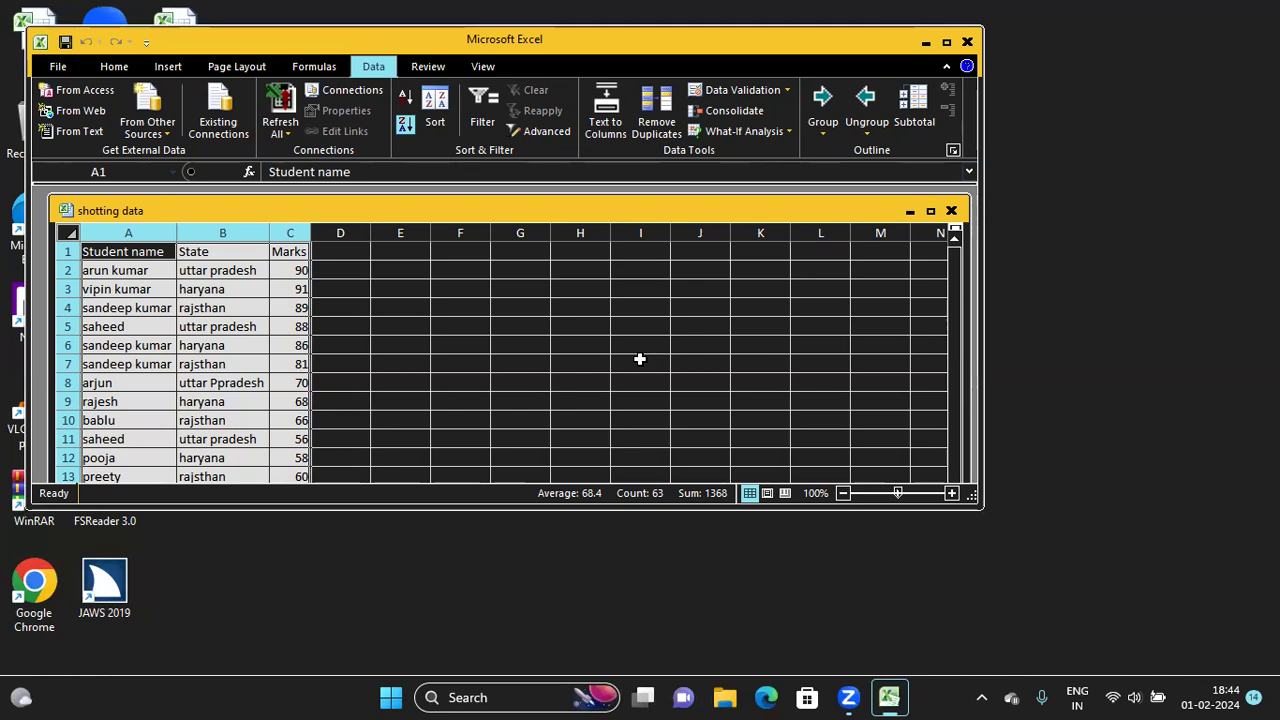
pyautogui.press('Tab')
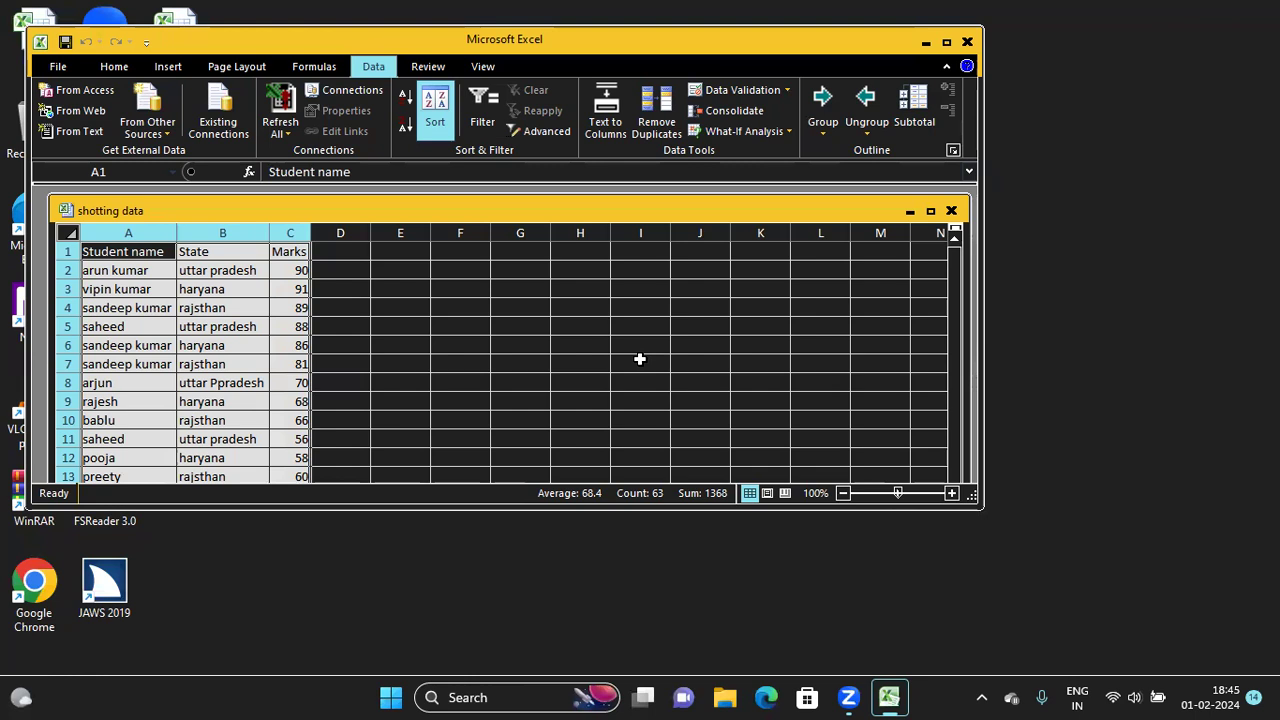
pyautogui.hotkey('shift', 'Tab')
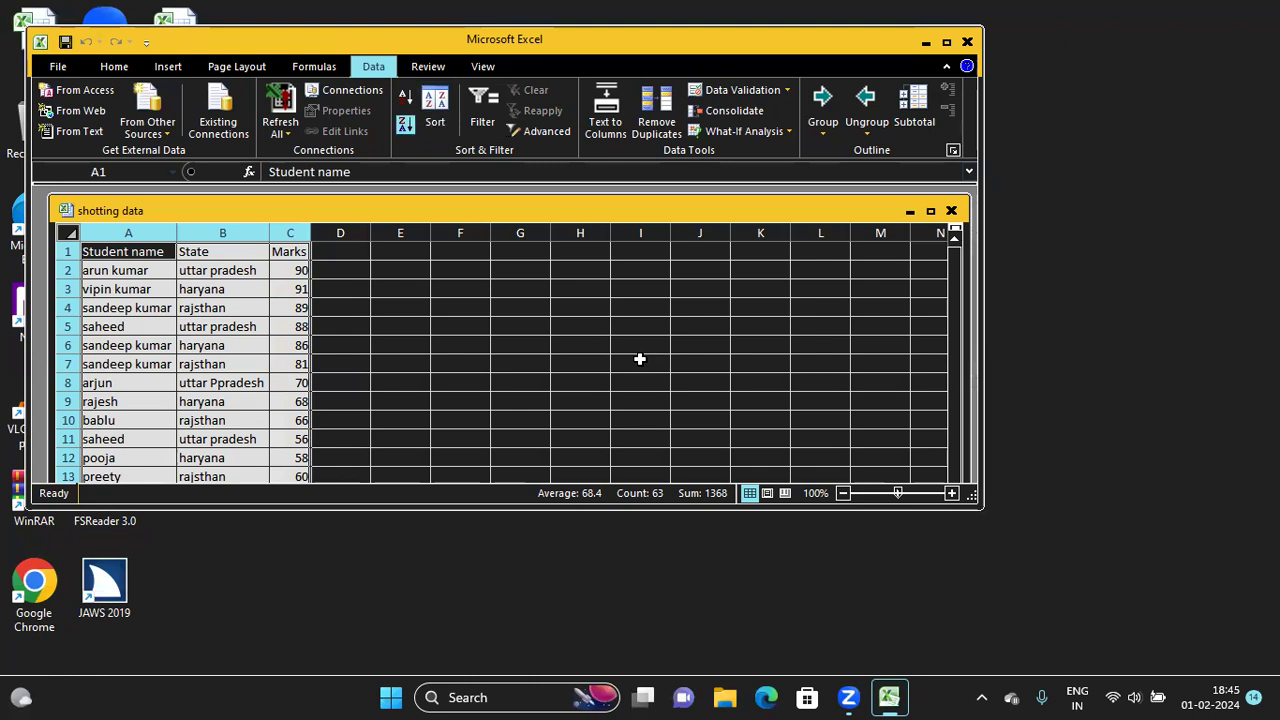
pyautogui.hotkey('shift', 'Tab')
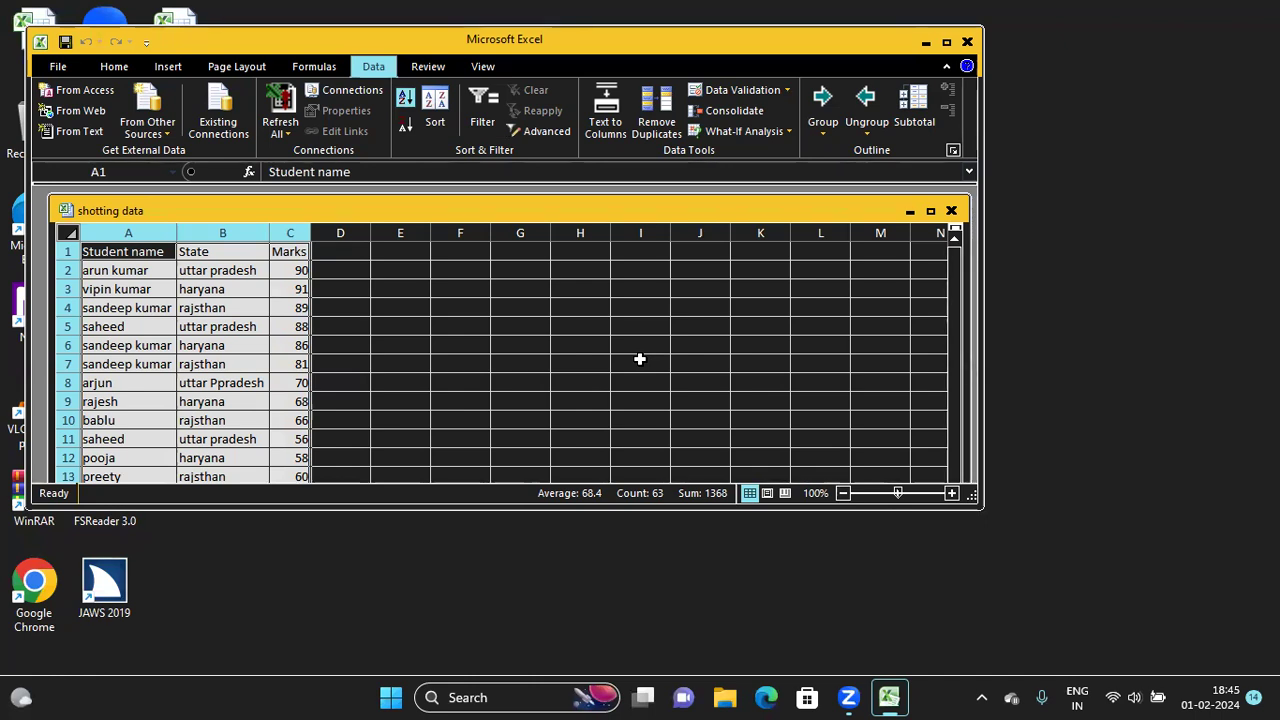
pyautogui.press('Return')
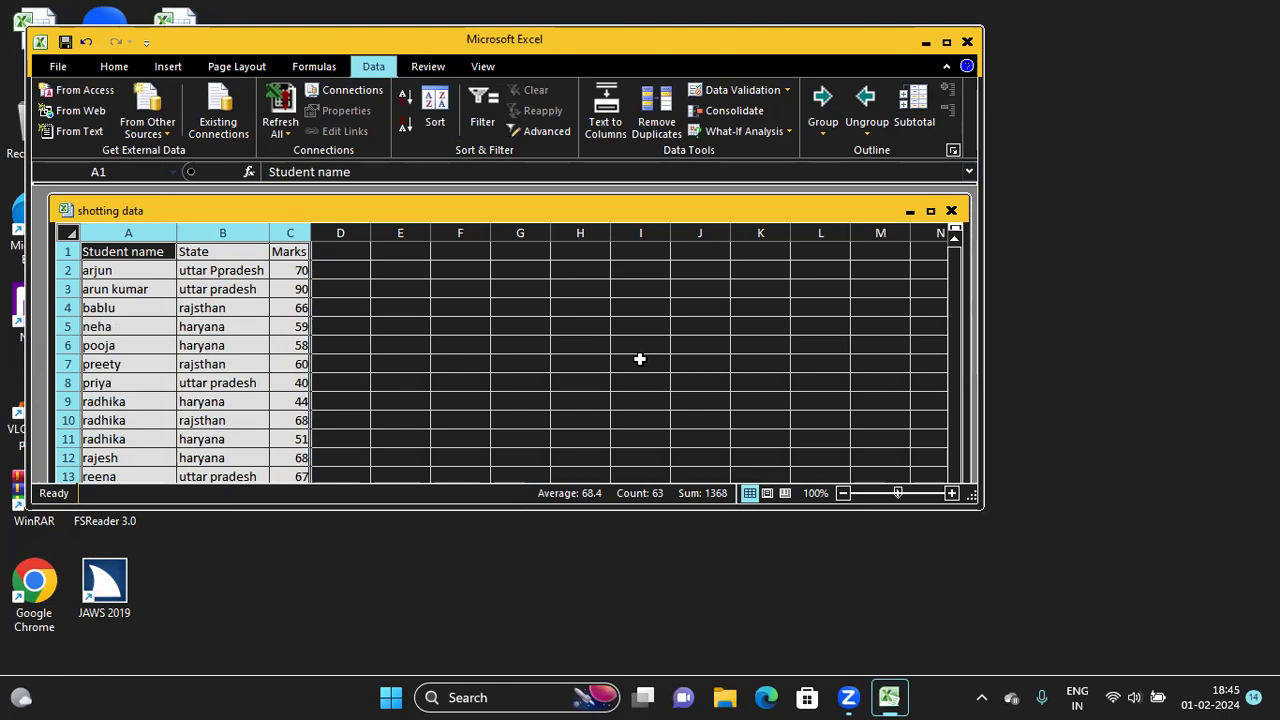
# Step: Review the sorted Student name column from the heading down to the last record, returning to cell A1
pyautogui.hotkey('ctrl', 'Home')
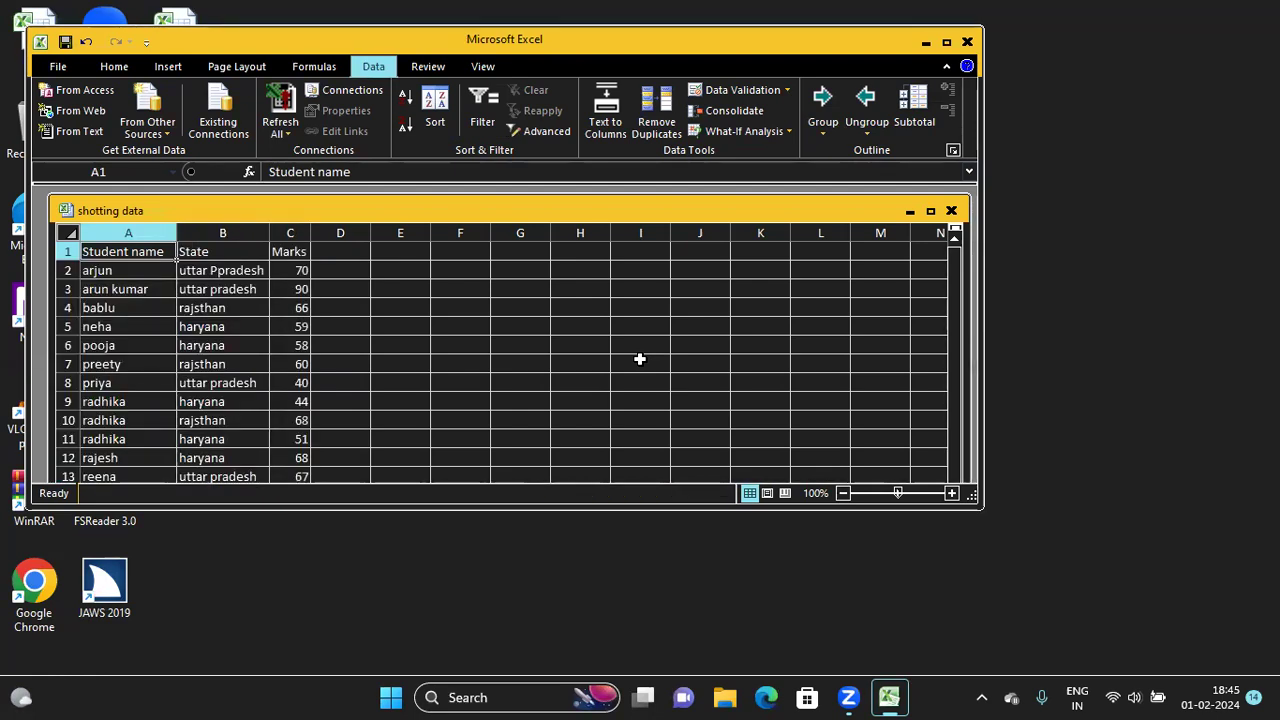
pyautogui.press('Down')
pyautogui.press('Down')
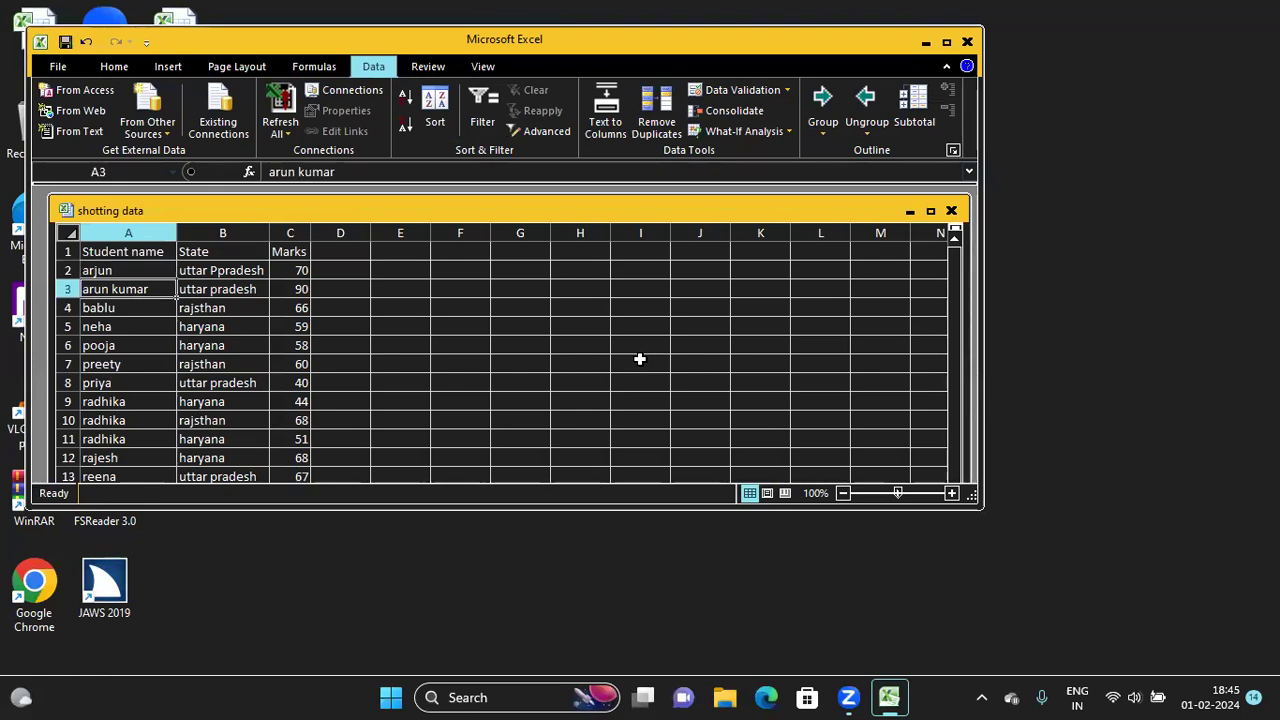
pyautogui.press('Down')
pyautogui.press('Down')
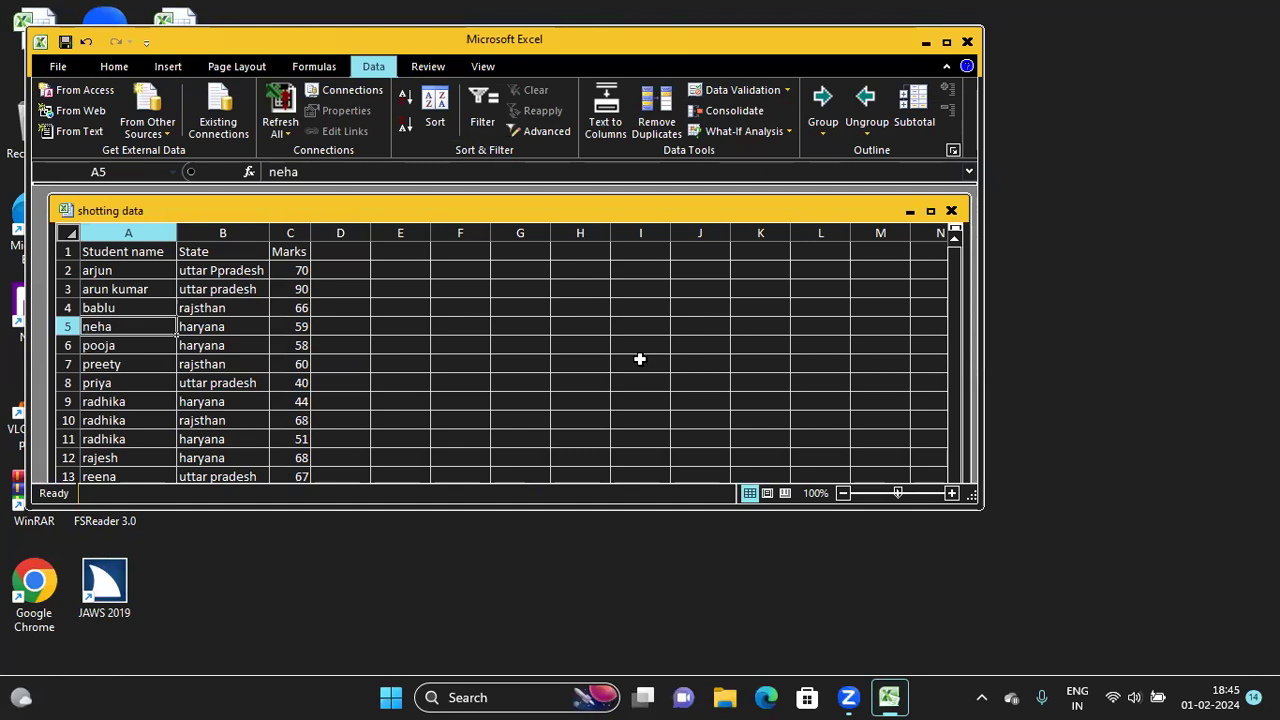
pyautogui.press('Down')
pyautogui.press('Down')
pyautogui.press('Down')
pyautogui.press('Down')
pyautogui.press('Down')
pyautogui.press('Down')
pyautogui.press('Down')
pyautogui.press('Down')
pyautogui.press('Down')
pyautogui.press('Down')
pyautogui.press('Down')
pyautogui.press('Down')
pyautogui.press('Down')
pyautogui.press('Down')
pyautogui.press('Down')
pyautogui.press('Down')
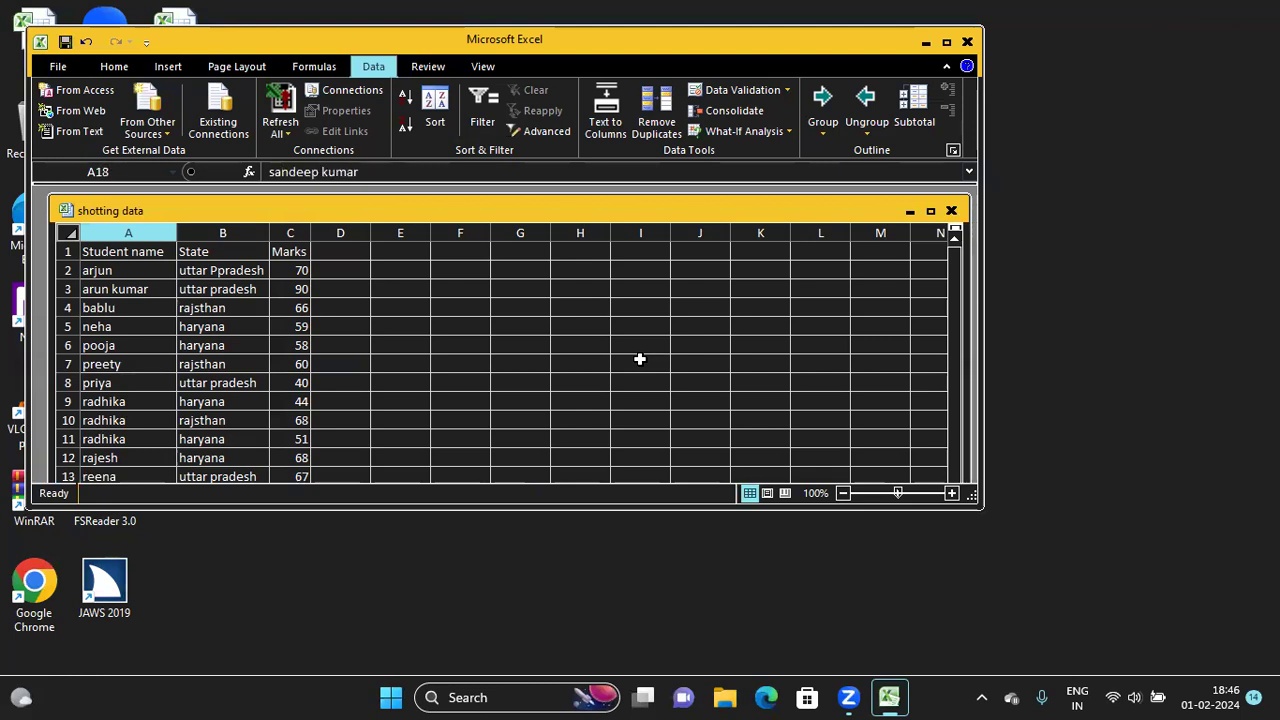
pyautogui.press('Down')
pyautogui.press('Up')
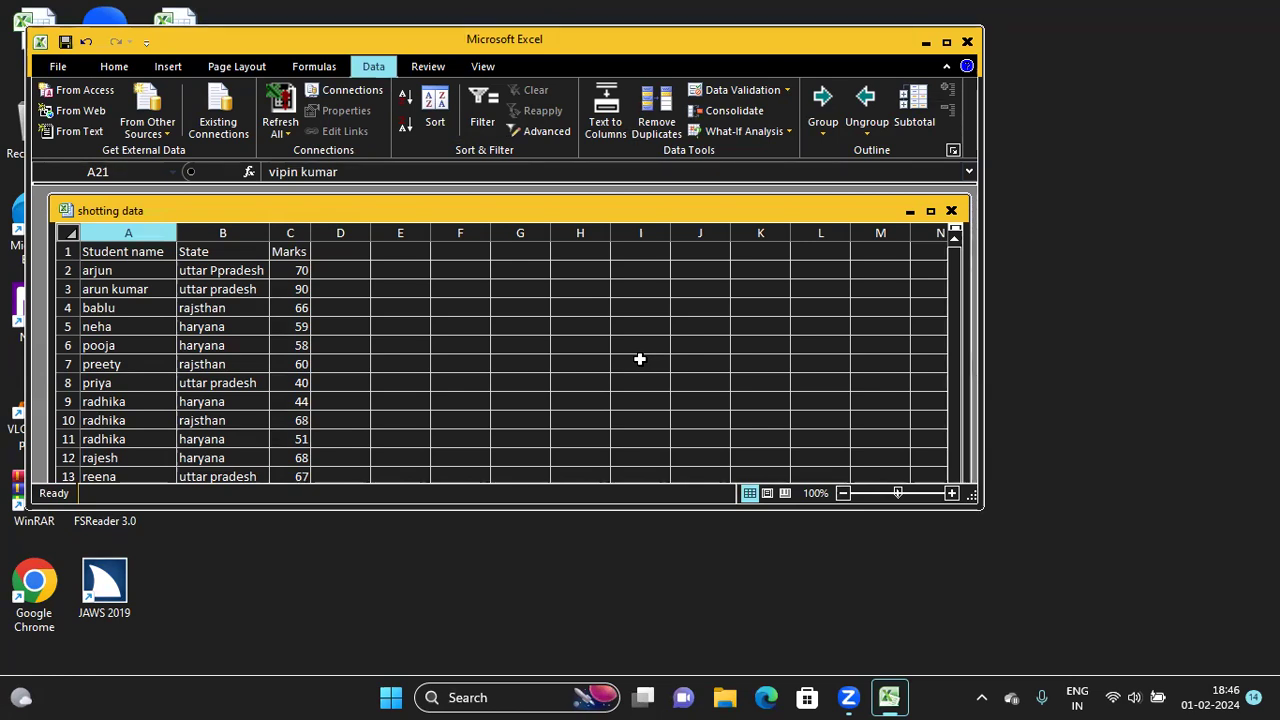
pyautogui.hotkey('ctrl', 'Home')
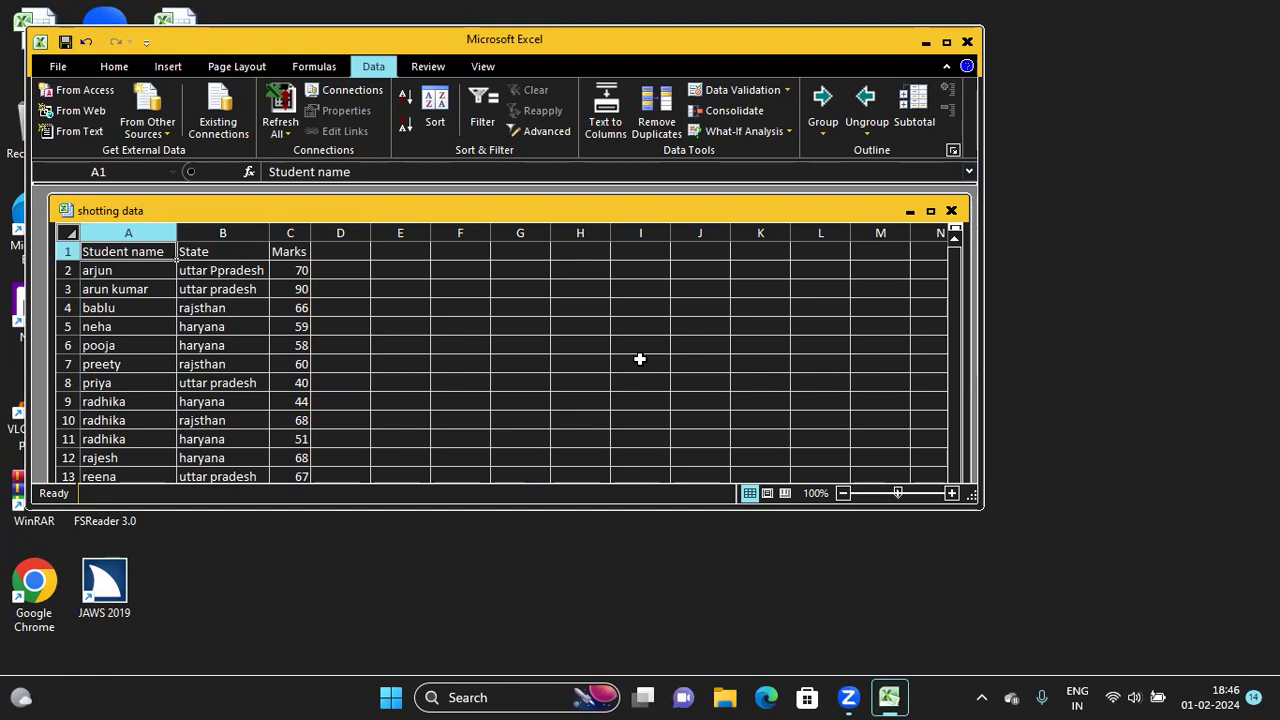
# Step: Select the whole student table and sort it by student name from Z to A
pyautogui.hotkey('ctrl', 'a')
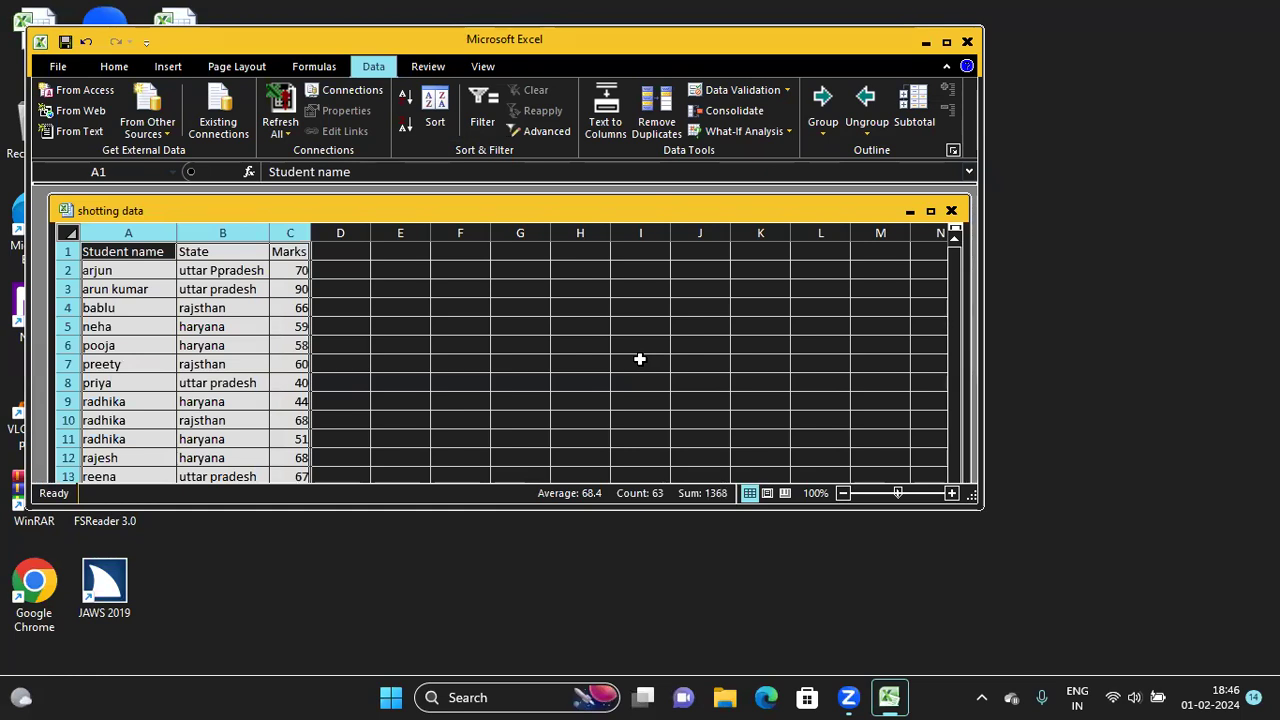
pyautogui.hotkey('alt', 'a')
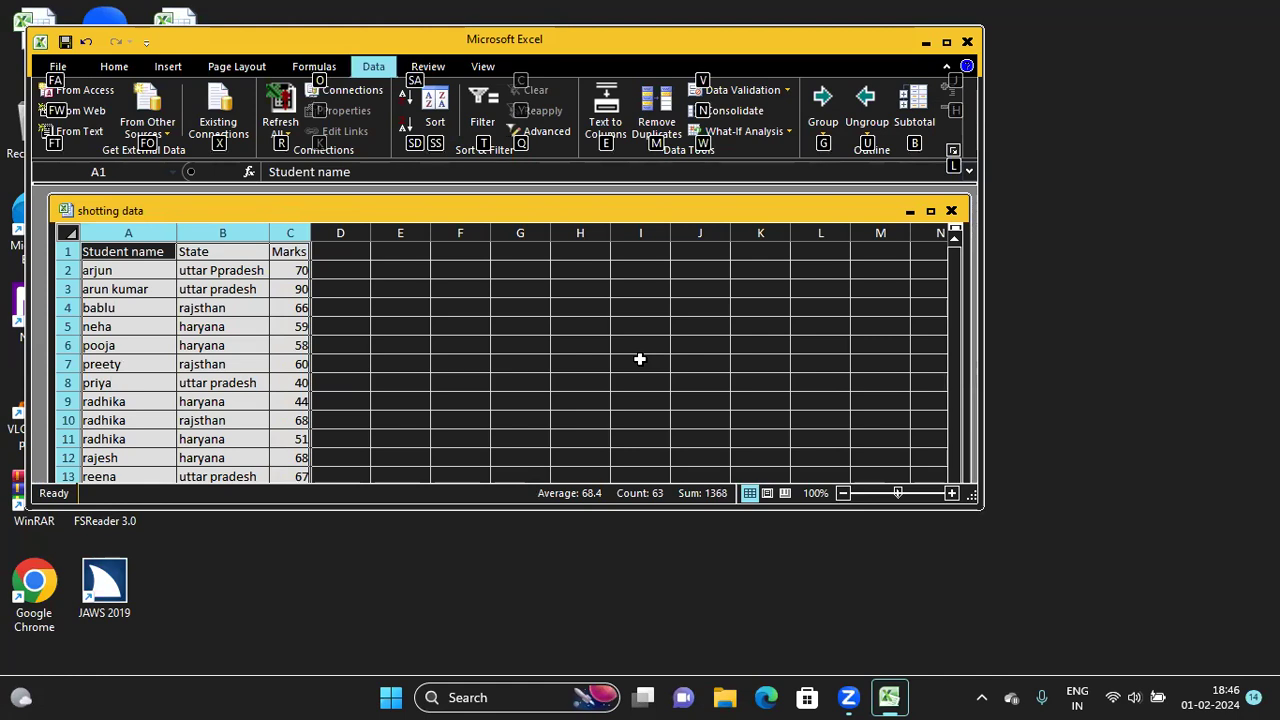
pyautogui.press('Tab')
pyautogui.press('Tab')
pyautogui.press('Tab')
pyautogui.press('Tab')
pyautogui.press('Tab')
pyautogui.press('Tab')
pyautogui.press('Tab')
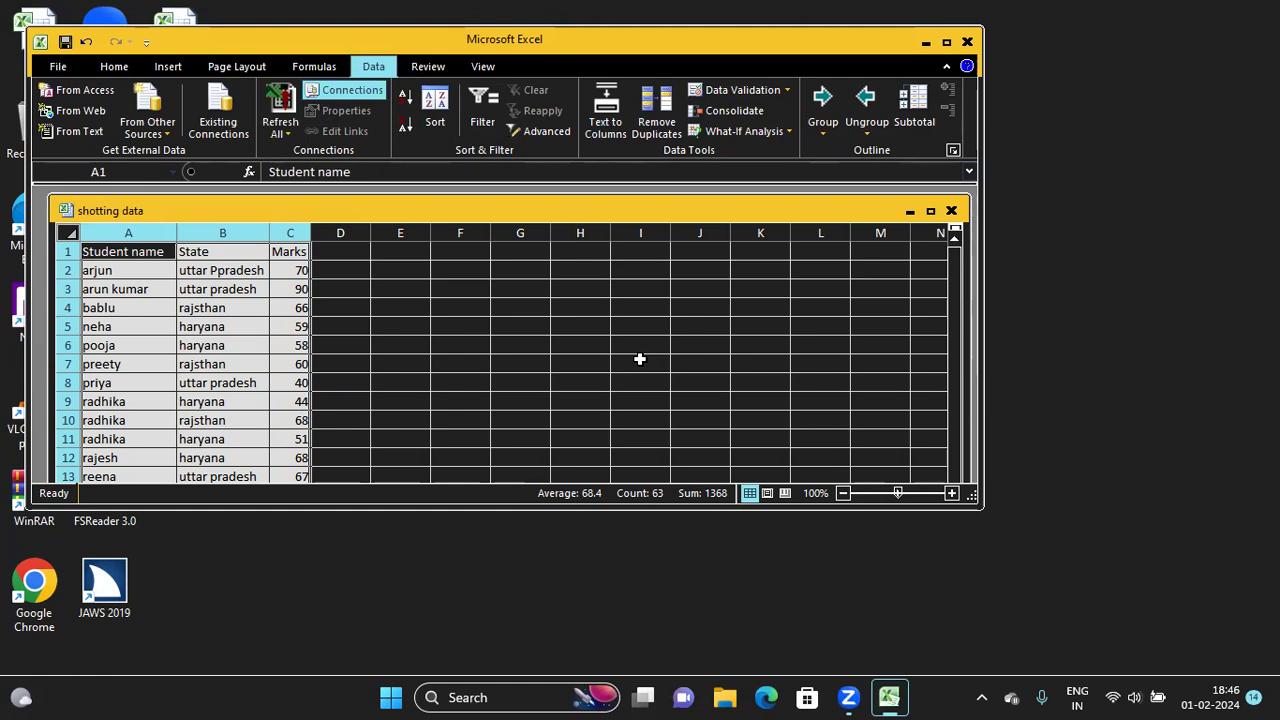
pyautogui.press('Tab')
pyautogui.press('Tab')
pyautogui.press('Tab')
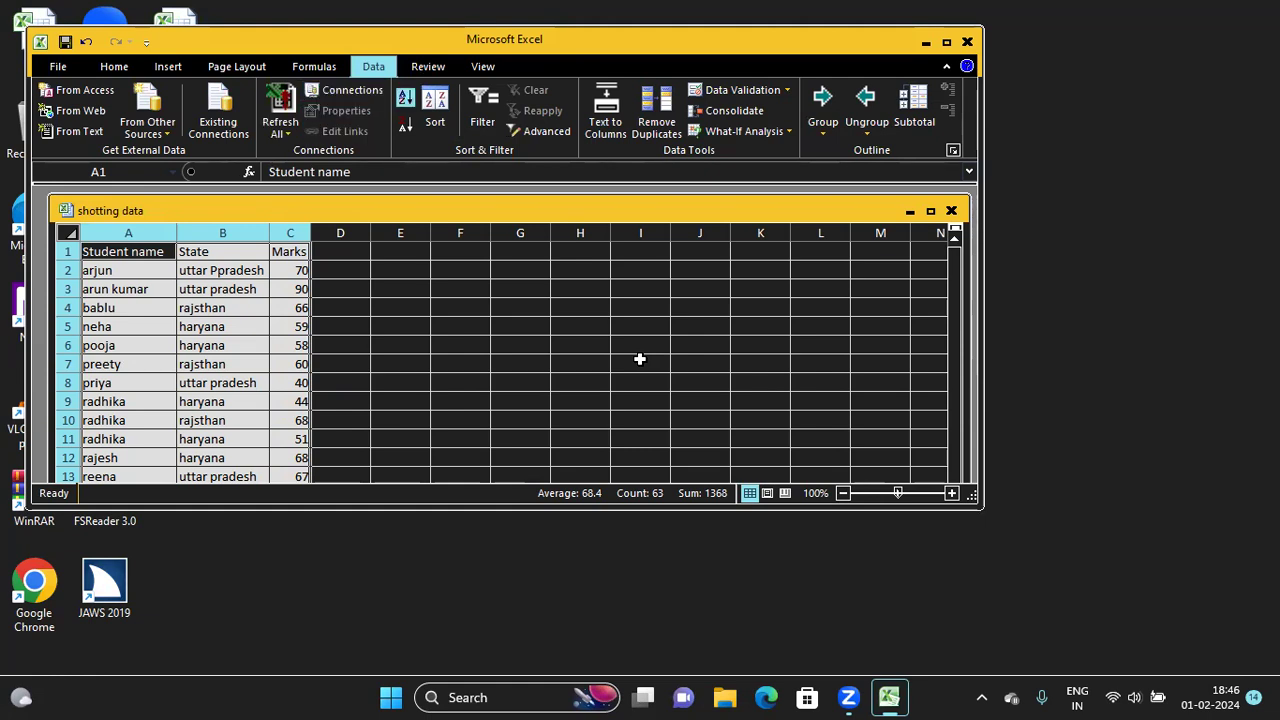
pyautogui.press('Tab')
pyautogui.press('Return')
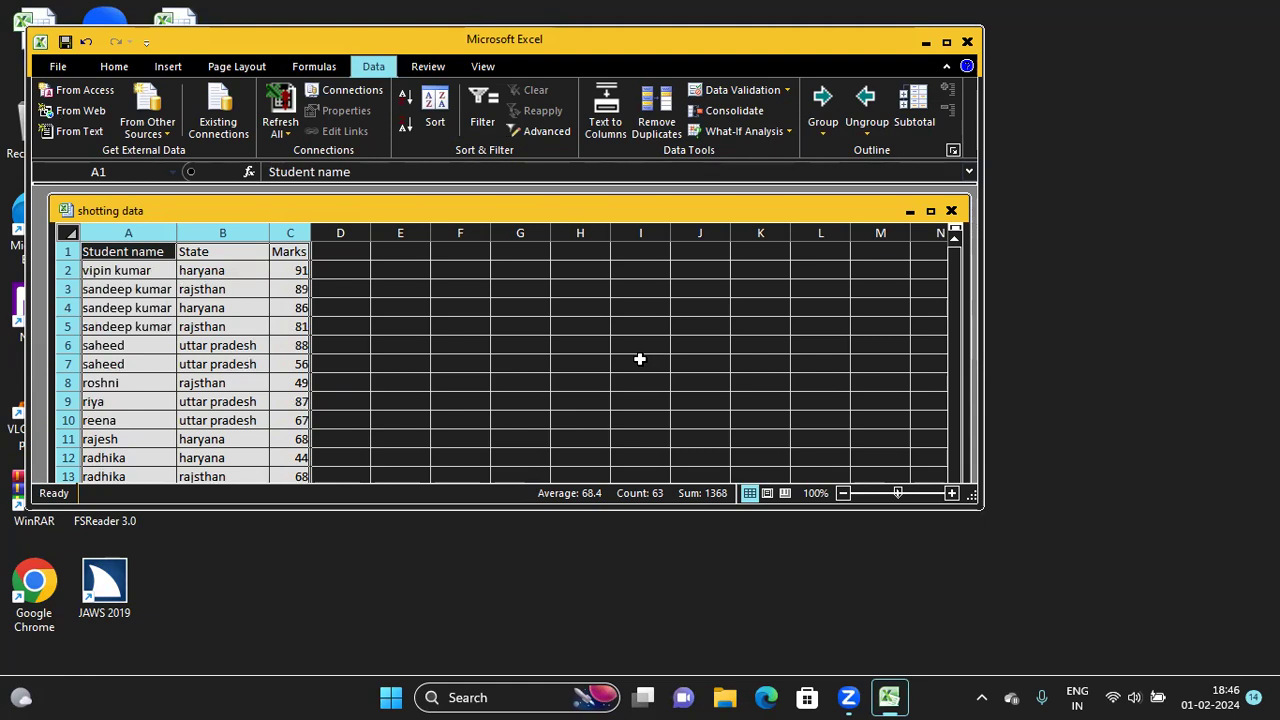
# Step: Review the descending order of the Student name column from the heading down to the last records, returning to cell A1
pyautogui.hotkey('ctrl', 'Home')
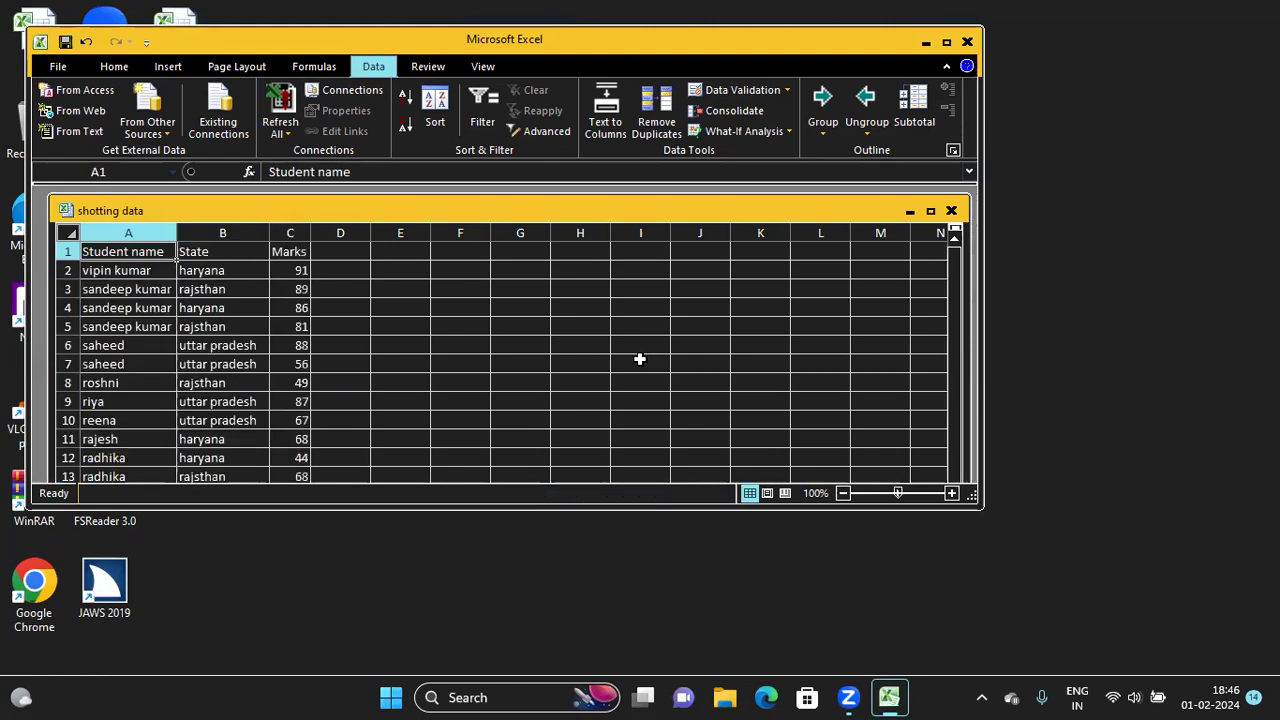
pyautogui.press('Down')
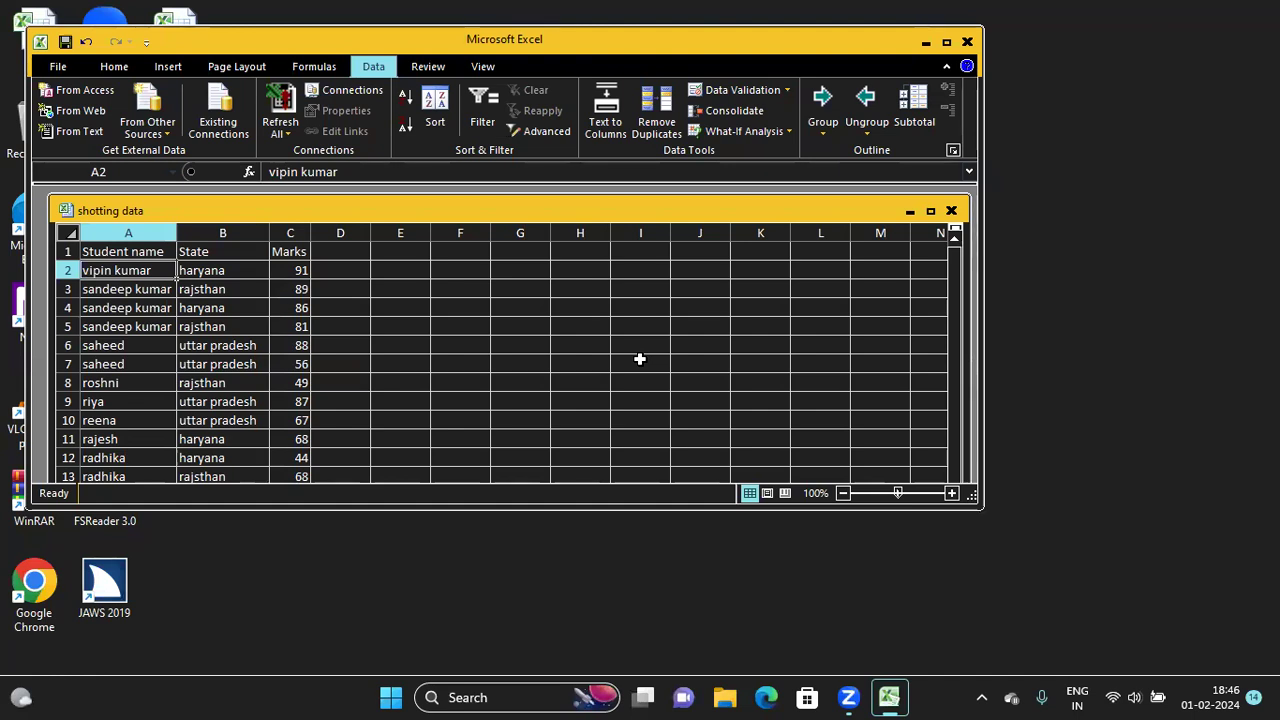
pyautogui.press('Down')
pyautogui.press('Down')
pyautogui.press('Down')
pyautogui.press('Down')
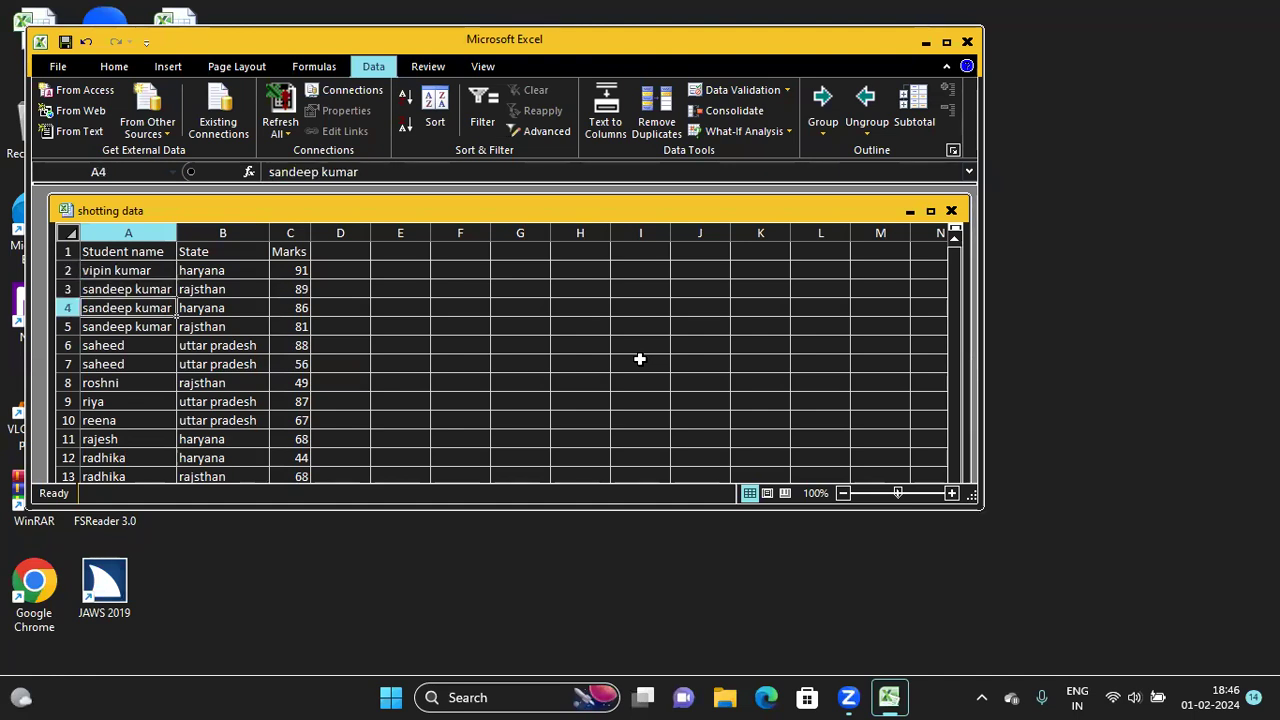
pyautogui.press('Down')
pyautogui.press('Down')
pyautogui.press('Down')
pyautogui.press('Down')
pyautogui.press('Down')
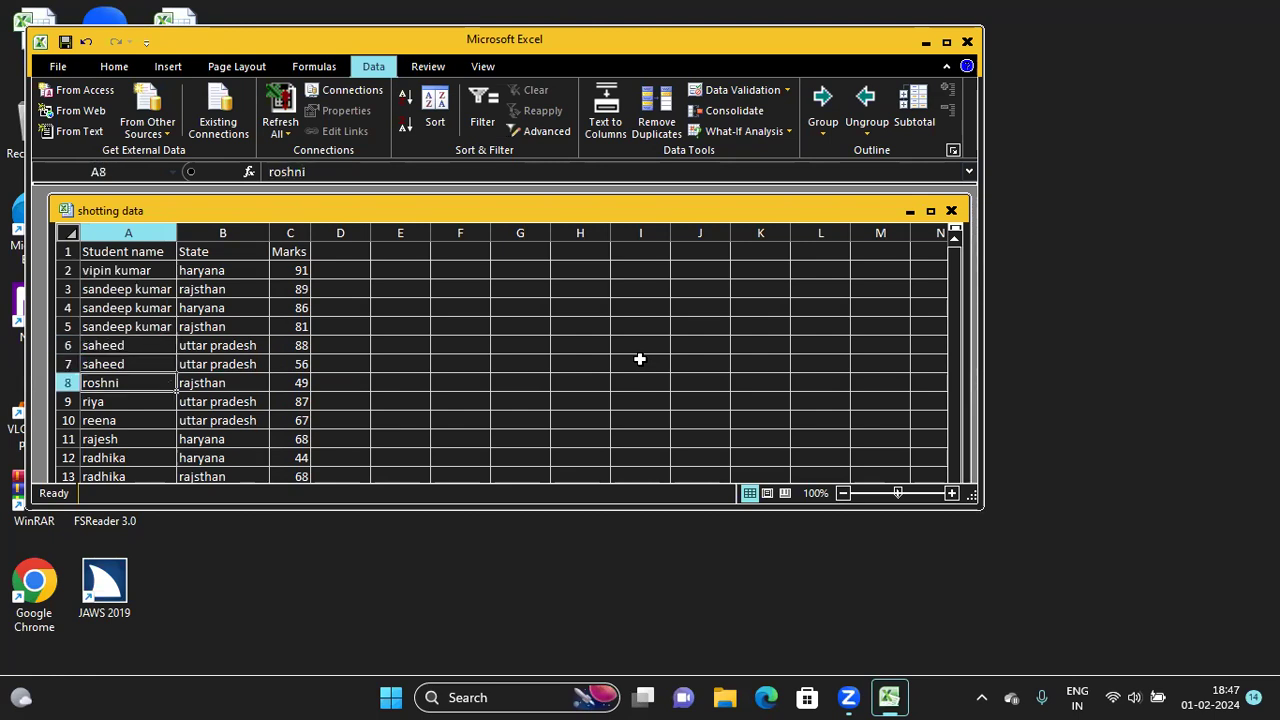
pyautogui.press('Down')
pyautogui.press('Down')
pyautogui.press('Down')
pyautogui.press('Down')
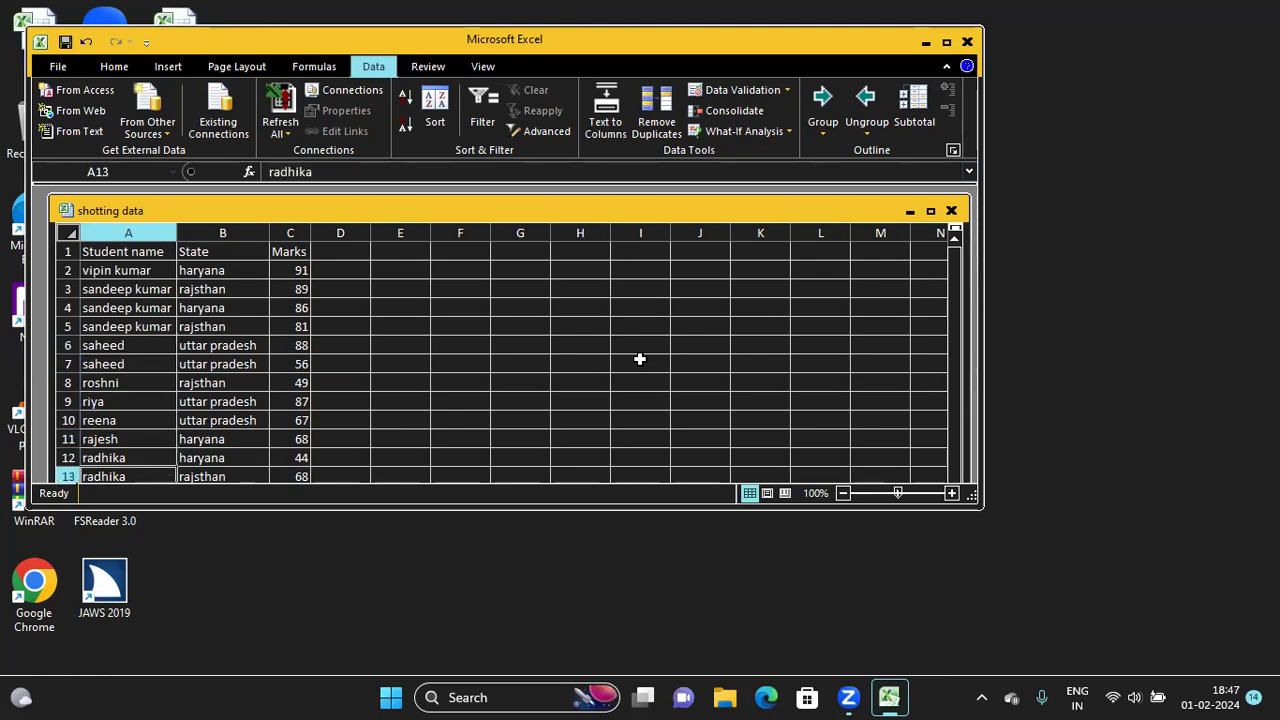
pyautogui.press('Down')
pyautogui.press('Down')
pyautogui.press('Down')
pyautogui.press('Down')
pyautogui.press('Down')
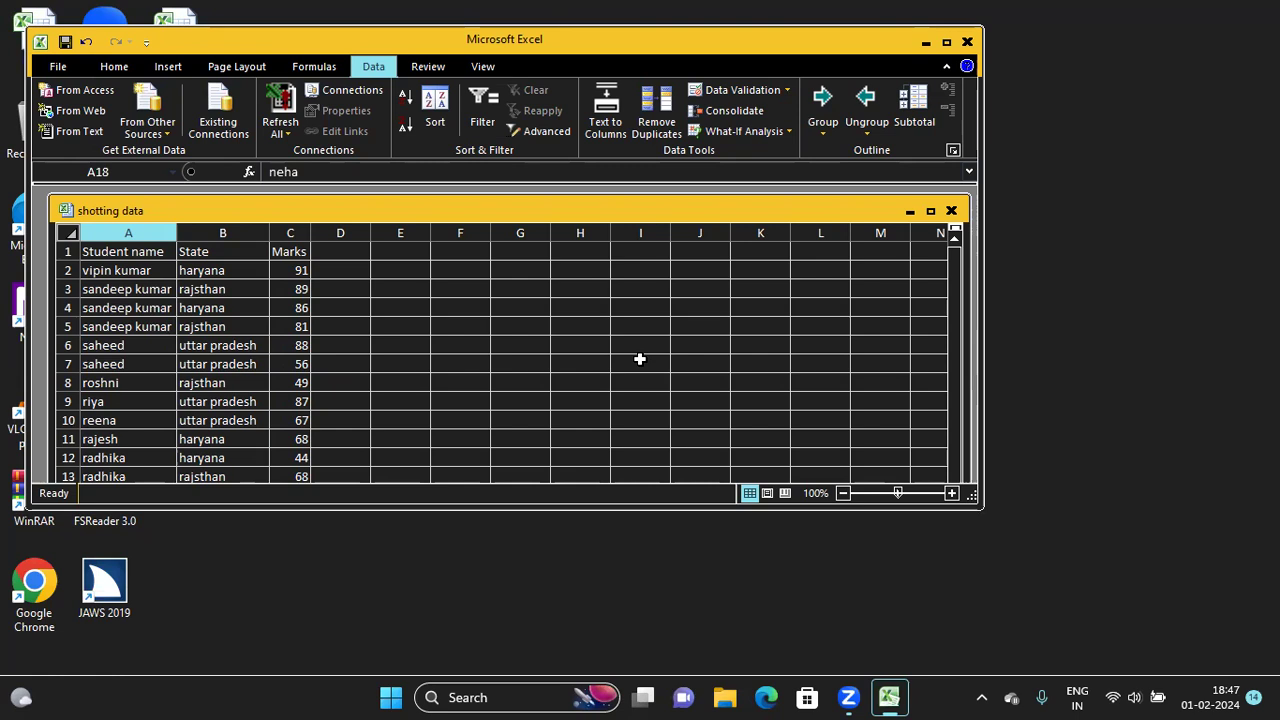
pyautogui.press('Down')
pyautogui.press('Up')
pyautogui.press('Up')
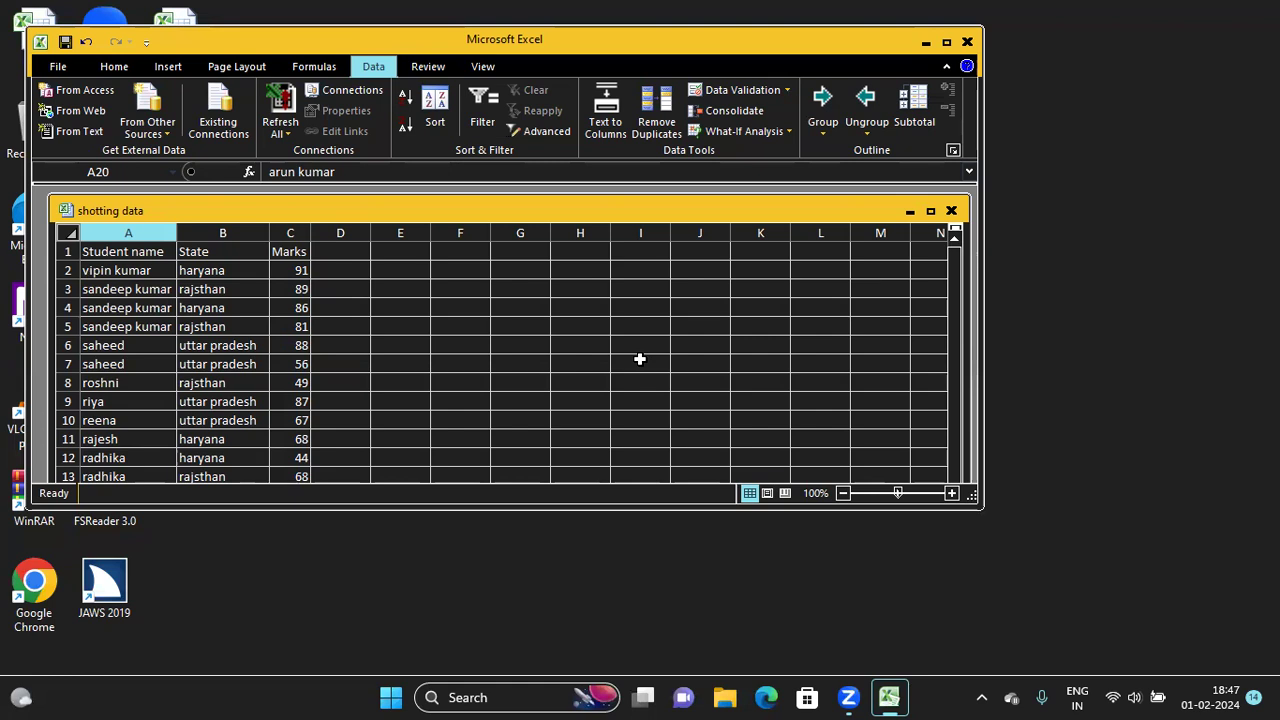
pyautogui.press('Up')
pyautogui.press('Up')
pyautogui.press('Up')
pyautogui.press('Up')
pyautogui.press('Up')
pyautogui.press('Up')
pyautogui.press('Up')
pyautogui.press('Up')
pyautogui.press('Up')
pyautogui.press('Up')
pyautogui.press('Up')
pyautogui.press('Up')
pyautogui.press('Up')
pyautogui.press('Up')
pyautogui.press('Up')
pyautogui.press('Up')
pyautogui.press('Up')
pyautogui.press('Up')
pyautogui.press('Up')
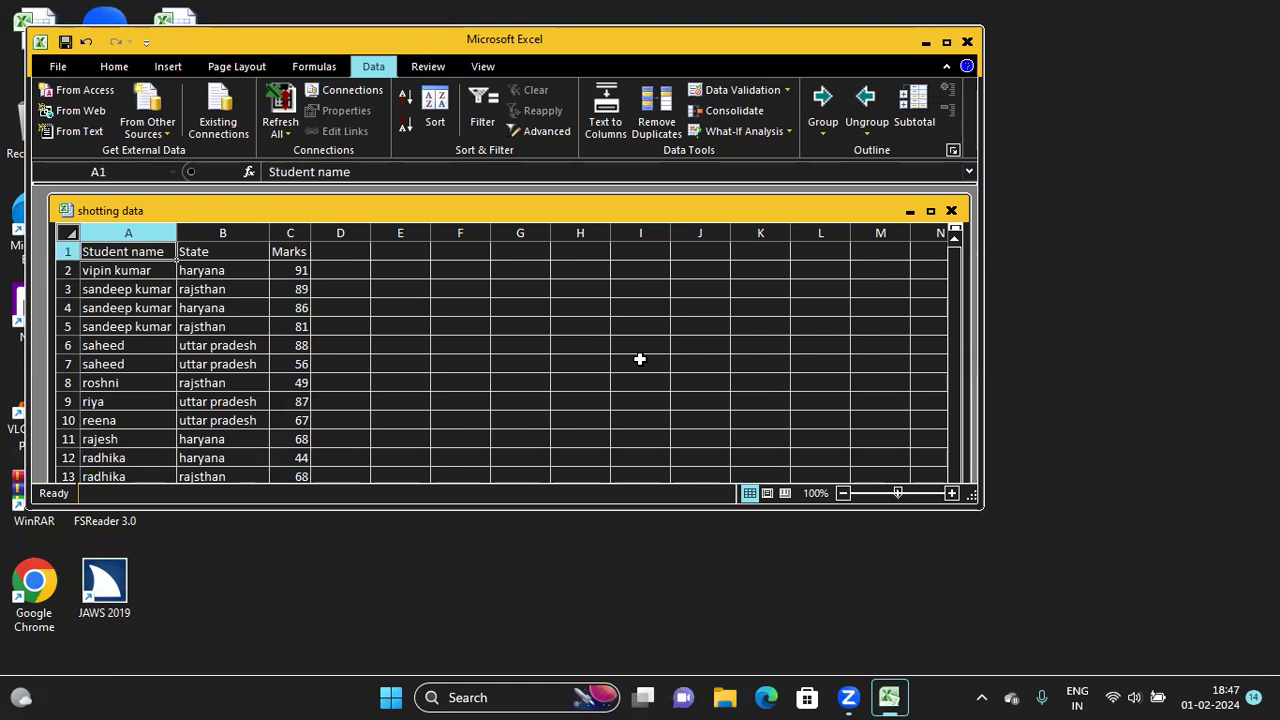
# Step: Read through the first entries of the State column to check their order, returning to its heading in B1
pyautogui.press('Right')
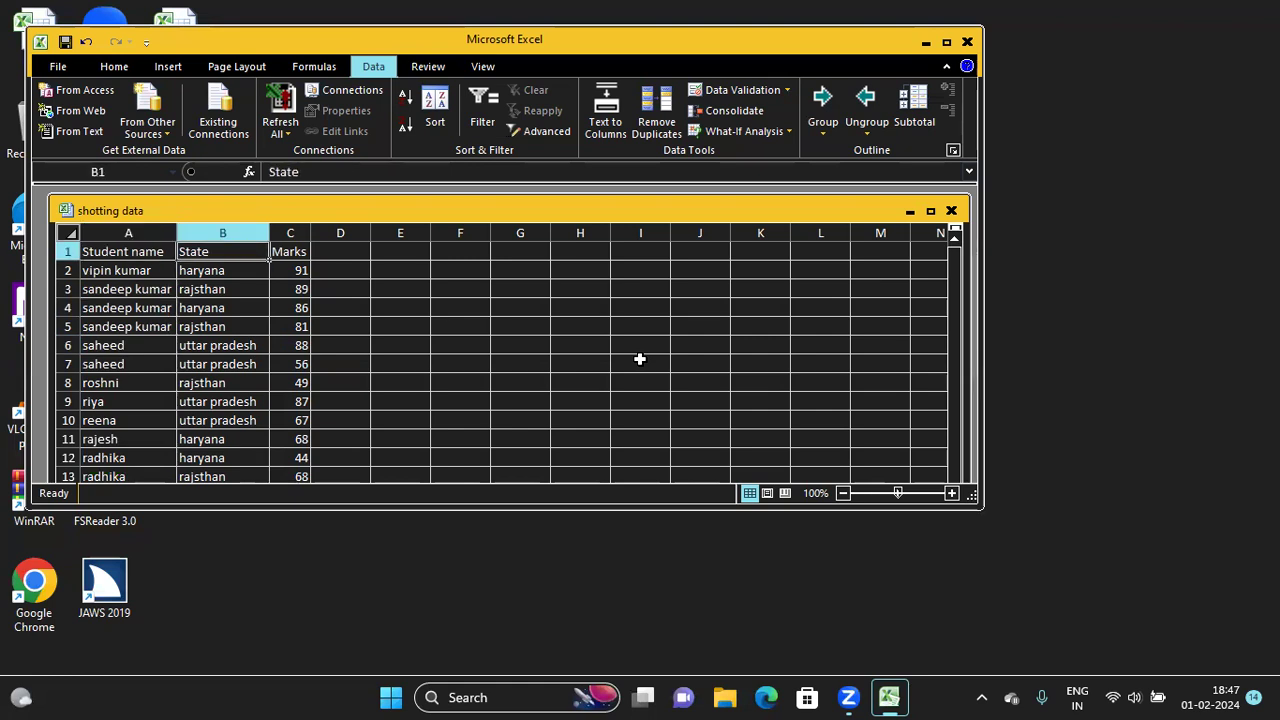
pyautogui.press('Down')
pyautogui.press('Down')
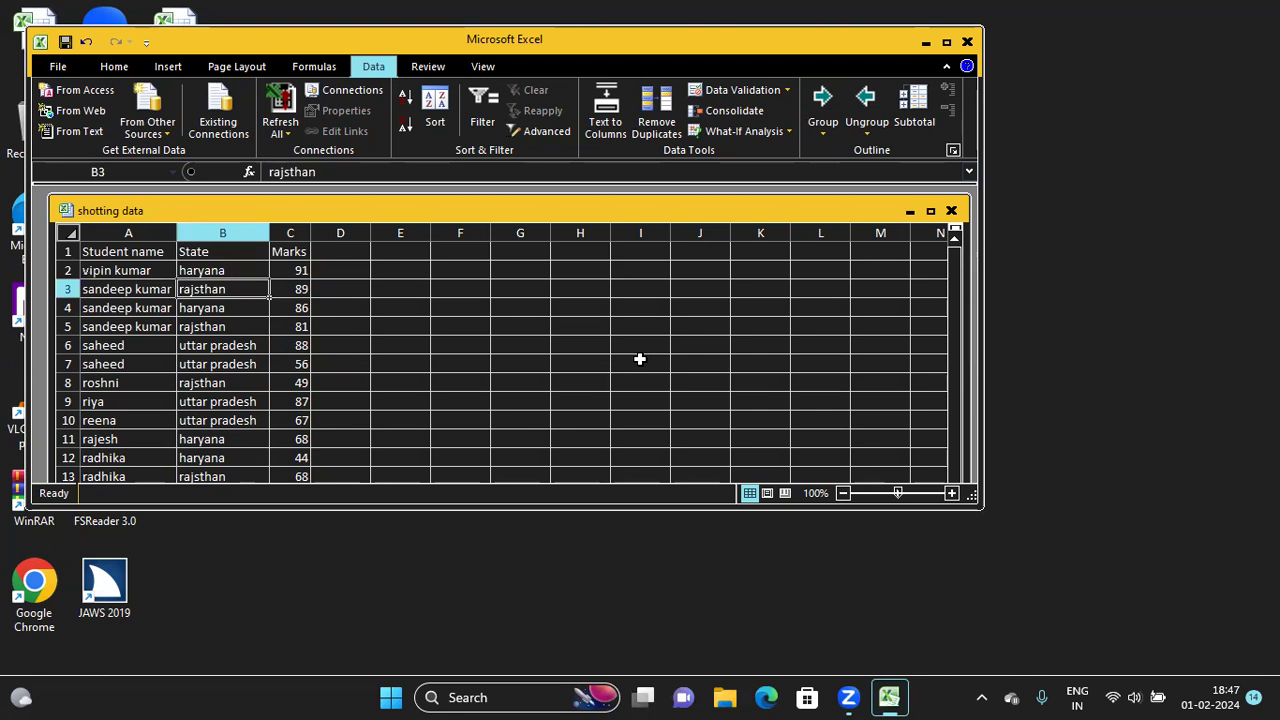
pyautogui.press('Down')
pyautogui.press('Down')
pyautogui.press('Down')
pyautogui.press('Down')
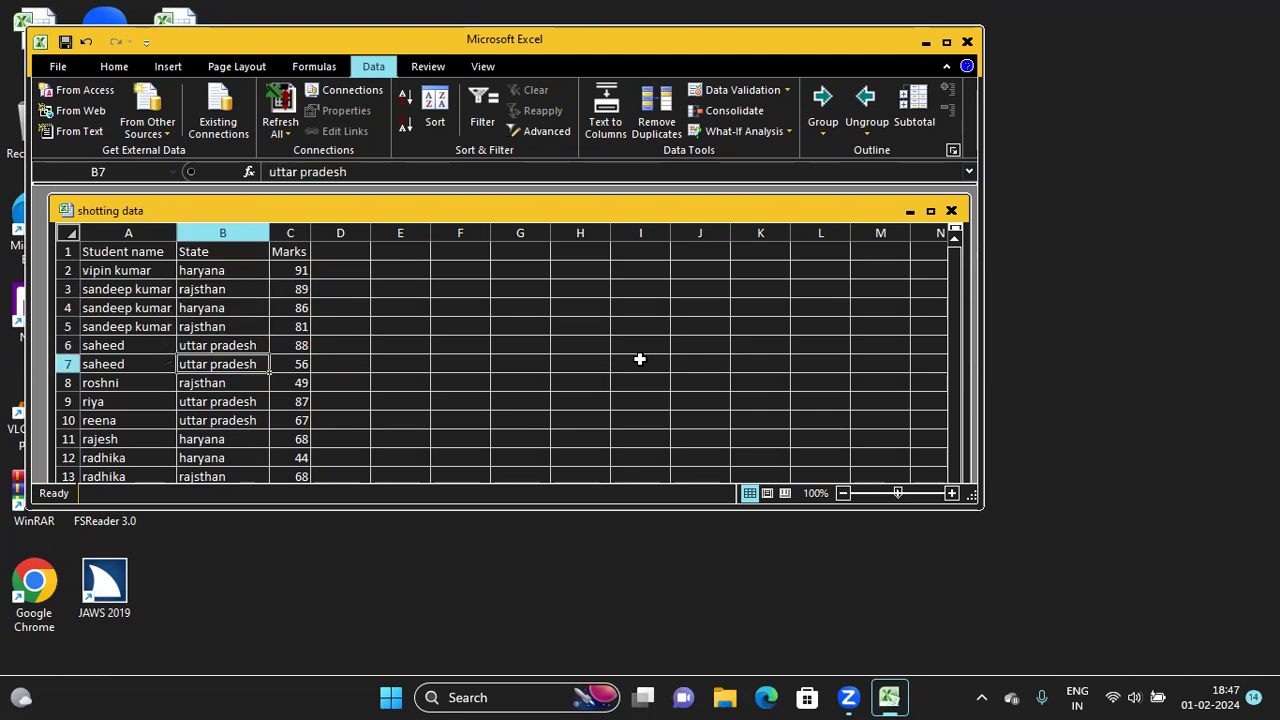
pyautogui.press('Down')
pyautogui.press('Down')
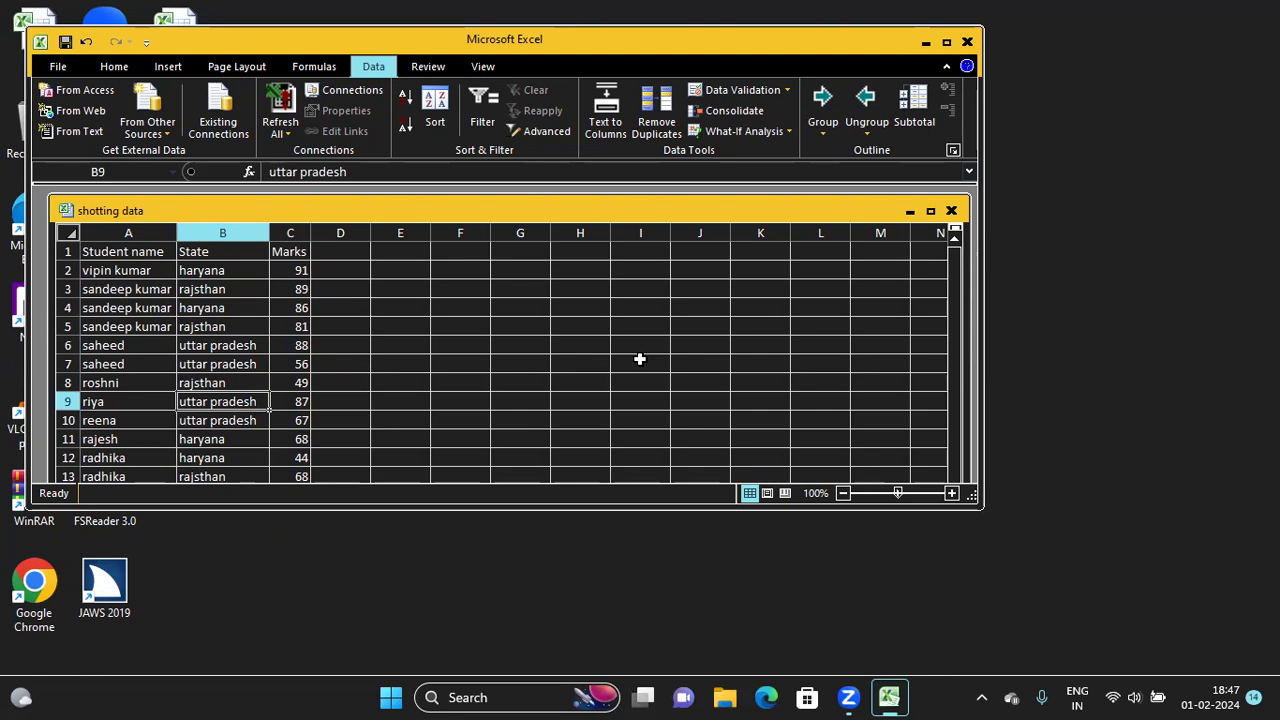
pyautogui.press('Up')
pyautogui.press('Up')
pyautogui.press('Up')
pyautogui.press('Up')
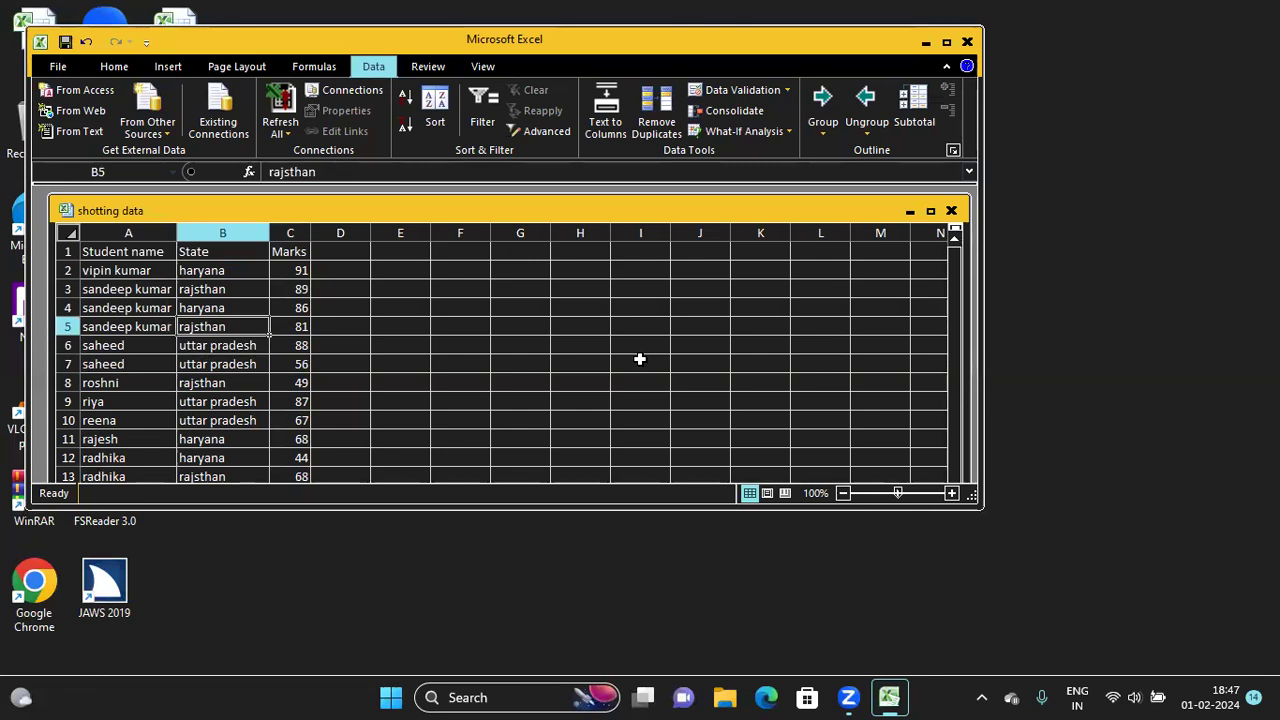
pyautogui.press('Right')
pyautogui.press('Left')
pyautogui.press('Up')
pyautogui.press('Up')
pyautogui.press('Up')
pyautogui.press('Up')
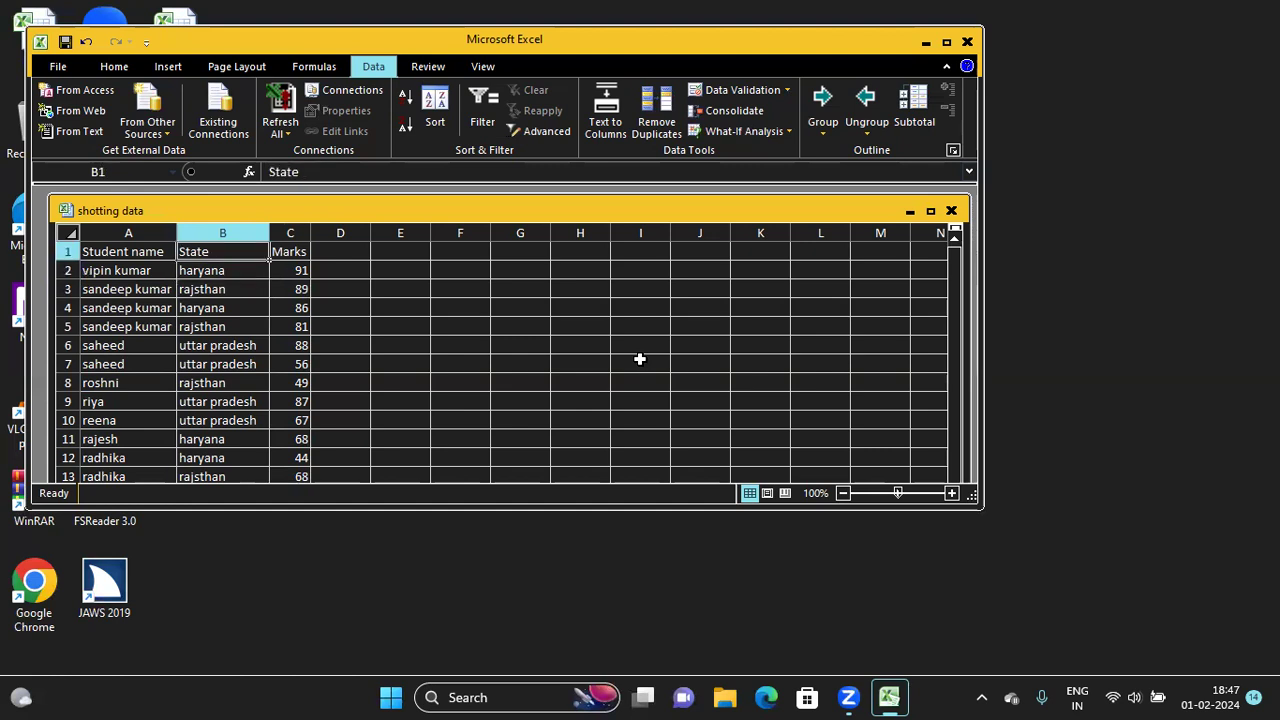
# Step: Read through the first entries of the Marks column and revisit the State and Student name headings, ending at cell A1
pyautogui.press('Right')
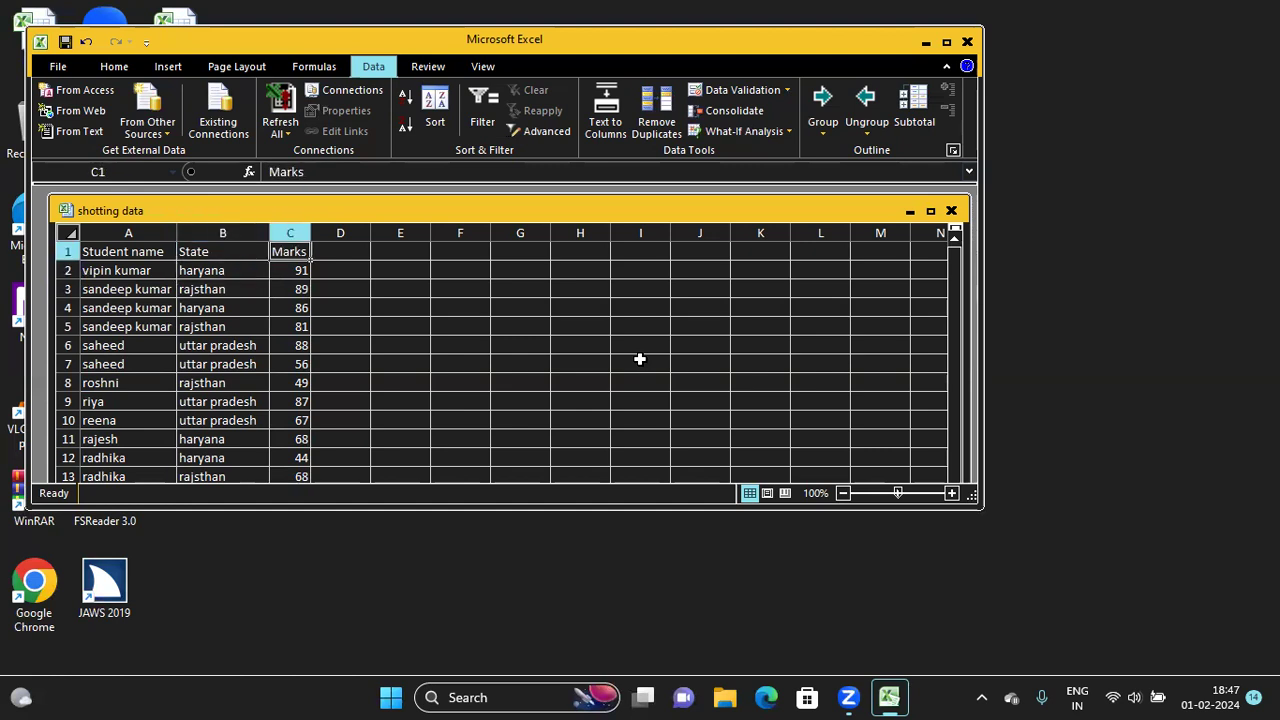
pyautogui.press('Down')
pyautogui.press('Down')
pyautogui.press('Down')
pyautogui.press('Down')
pyautogui.press('Down')
pyautogui.press('Down')
pyautogui.press('Up')
pyautogui.press('Up')
pyautogui.press('Up')
pyautogui.press('Up')
pyautogui.press('Up')
pyautogui.press('Up')
pyautogui.press('Left')
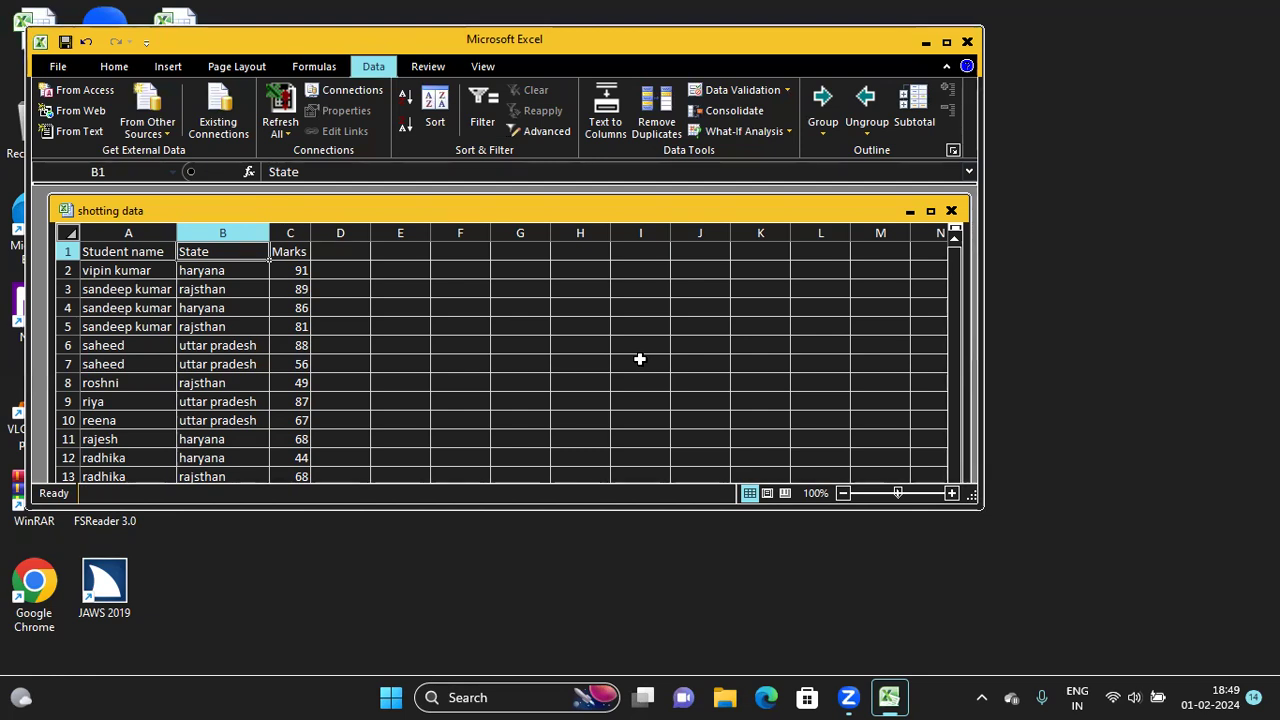
pyautogui.press('Left')
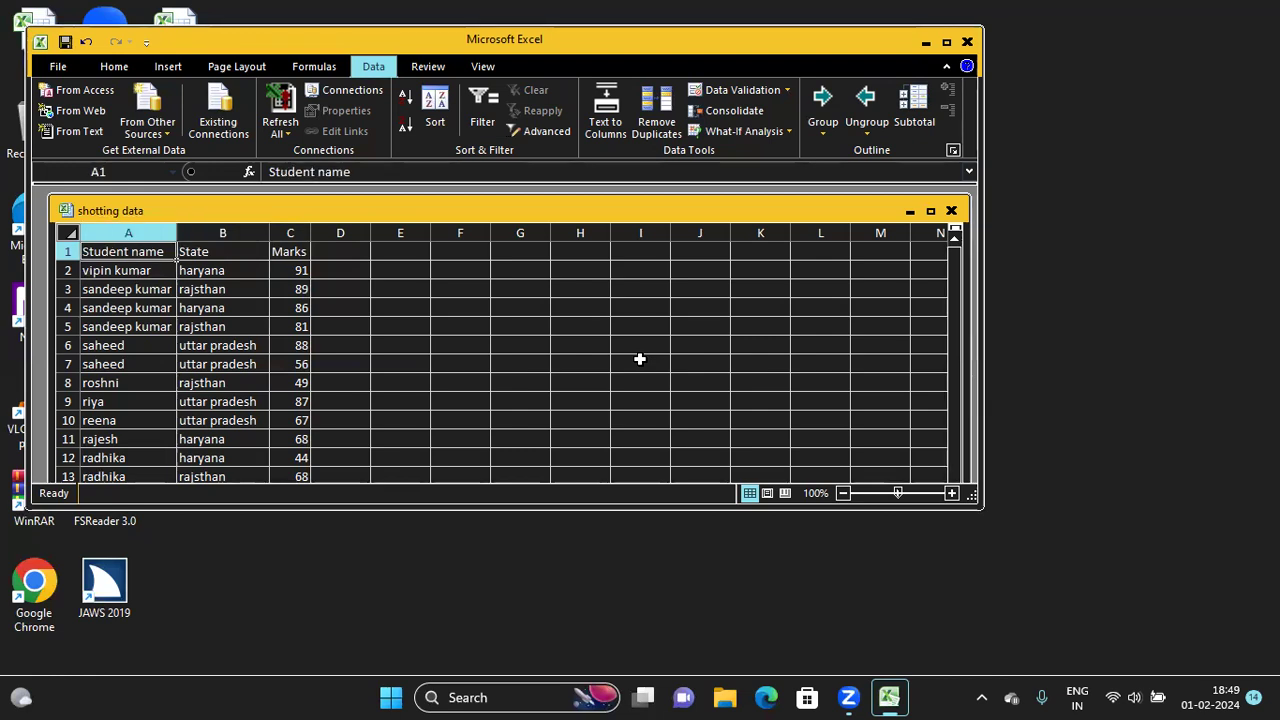
pyautogui.press('Right')
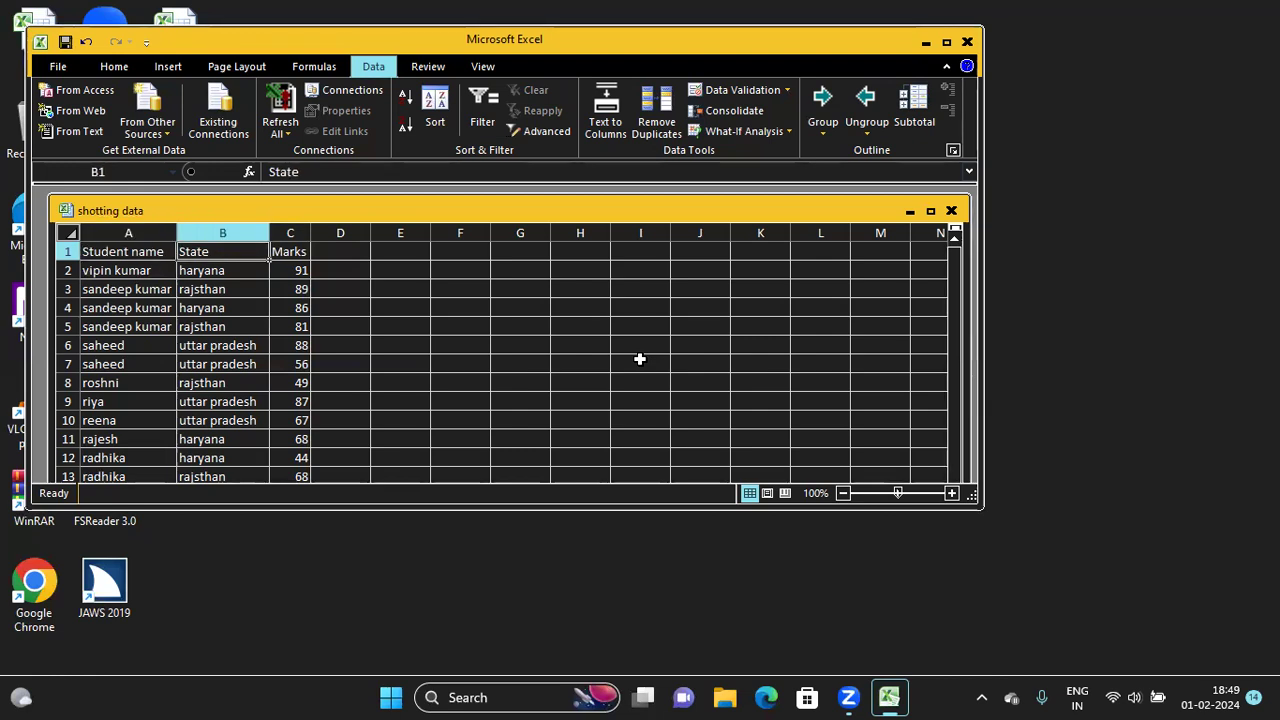
pyautogui.press('Left')
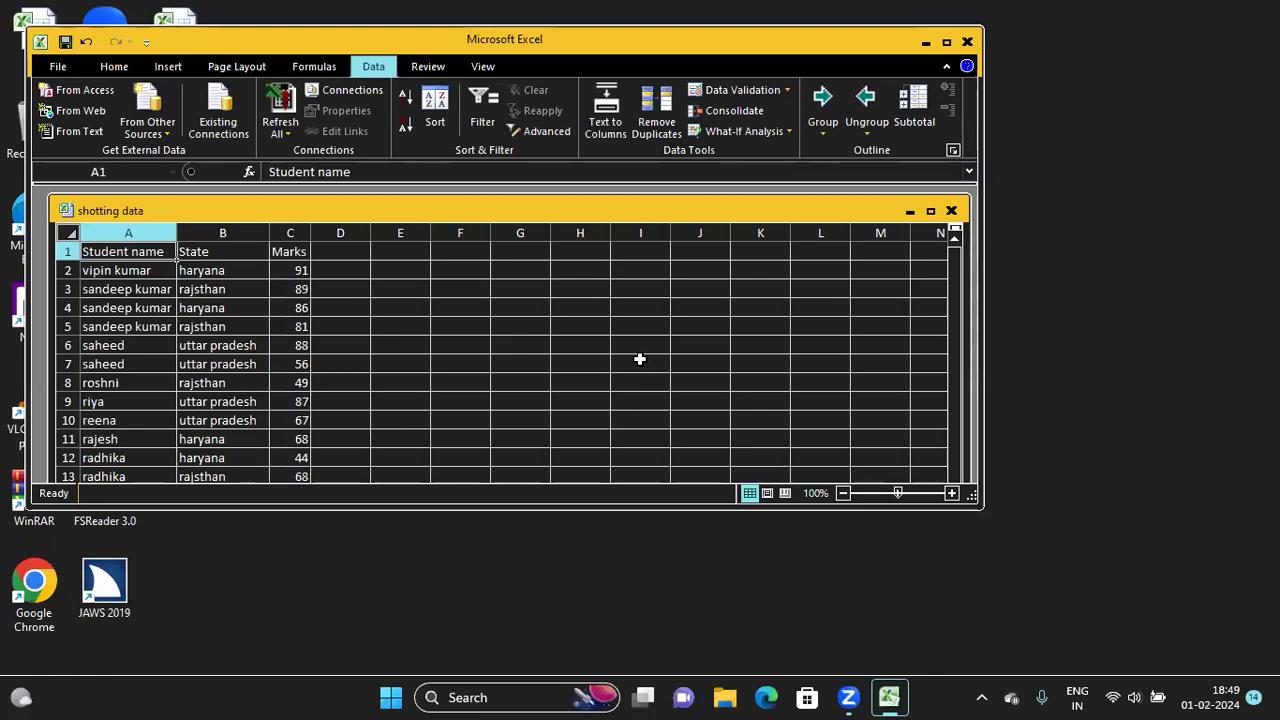
# Step: Select the whole student table and open the custom Sort dialog for it
pyautogui.hotkey('ctrl', 'a')
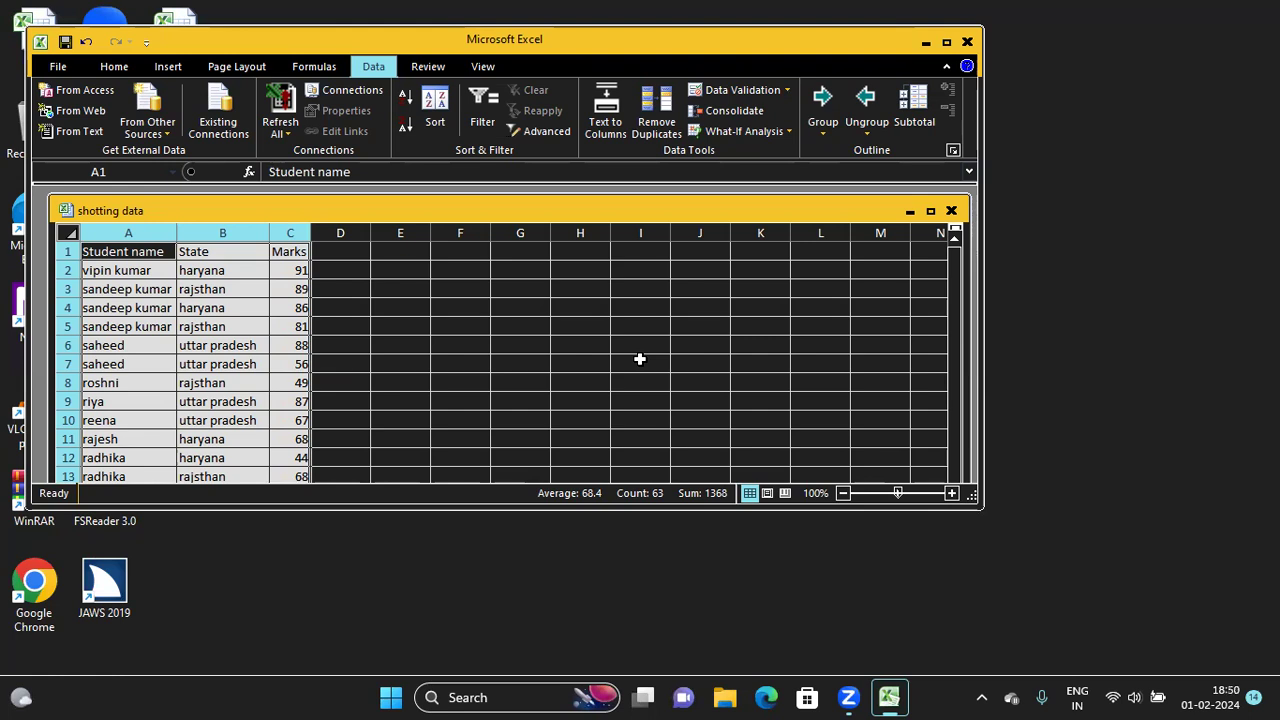
pyautogui.hotkey('alt', 'a')
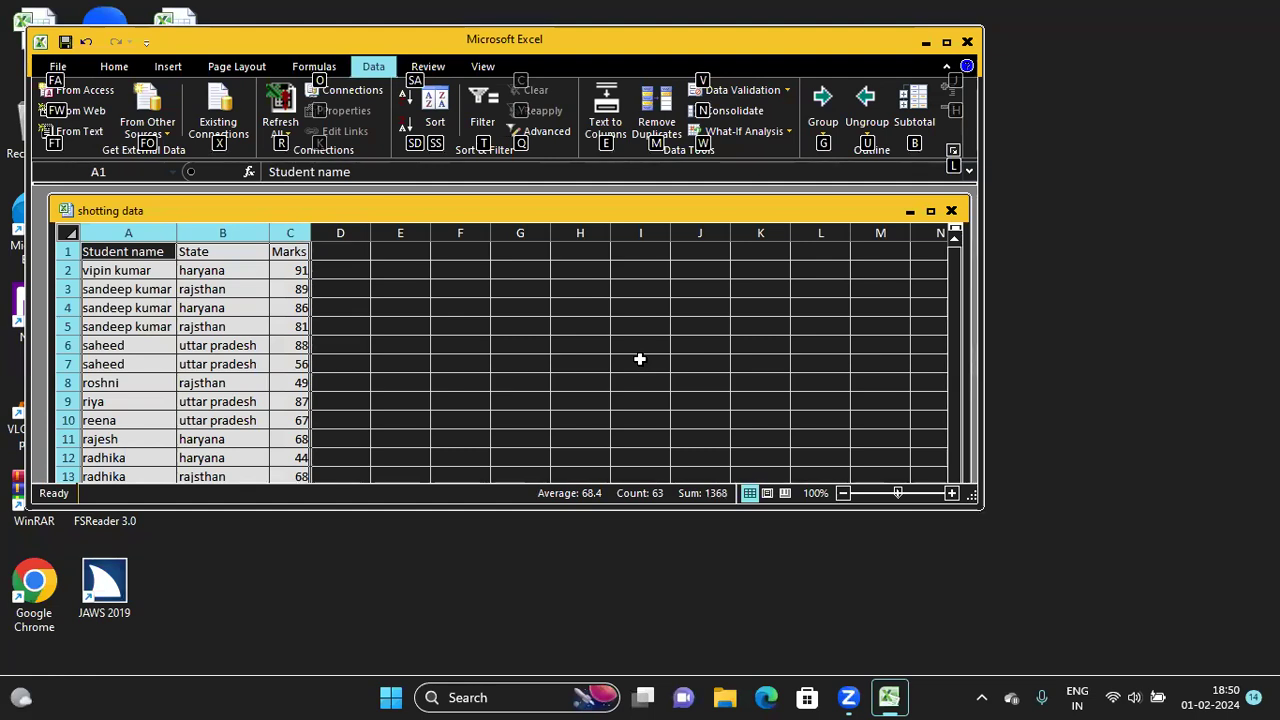
pyautogui.press('Down')
pyautogui.press('Down')
pyautogui.press('Down')
pyautogui.press('Right')
pyautogui.press('Right')
pyautogui.press('Right')
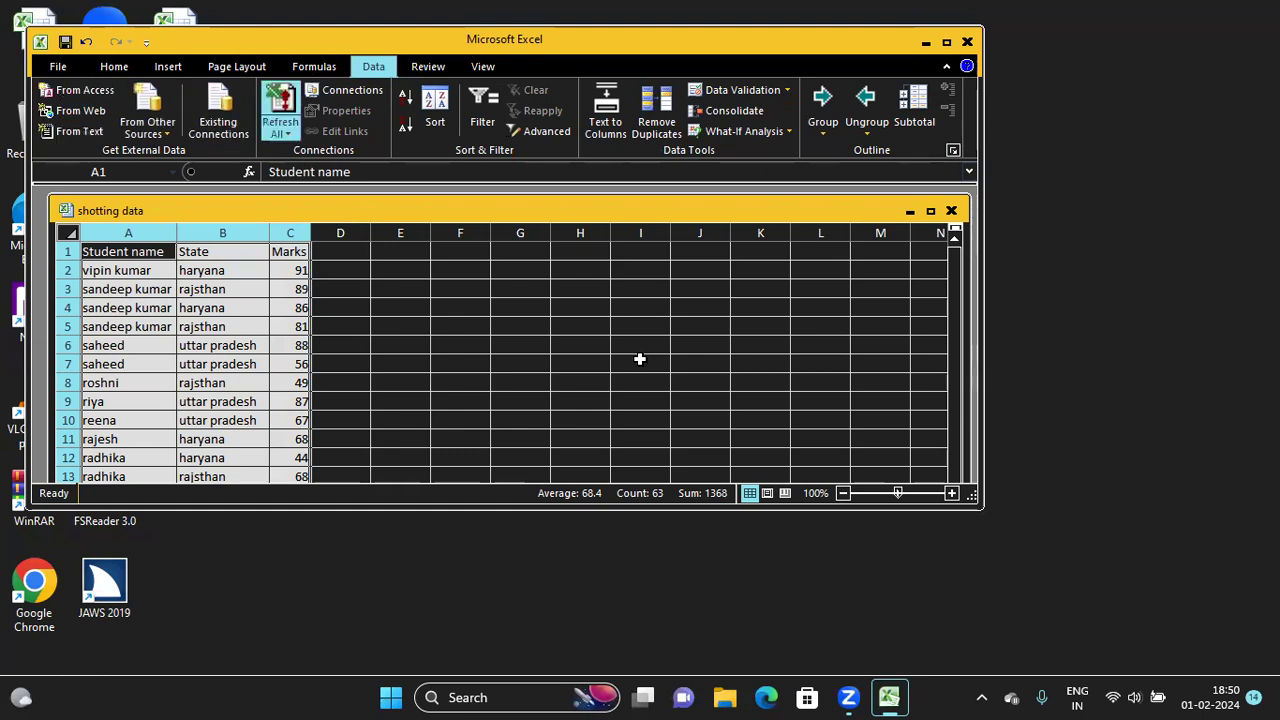
pyautogui.press('Right')
pyautogui.press('Down')
pyautogui.press('Down')
pyautogui.press('Right')
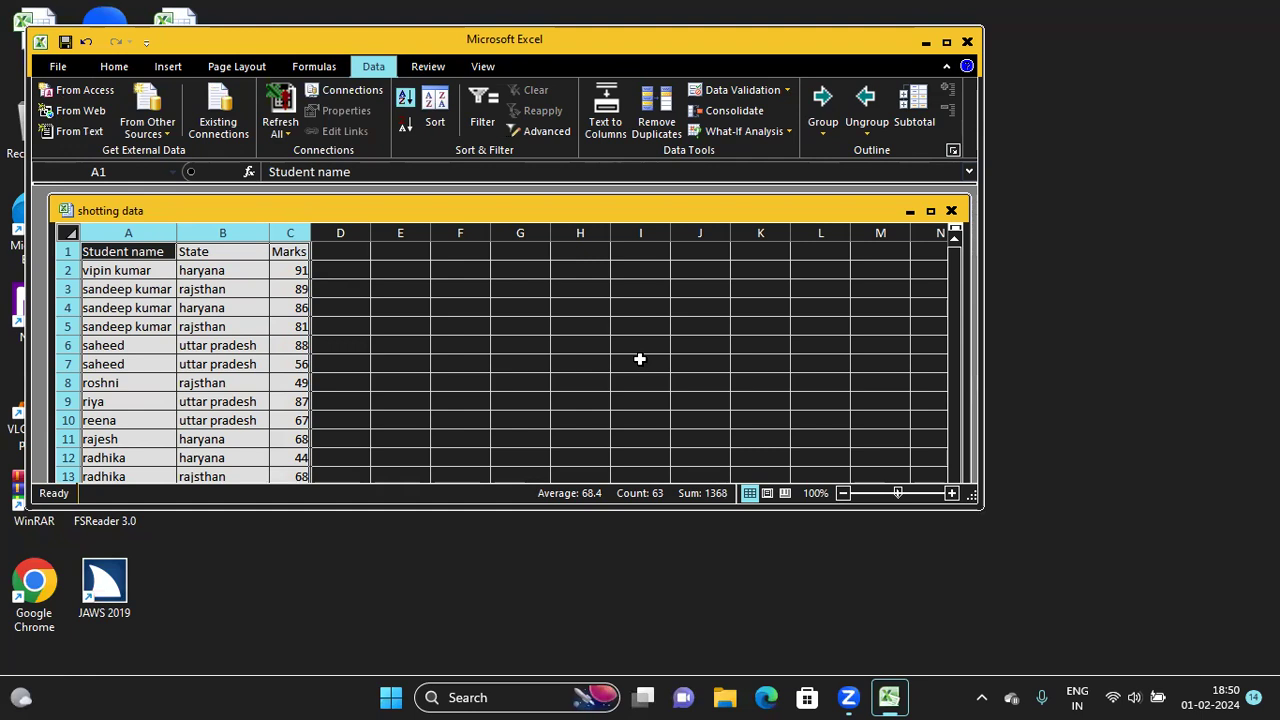
pyautogui.press('Down')
pyautogui.press('Right')
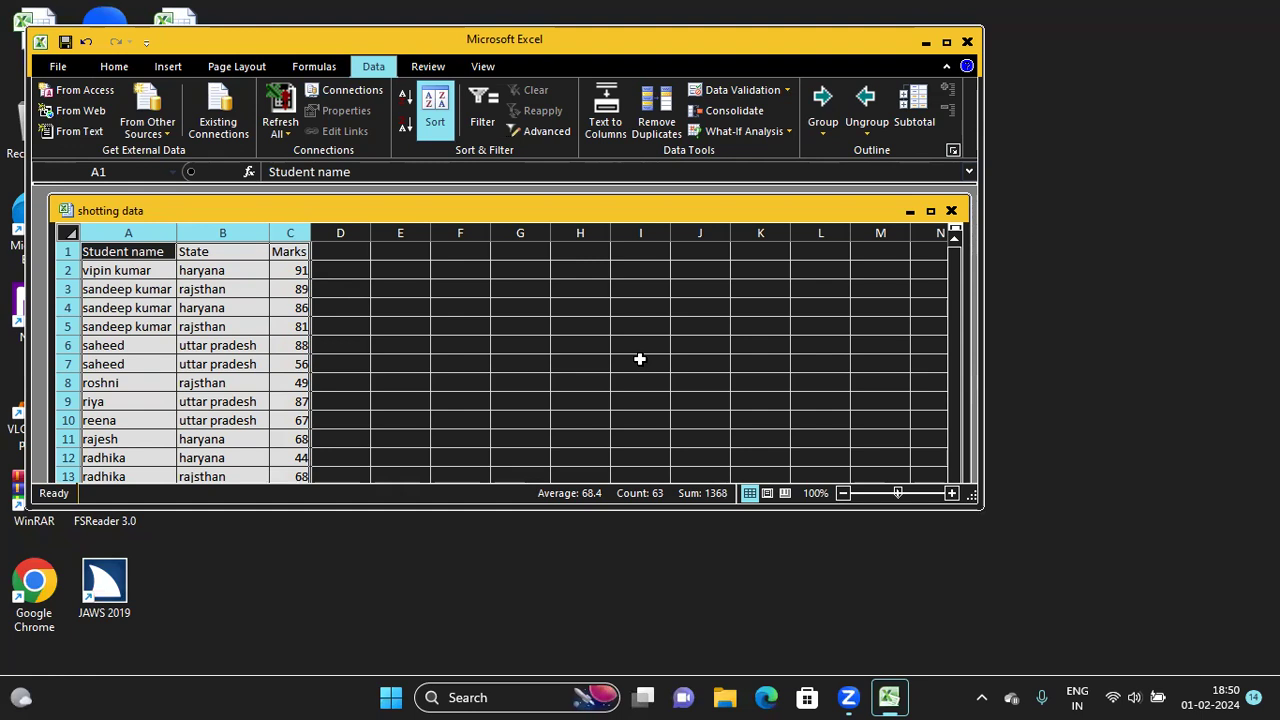
pyautogui.press('Return')
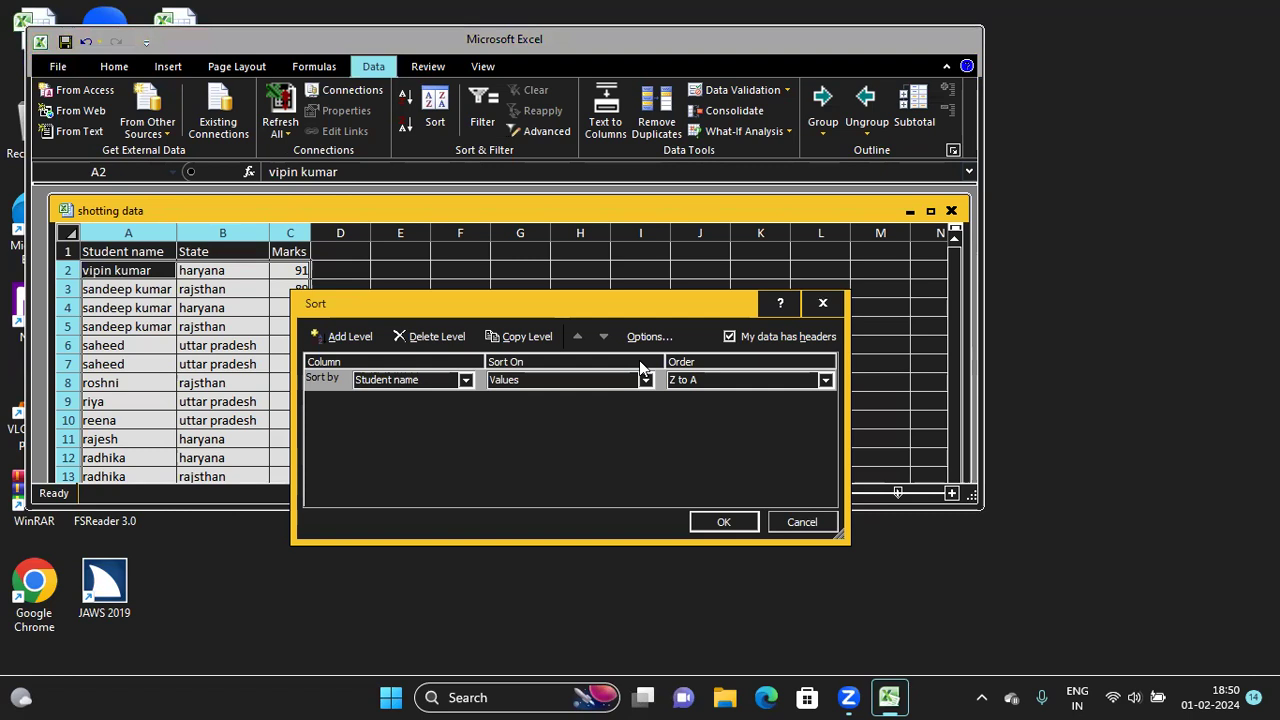
# Step: Go through the Sort dialog's controls, from adding, deleting and copying levels to the options and the header setting
pyautogui.press('Tab')
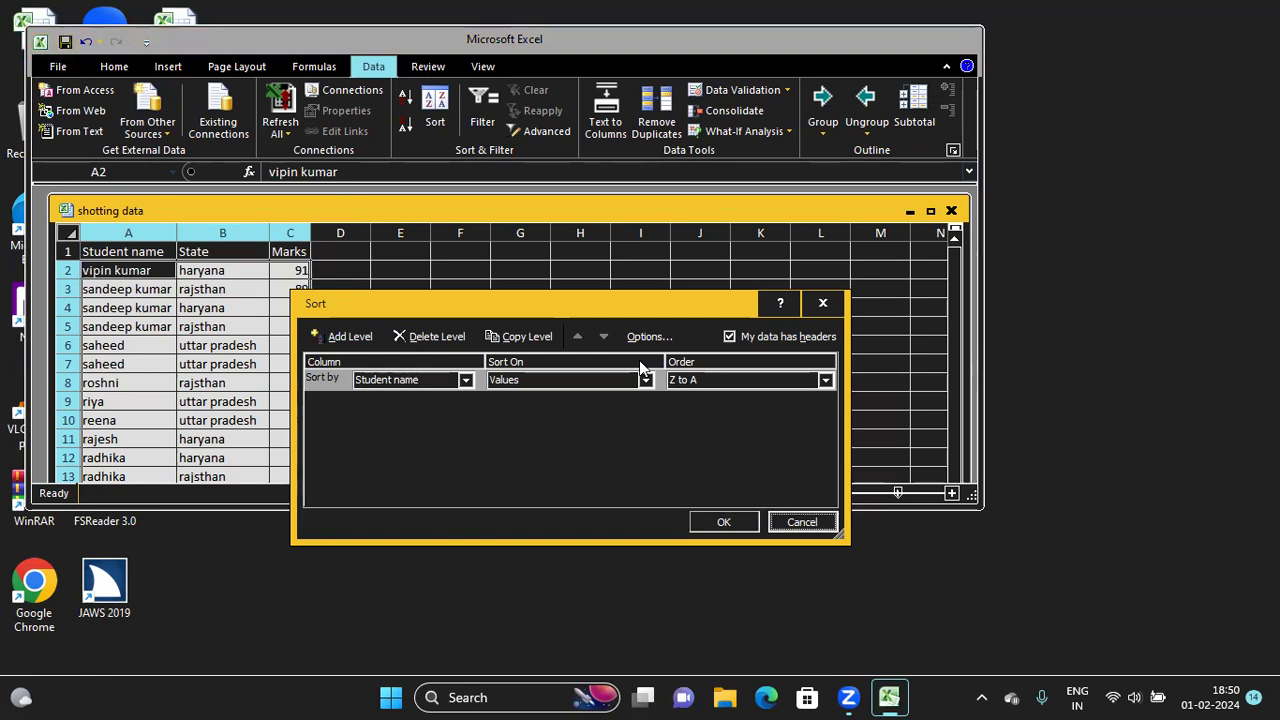
pyautogui.press('Tab')
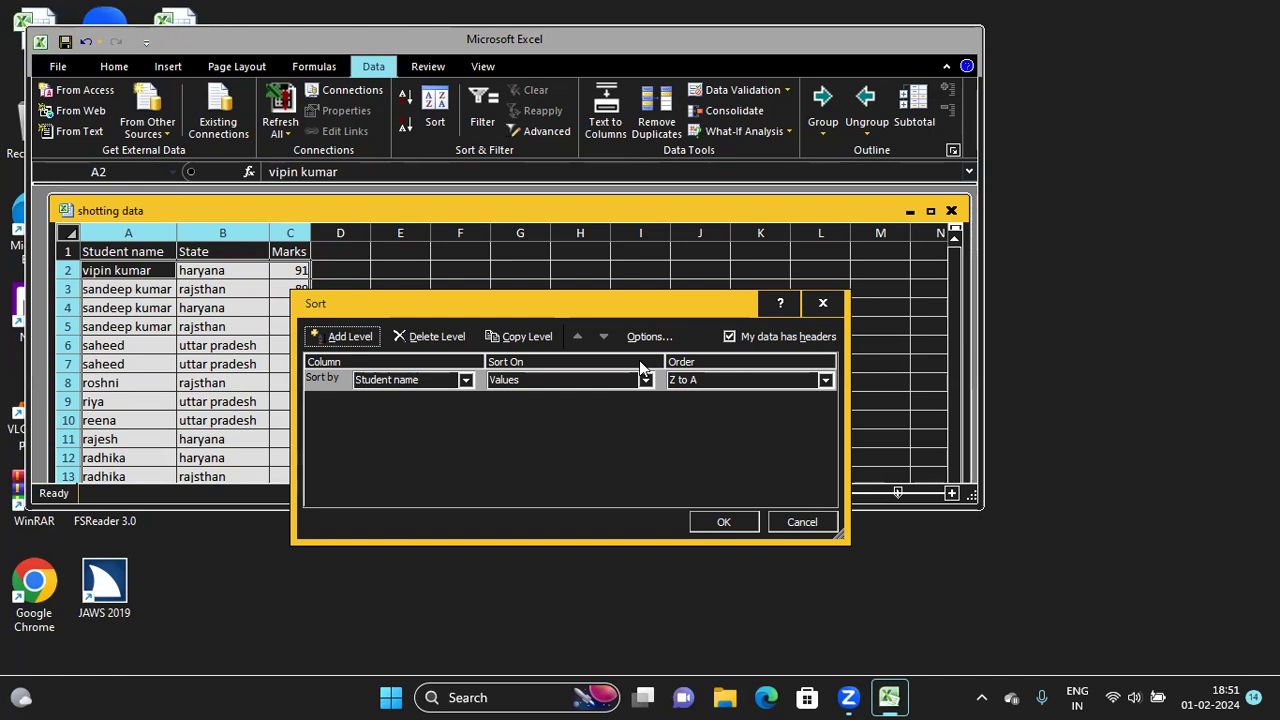
pyautogui.press('Tab')
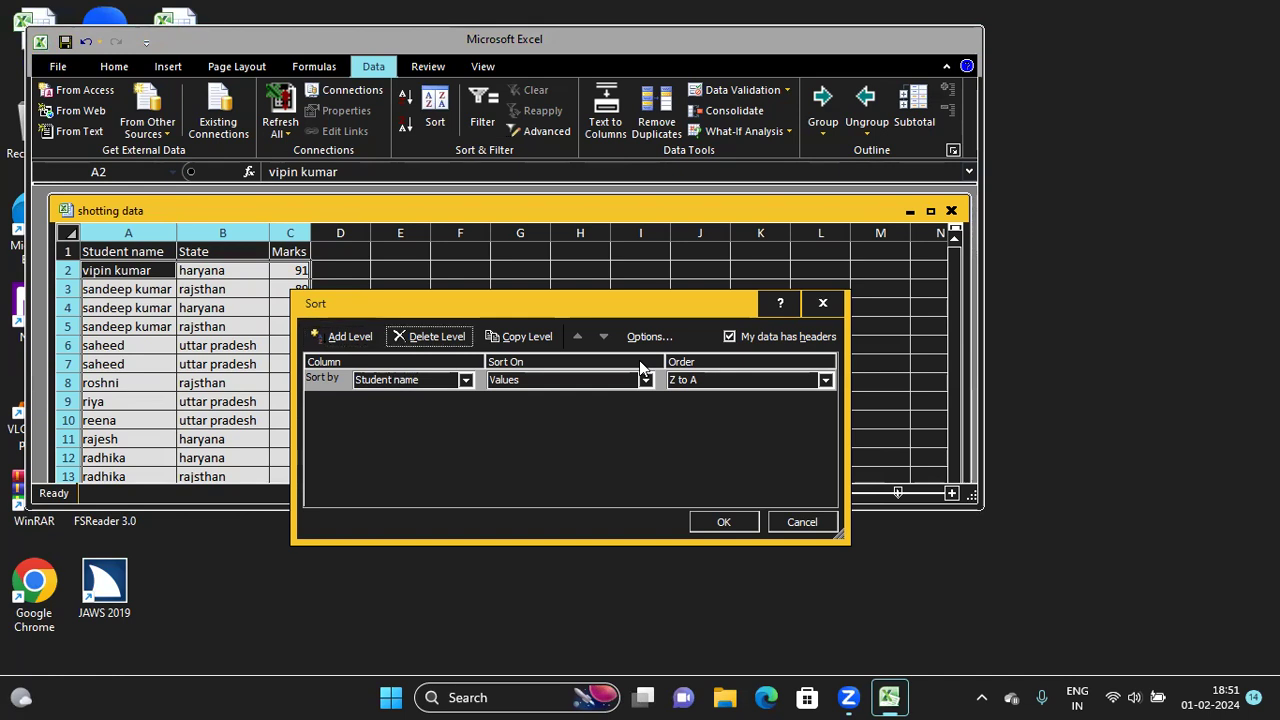
pyautogui.press('Tab')
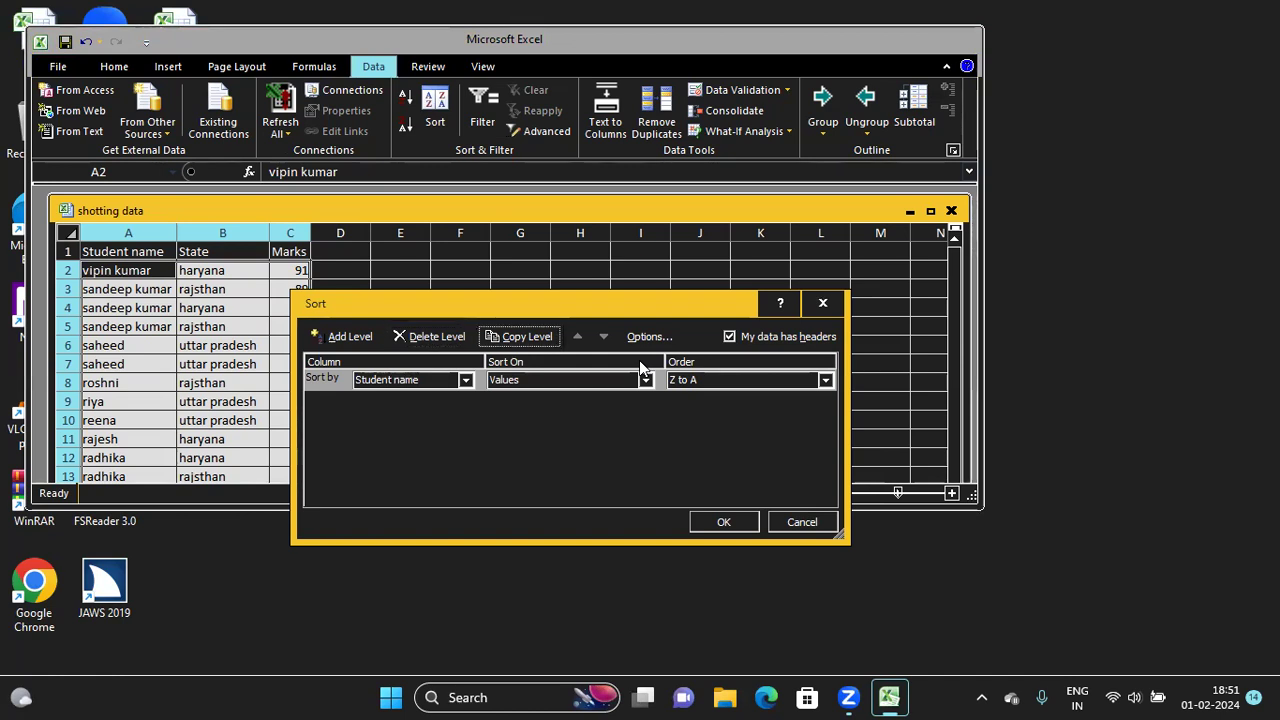
pyautogui.press('Tab')
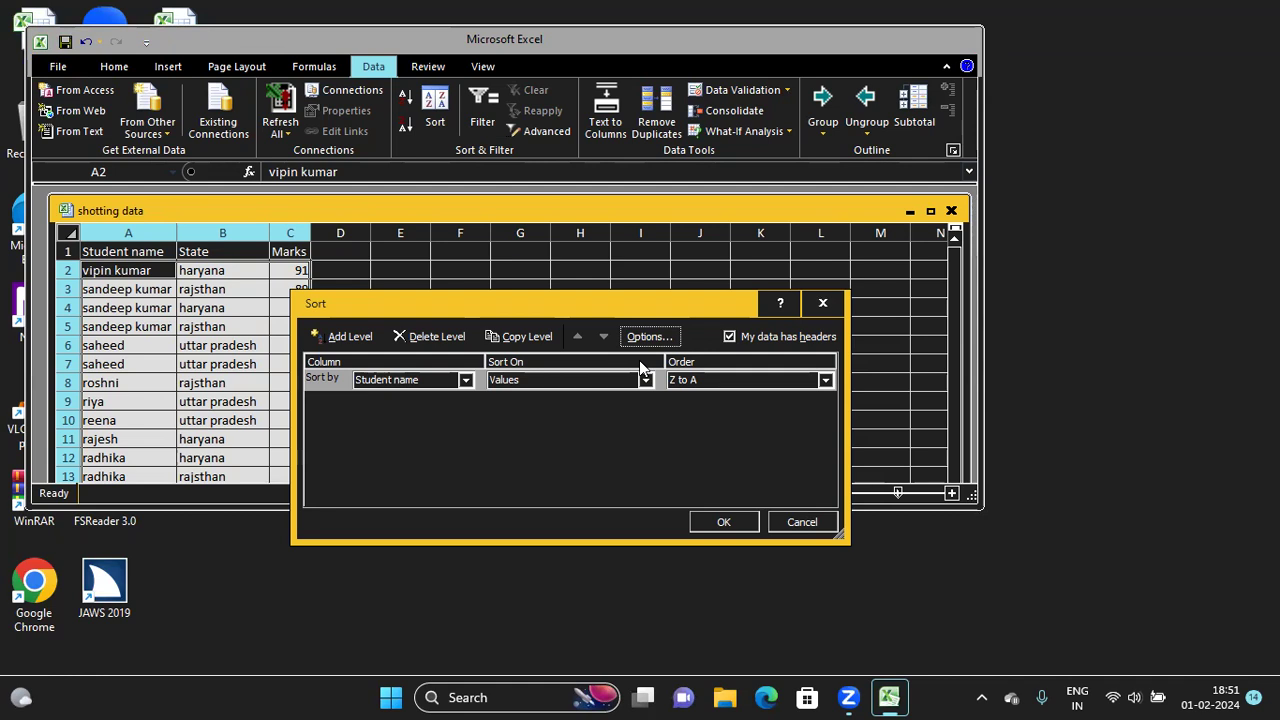
pyautogui.press('Tab')
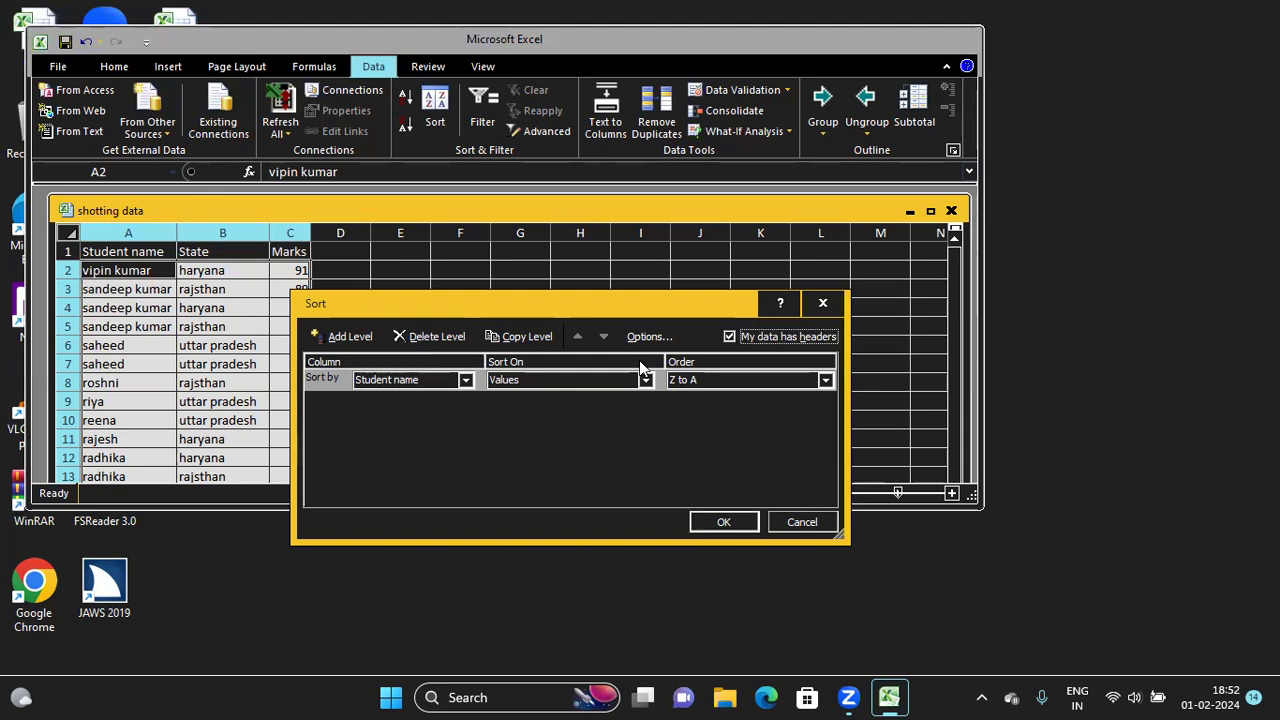
pyautogui.press('Tab')
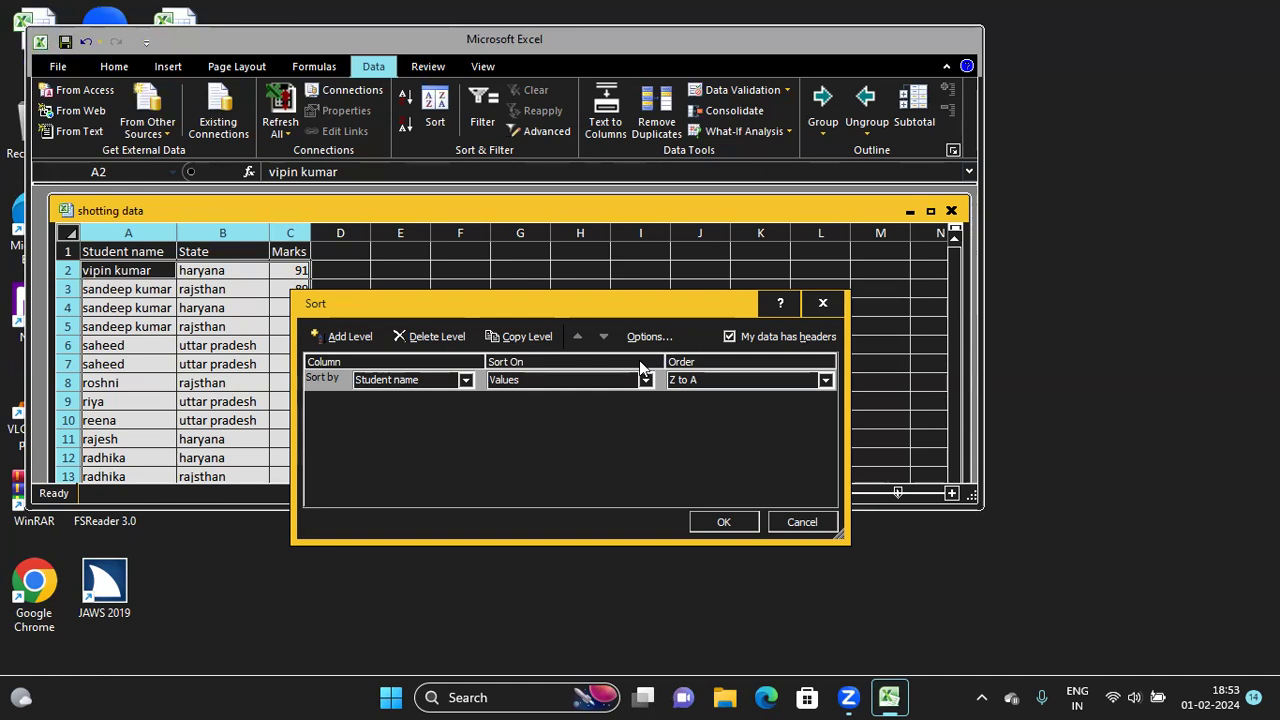
pyautogui.press('Tab')
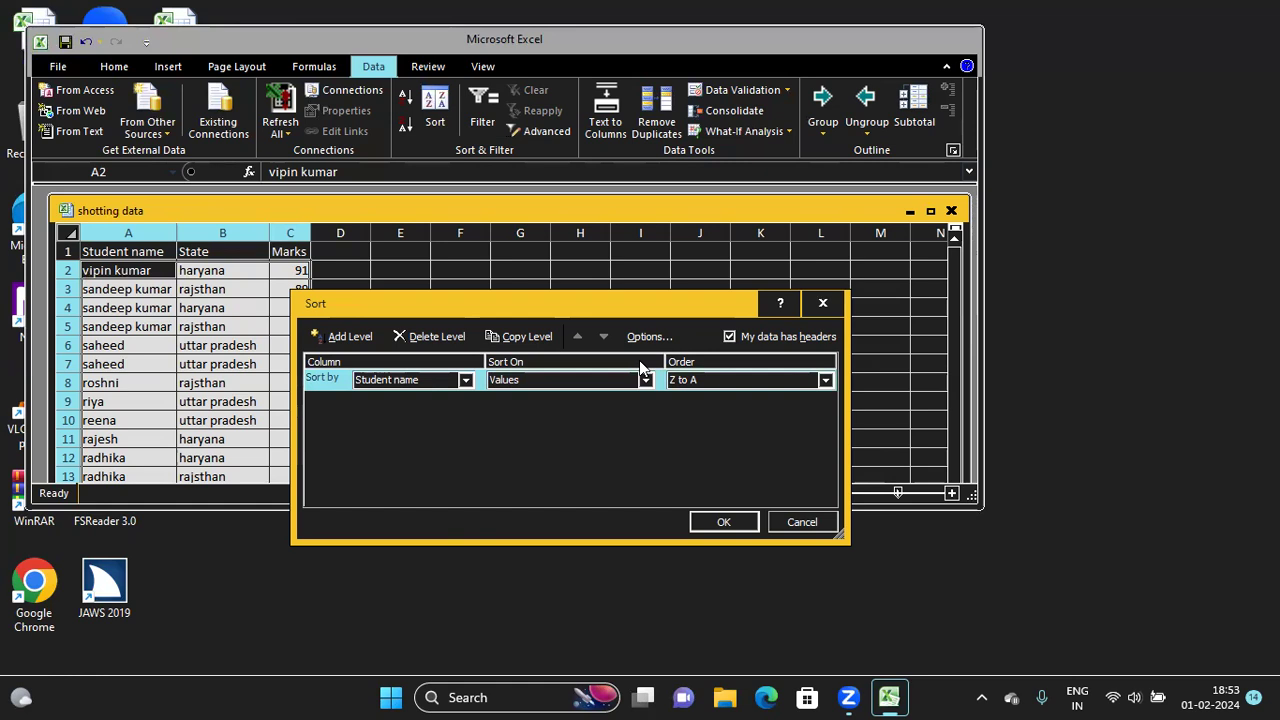
# Step: Set the first sort level to sort by the State column
pyautogui.press('Tab')
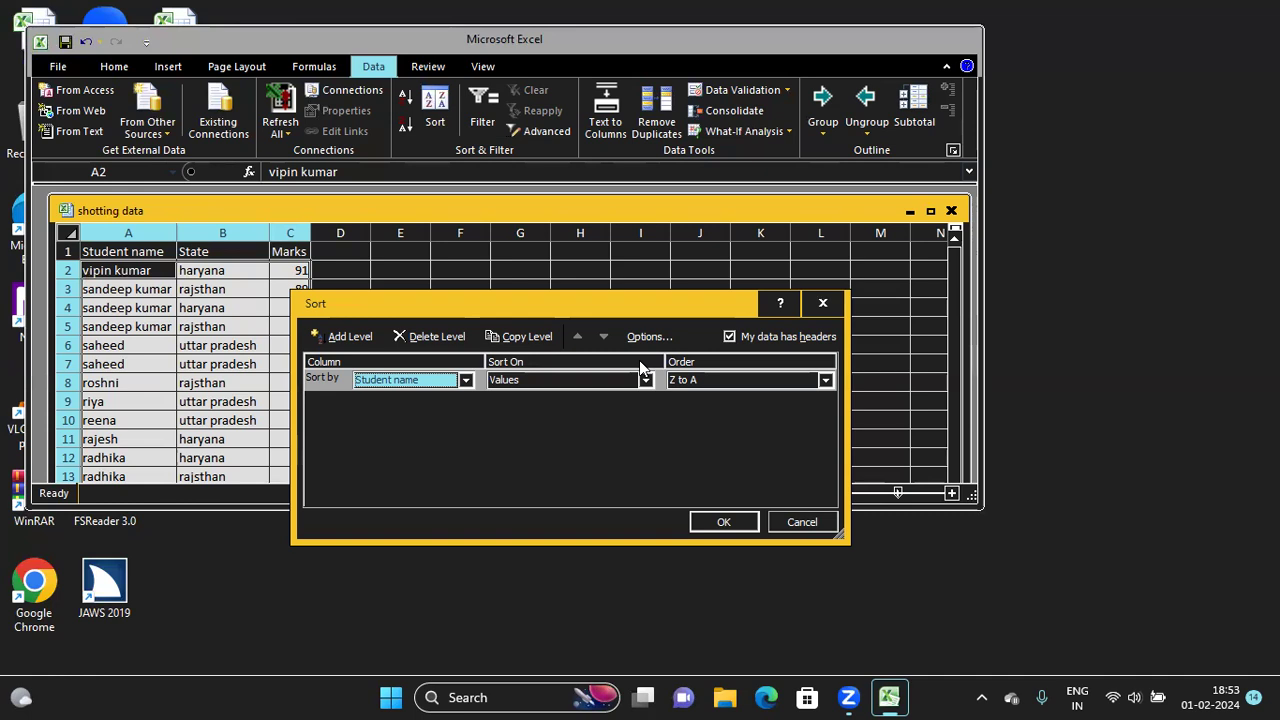
pyautogui.hotkey('alt', 'Down')
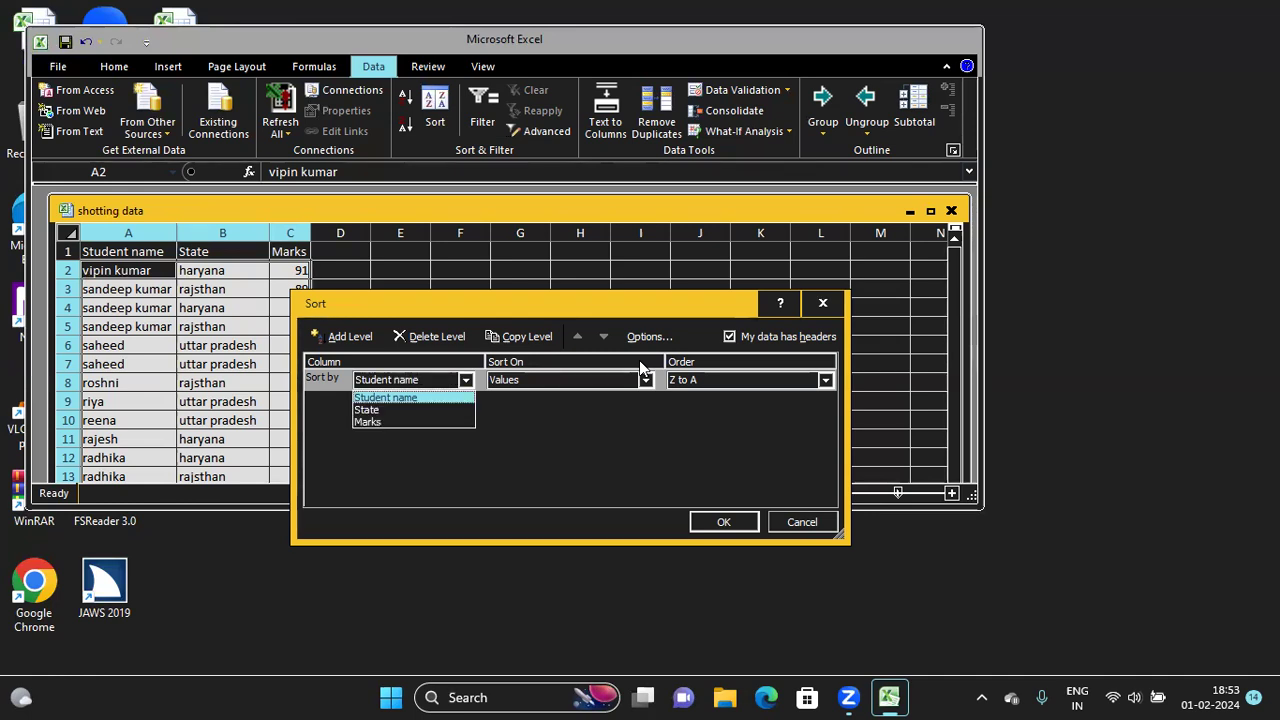
pyautogui.press('Down')
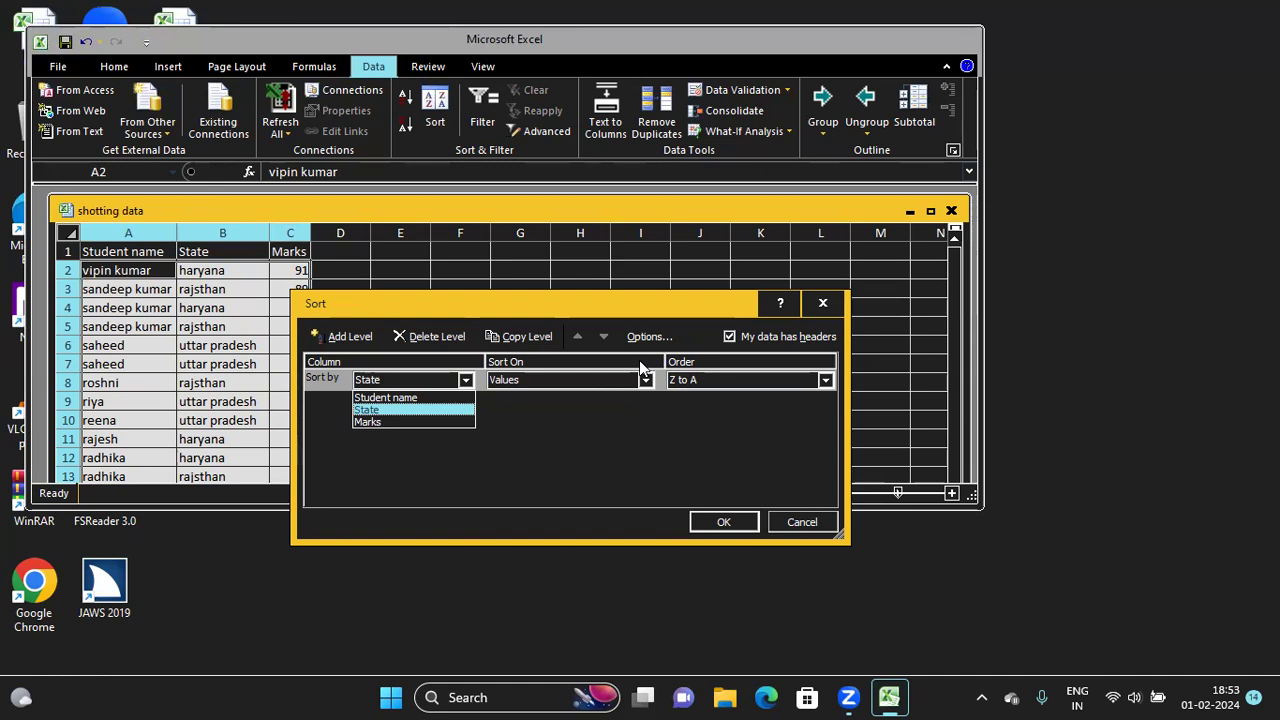
pyautogui.press('Tab')
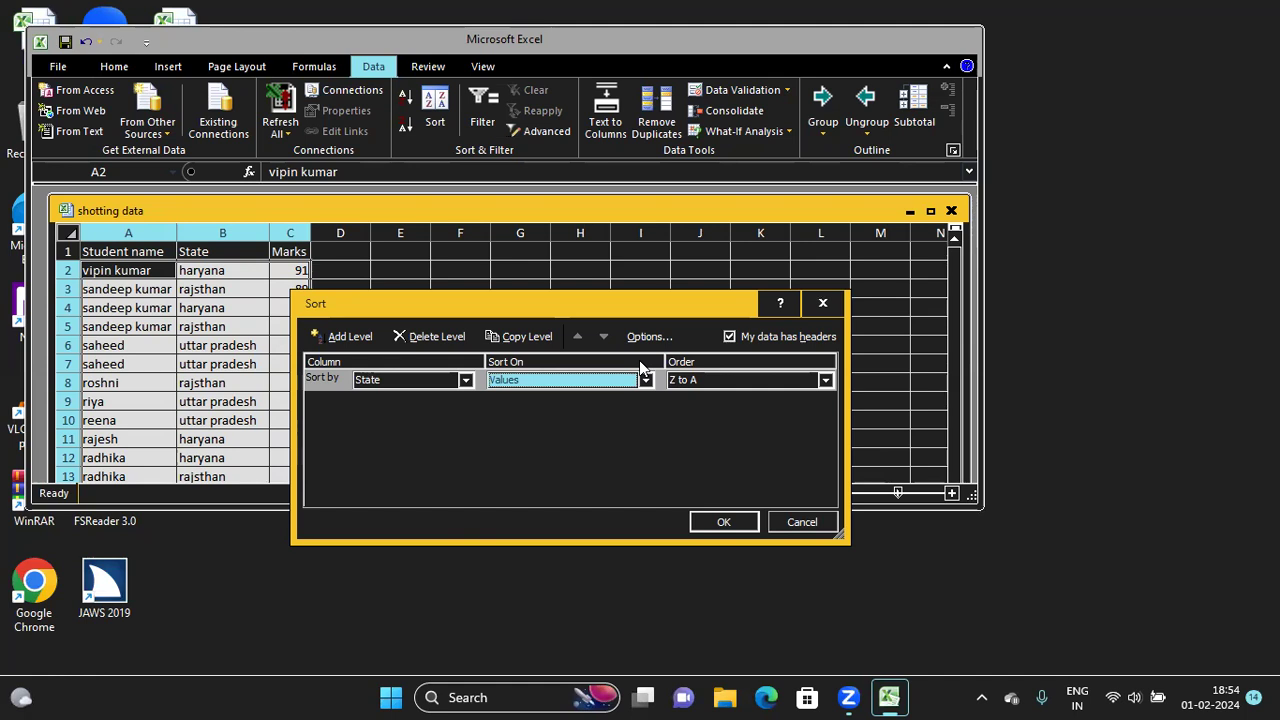
# Step: Go through the Sort On choices for the State level and keep Values selected
pyautogui.hotkey('alt', 'Down')
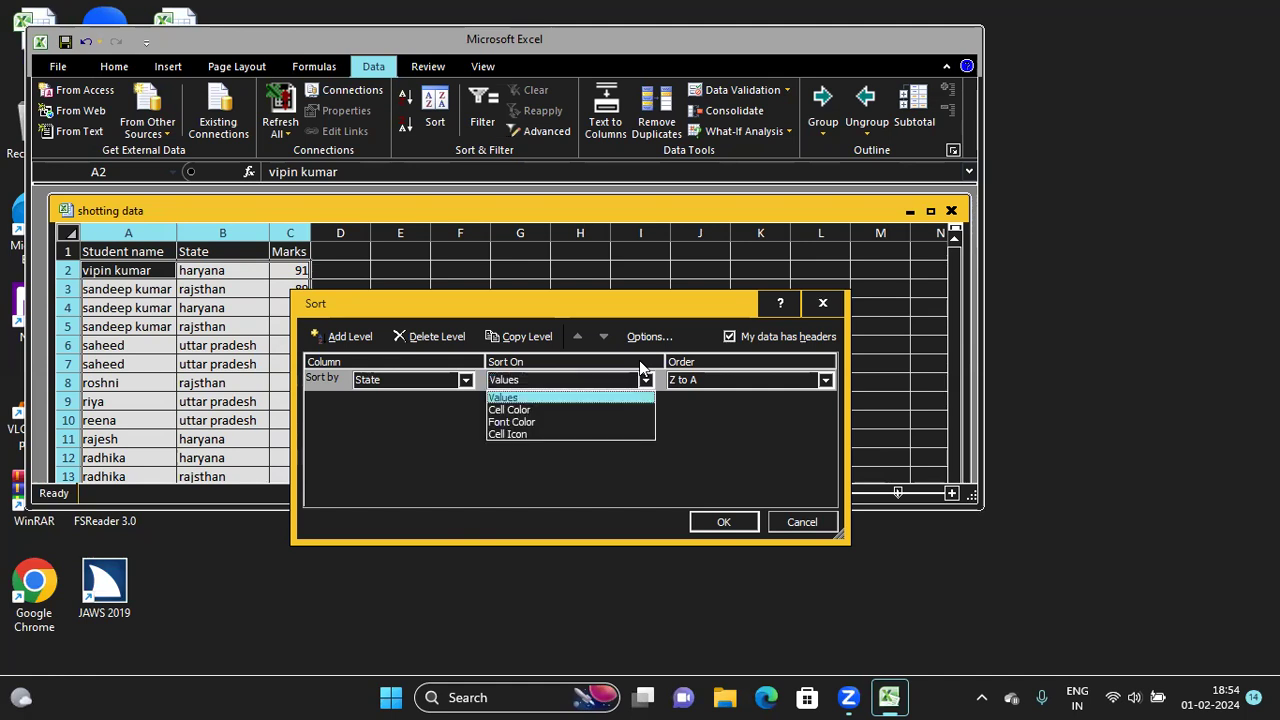
pyautogui.press('Down')
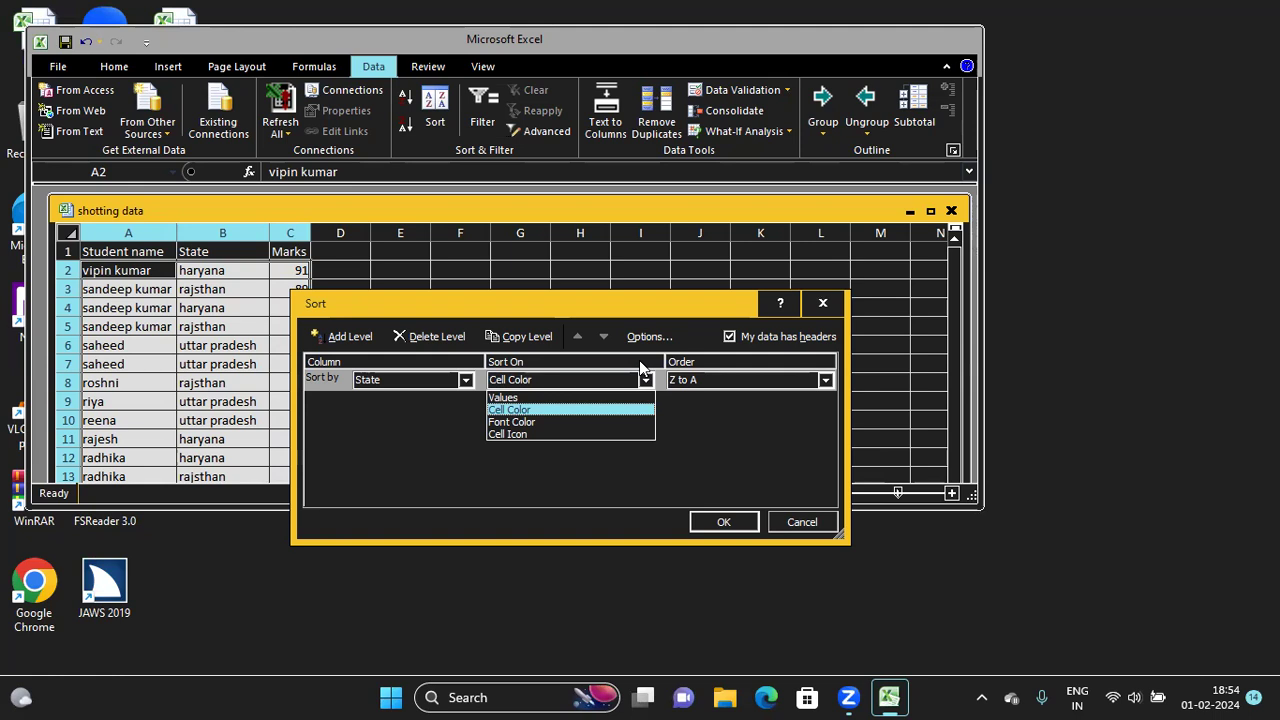
pyautogui.press('Down')
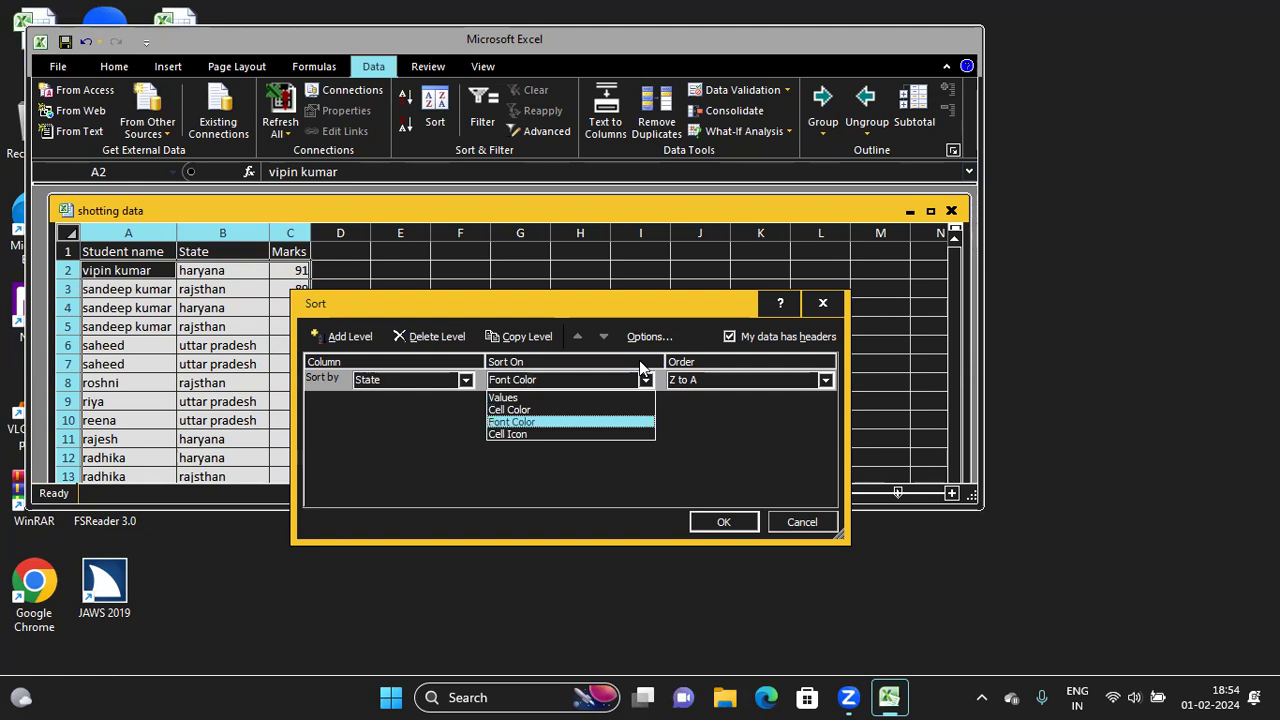
pyautogui.press('Down')
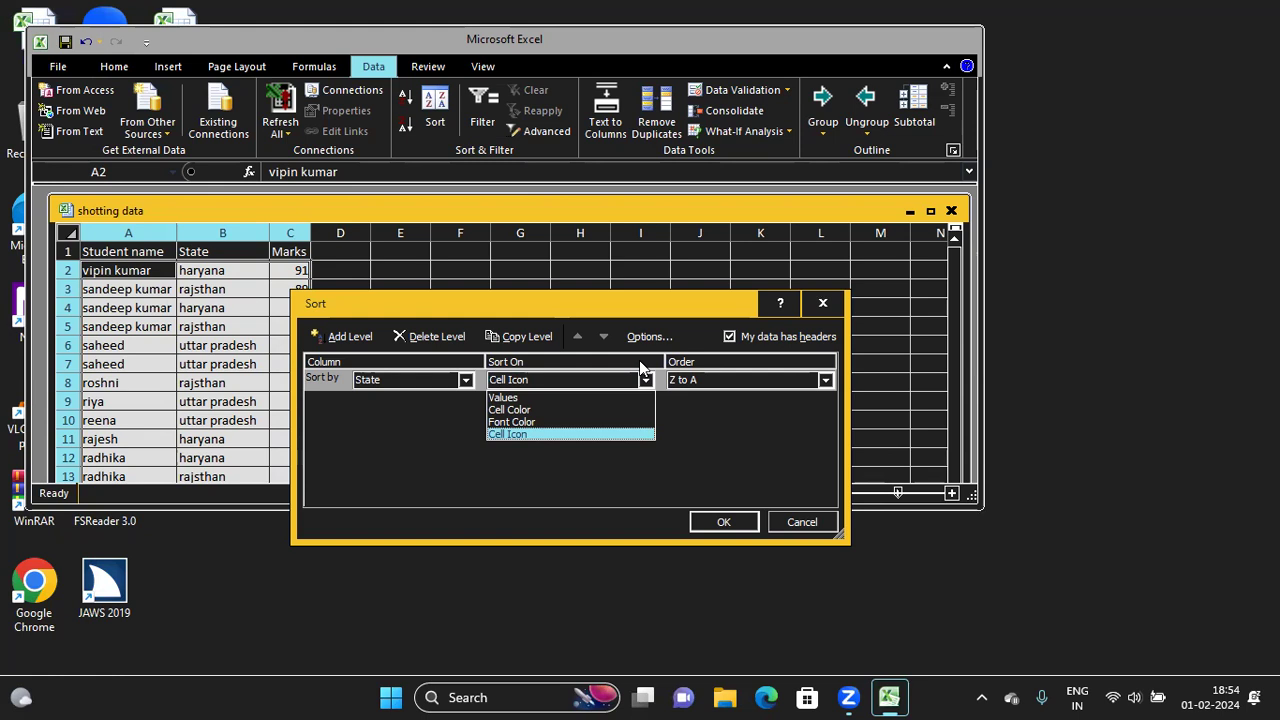
pyautogui.press('Up')
pyautogui.press('Up')
pyautogui.press('Up')
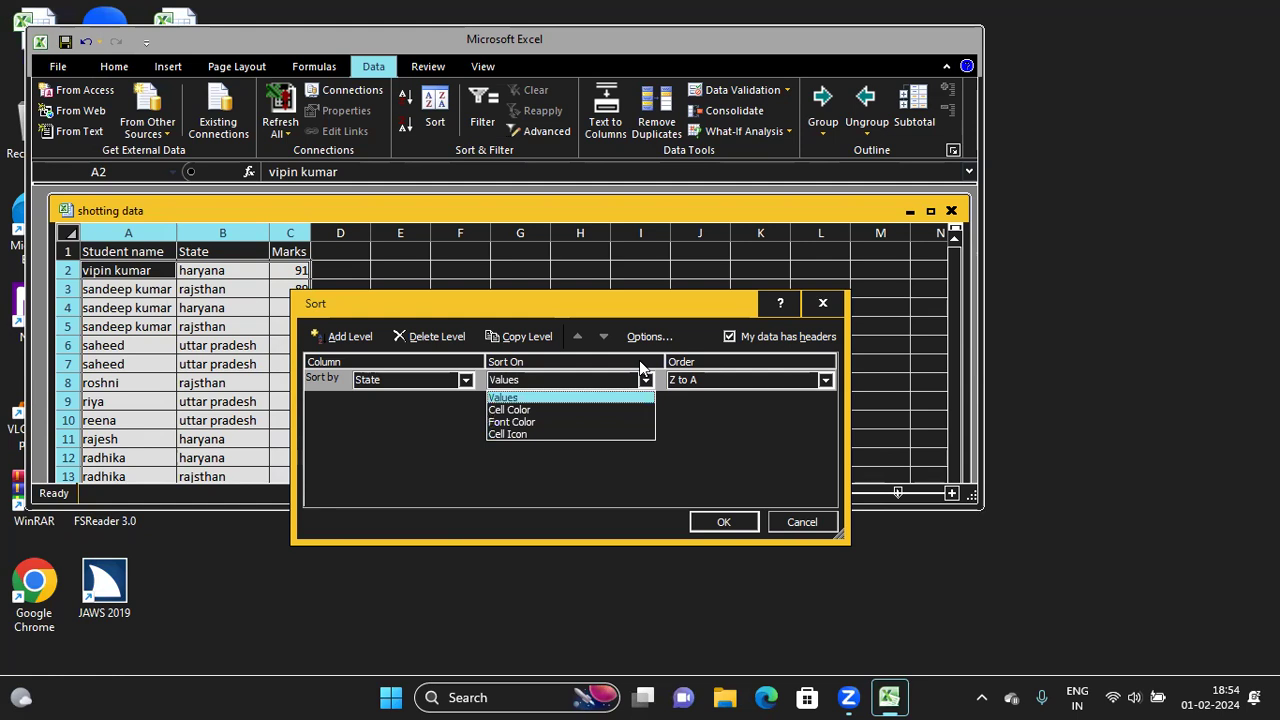
pyautogui.press('Tab')
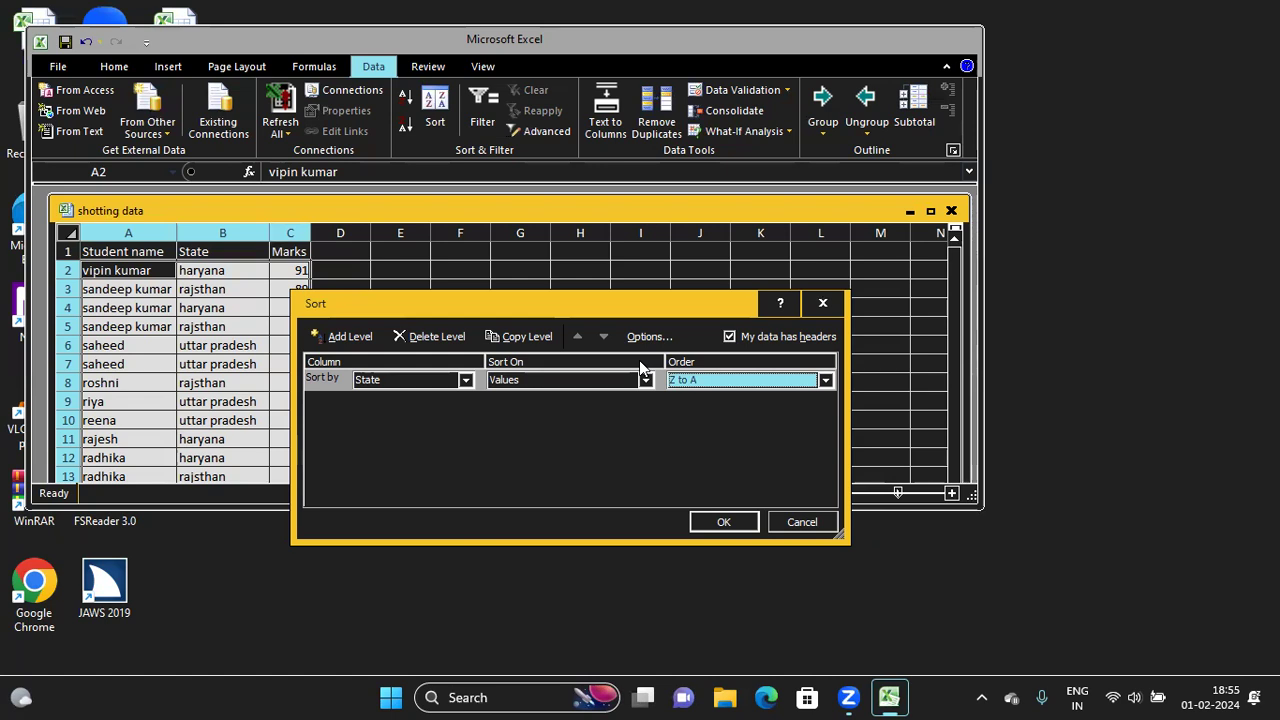
# Step: Review the order choices for the State level and set its order to A to Z
pyautogui.hotkey('alt', 'Down')
pyautogui.press('Up')
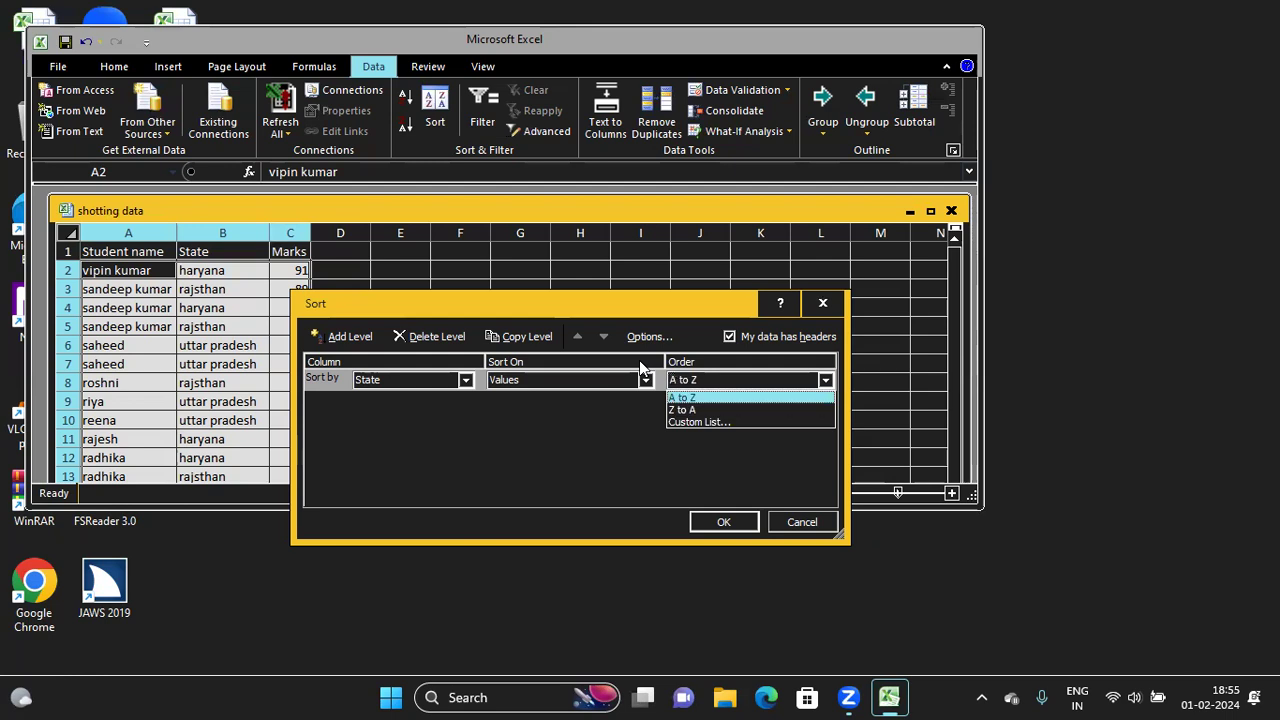
pyautogui.press('Down')
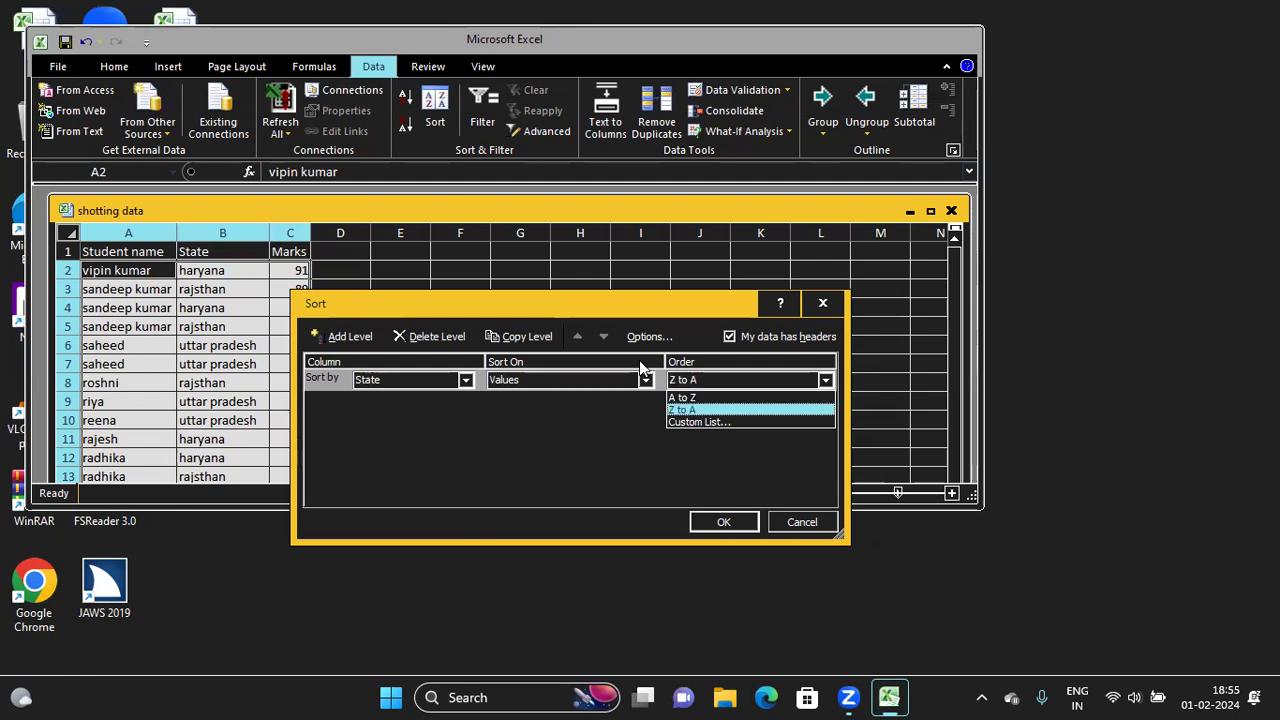
pyautogui.press('Down')
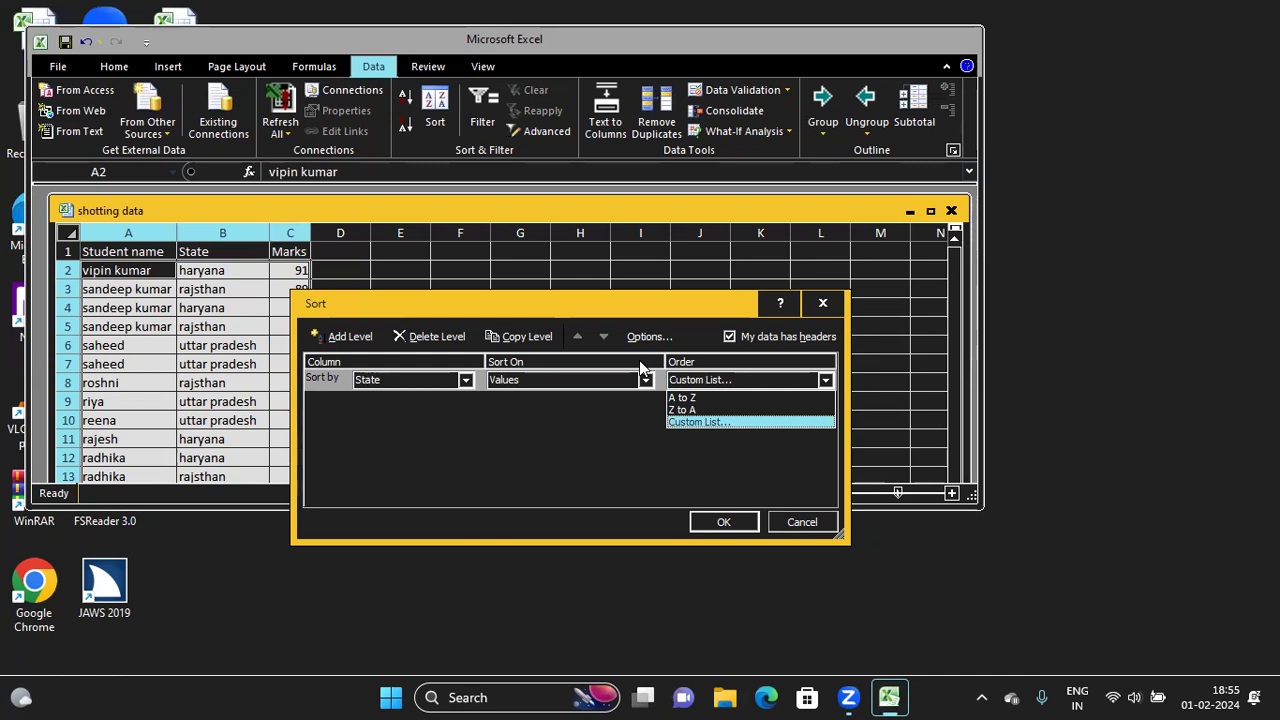
pyautogui.press('Up')
pyautogui.press('Up')
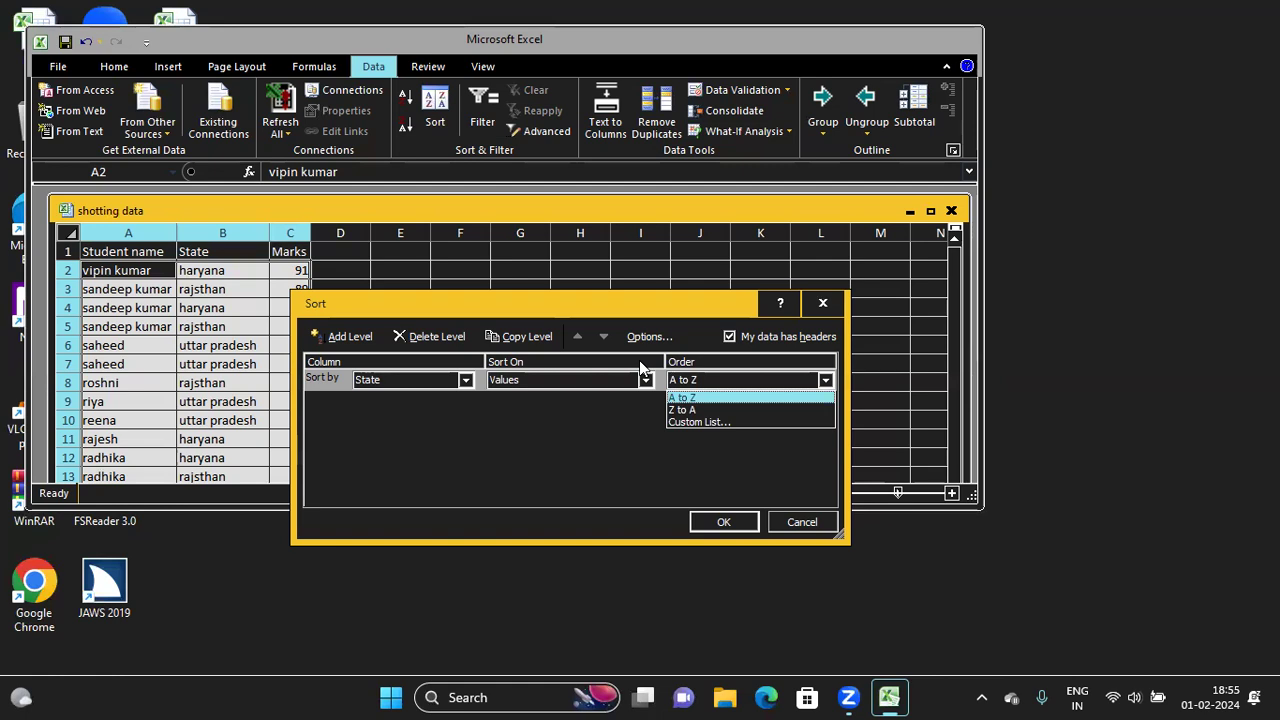
pyautogui.press('Return')
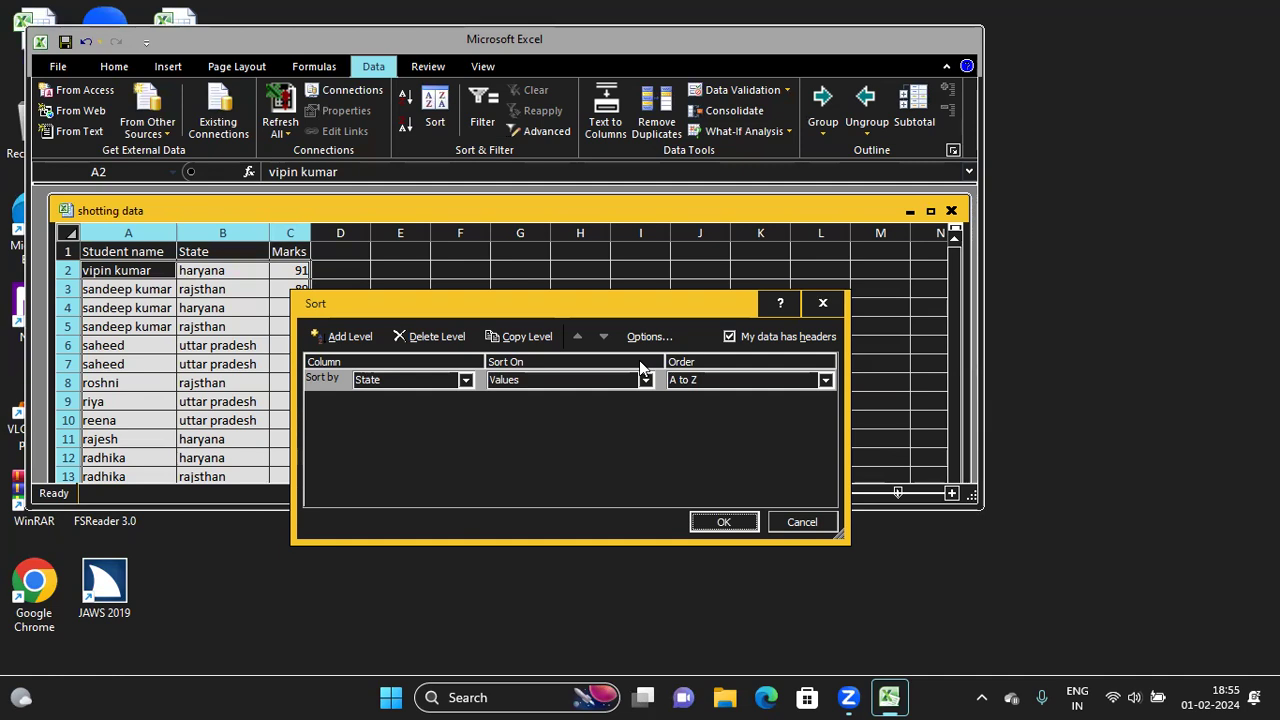
# Step: Add a second sort level below the State level
pyautogui.press('Tab')
pyautogui.press('Tab')
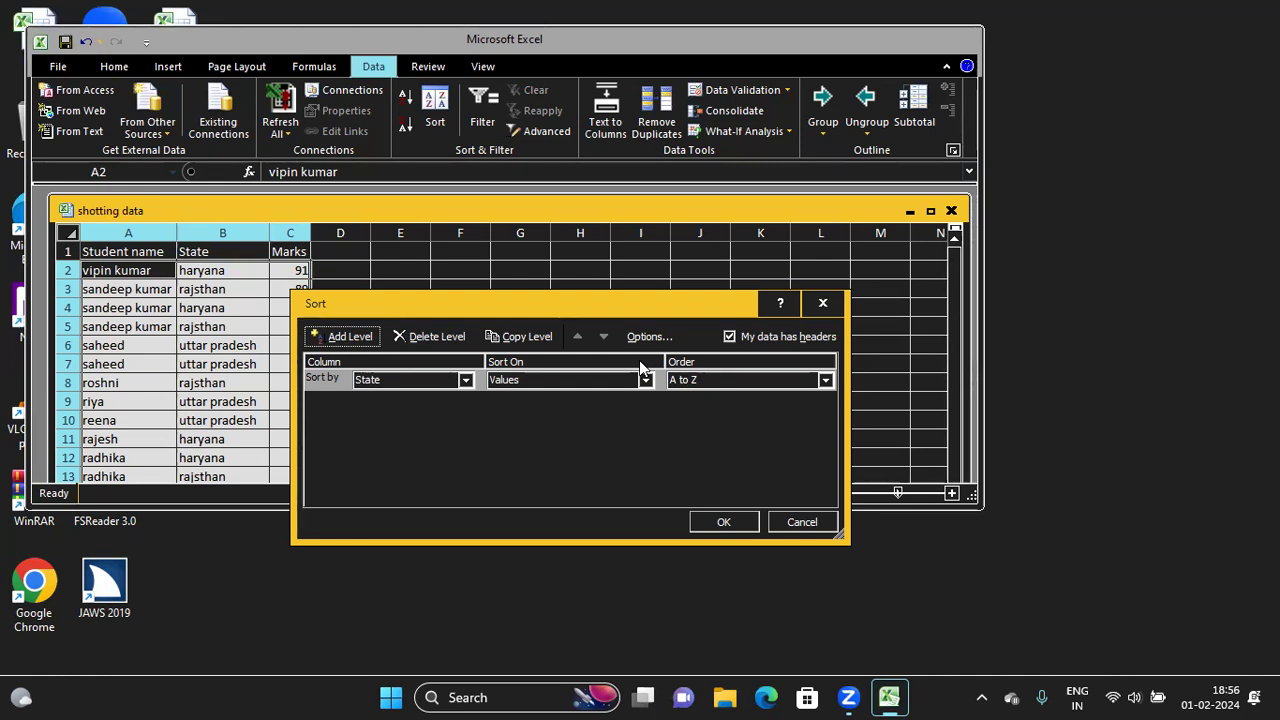
pyautogui.press('space')
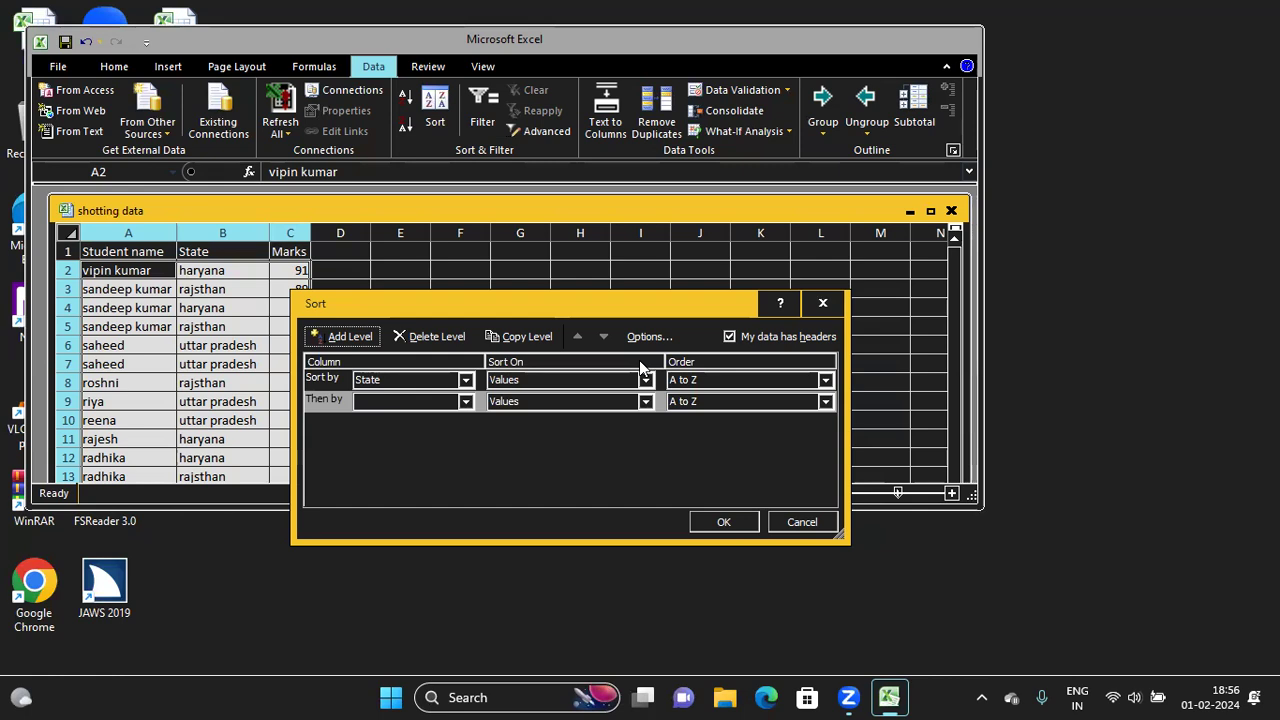
# Step: Choose Marks as the column for the second sort level
pyautogui.press('Tab')
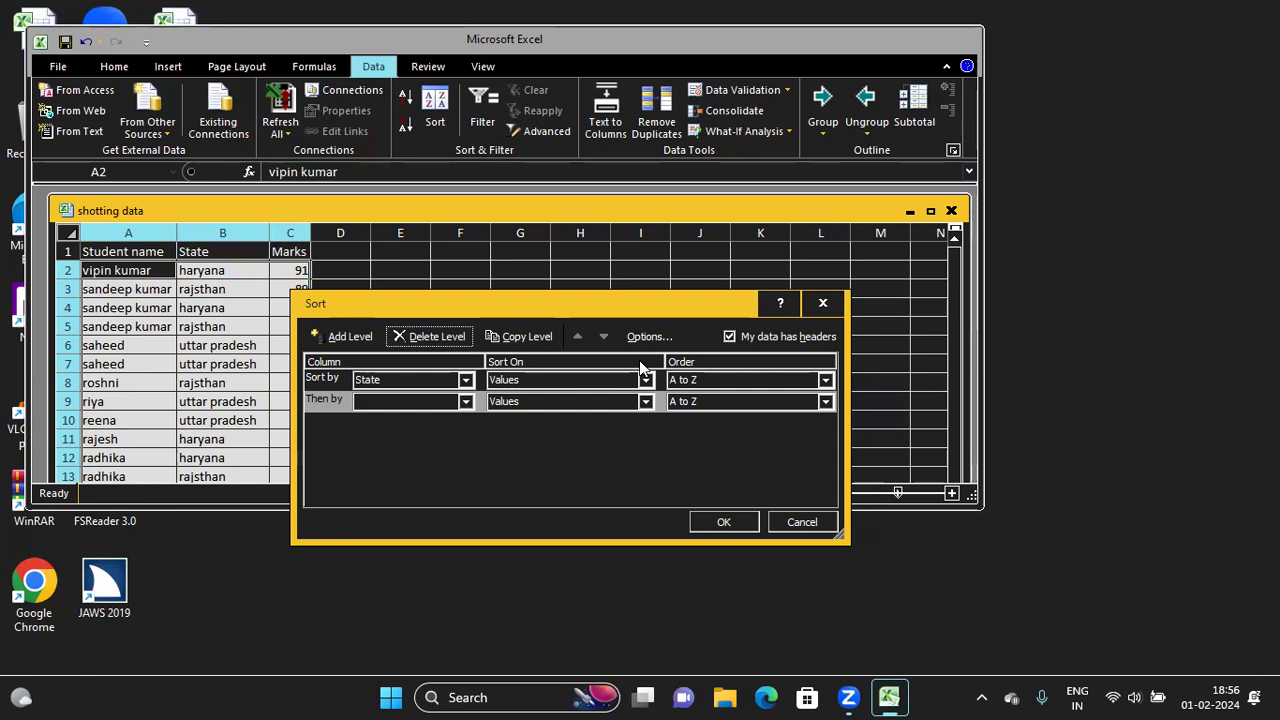
pyautogui.press('Tab')
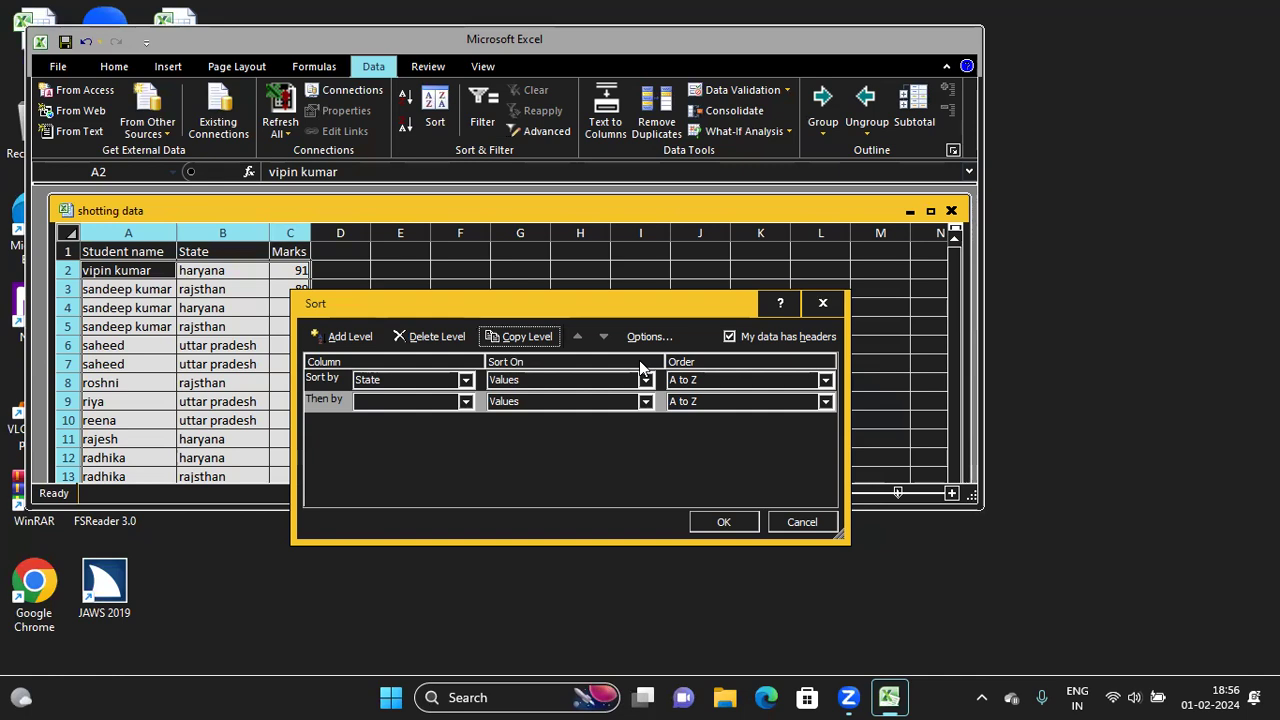
pyautogui.press('Tab')
pyautogui.press('Tab')
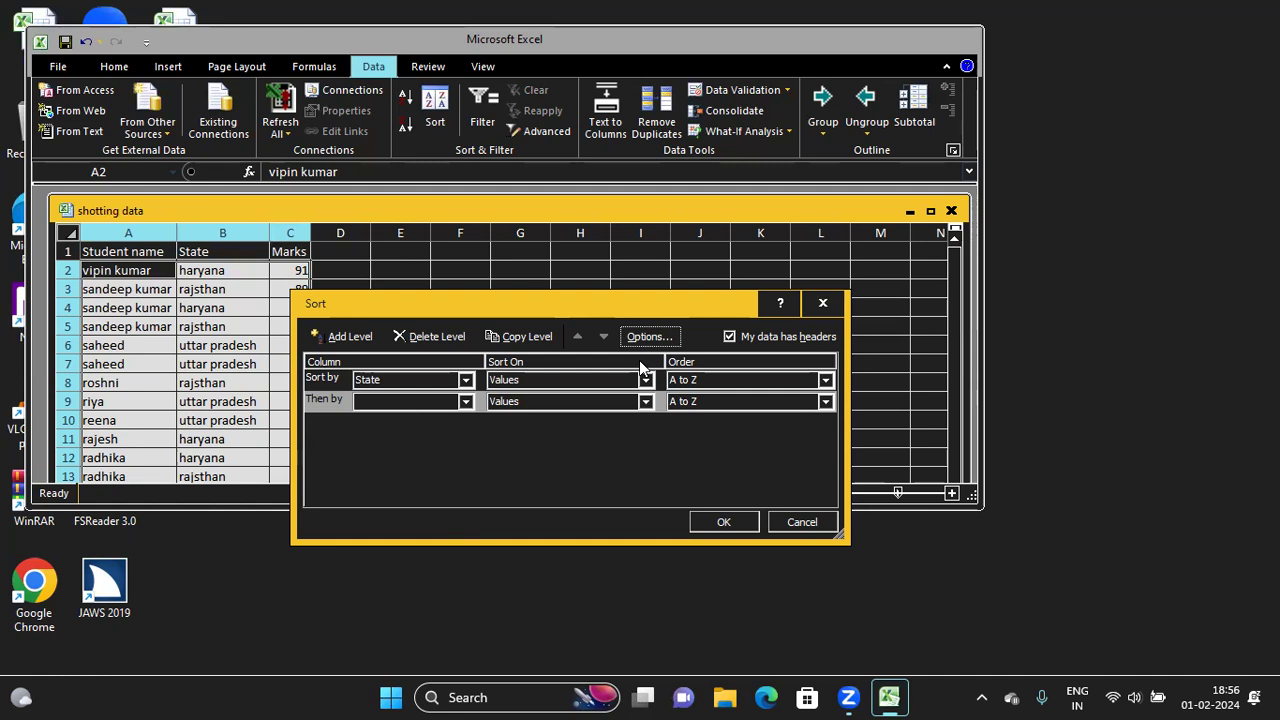
pyautogui.press('Tab')
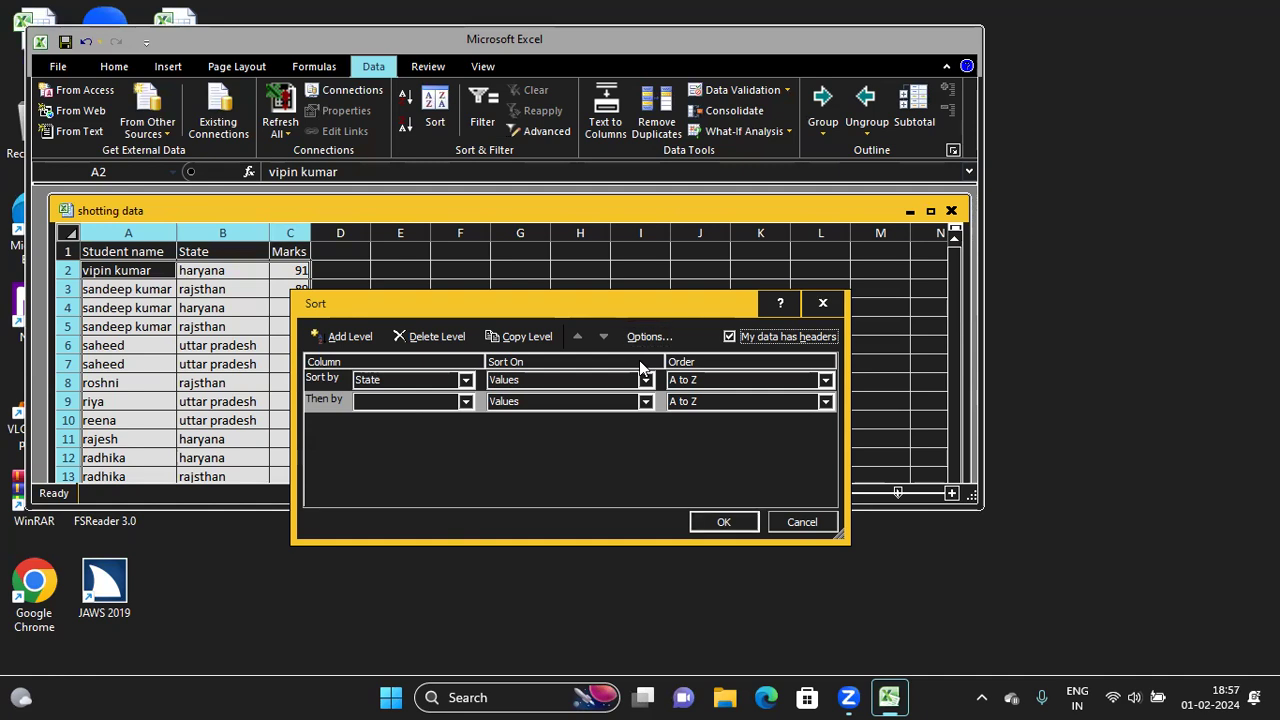
pyautogui.press('Tab')
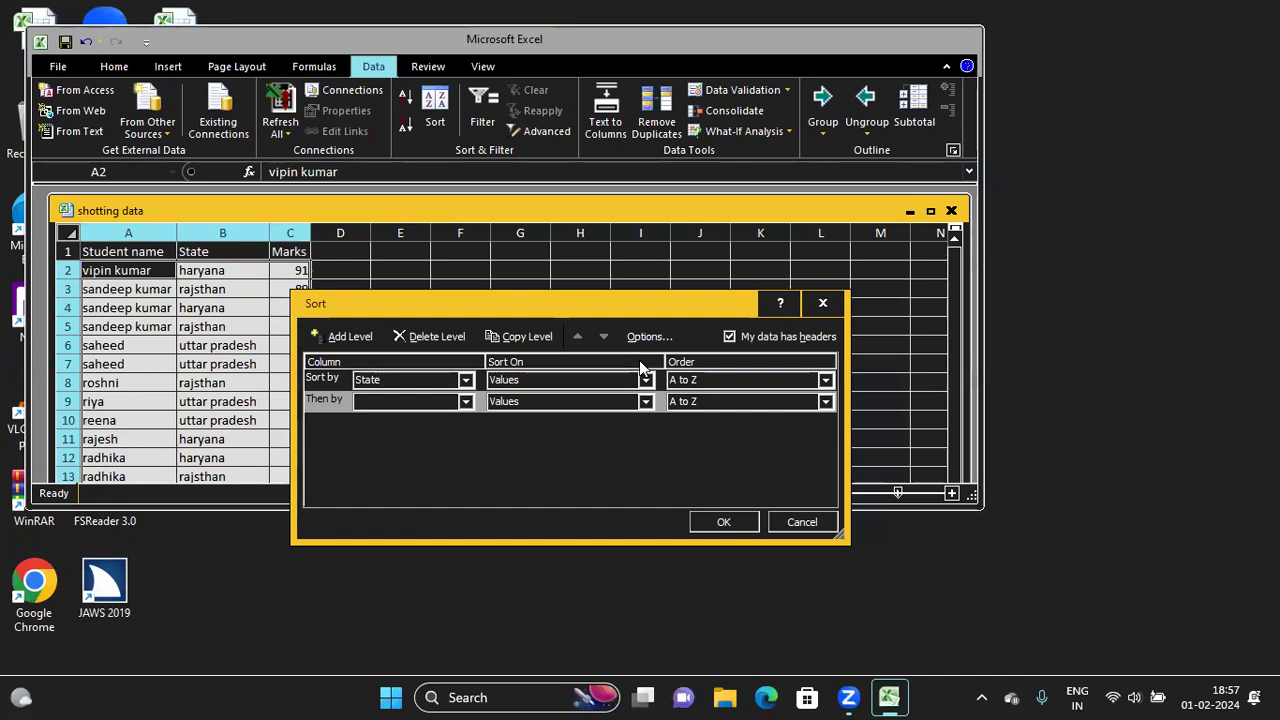
pyautogui.press('Tab')
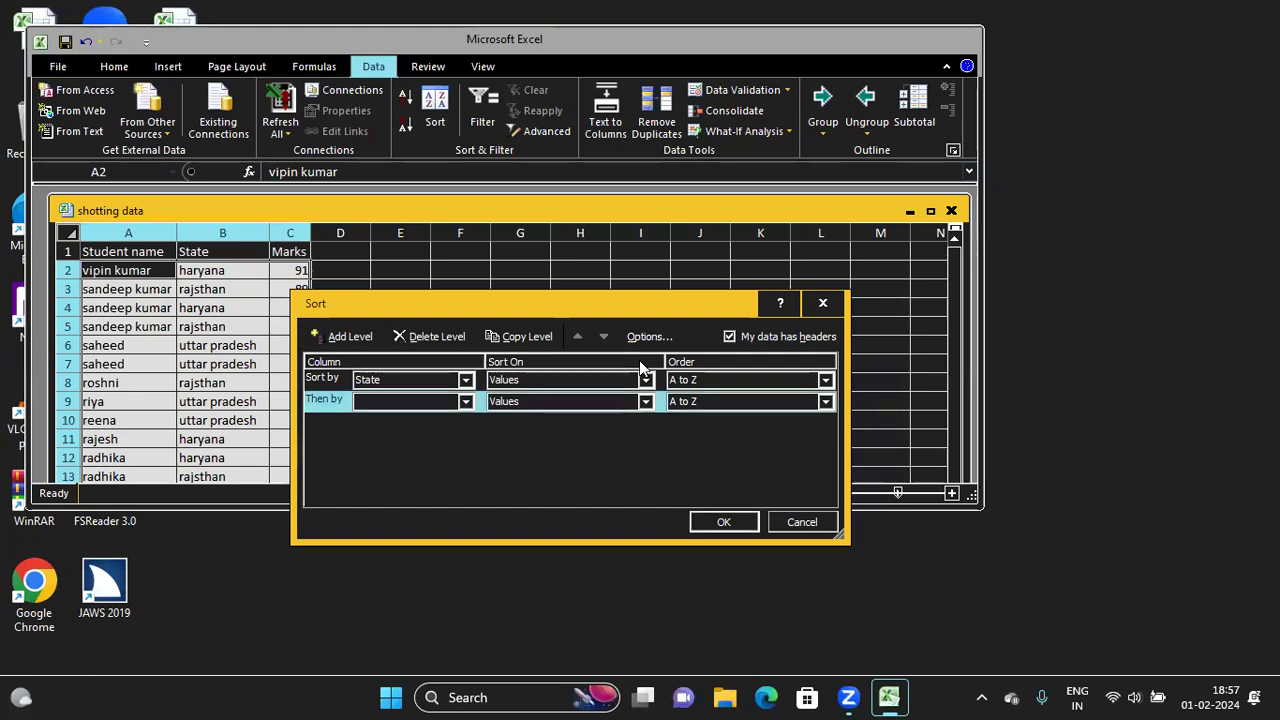
pyautogui.press('Tab')
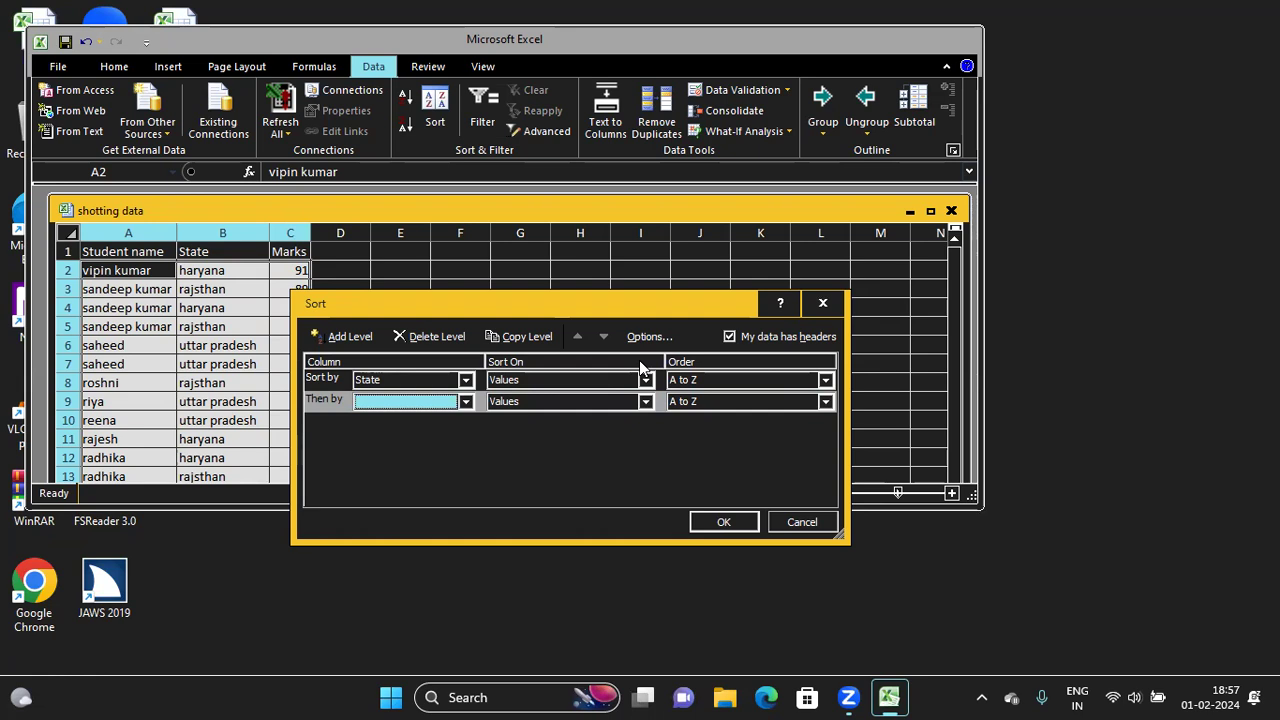
pyautogui.hotkey('alt', 'Down')
pyautogui.press('Down')
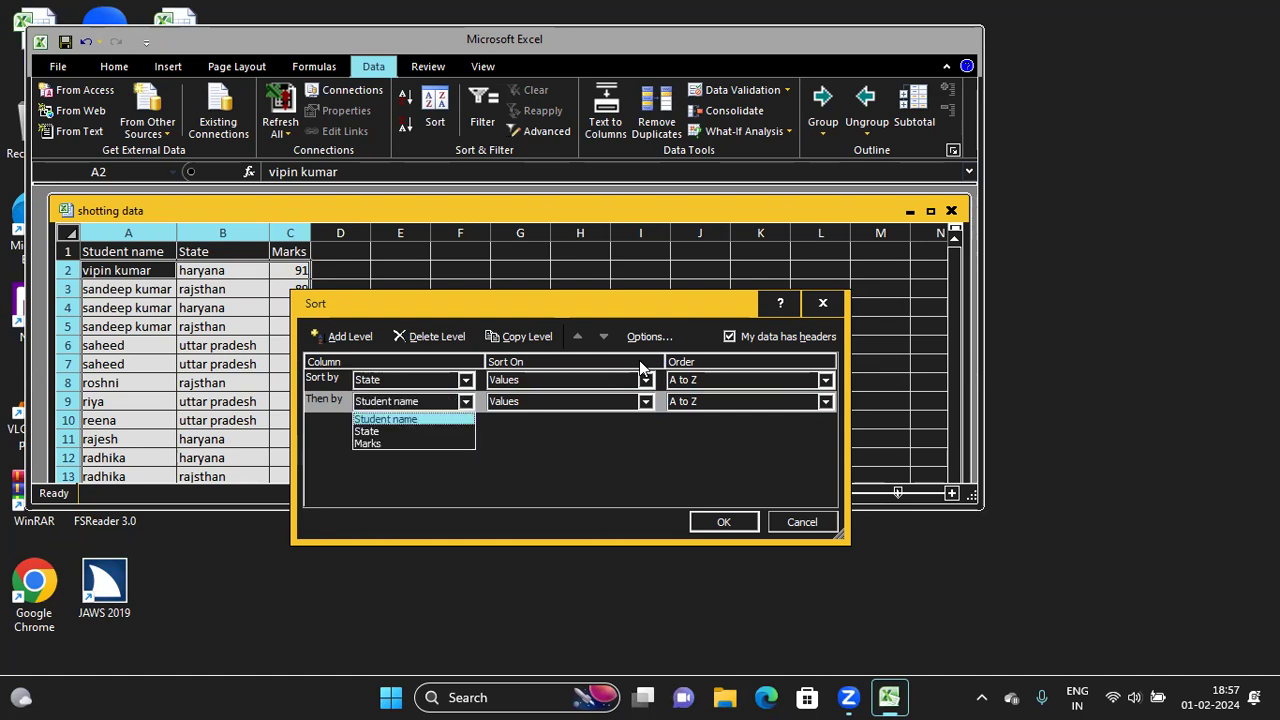
pyautogui.press('Down')
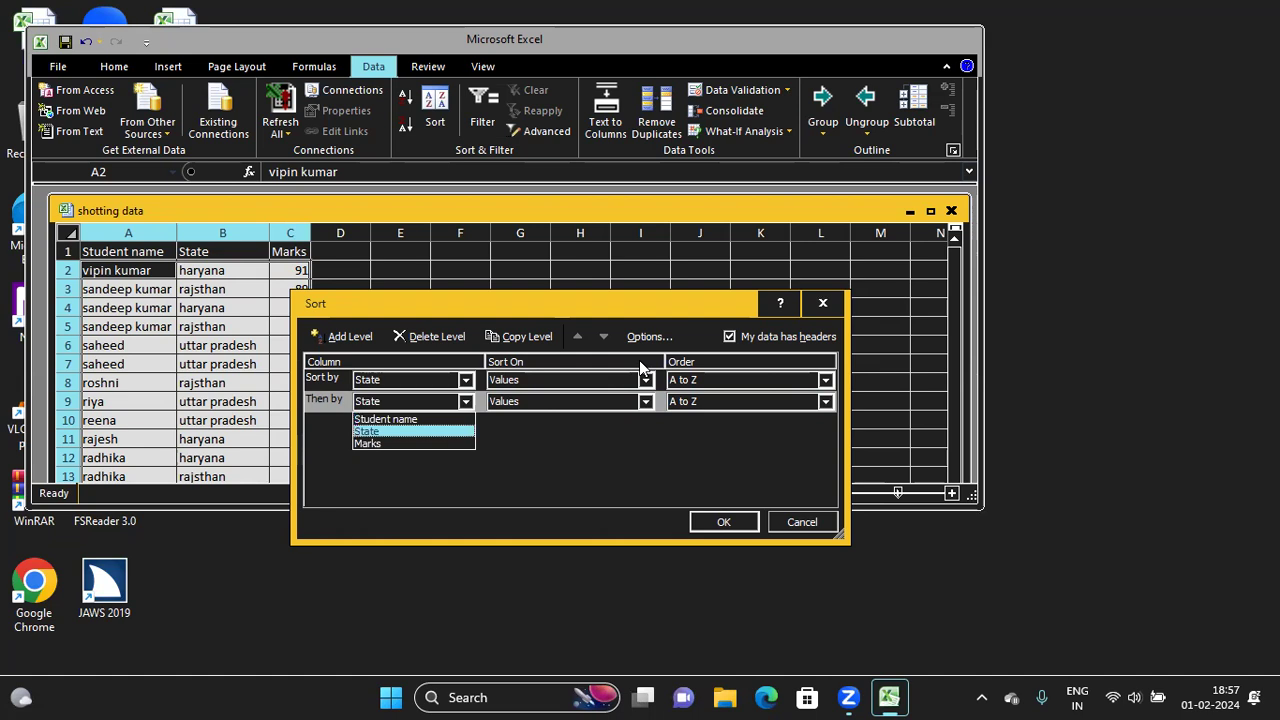
pyautogui.press('Down')
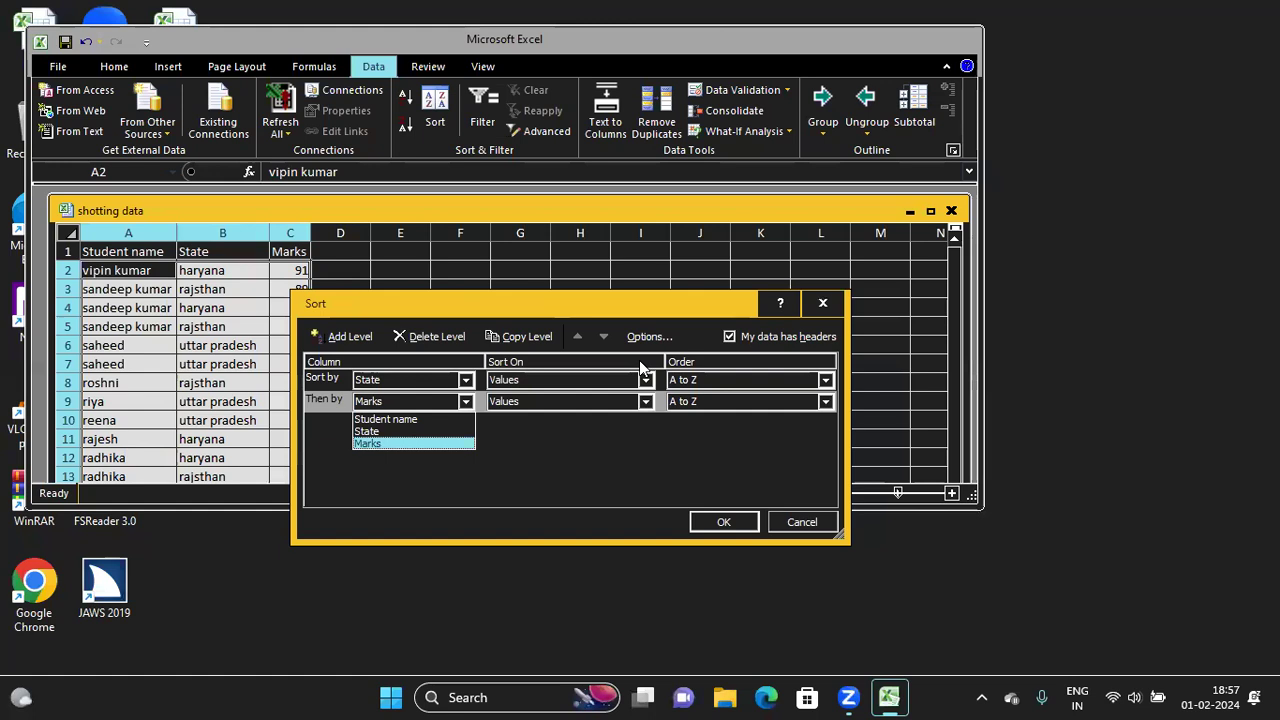
# Step: Set the Marks level's order to Largest to Smallest, keeping Values as the sort basis, and apply the two-level sort
pyautogui.press('Tab')
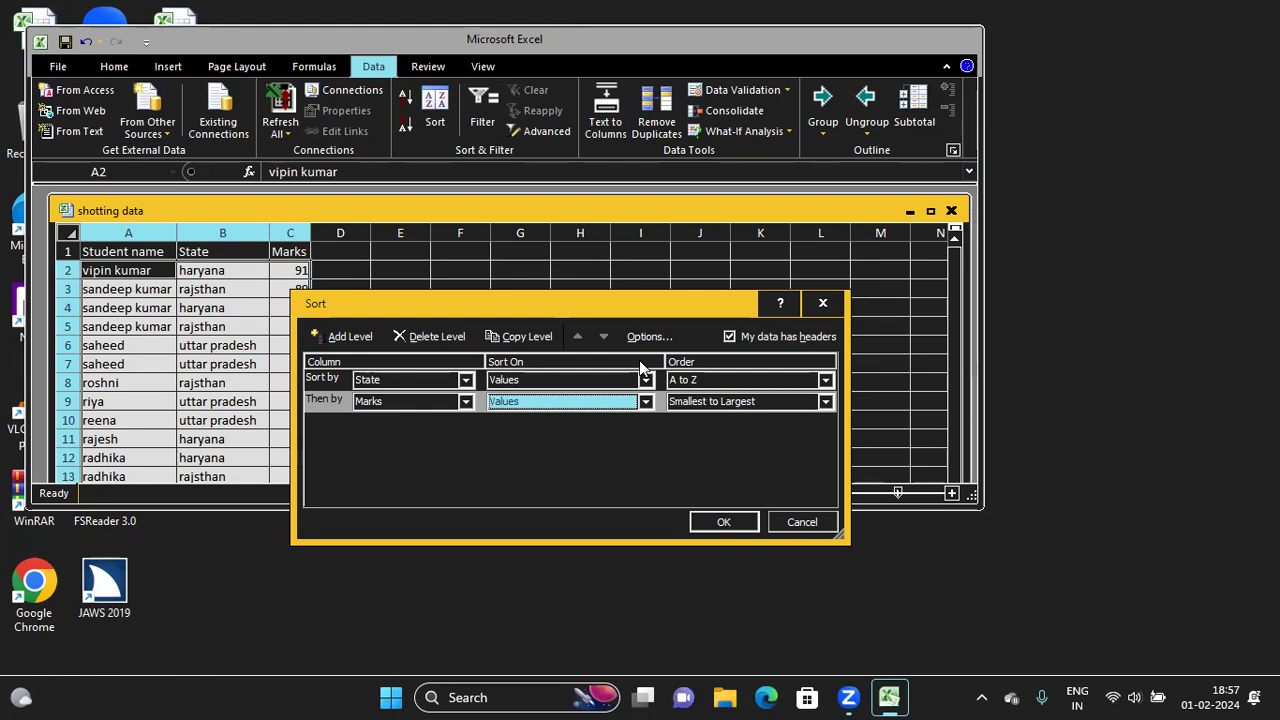
pyautogui.press('Tab')
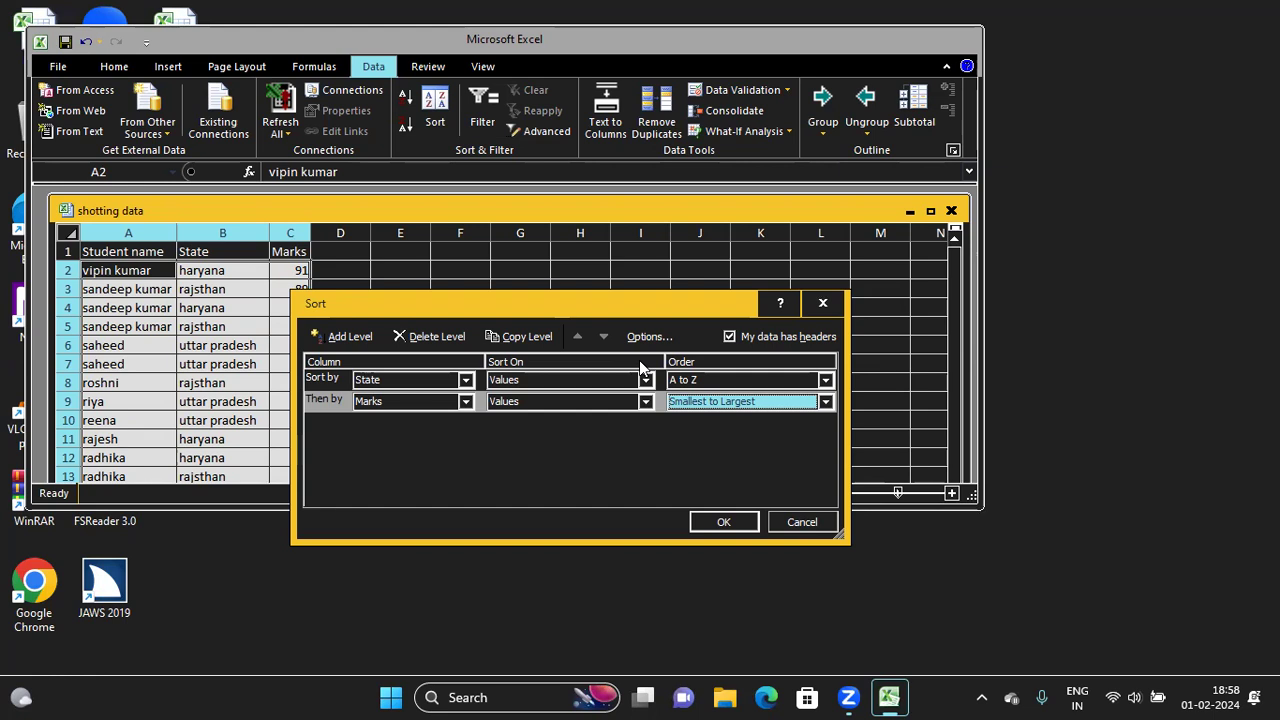
pyautogui.hotkey('alt', 'Down')
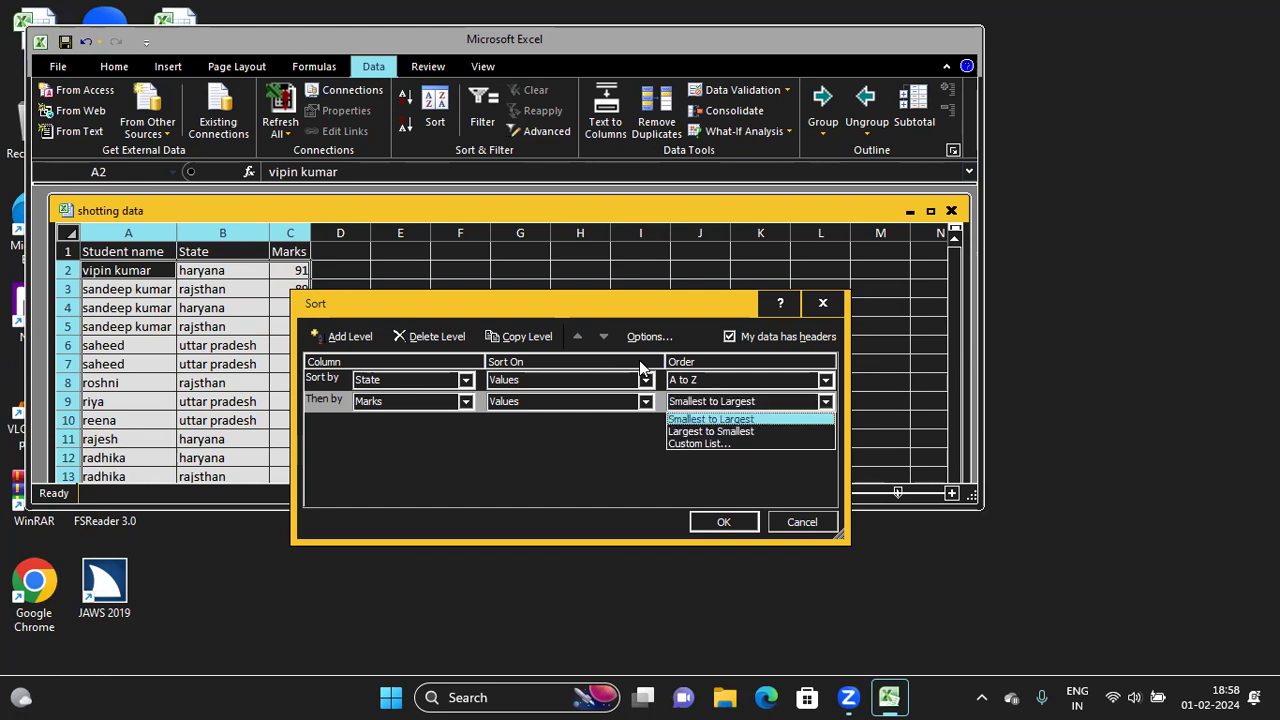
pyautogui.press('Down')
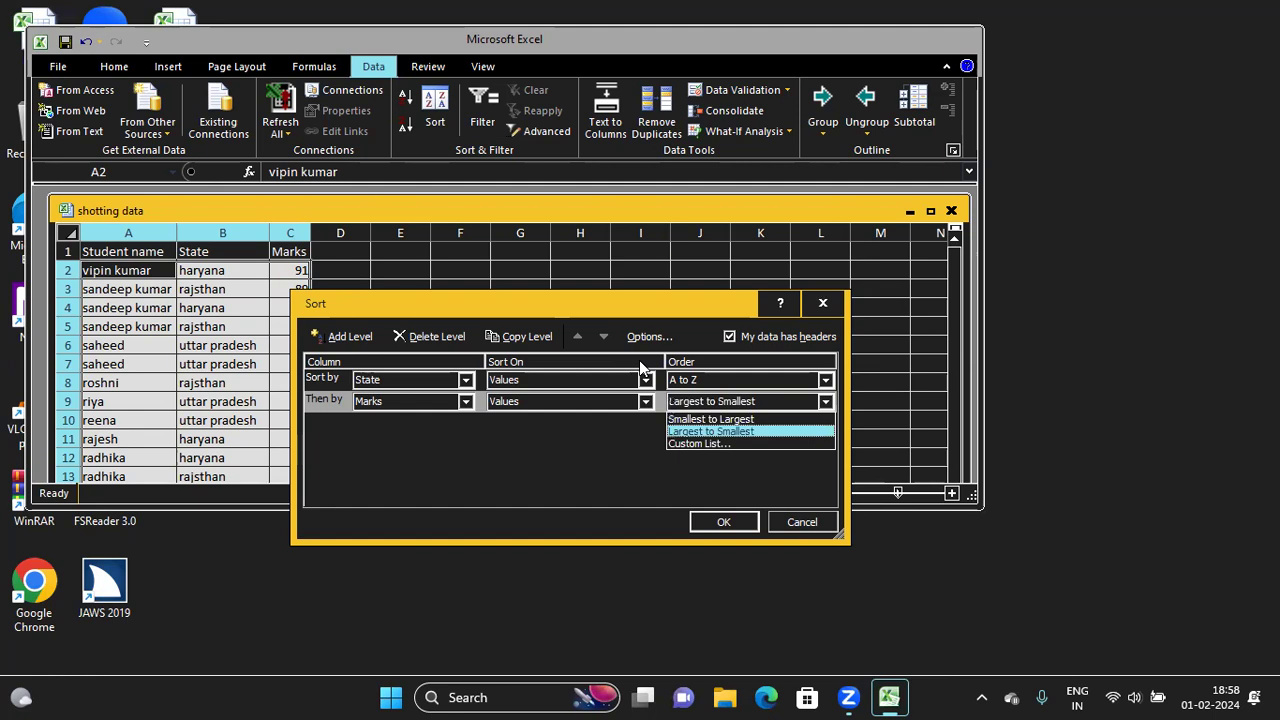
pyautogui.press('Down')
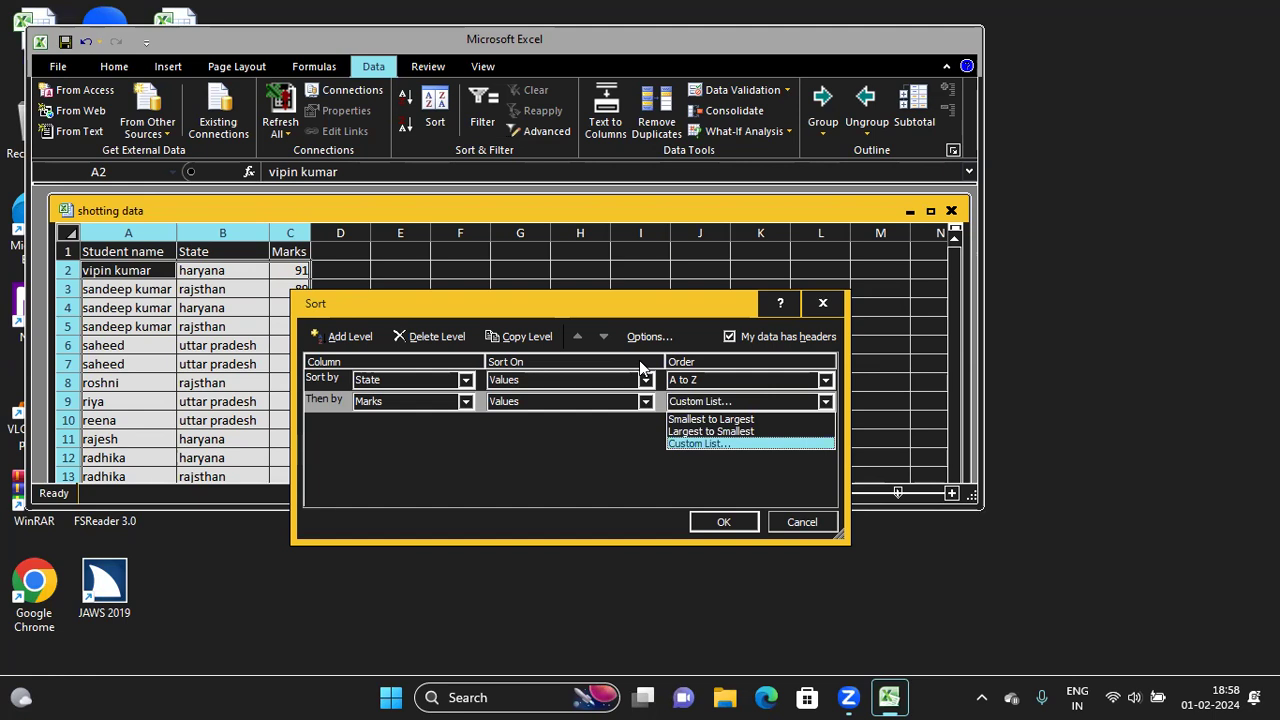
pyautogui.press('Up')
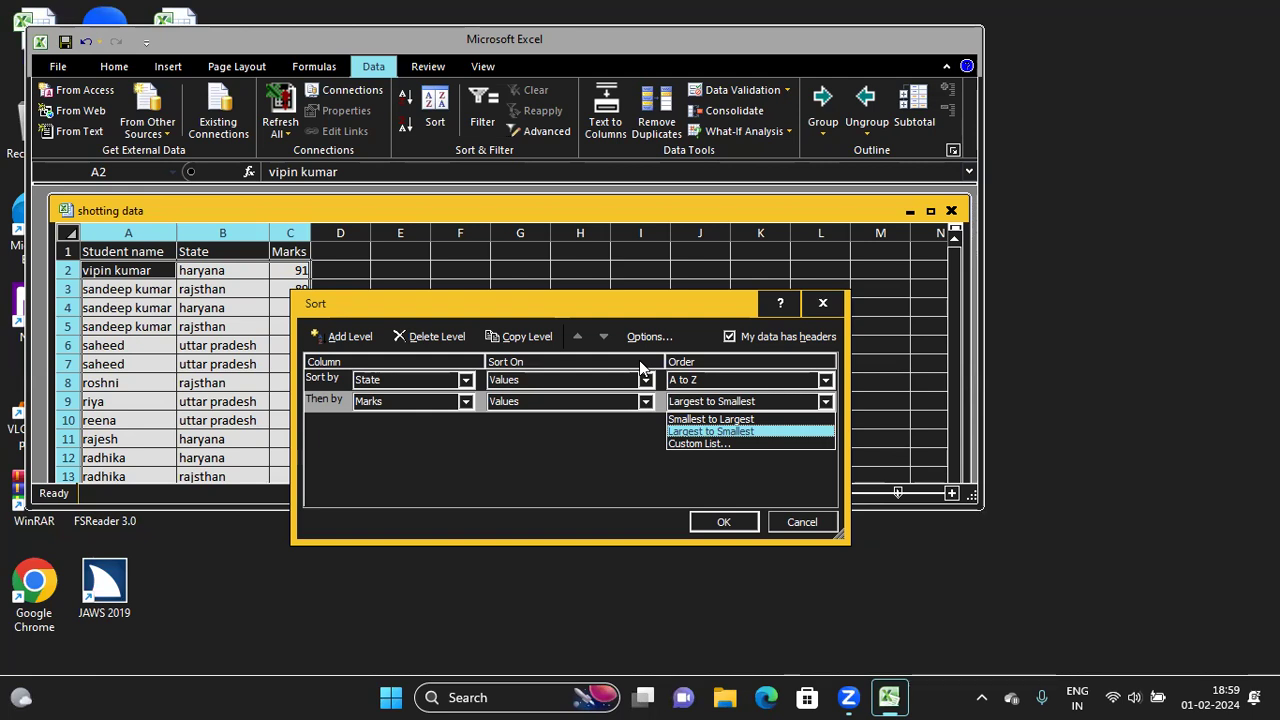
pyautogui.press('Return')
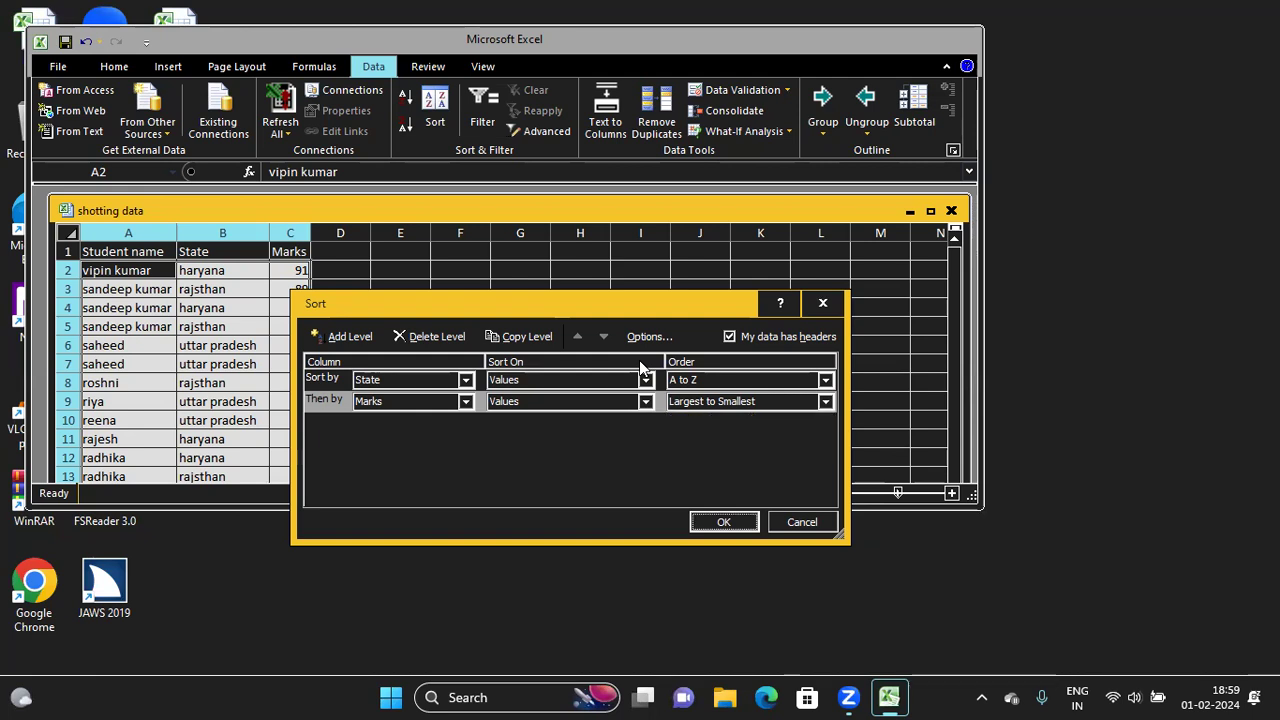
pyautogui.press('Return')
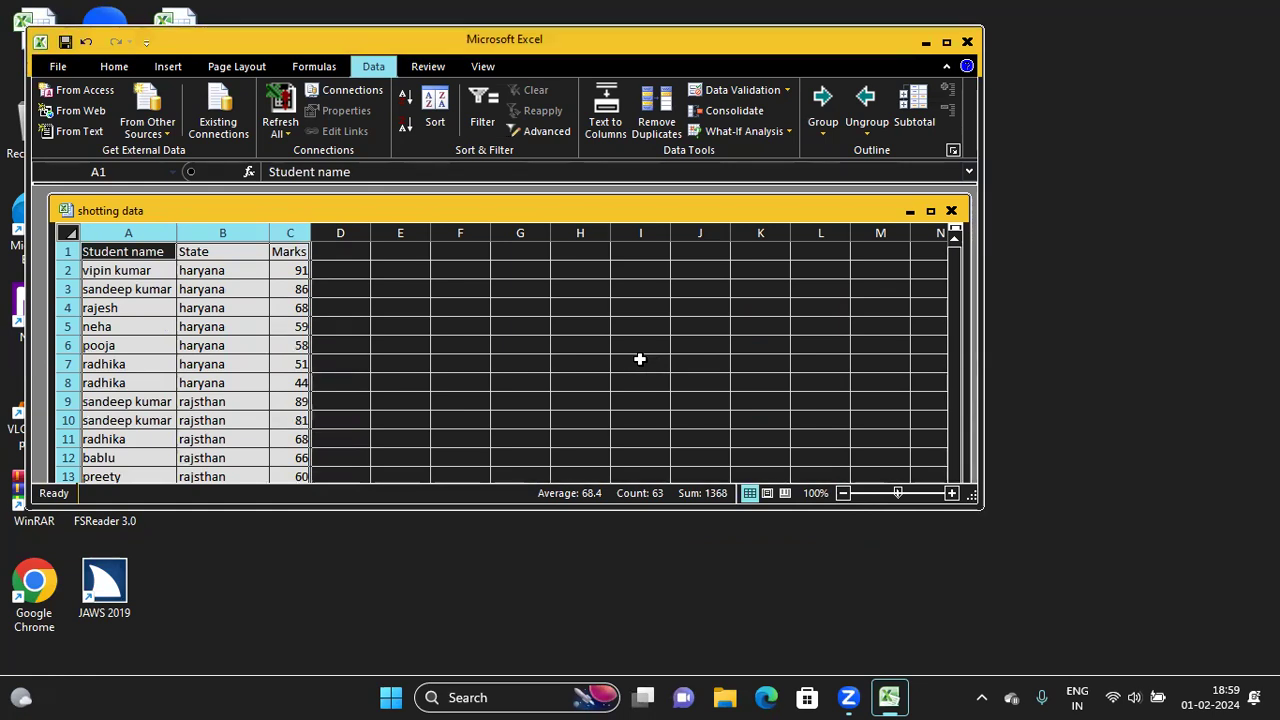
# Step: Examine the State column of the sorted table from its header through the haryana rows to the first rajsthan row, and return to B2
pyautogui.hotkey('ctrl', 'Home')
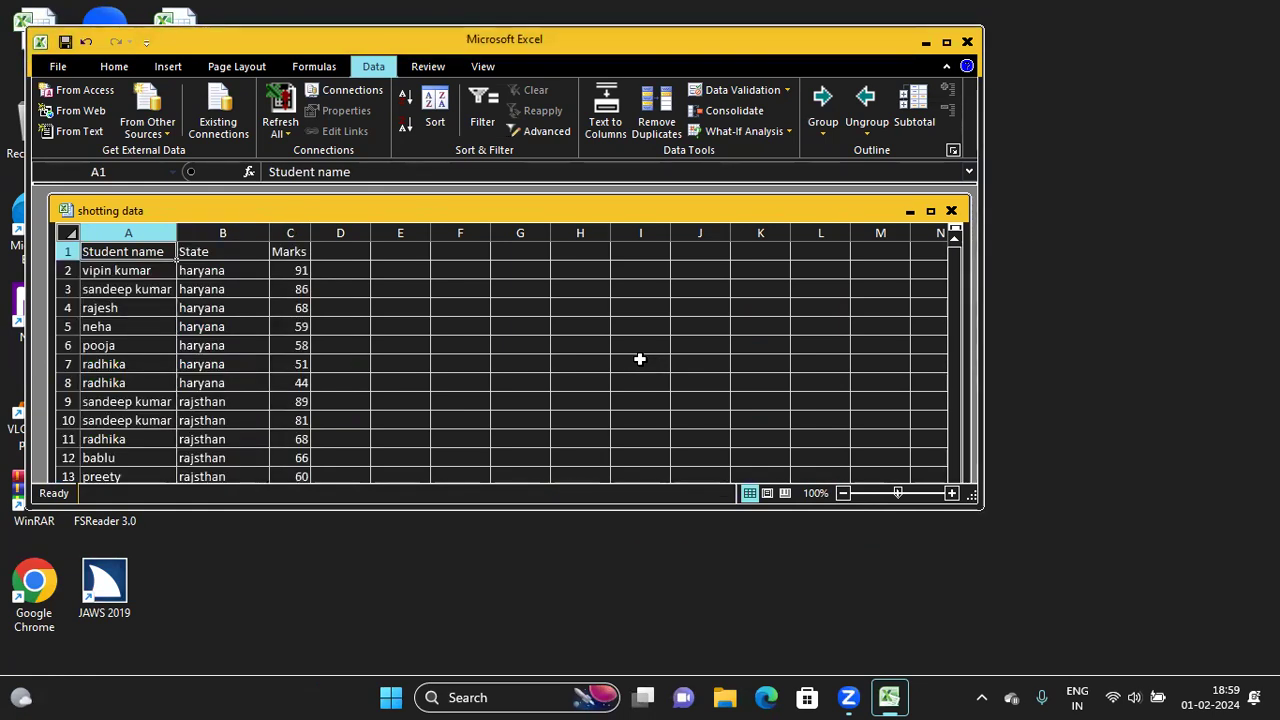
pyautogui.press('Right')
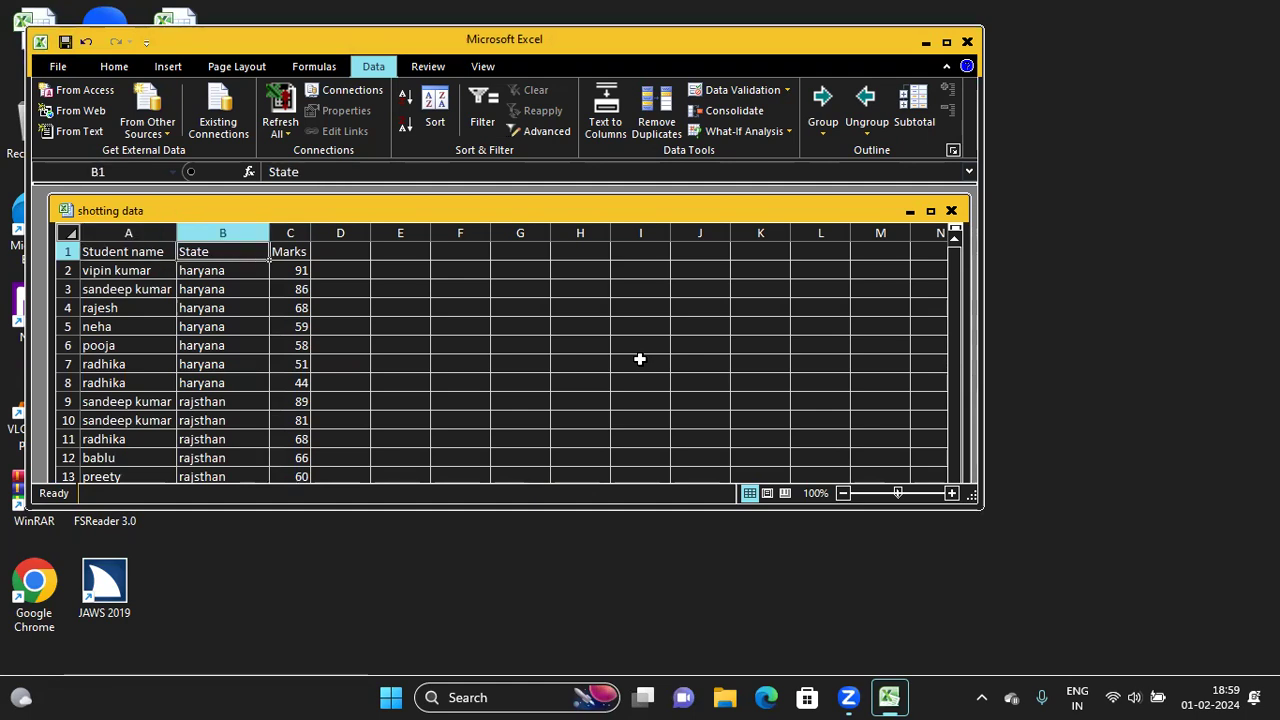
pyautogui.press('Down')
pyautogui.press('Down')
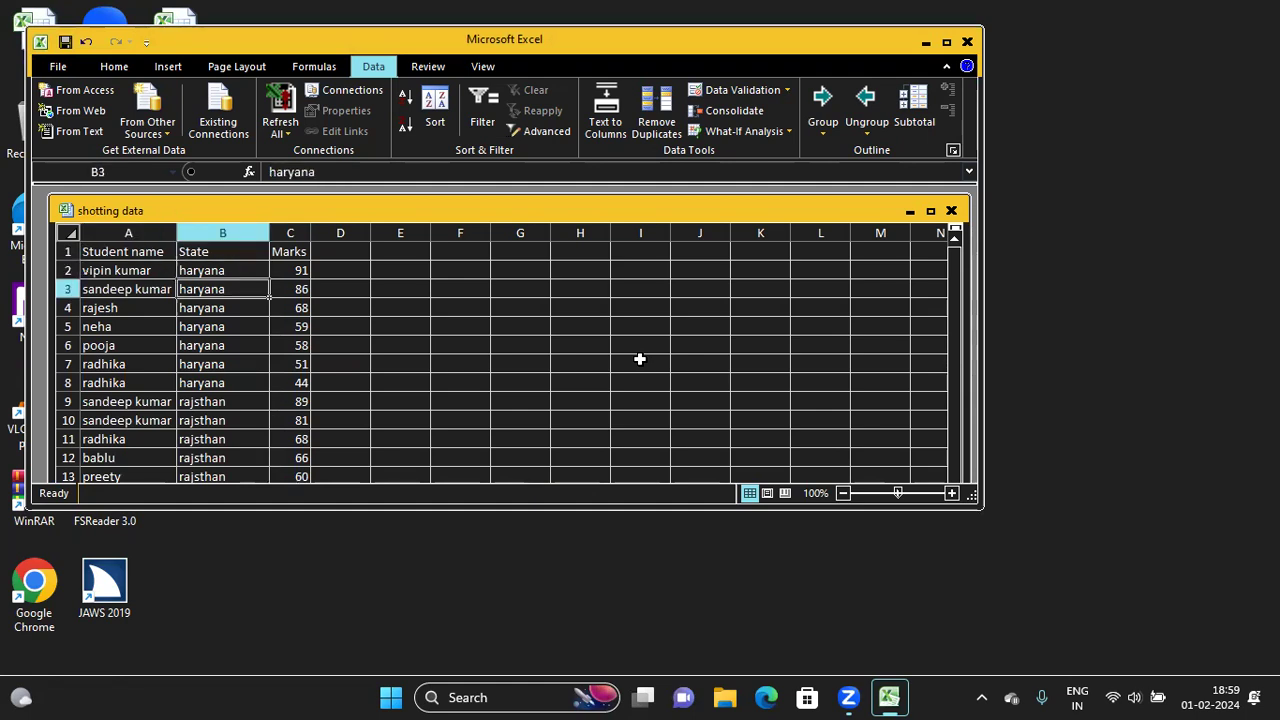
pyautogui.press('Down')
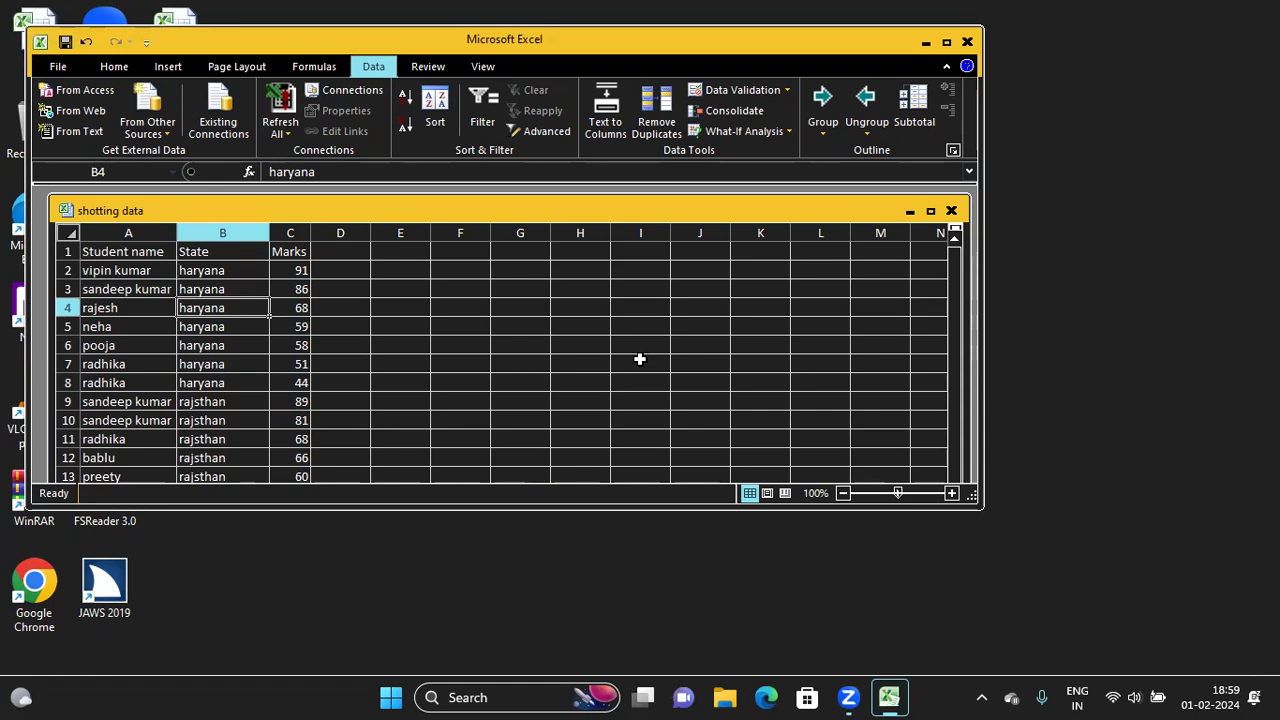
pyautogui.press('Down')
pyautogui.press('Down')
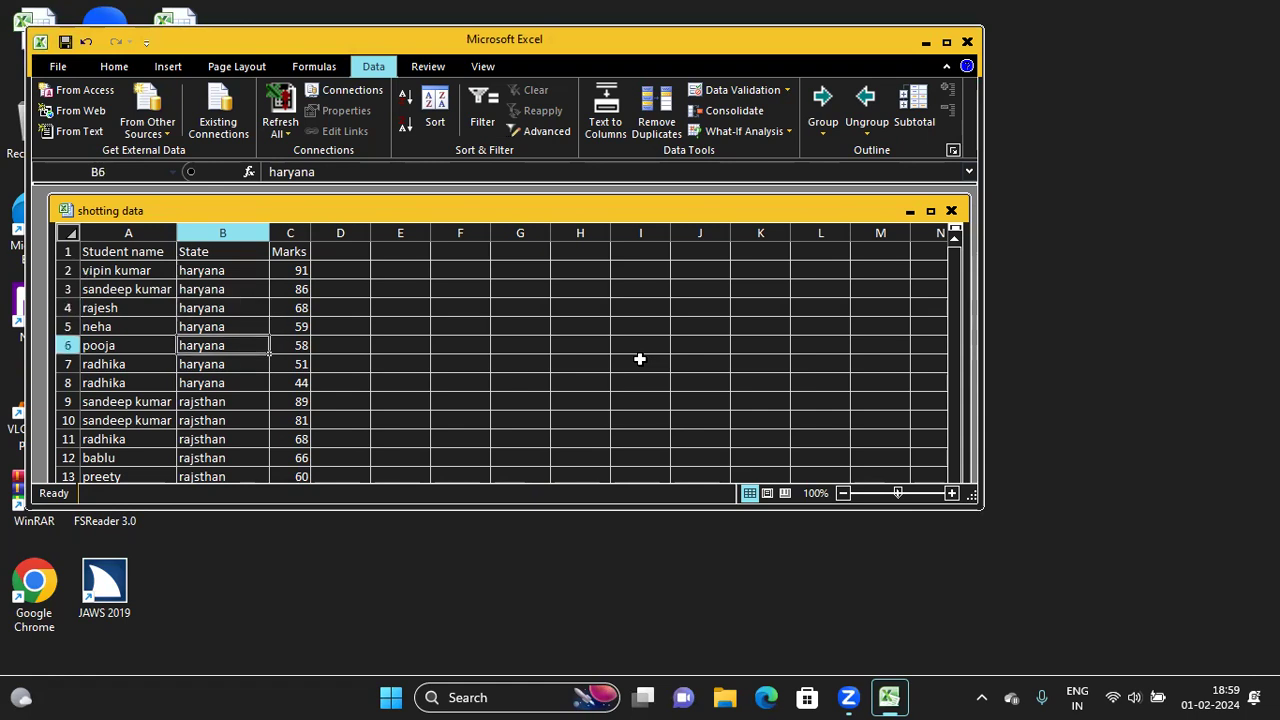
pyautogui.press('Up')
pyautogui.press('Down')
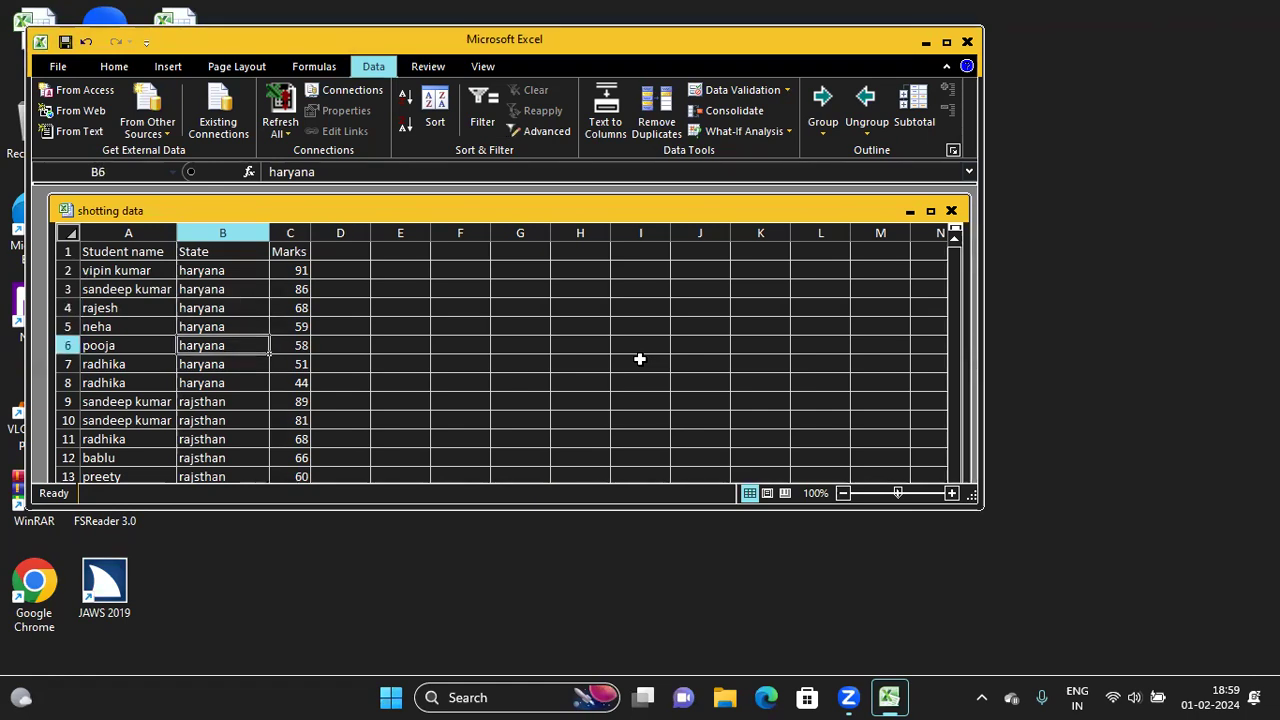
pyautogui.press('Down')
pyautogui.press('Down')
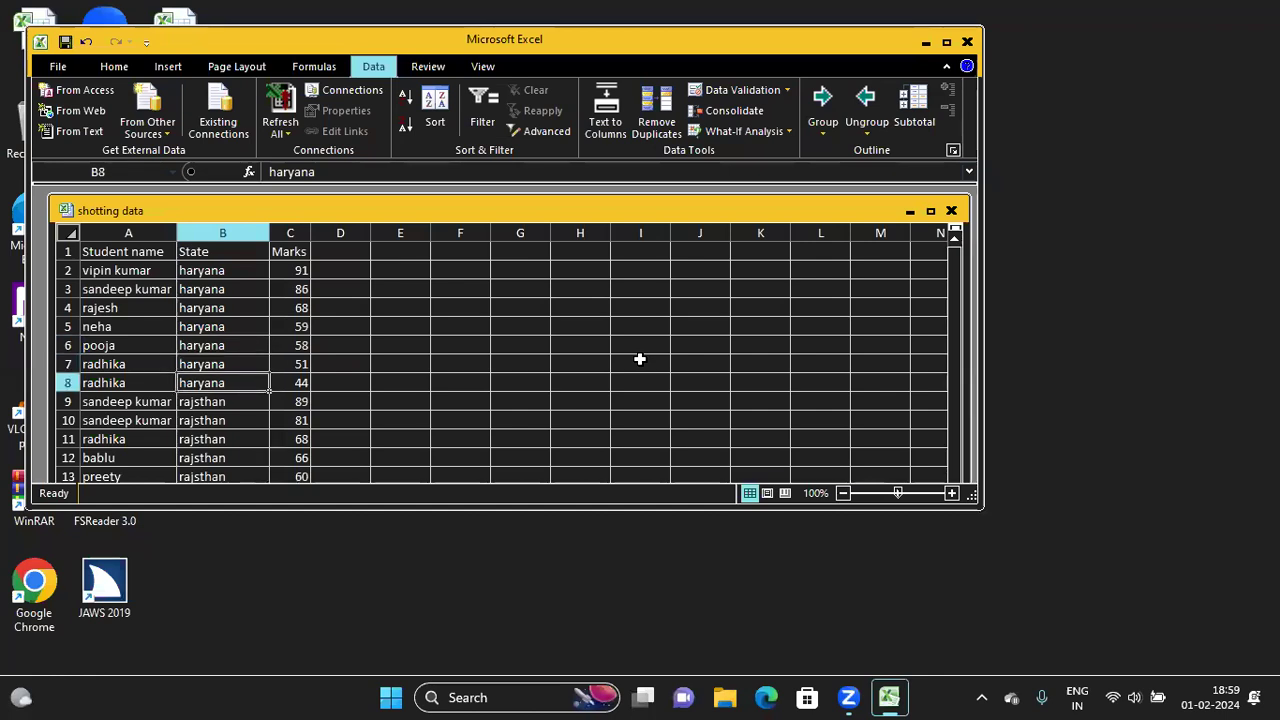
pyautogui.press('Down')
pyautogui.press('Up')
pyautogui.press('Down')
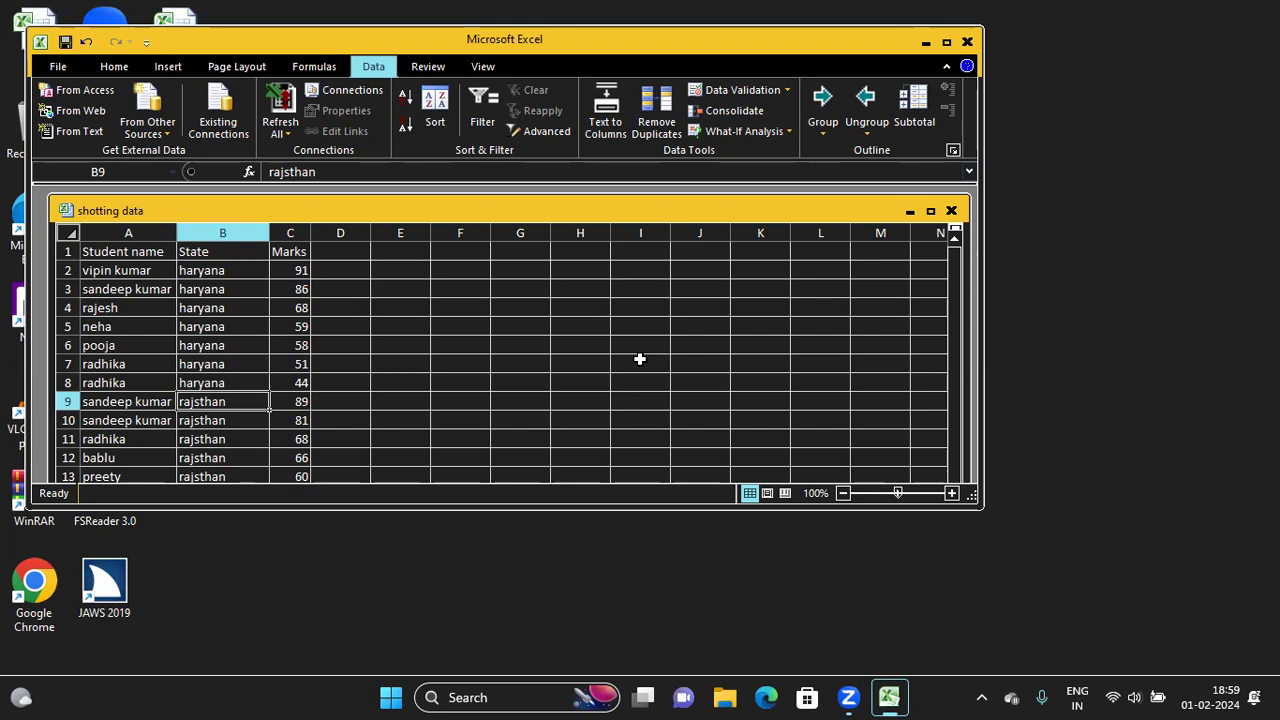
pyautogui.press('Up')
pyautogui.press('Up')
pyautogui.press('Up')
pyautogui.press('Up')
pyautogui.press('Up')
pyautogui.press('Up')
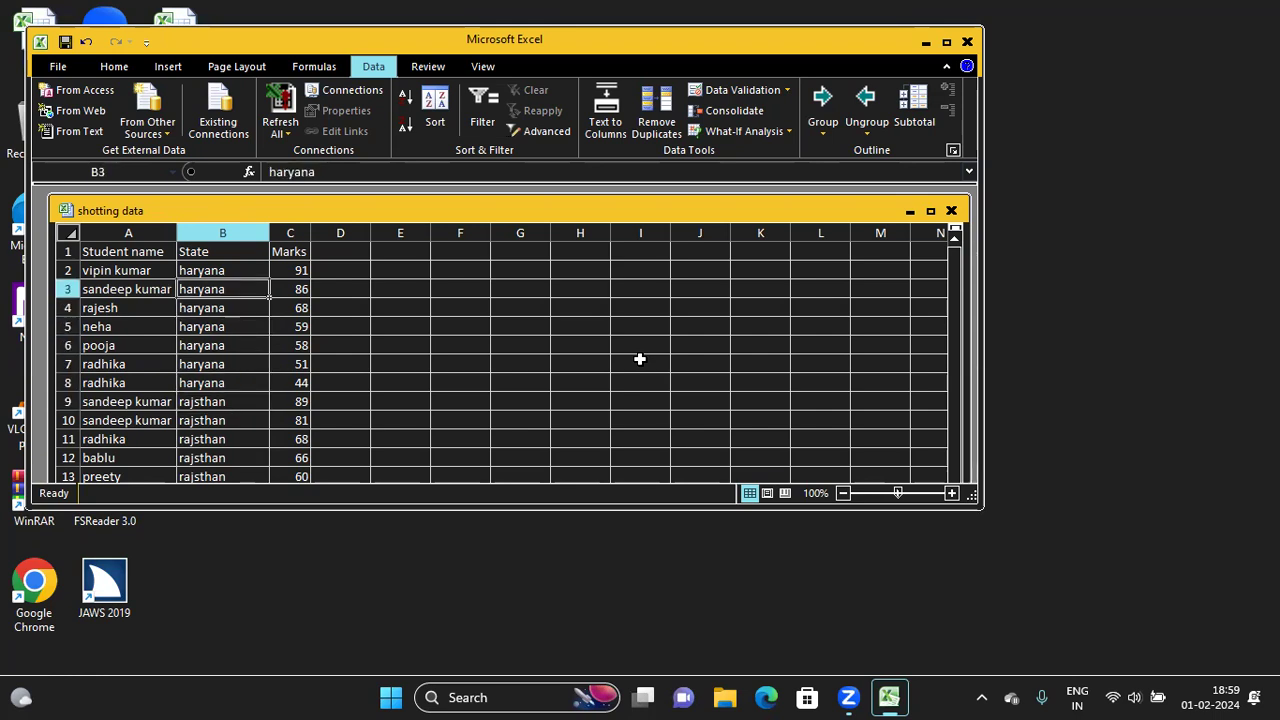
pyautogui.press('Up')
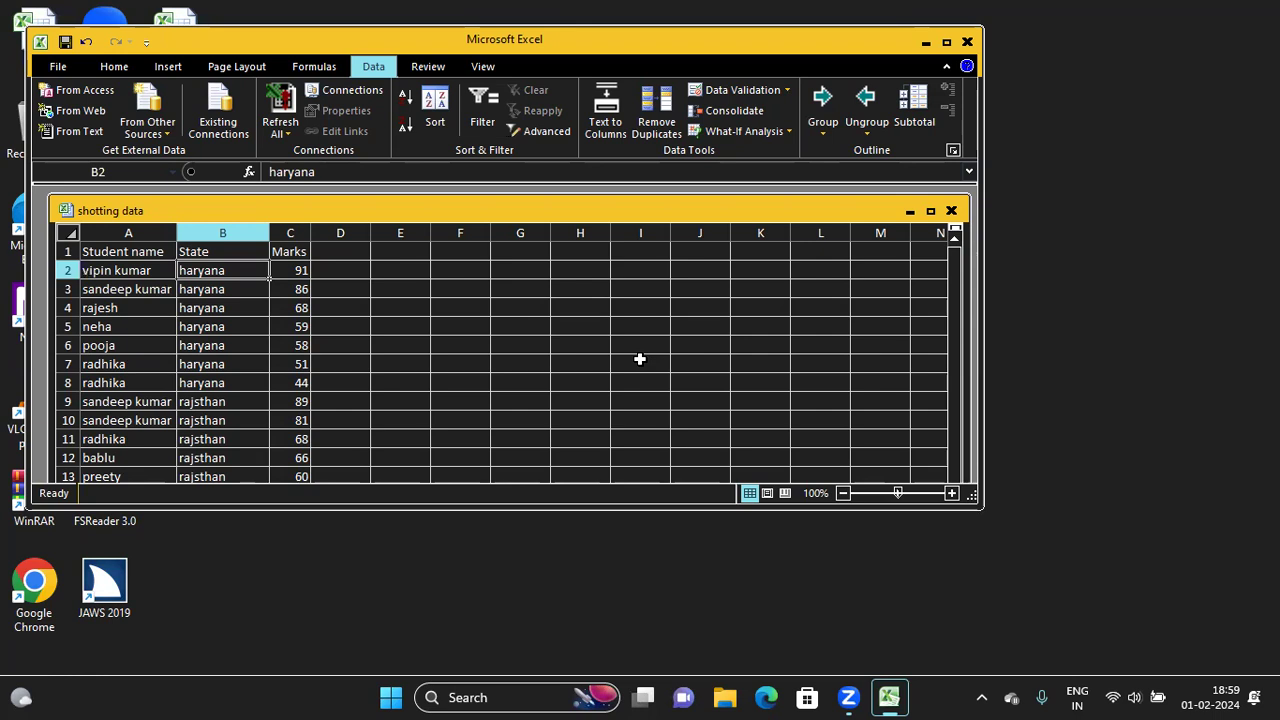
# Step: Examine the order of the Marks within the haryana group, from its first row to its last row
pyautogui.press('Right')
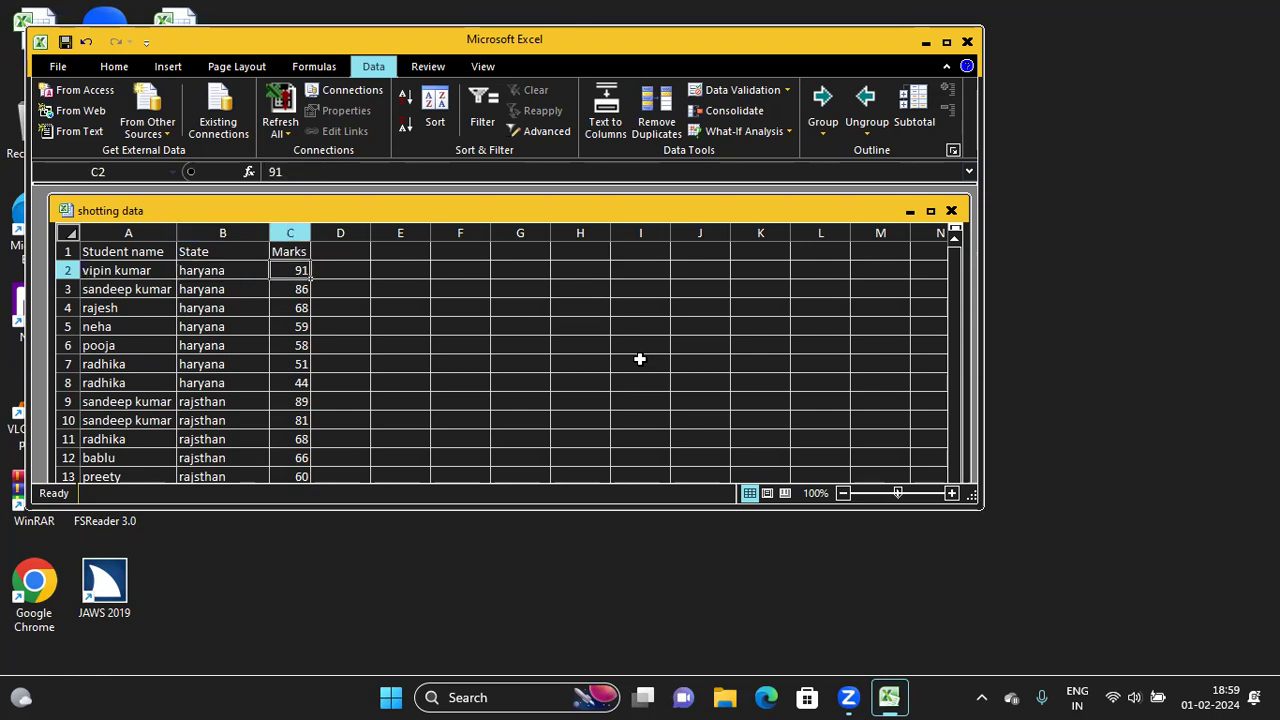
pyautogui.press('Up')
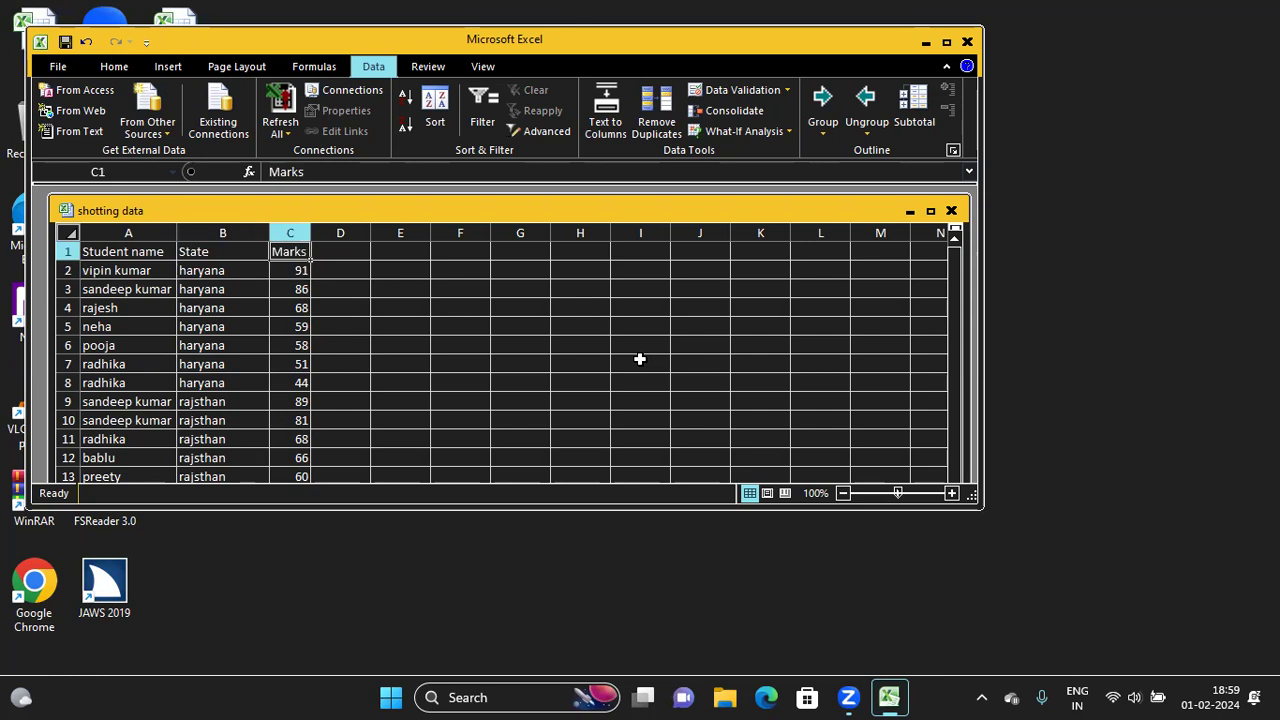
pyautogui.press('Down')
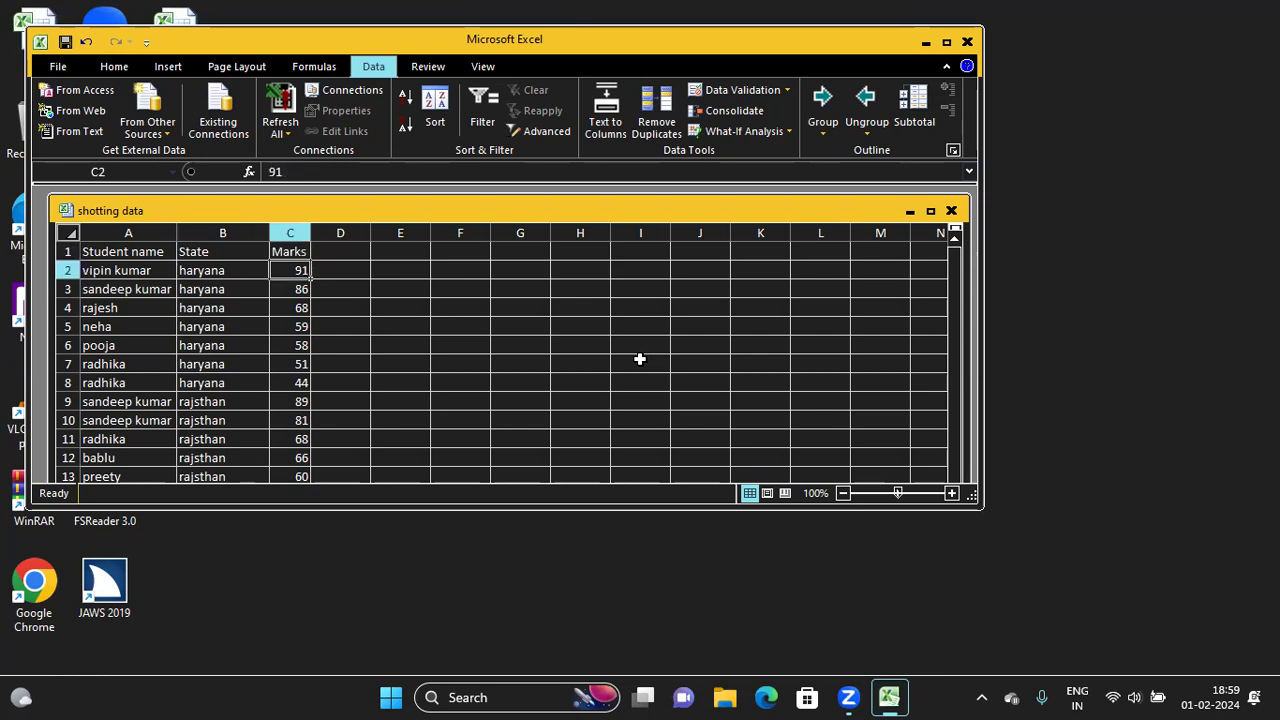
pyautogui.press('Down')
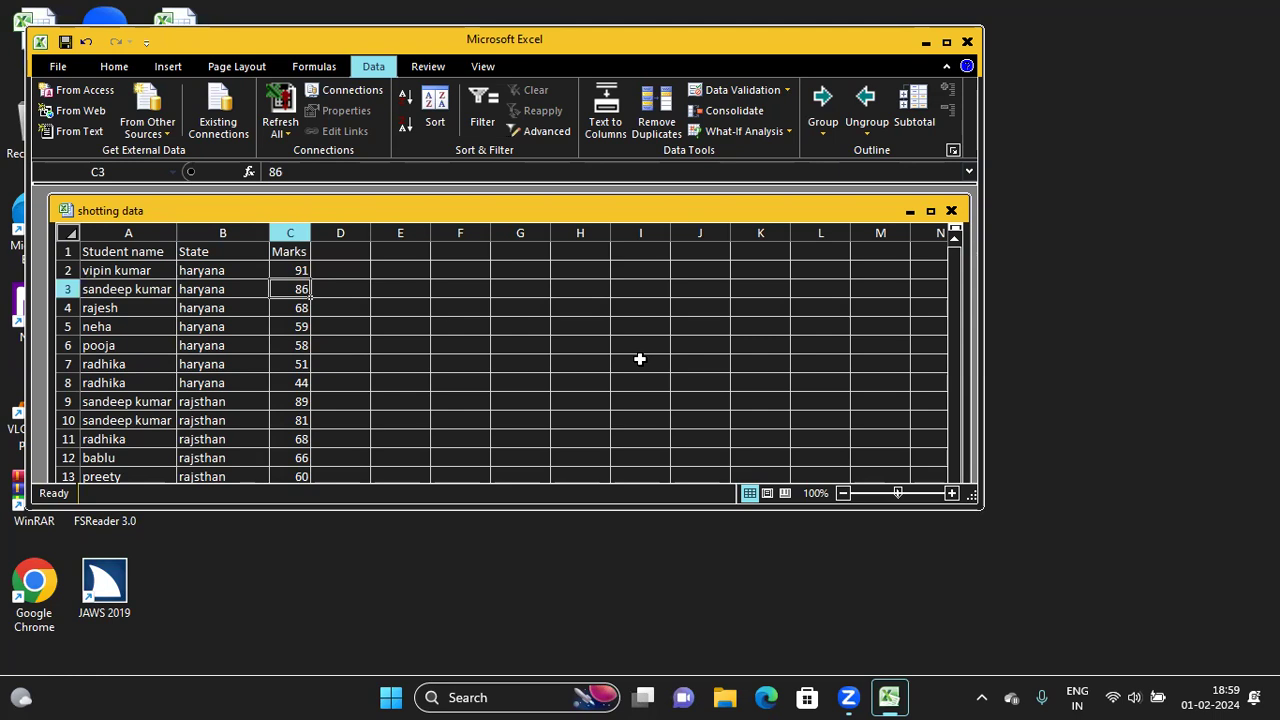
pyautogui.press('Down')
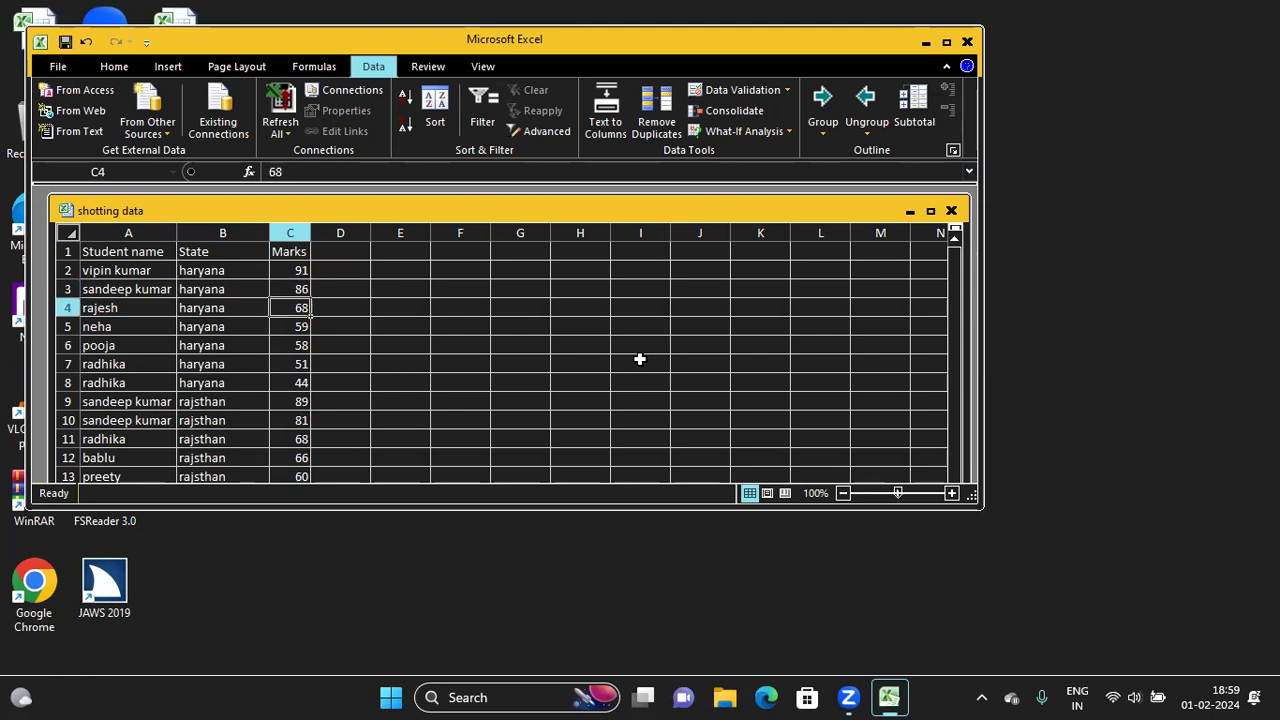
pyautogui.press('Down')
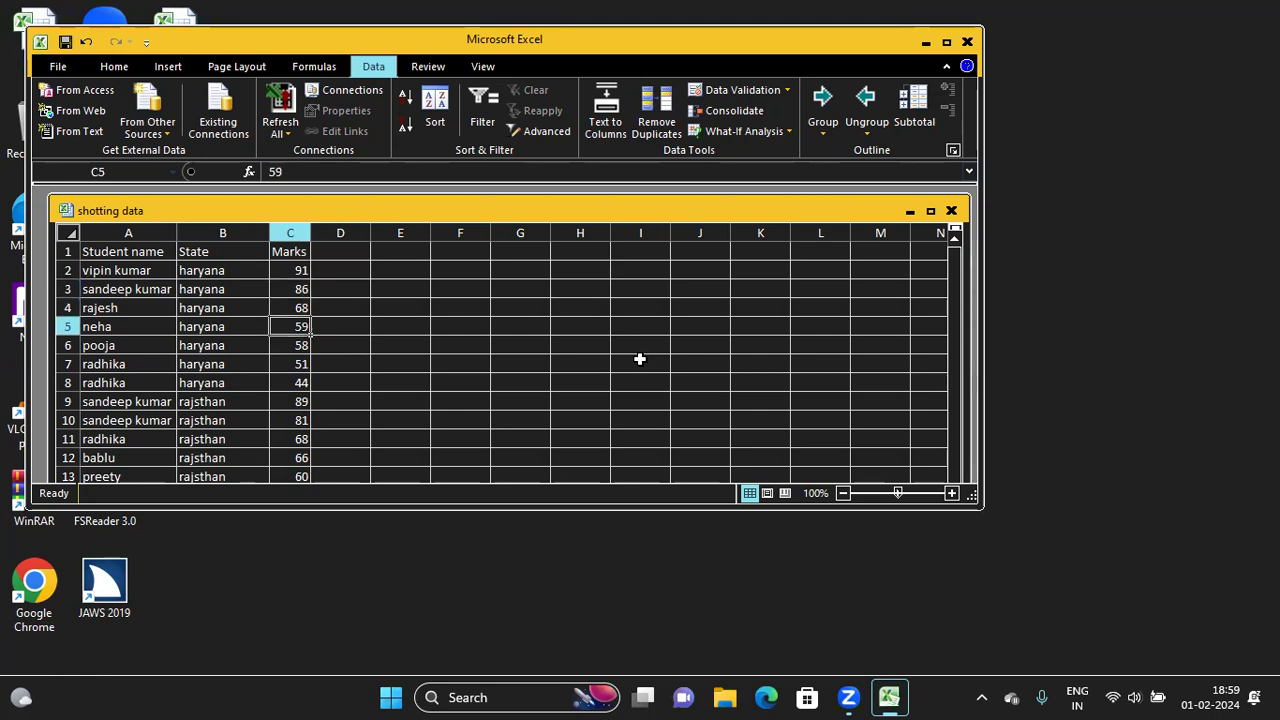
pyautogui.press('Down')
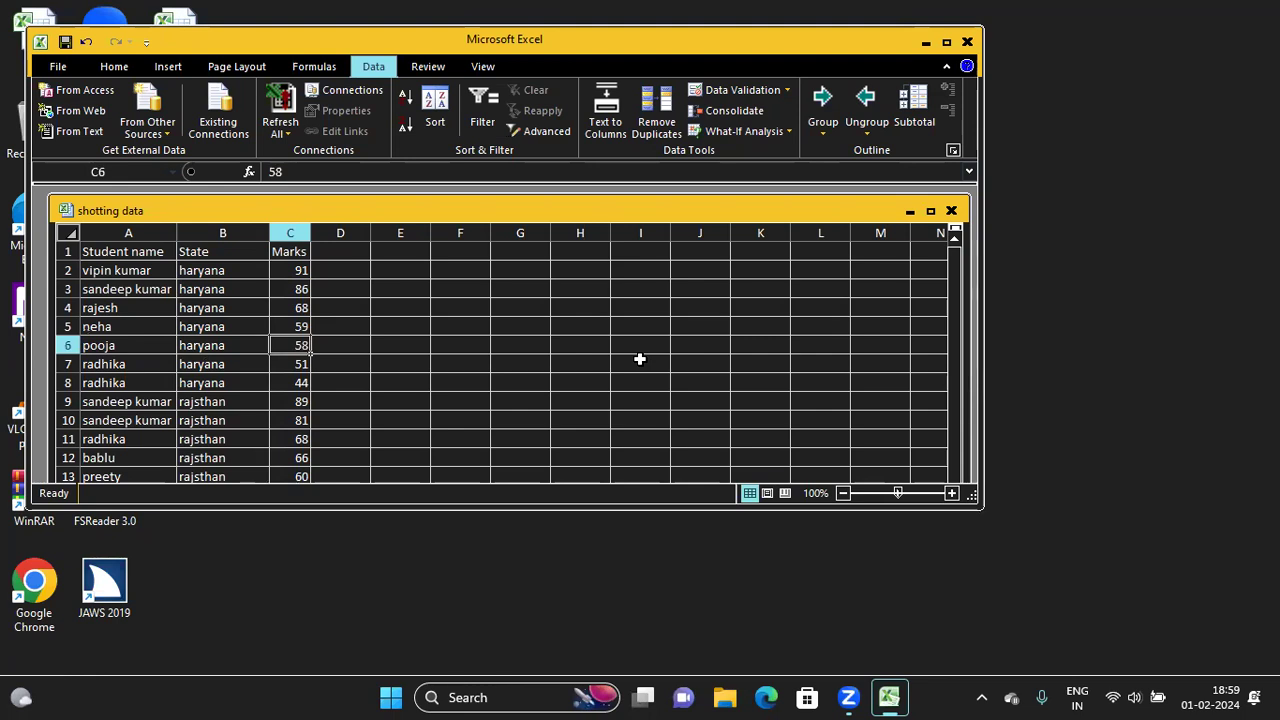
pyautogui.press('Left')
pyautogui.press('Down')
pyautogui.press('Down')
pyautogui.press('Down')
pyautogui.press('Up')
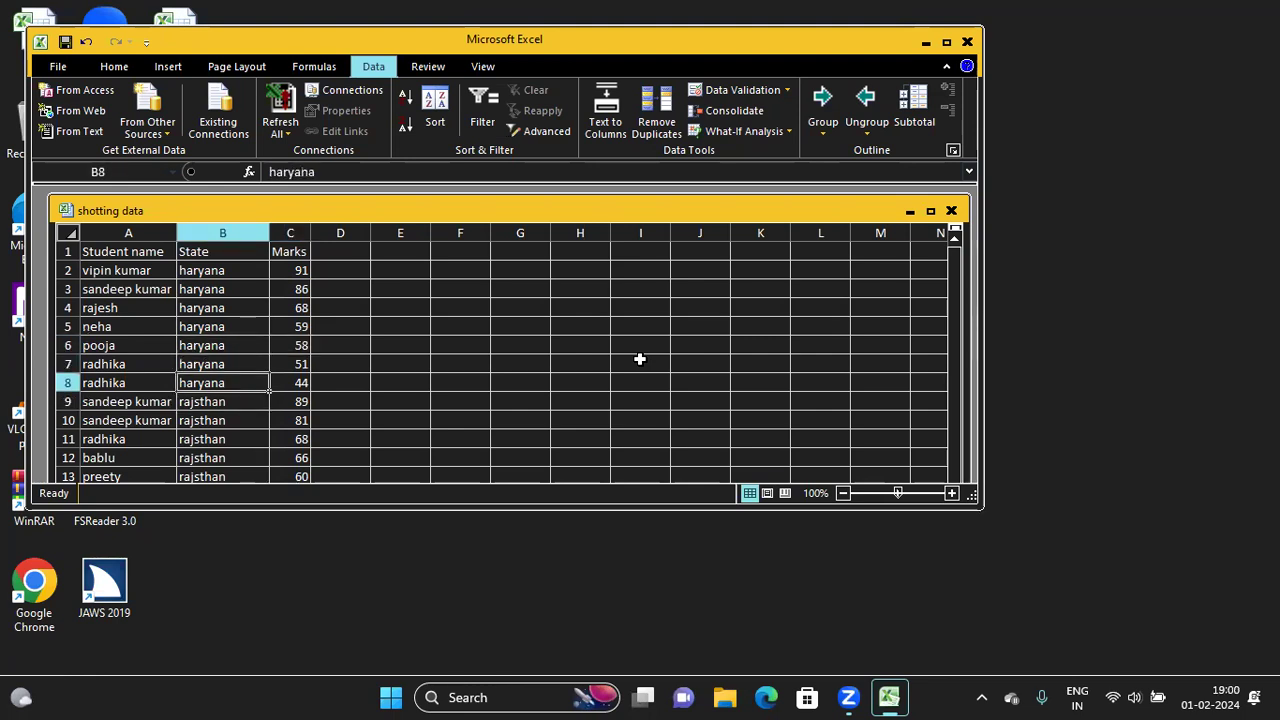
pyautogui.press('Right')
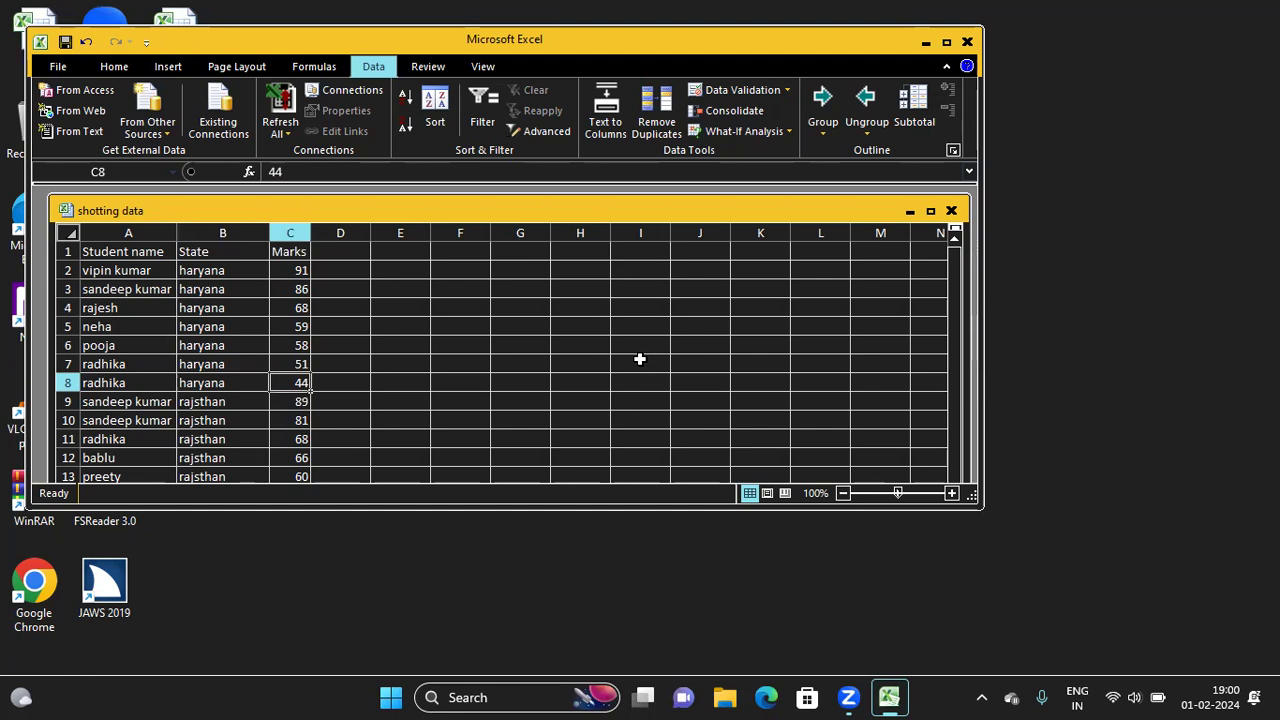
# Step: Check the order of the Marks within the rajsthan group, down to cell C14
pyautogui.press('Left')
pyautogui.press('Down')
pyautogui.press('Down')
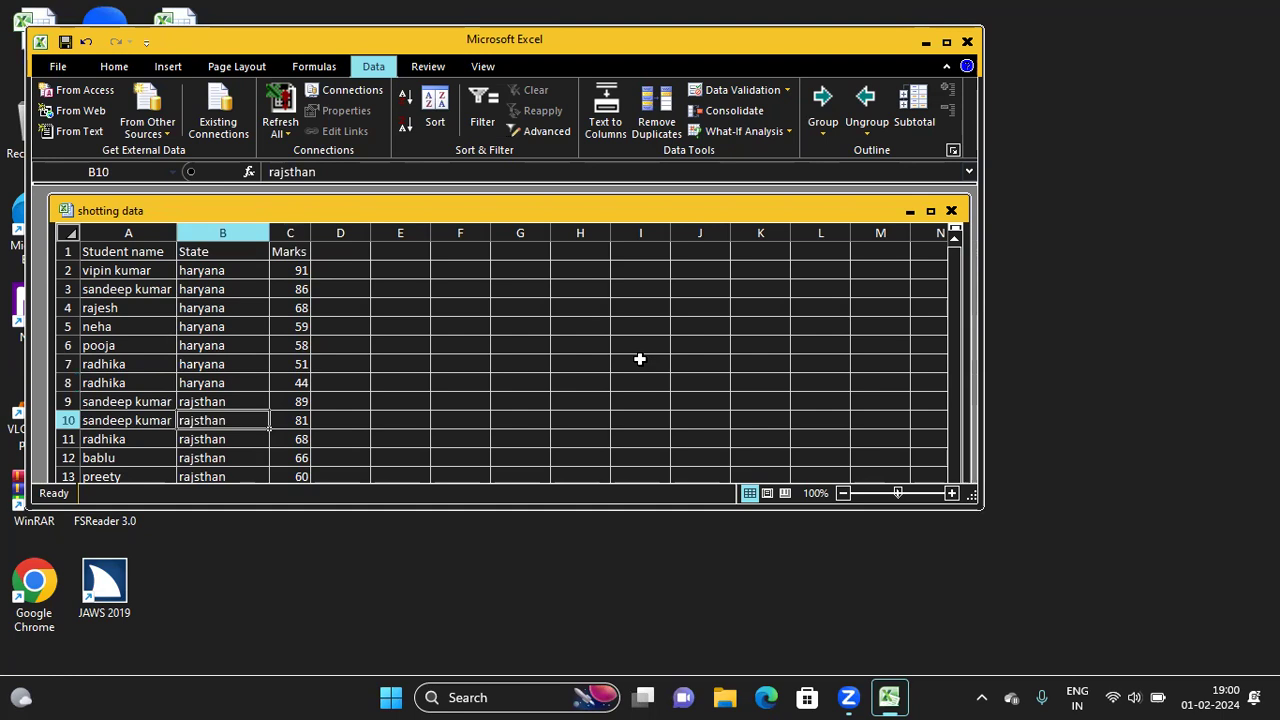
pyautogui.press('Right')
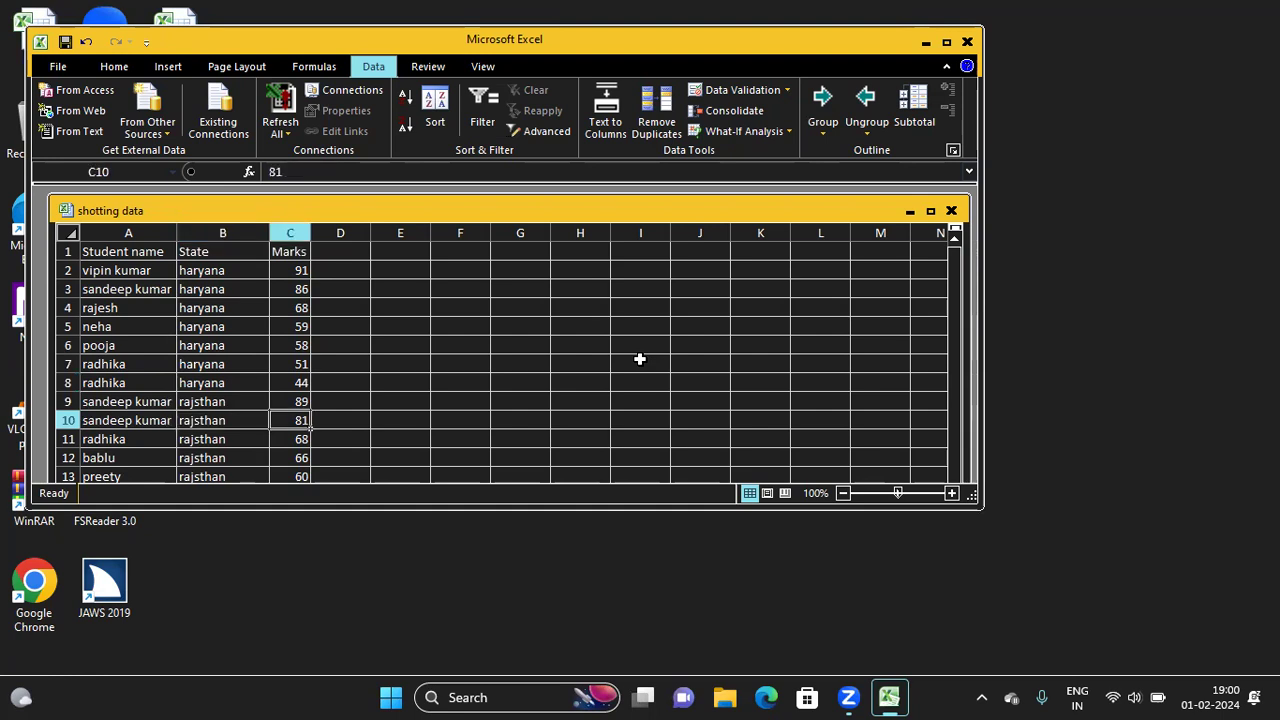
pyautogui.press('Left')
pyautogui.press('Right')
pyautogui.press('Down')
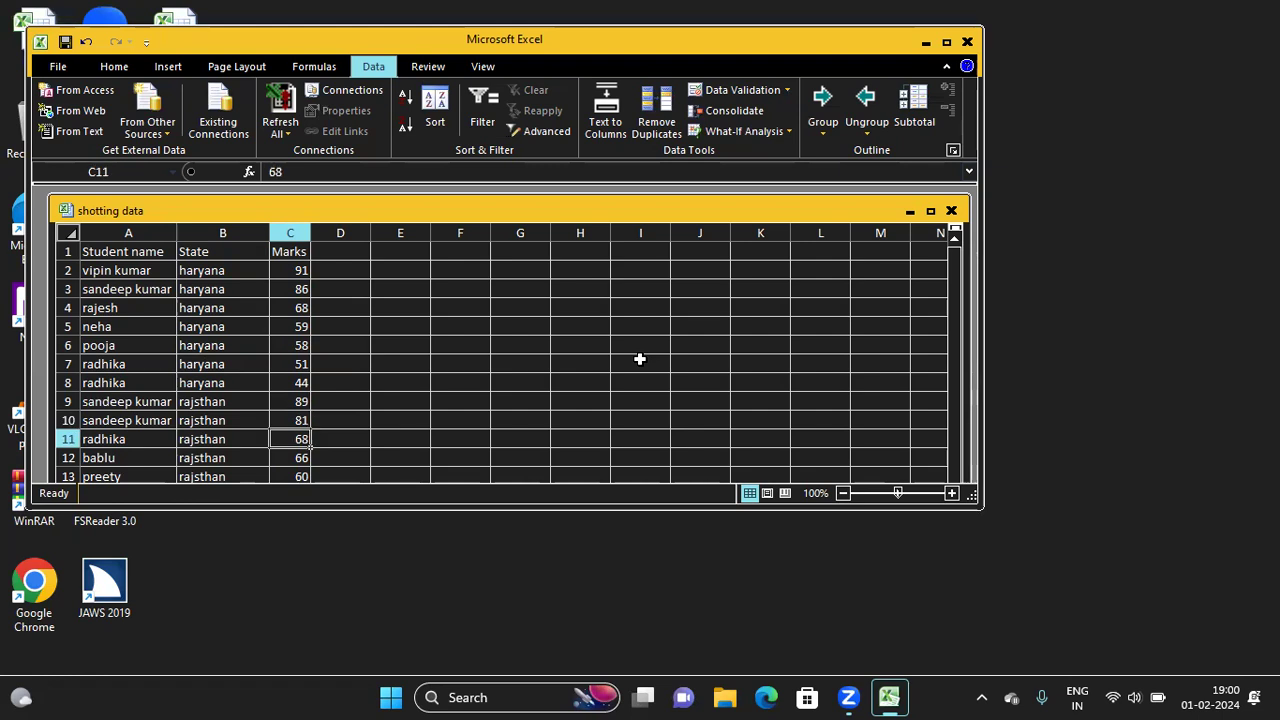
pyautogui.press('Down')
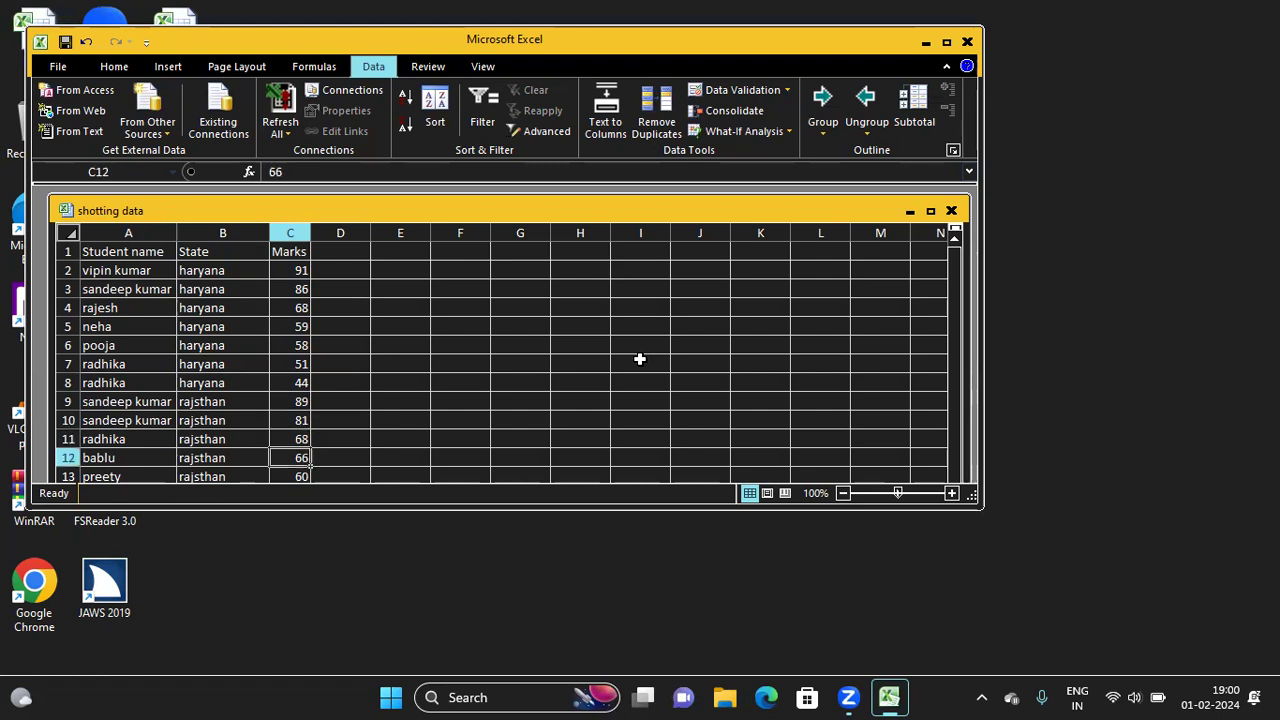
pyautogui.press('Down')
pyautogui.press('Down')
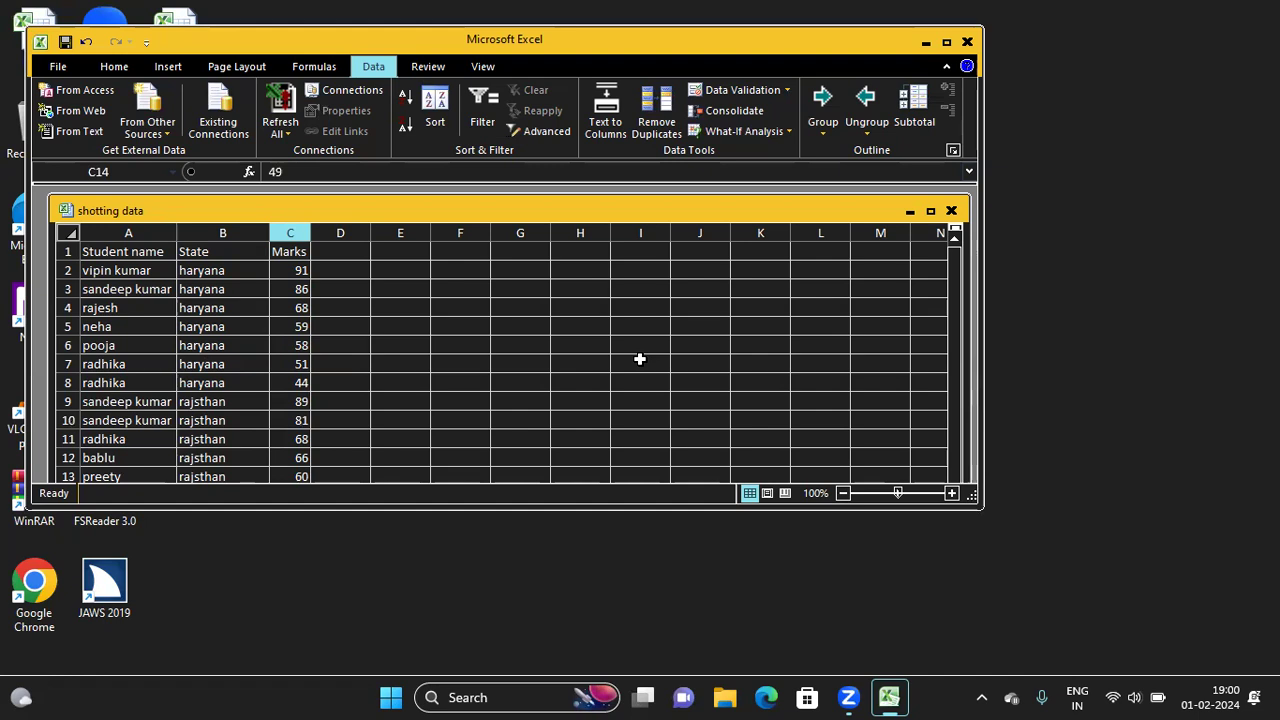
# Step: Check the order of the Marks within the uttar pradesh group and return to cell A1
pyautogui.press('Left')
pyautogui.press('Down')
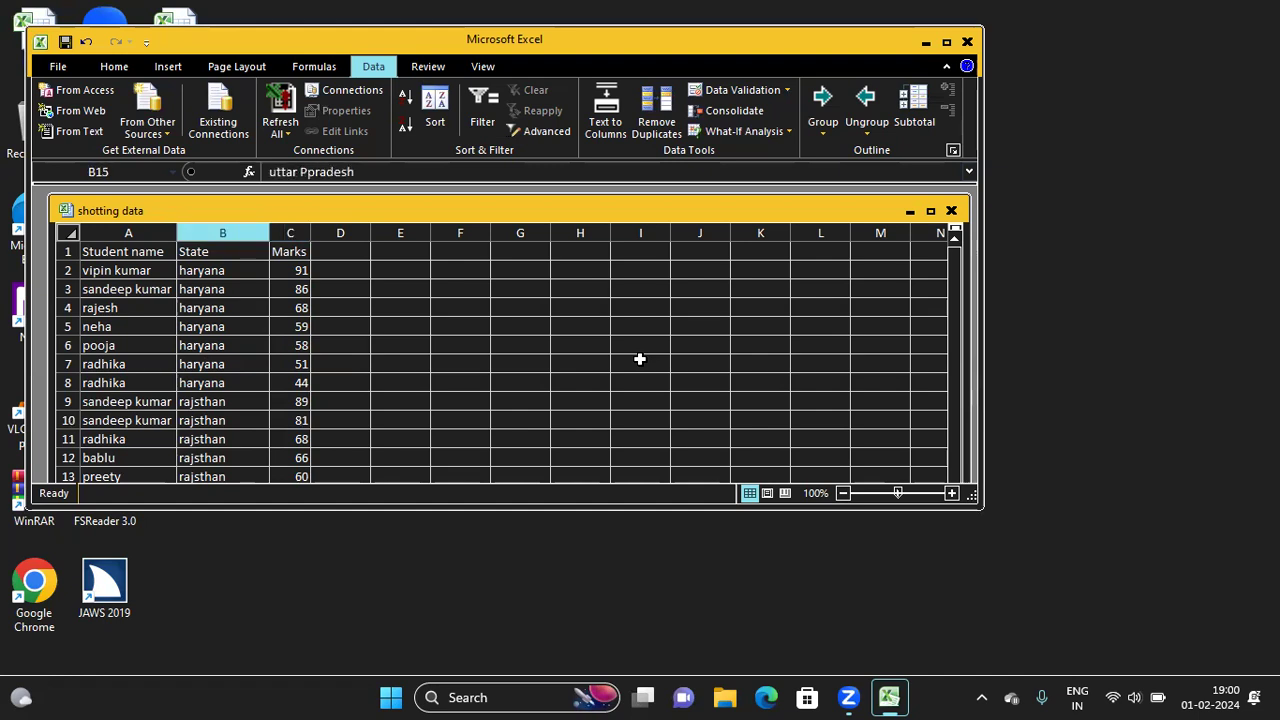
pyautogui.press('Down')
pyautogui.press('Right')
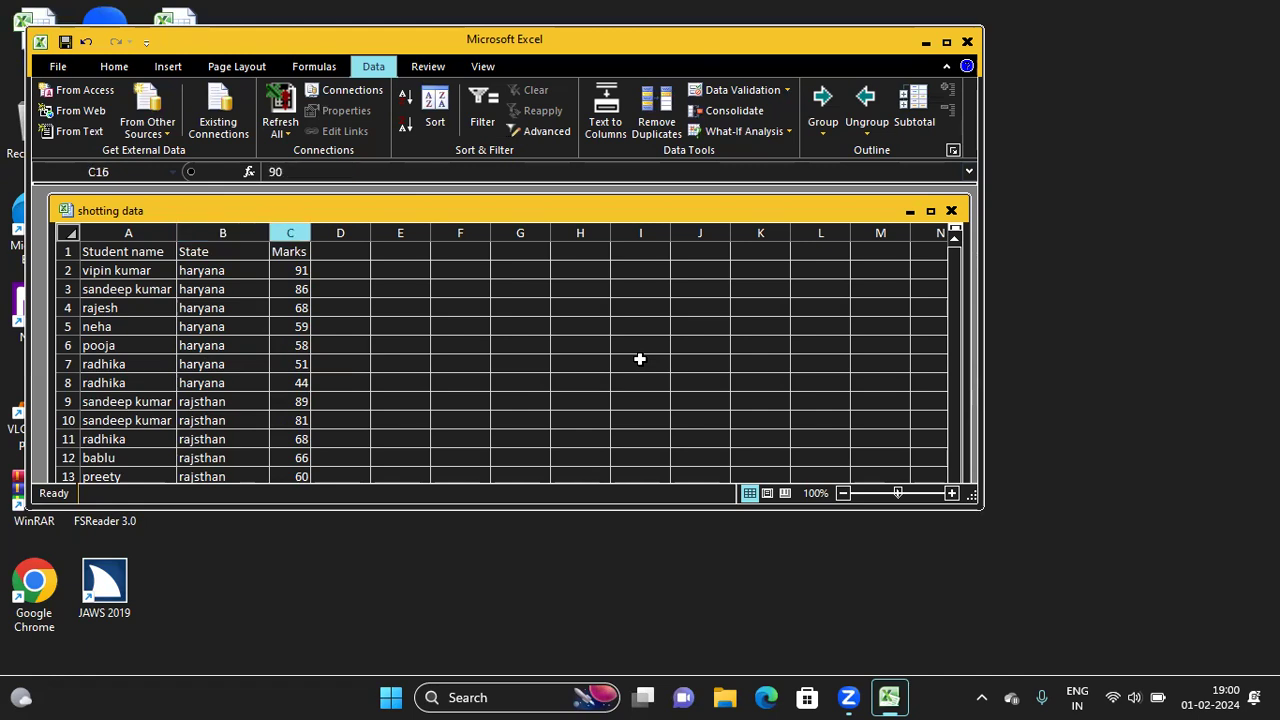
pyautogui.press('Down')
pyautogui.press('Down')
pyautogui.press('Down')
pyautogui.press('Down')
pyautogui.press('Down')
pyautogui.press('Down')
pyautogui.hotkey('ctrl', 'Home')
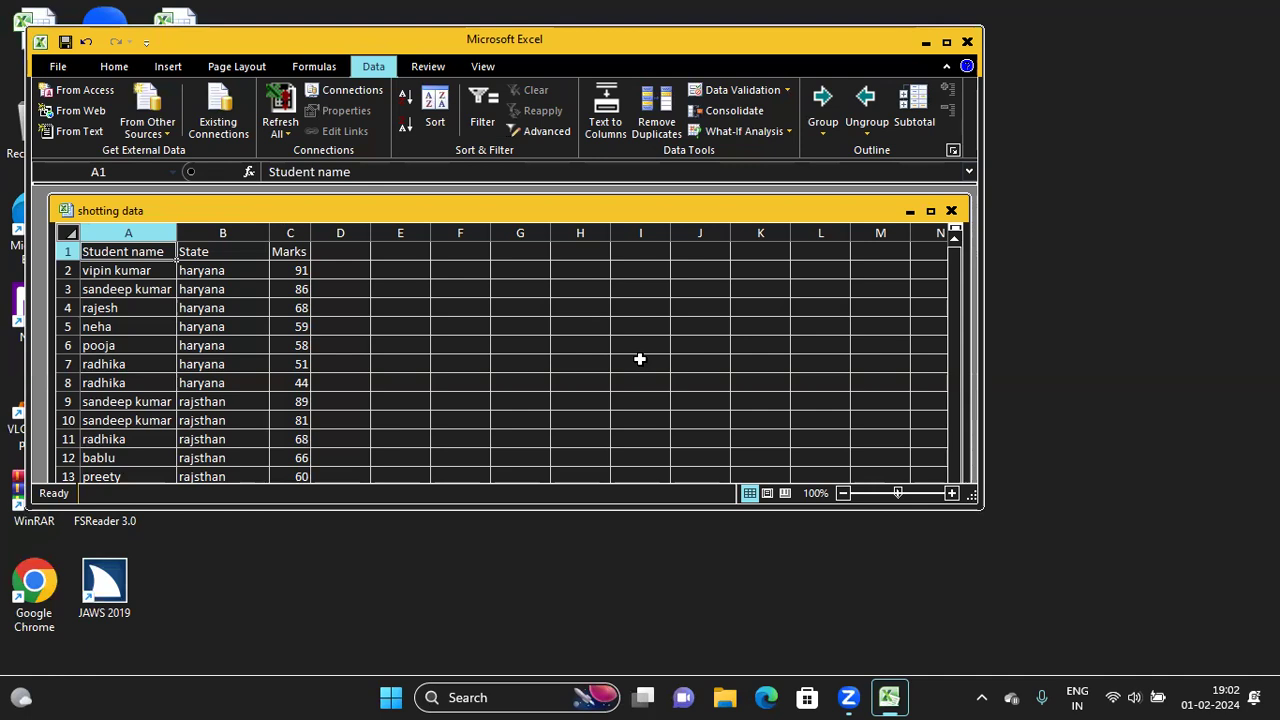
# Step: Switch to the sheet with the Week of the day and Year of month columns and select header cell A1
pyautogui.hotkey('ctrl', 'pagedown')
pyautogui.hotkey('ctrl', 'pageup')
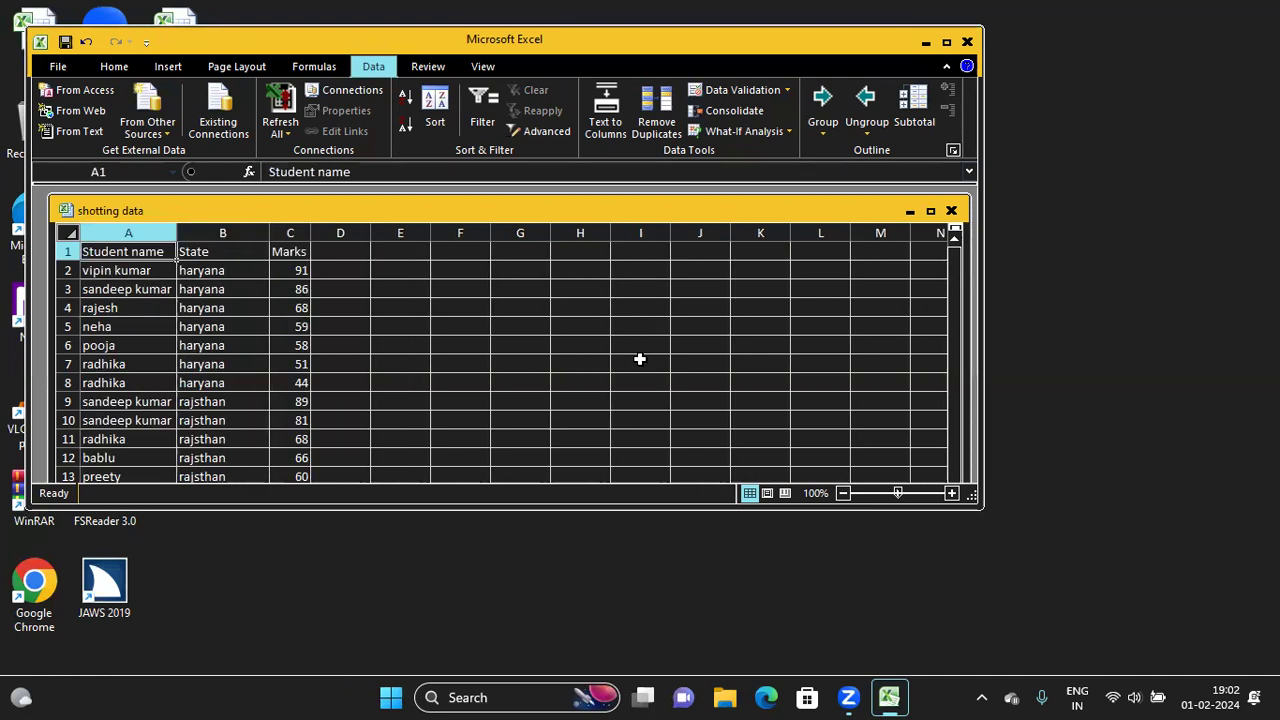
pyautogui.hotkey('ctrl', 'pagedown')
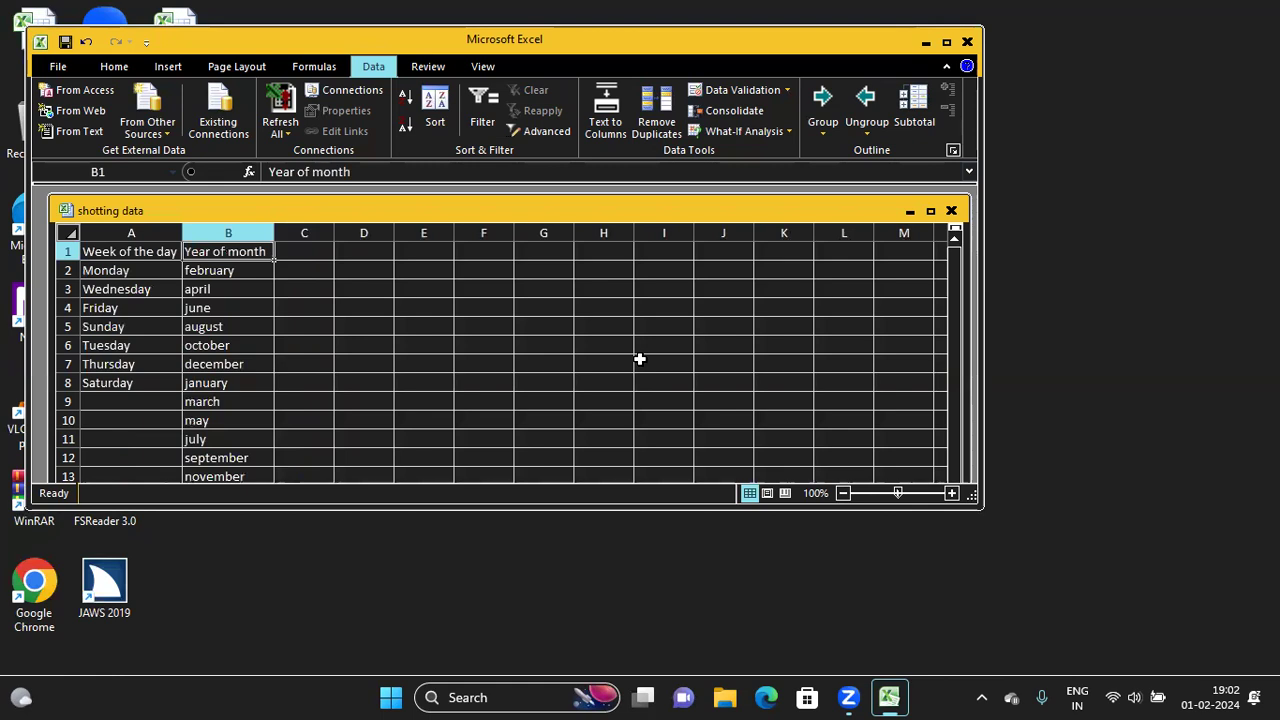
pyautogui.hotkey('ctrl', 'pagedown')
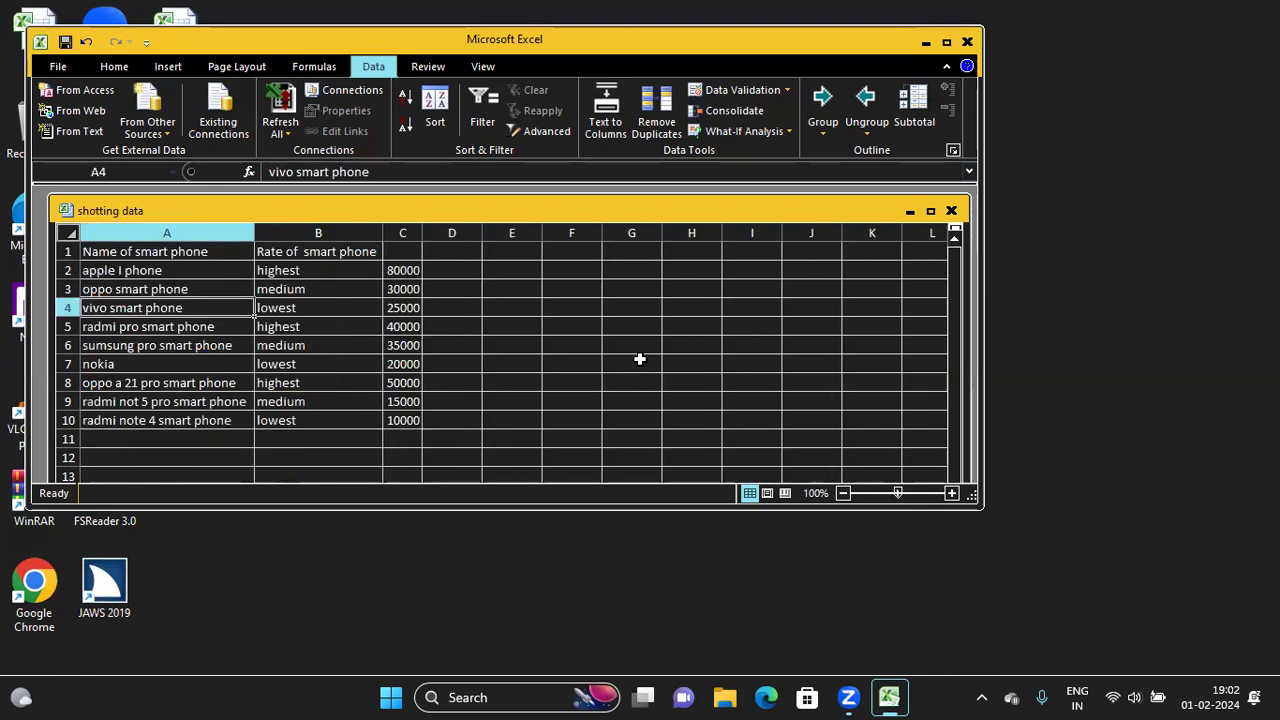
pyautogui.hotkey('ctrl', 'pageup')
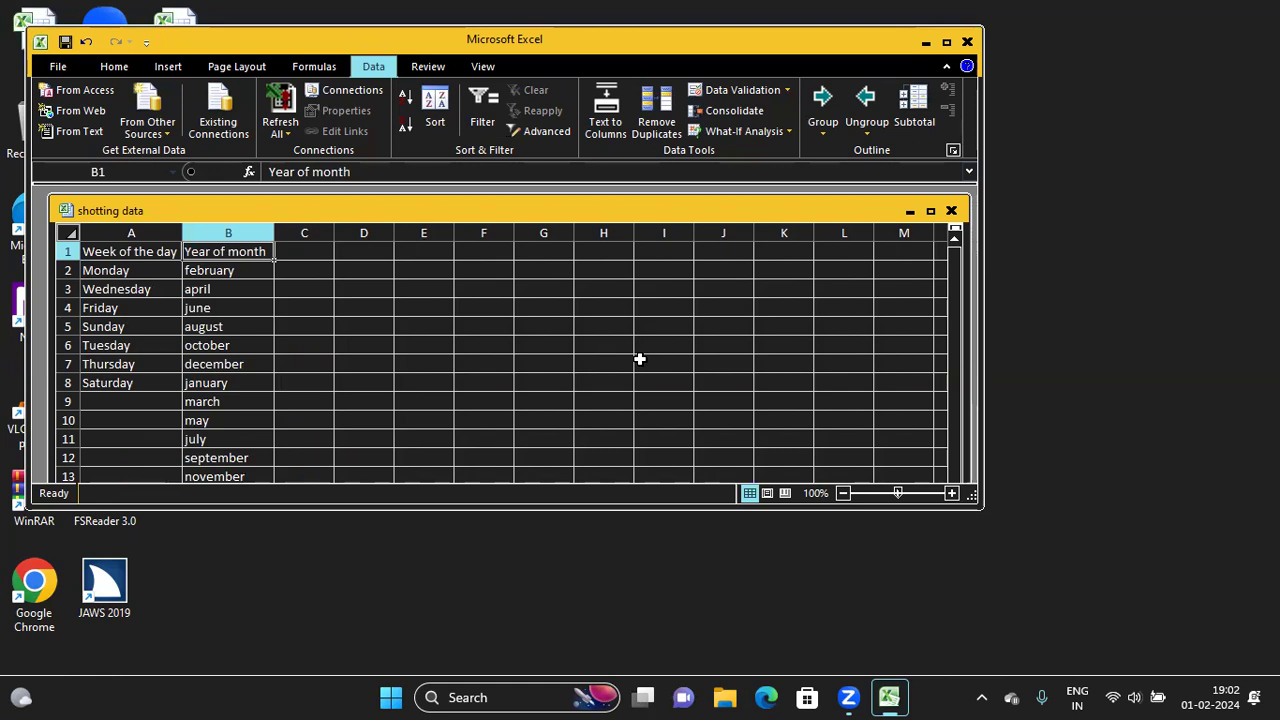
pyautogui.press('Left')
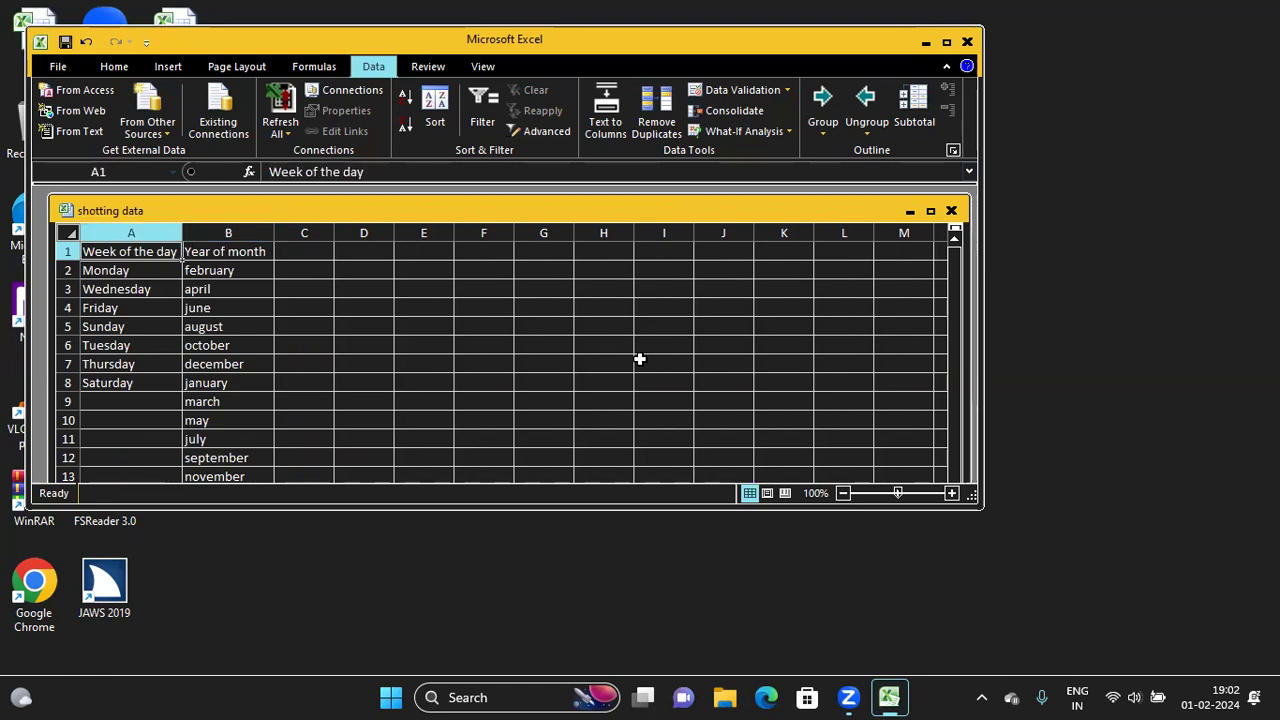
pyautogui.press('Right')
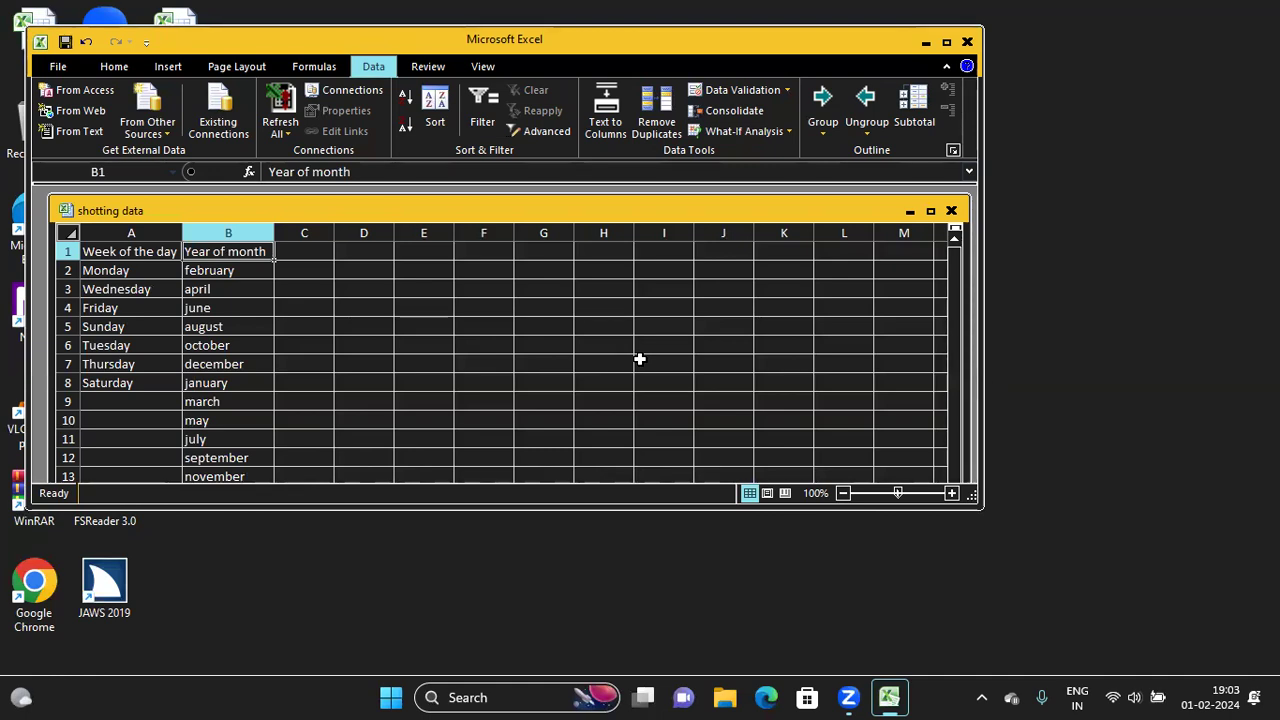
pyautogui.press('Left')
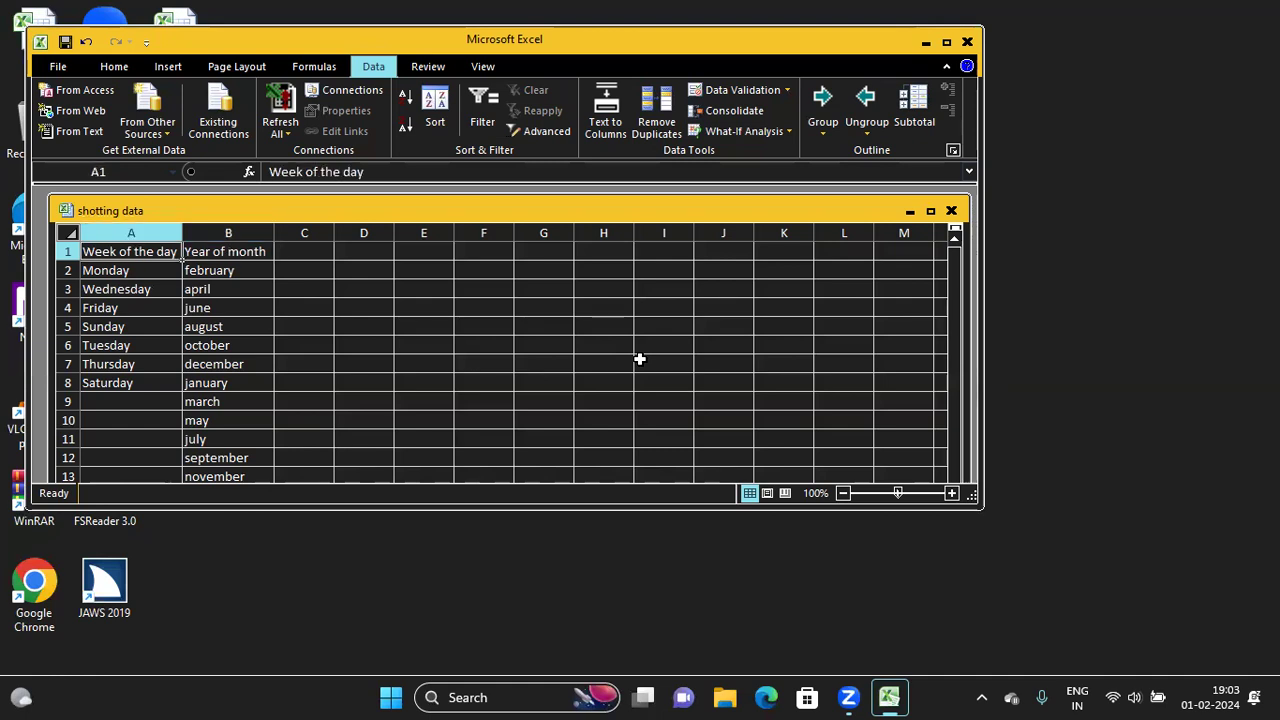
# Step: Examine the order of the weekdays in column A down to Tuesday and return to cell A1
pyautogui.press('Down')
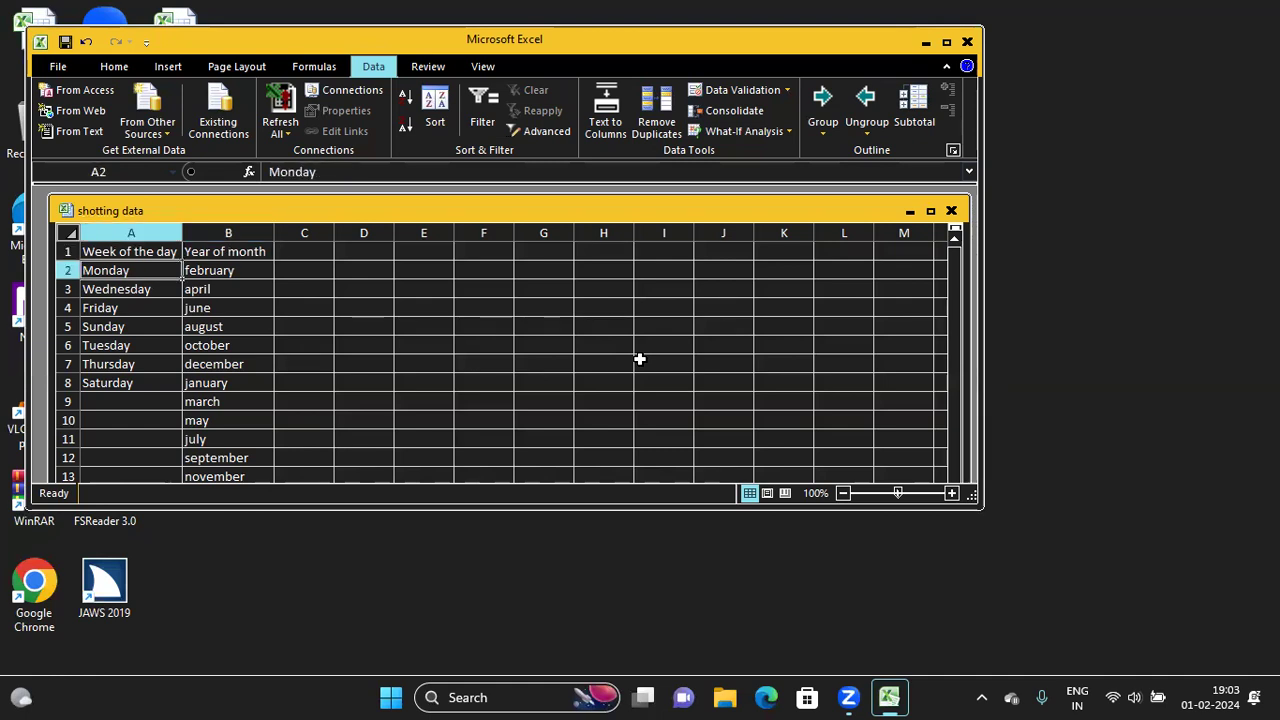
pyautogui.press('Down')
pyautogui.press('Down')
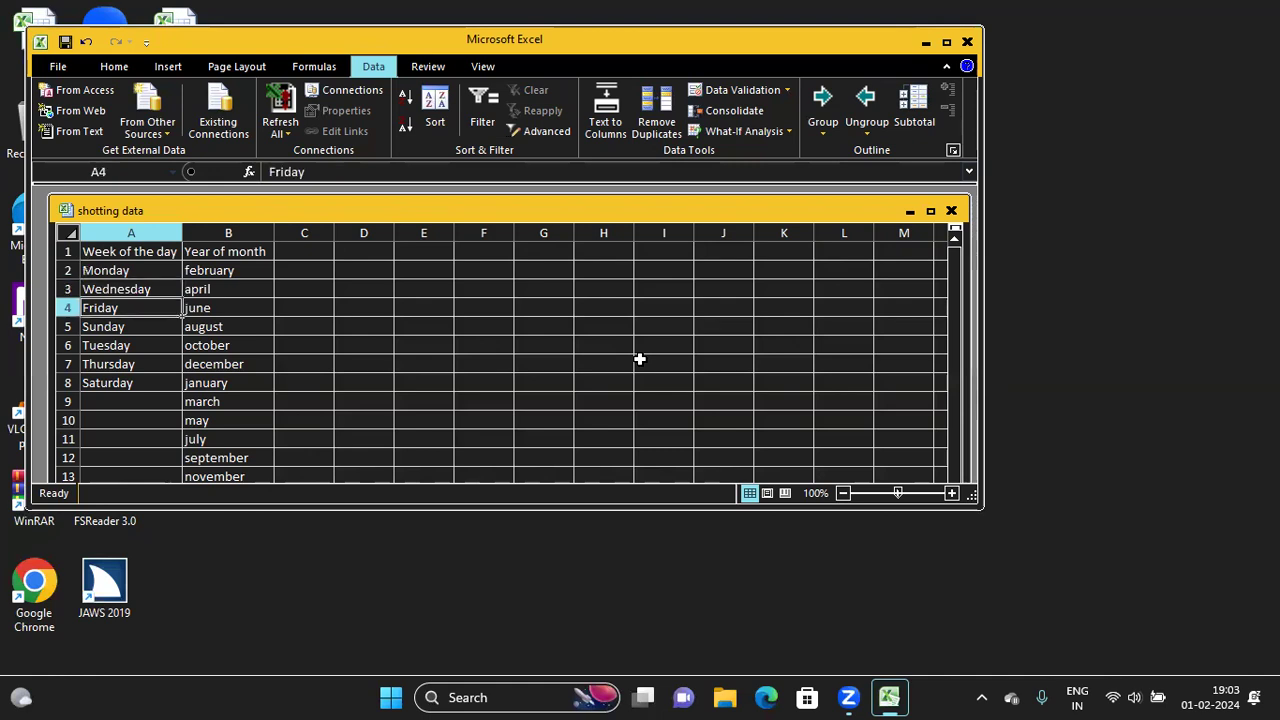
pyautogui.press('Down')
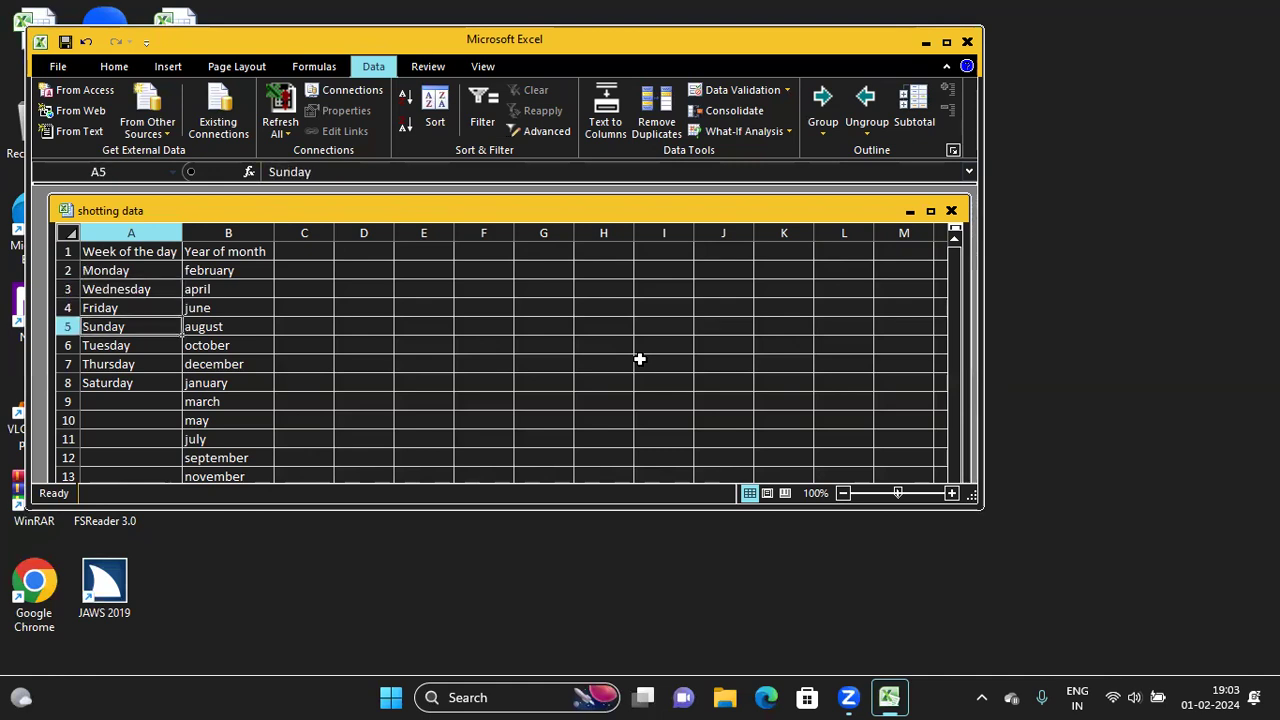
pyautogui.press('Down')
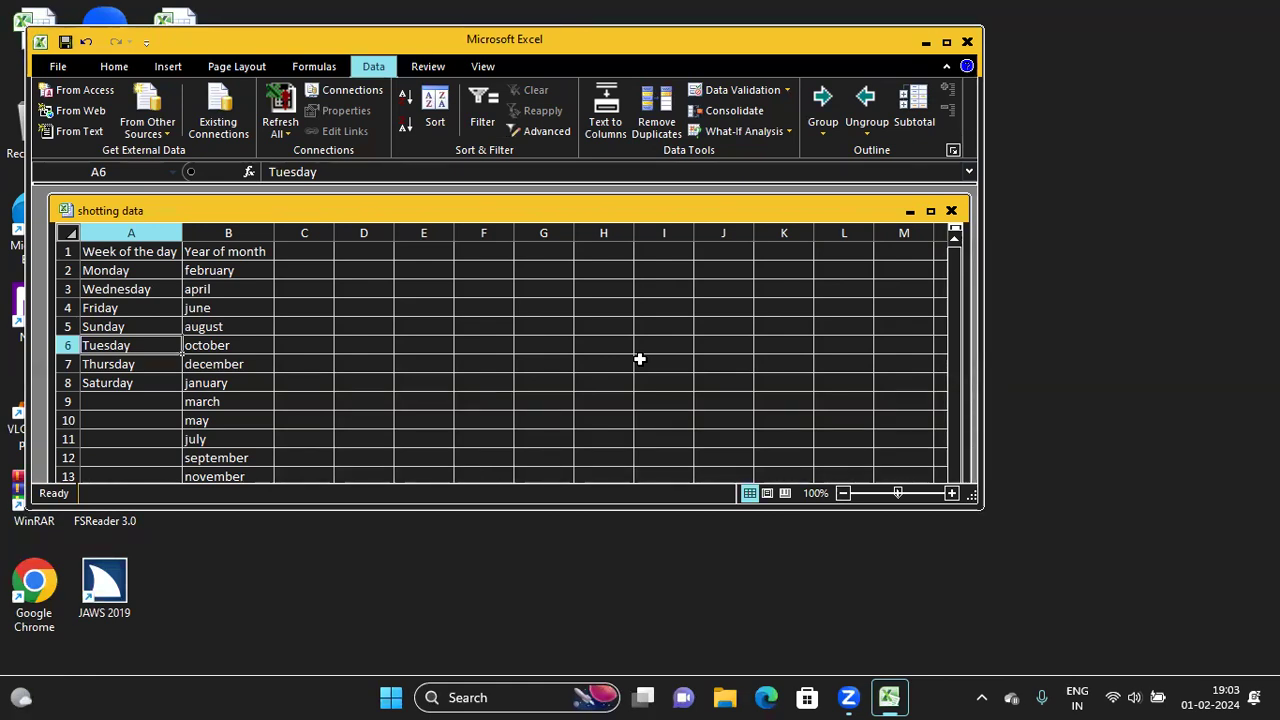
pyautogui.hotkey('ctrl', 'Home')
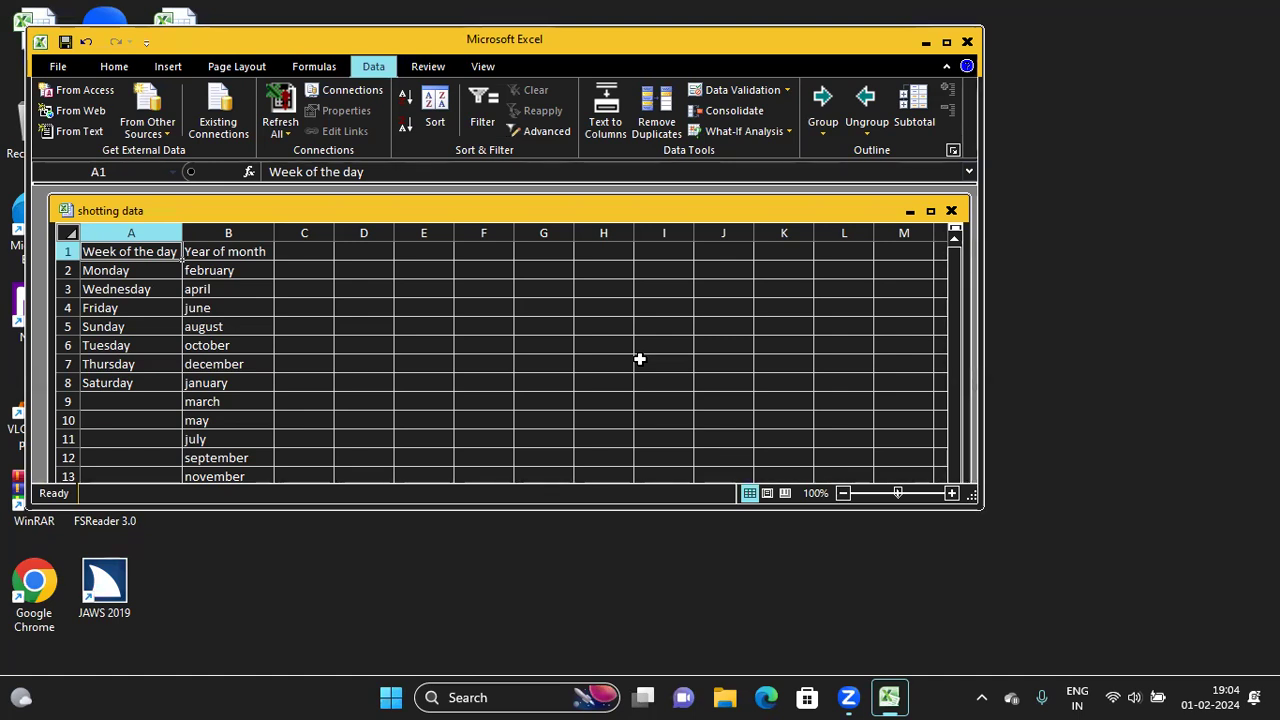
# Step: Select the Week of the day column from its header down to Saturday and start a custom Sort
pyautogui.hotkey('ctrl', 'shift', 'Down')
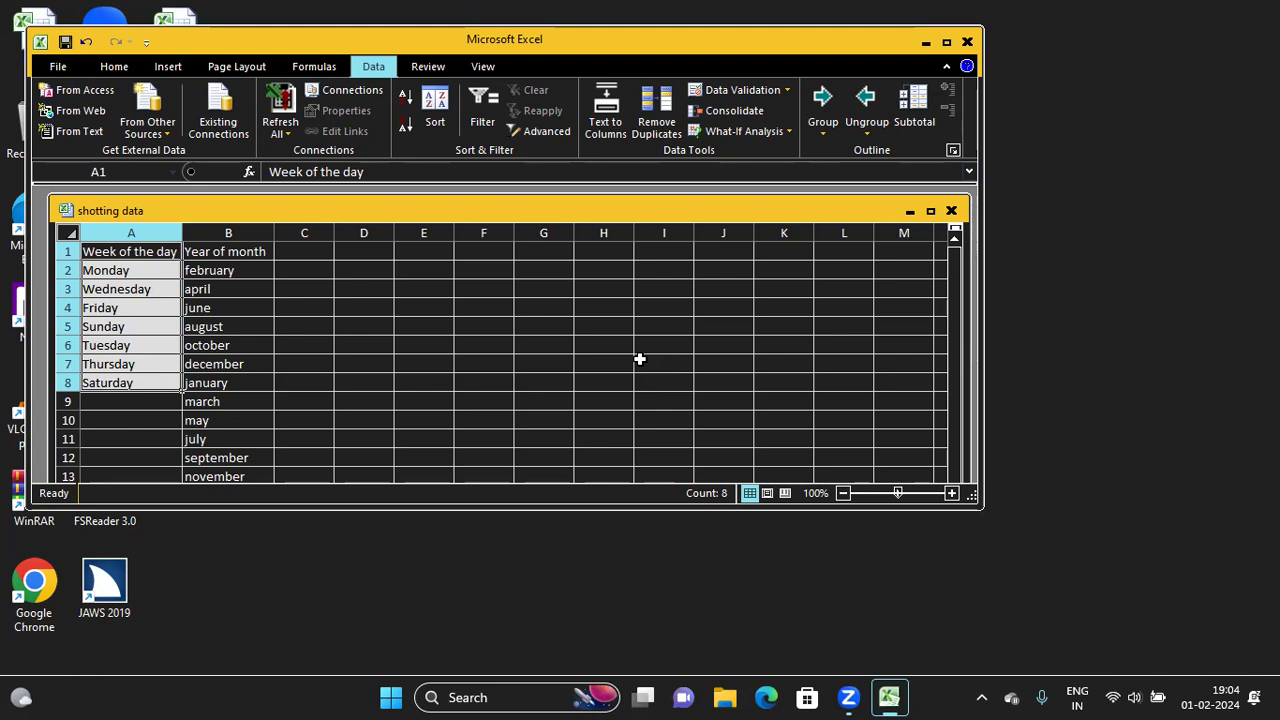
pyautogui.hotkey('alt', 'a')
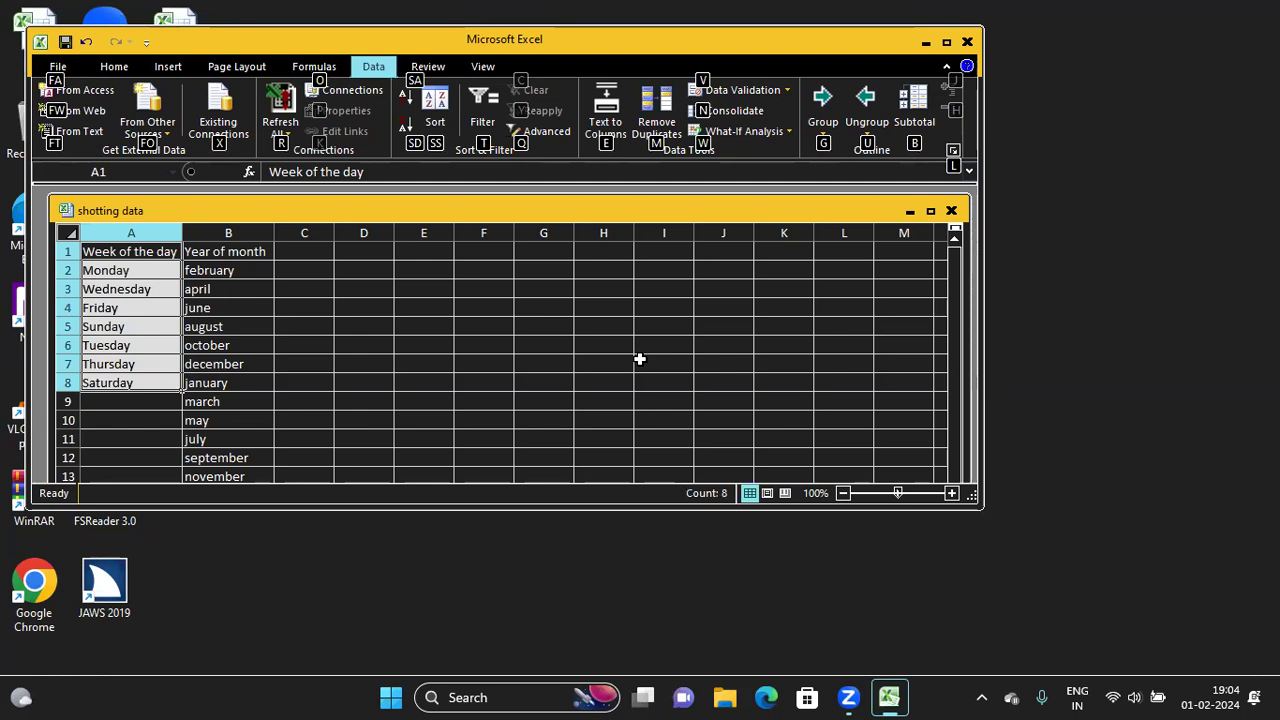
pyautogui.press('Tab')
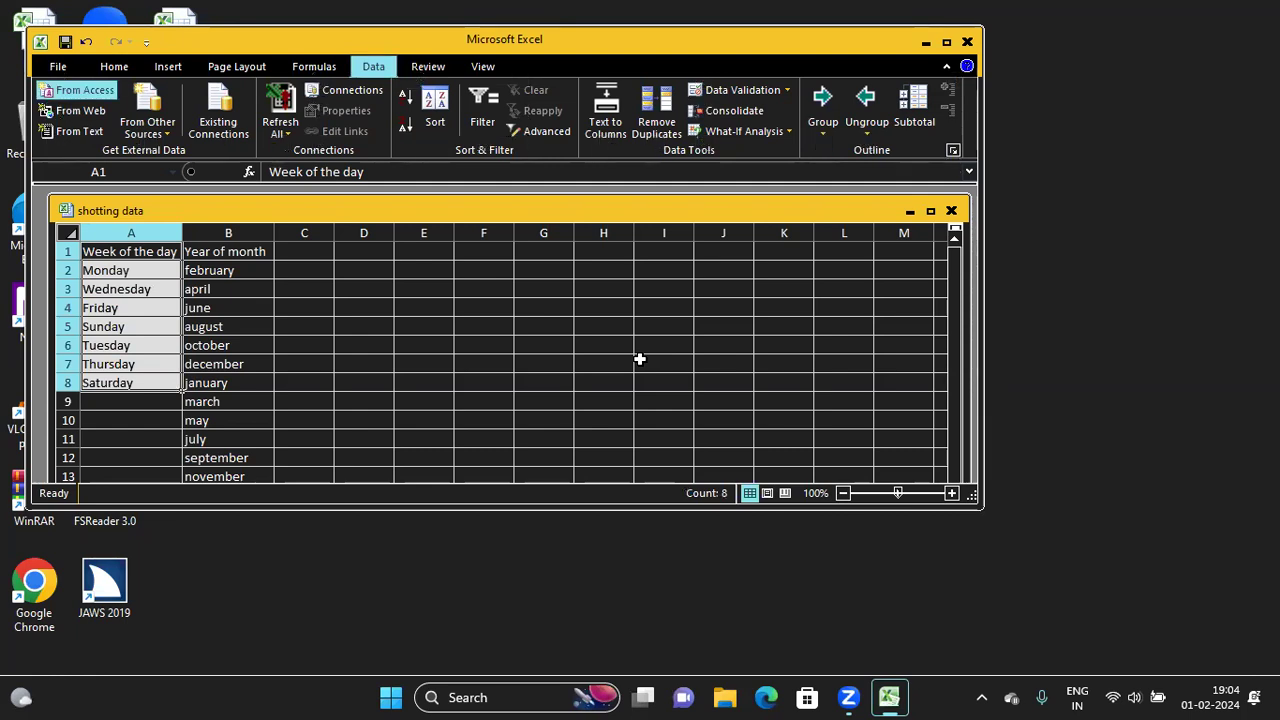
pyautogui.press('Down')
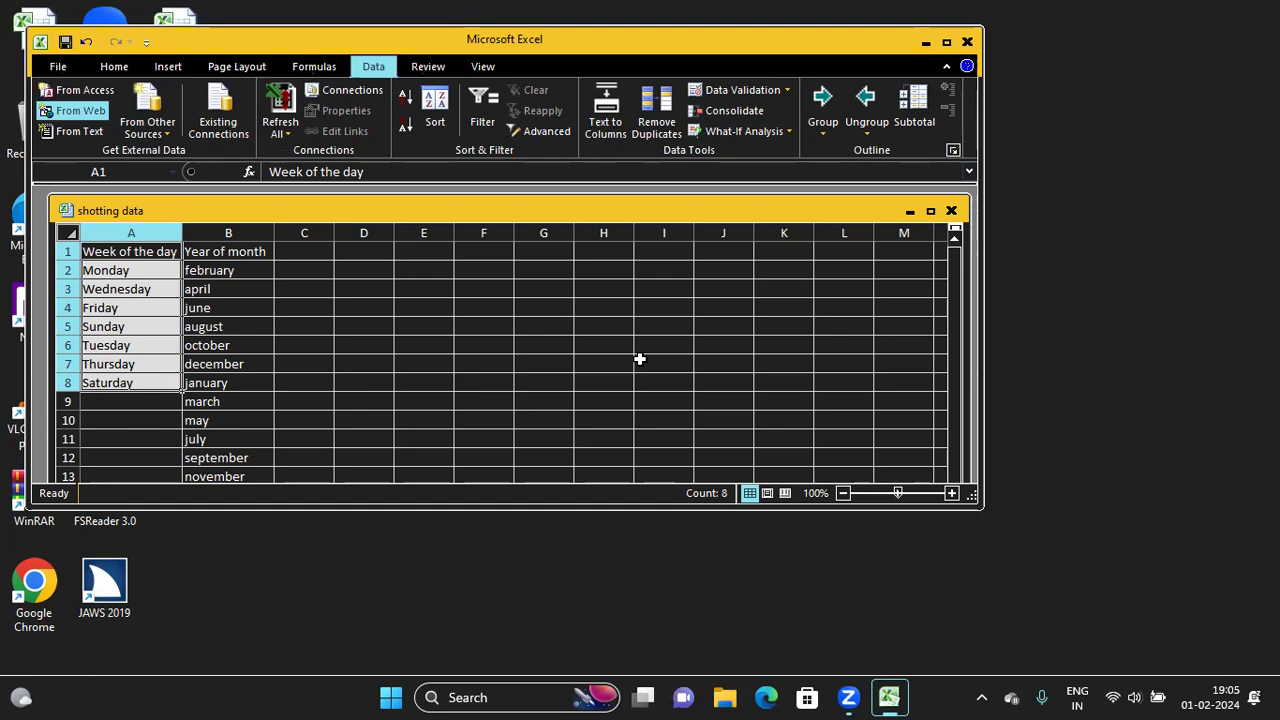
pyautogui.press('Down')
pyautogui.press('Tab')
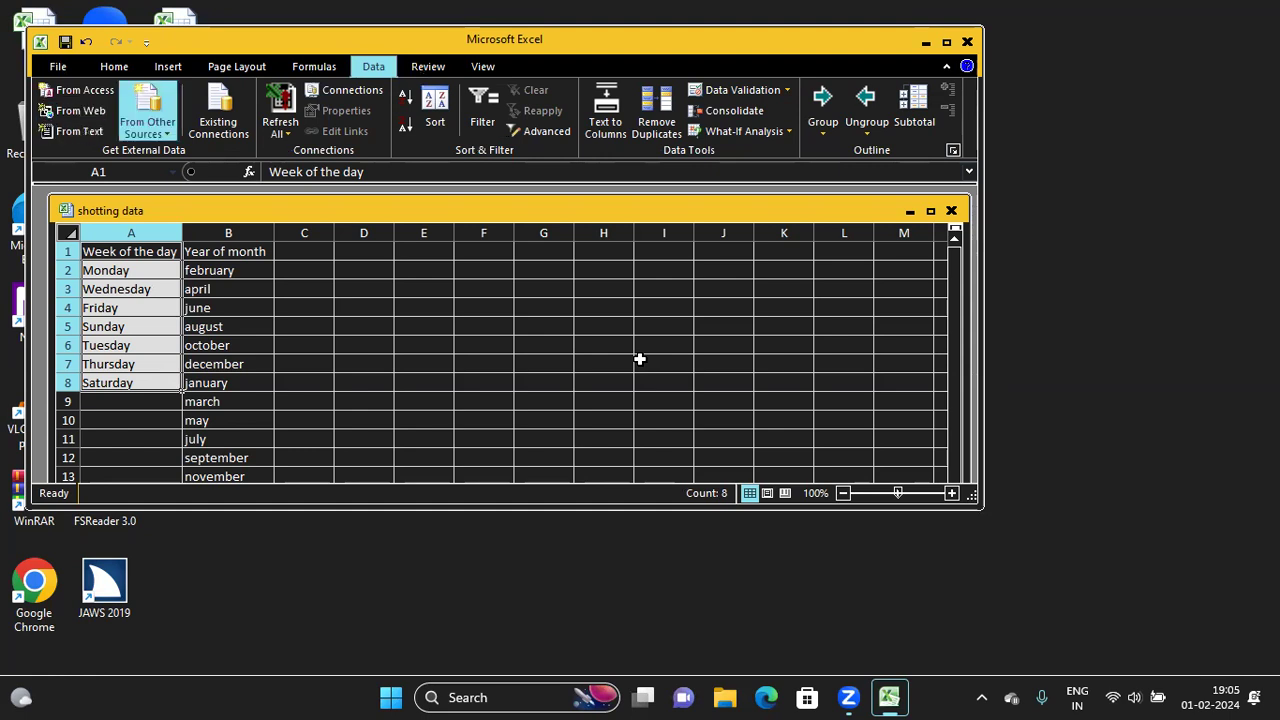
pyautogui.press('Tab')
pyautogui.press('Tab')
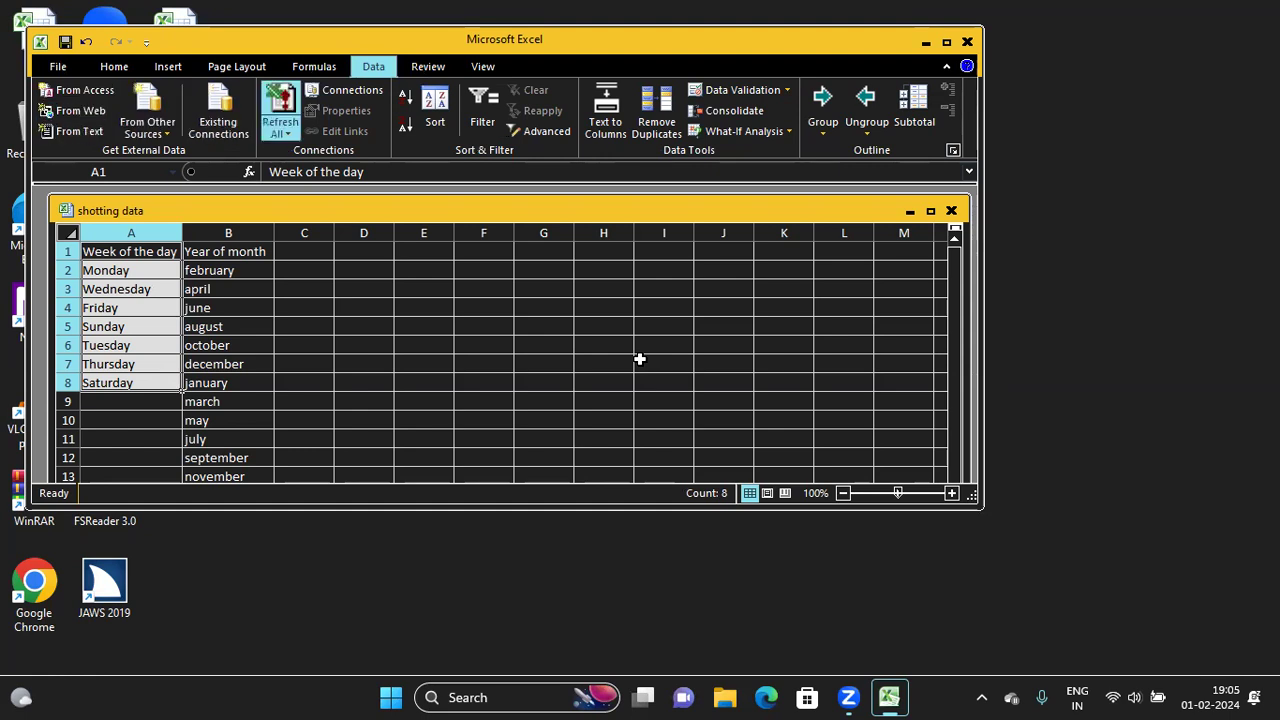
pyautogui.press('Tab')
pyautogui.press('Tab')
pyautogui.press('Tab')
pyautogui.press('Tab')
pyautogui.press('Tab')
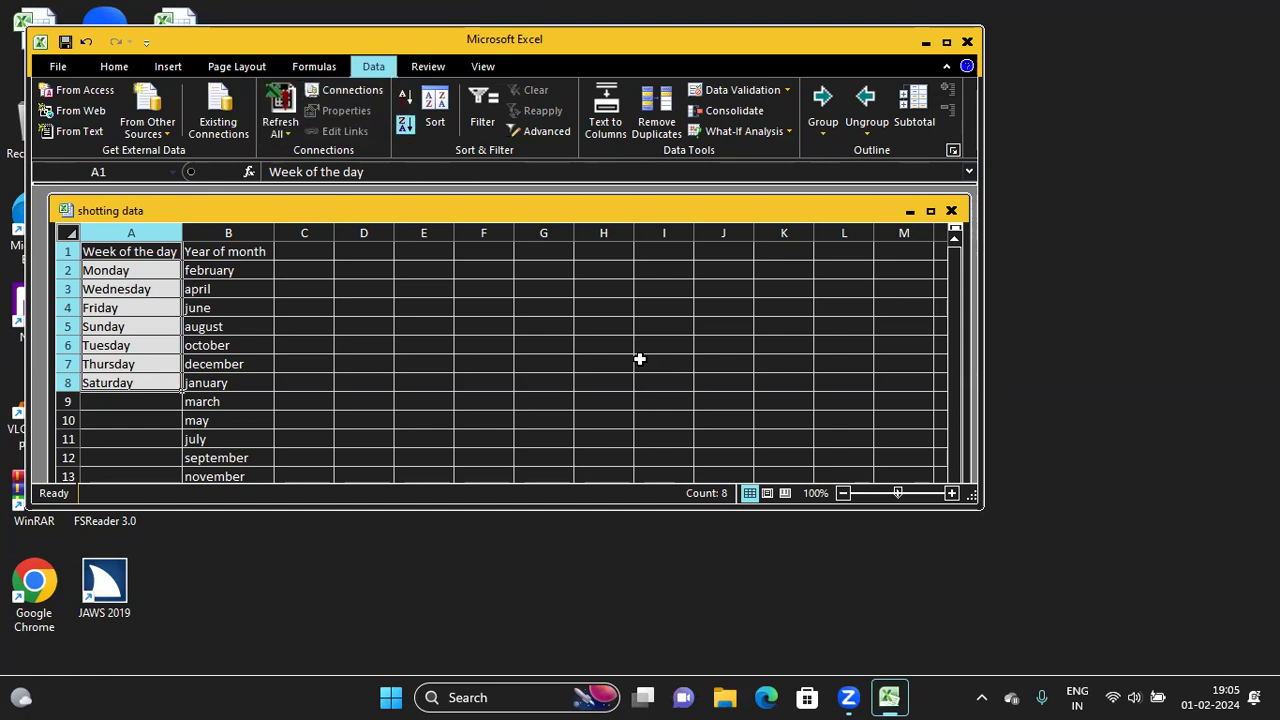
pyautogui.press('Tab')
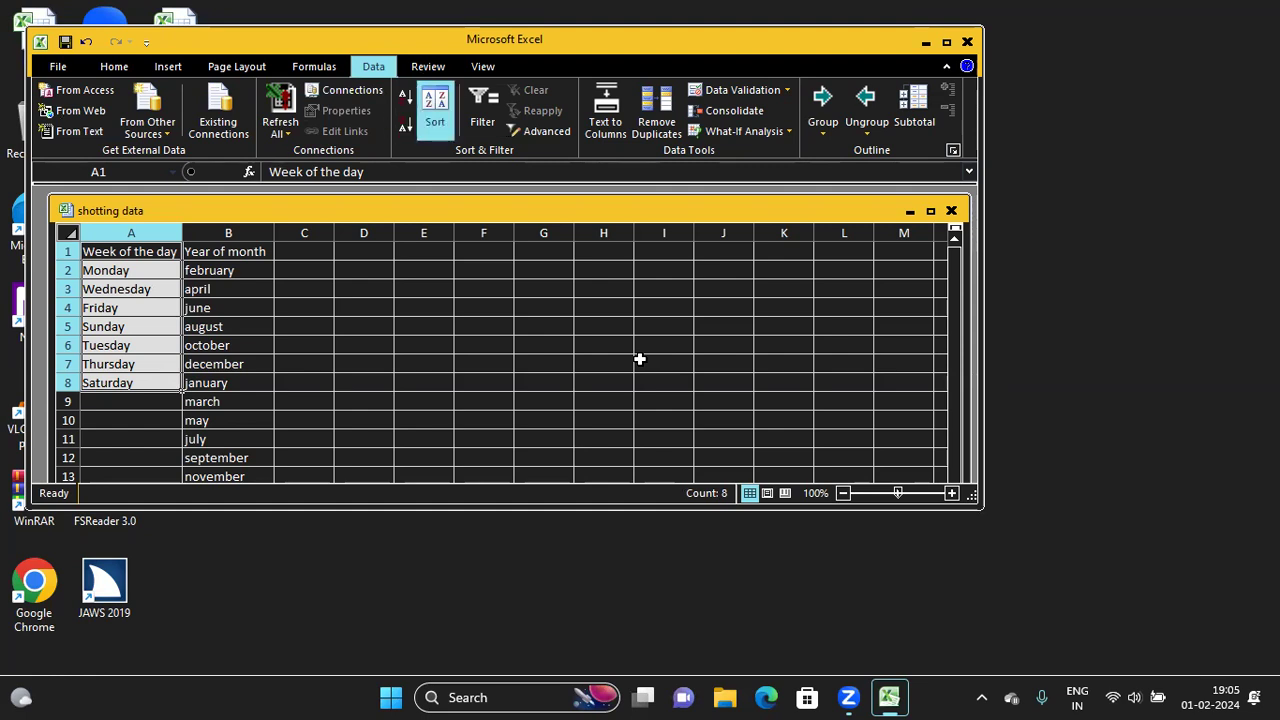
pyautogui.press('Return')
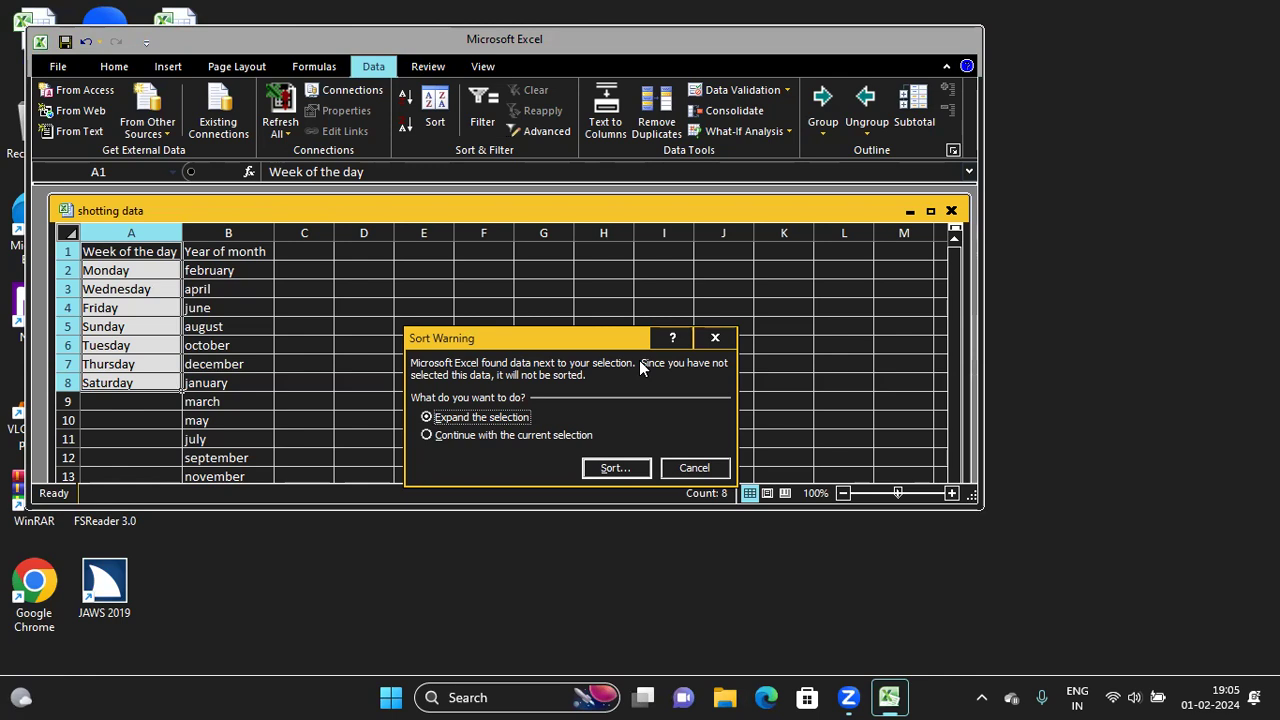
# Step: Choose to continue with the current selection and proceed to the sort settings
pyautogui.press('Down')
pyautogui.press('Up')
pyautogui.press('Down')
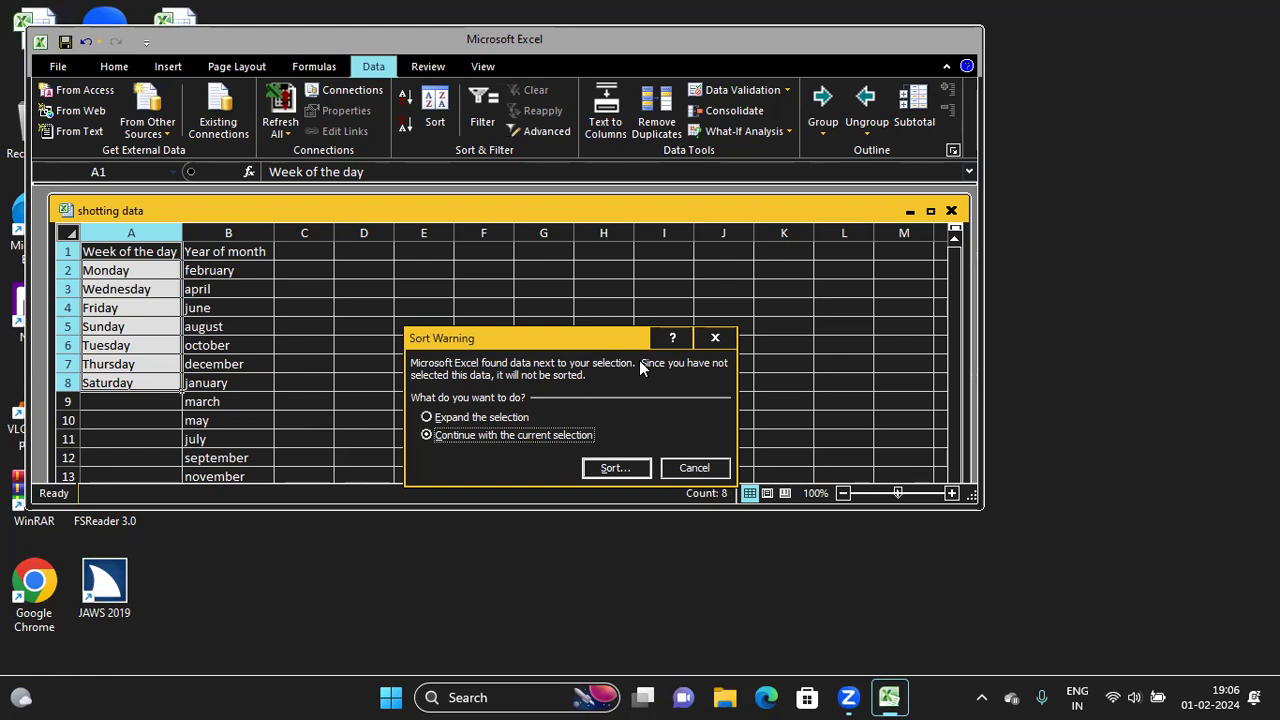
pyautogui.press('Up')
pyautogui.press('Down')
pyautogui.press('Tab')
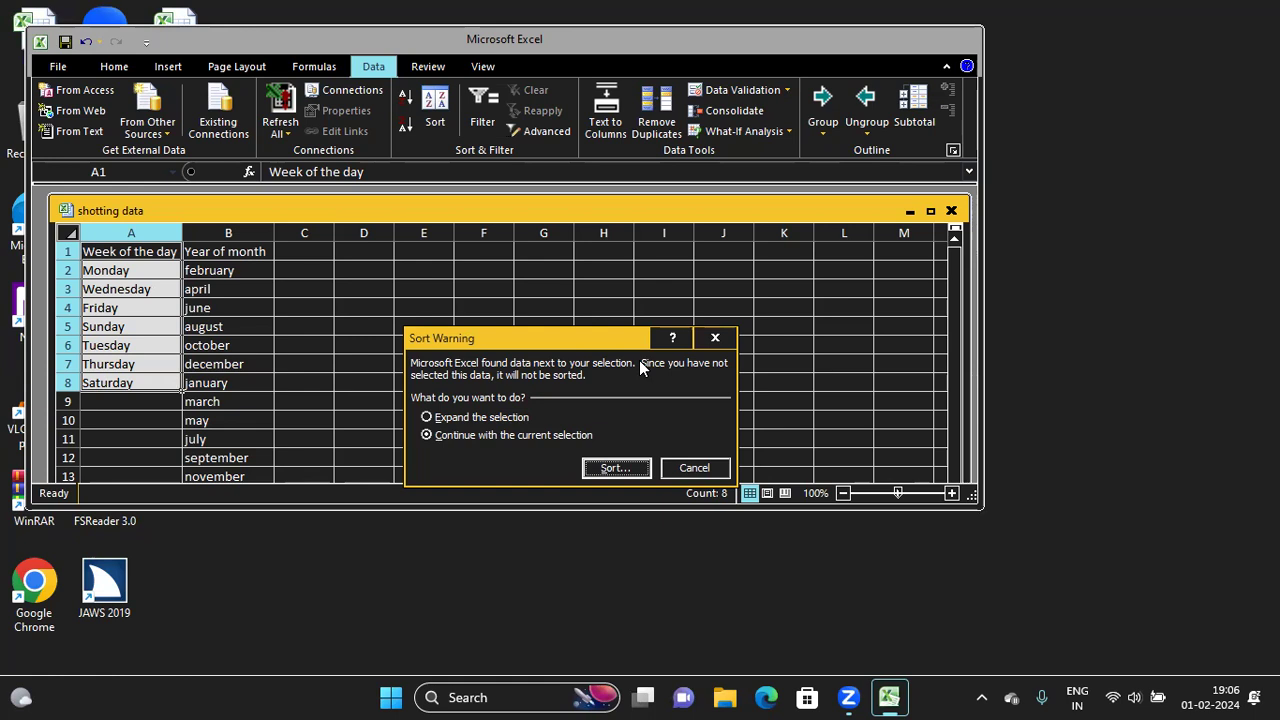
pyautogui.press('Return')
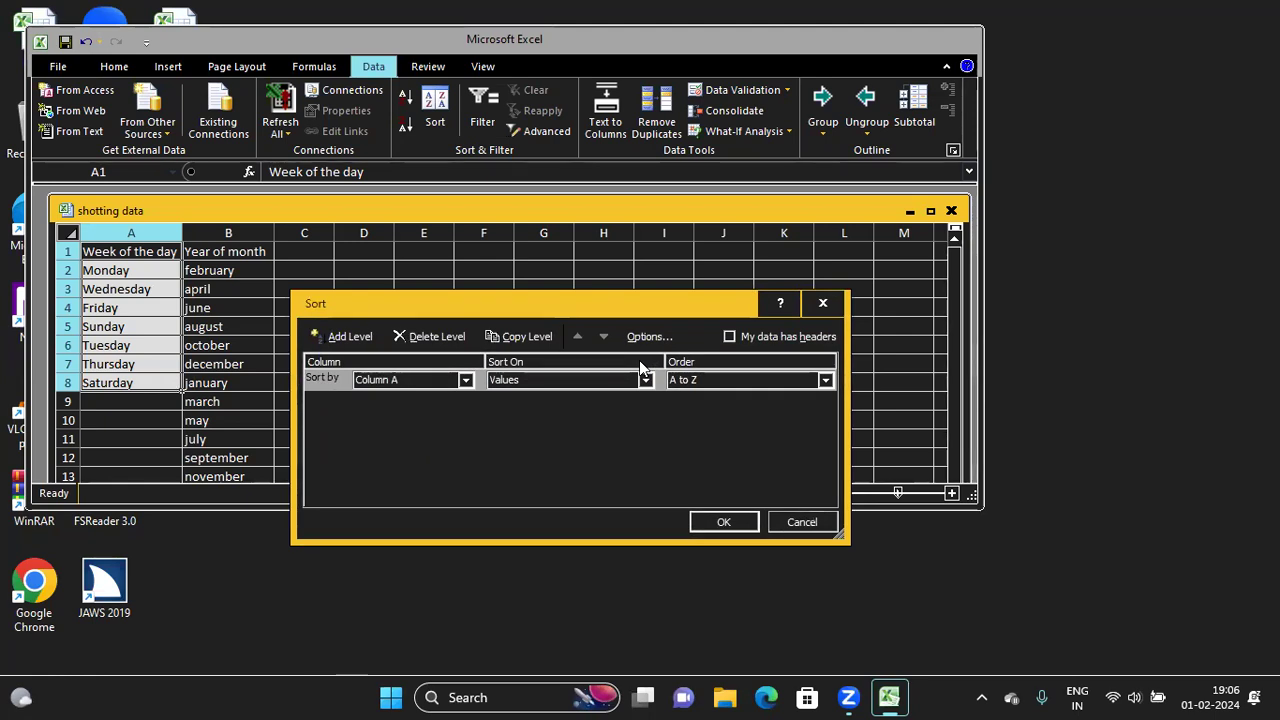
# Step: Set the sort to treat the first row of the selected data as headers
pyautogui.press('Tab')
pyautogui.press('Tab')
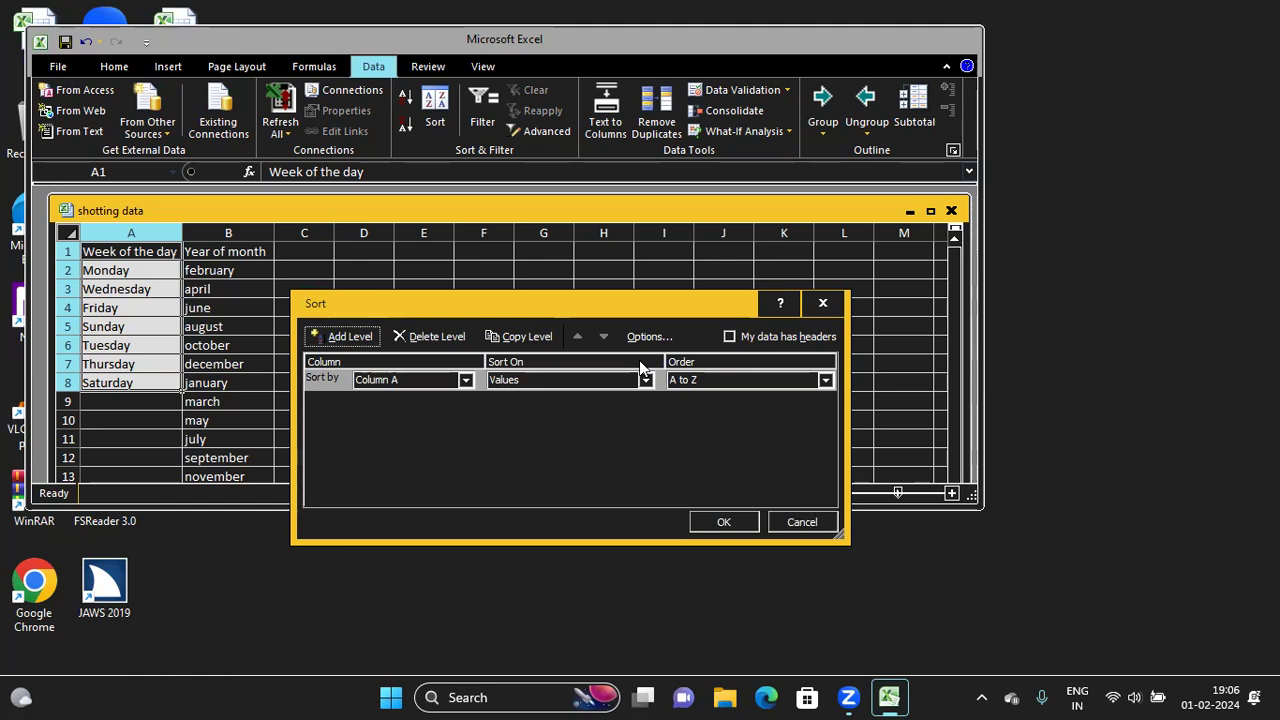
pyautogui.press('Tab')
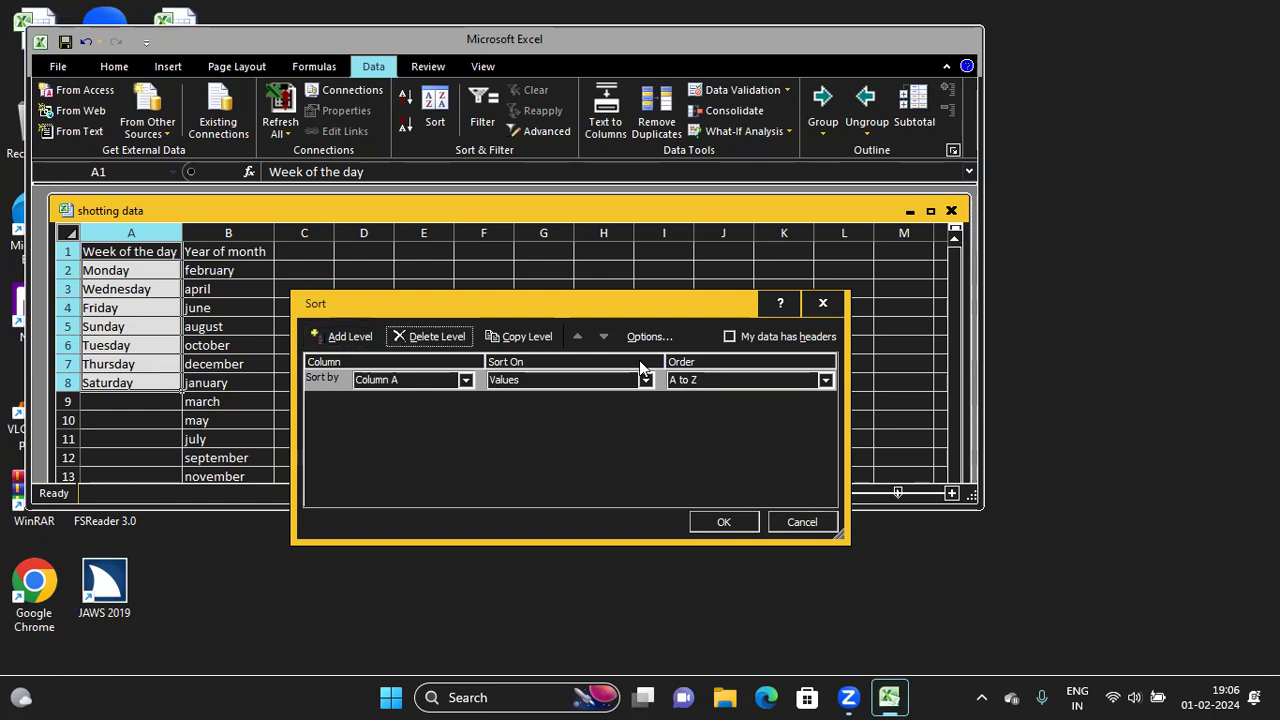
pyautogui.press('Tab')
pyautogui.press('Tab')
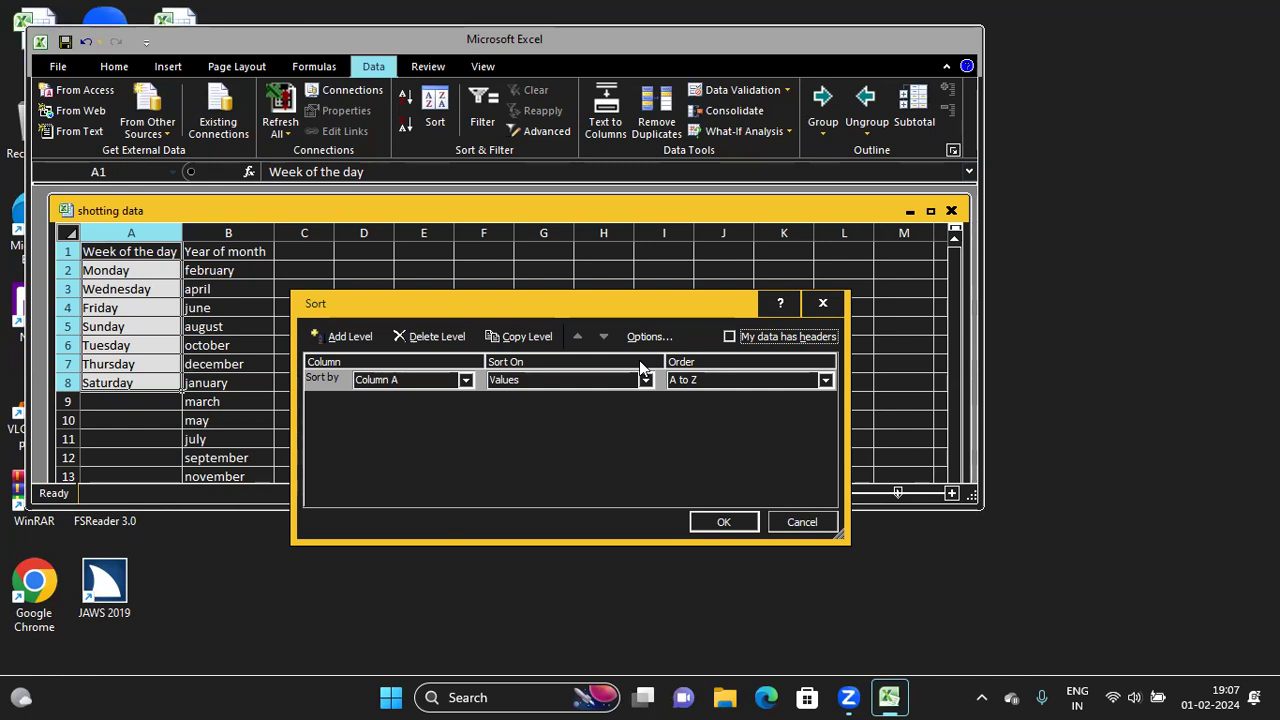
pyautogui.hotkey('alt', 'h')
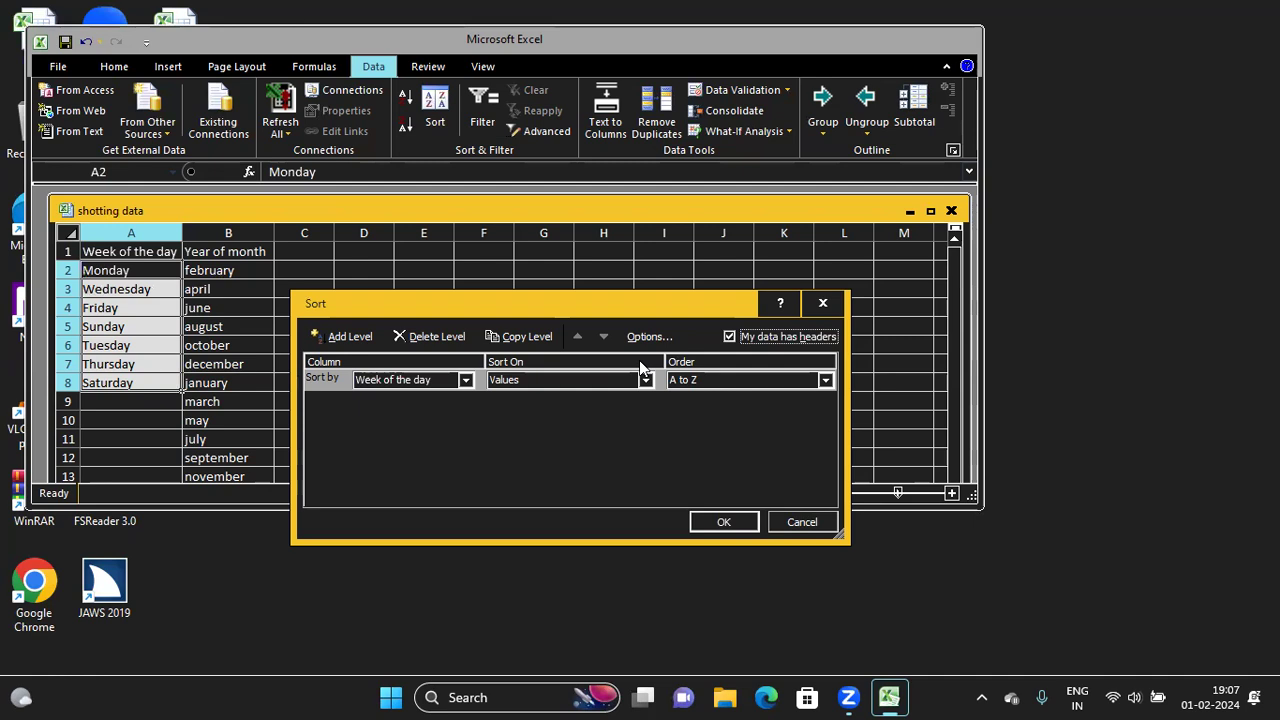
# Step: Keep Week of the day as the column to sort by in the first sort level
pyautogui.press('Tab')
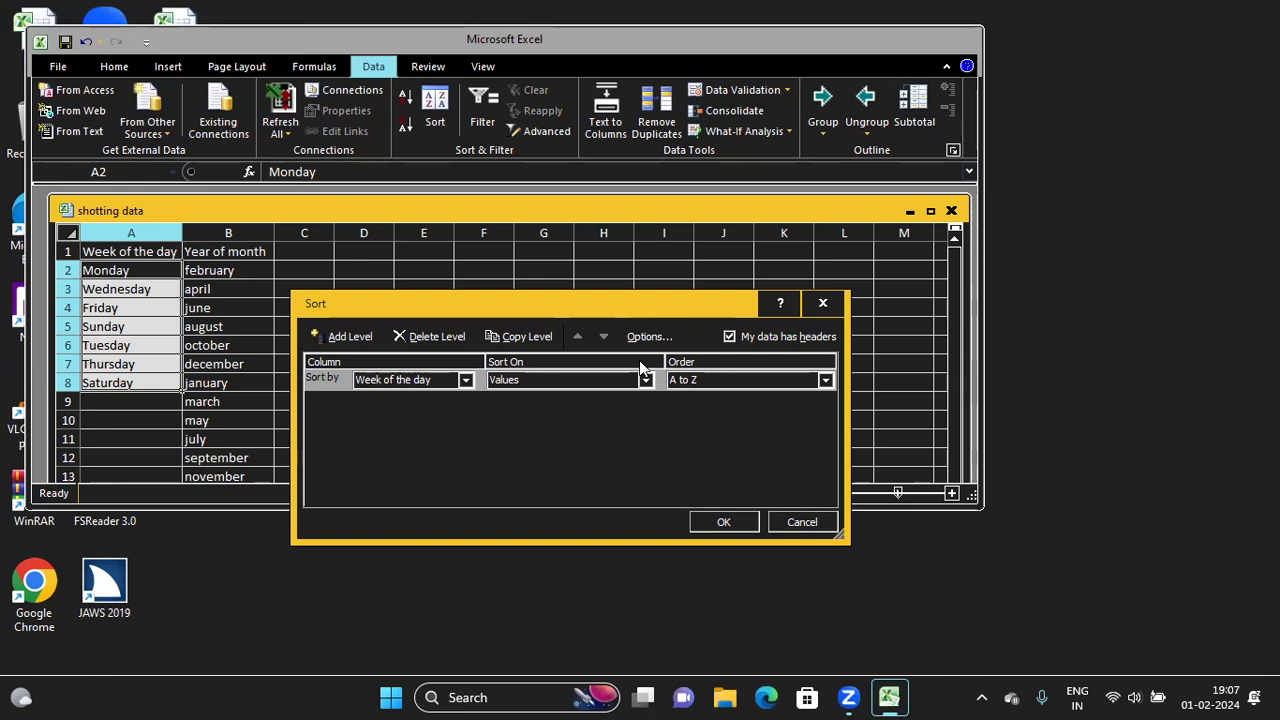
pyautogui.press('Tab')
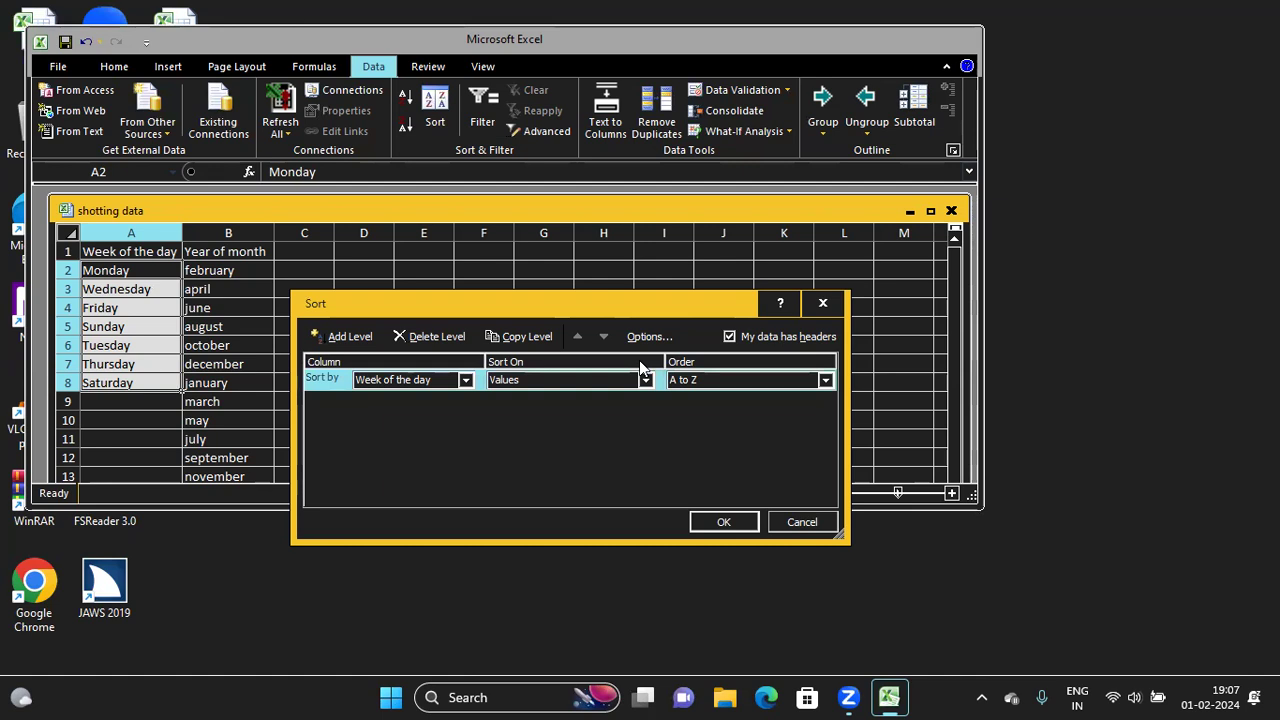
pyautogui.press('Tab')
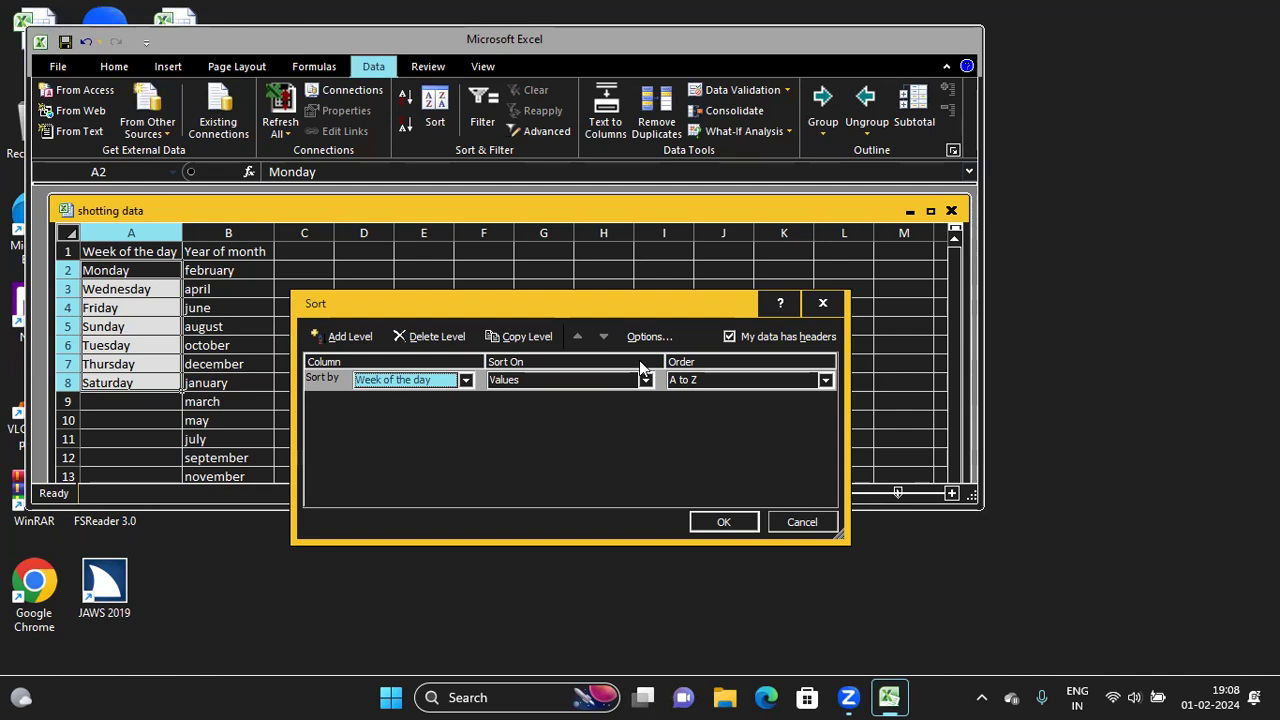
pyautogui.hotkey('alt', 'Down')
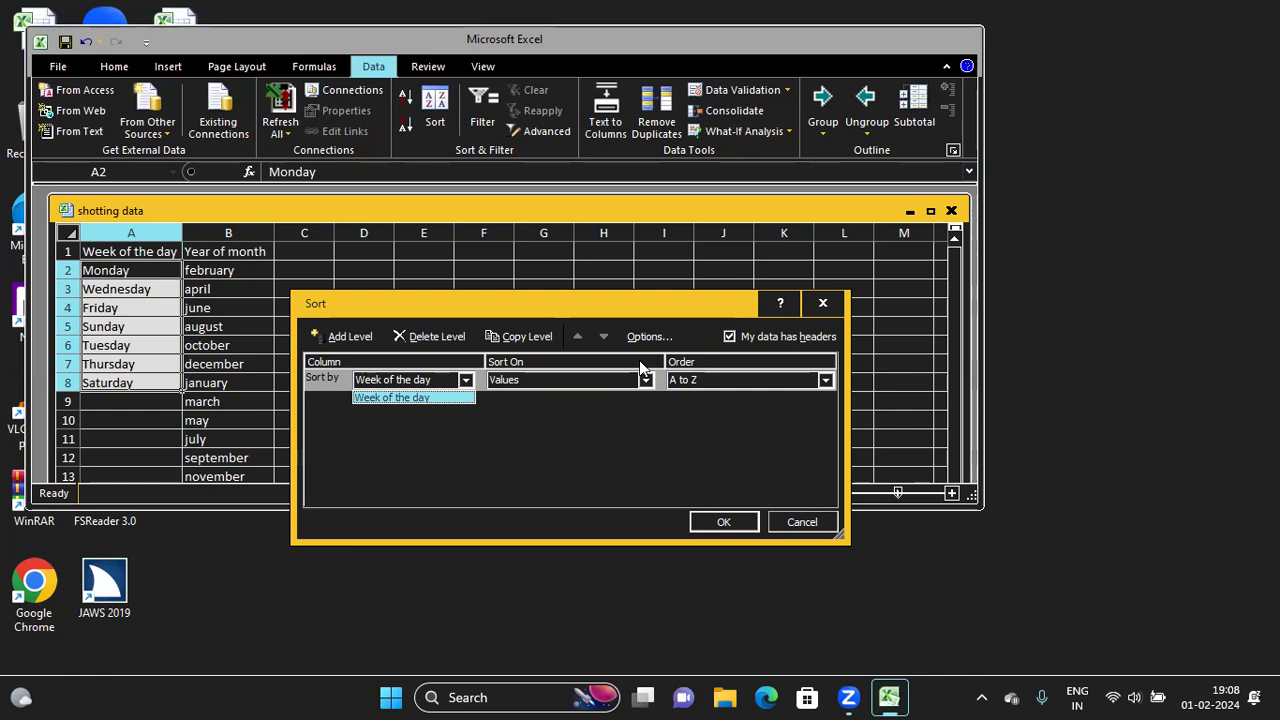
pyautogui.press('Tab')
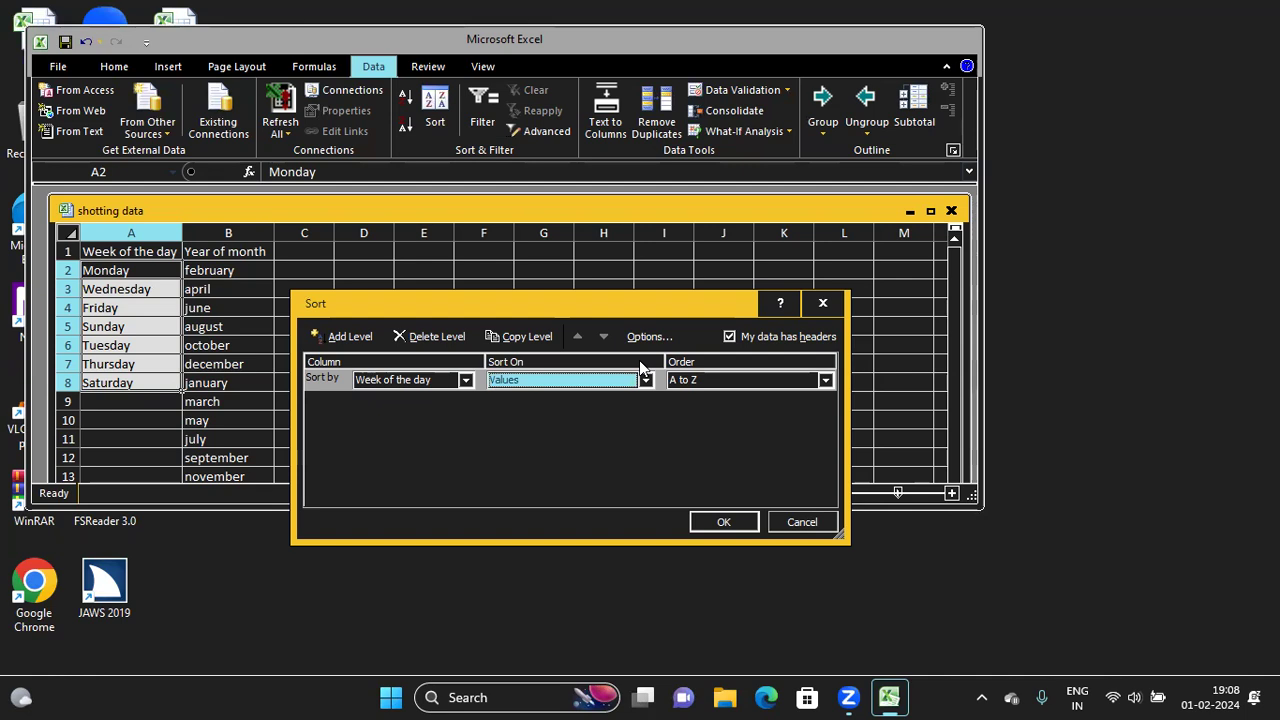
# Step: Choose Custom List as the order for the Week of the day sort level
pyautogui.press('Tab')
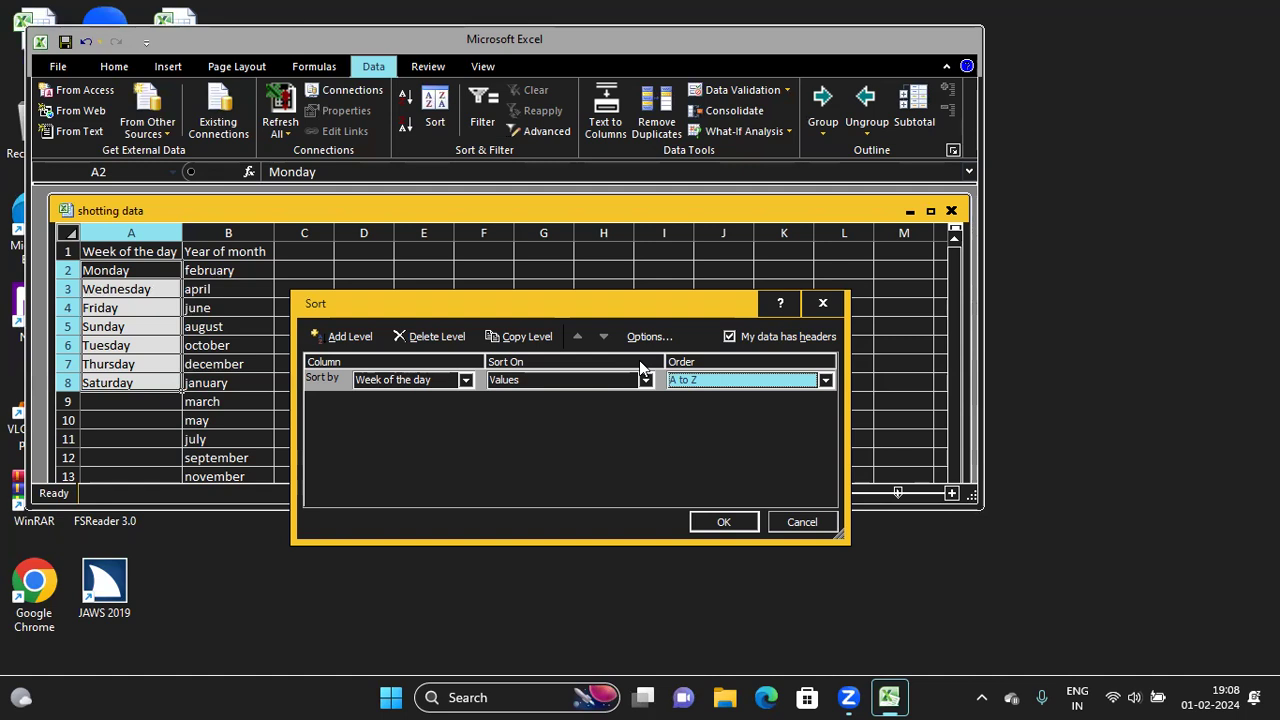
pyautogui.hotkey('alt', 'Down')
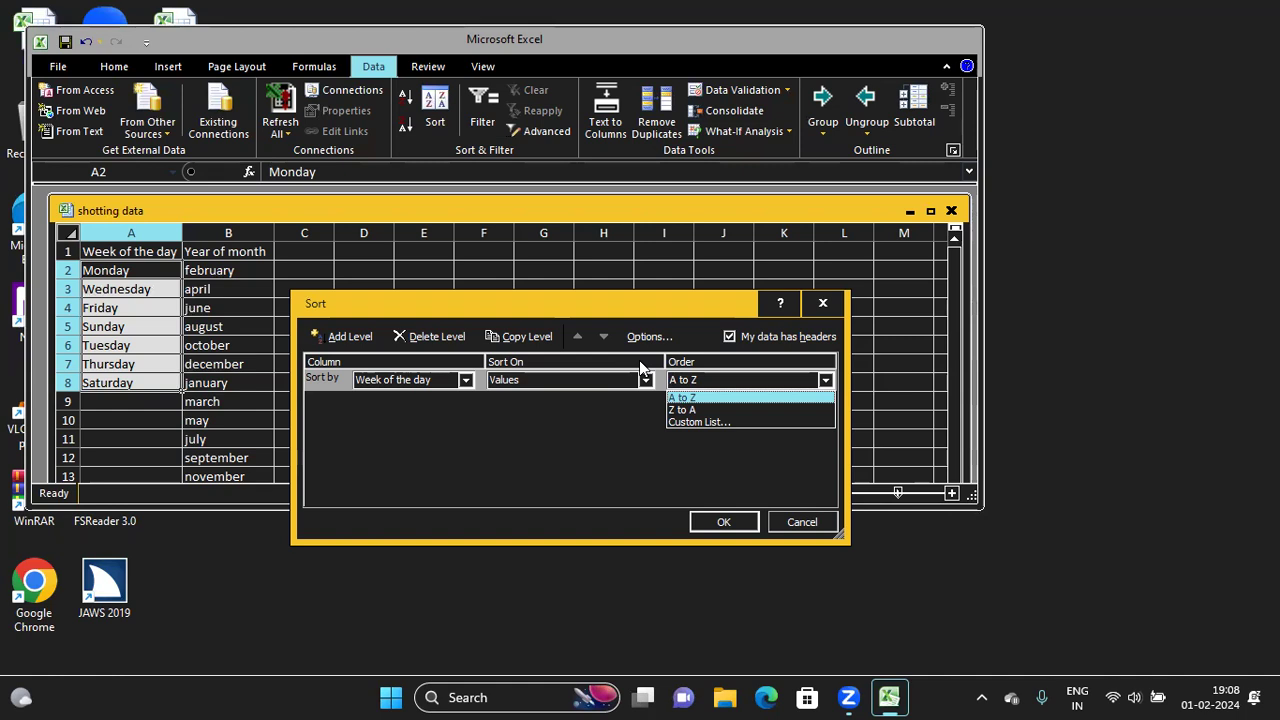
pyautogui.press('Down')
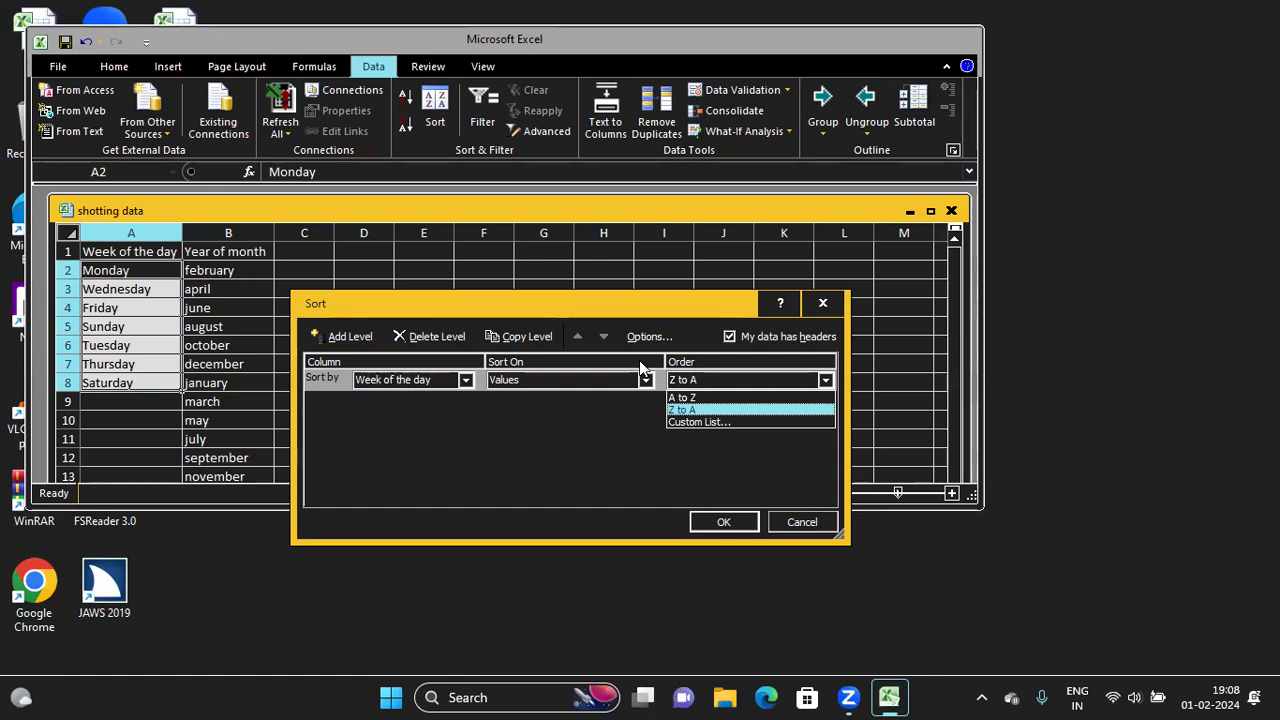
pyautogui.press('Down')
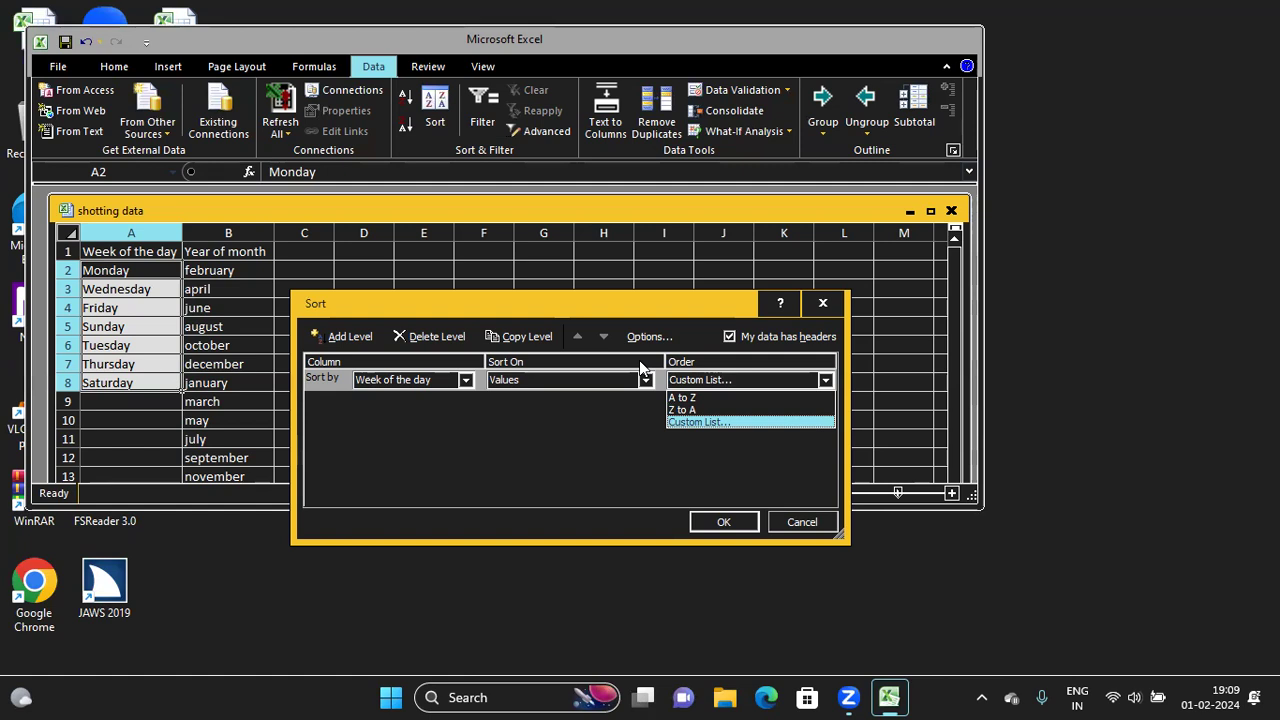
pyautogui.press('Up')
pyautogui.press('Down')
pyautogui.press('Return')
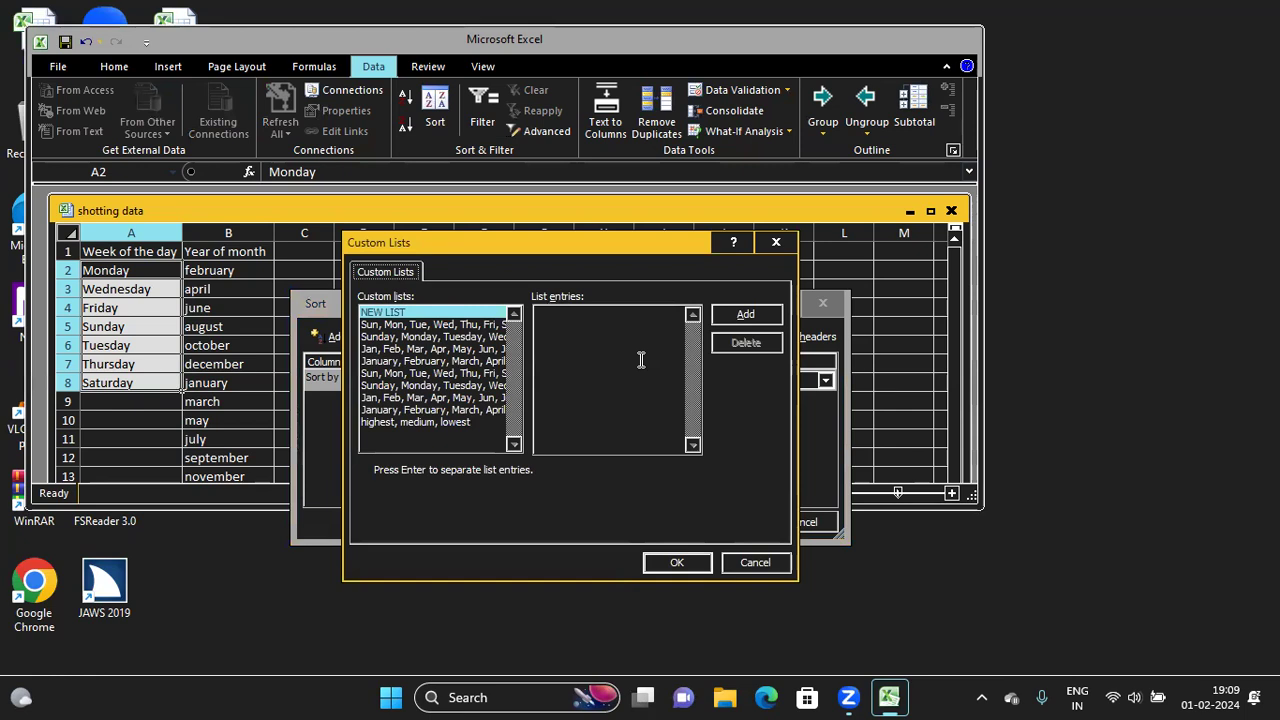
pyautogui.press('Tab')
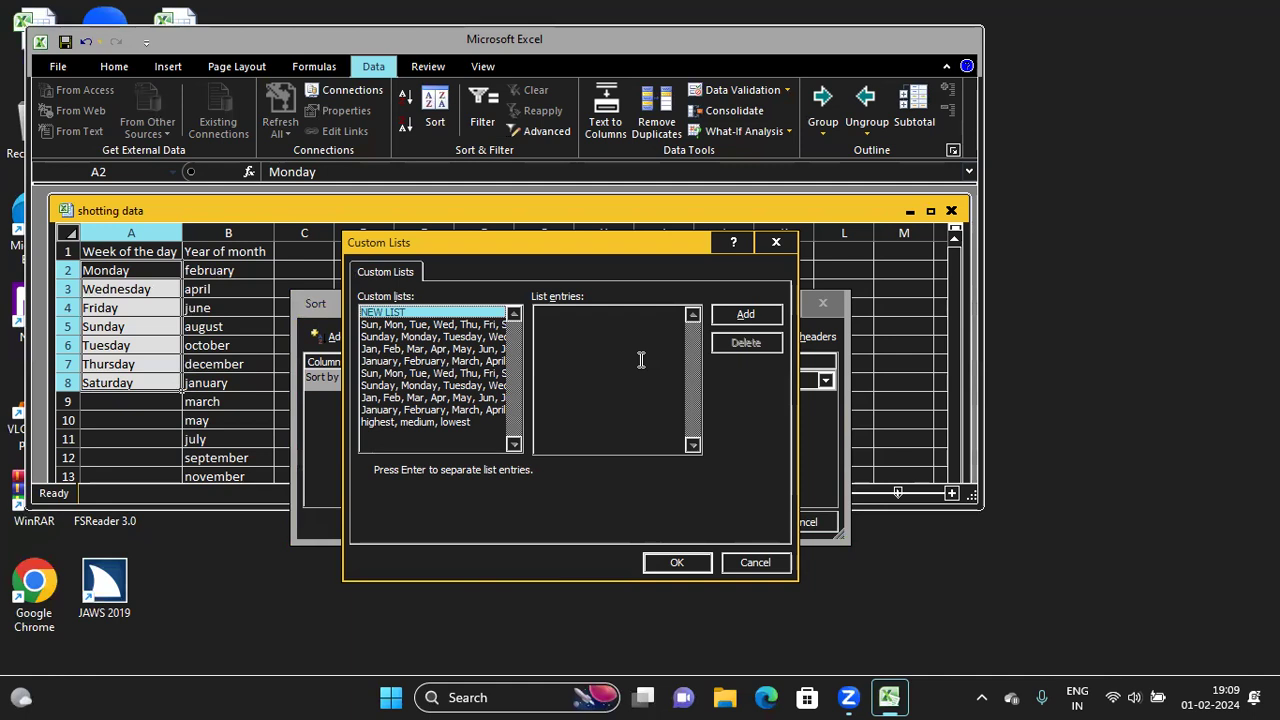
pyautogui.press('Down')
pyautogui.press('Up')
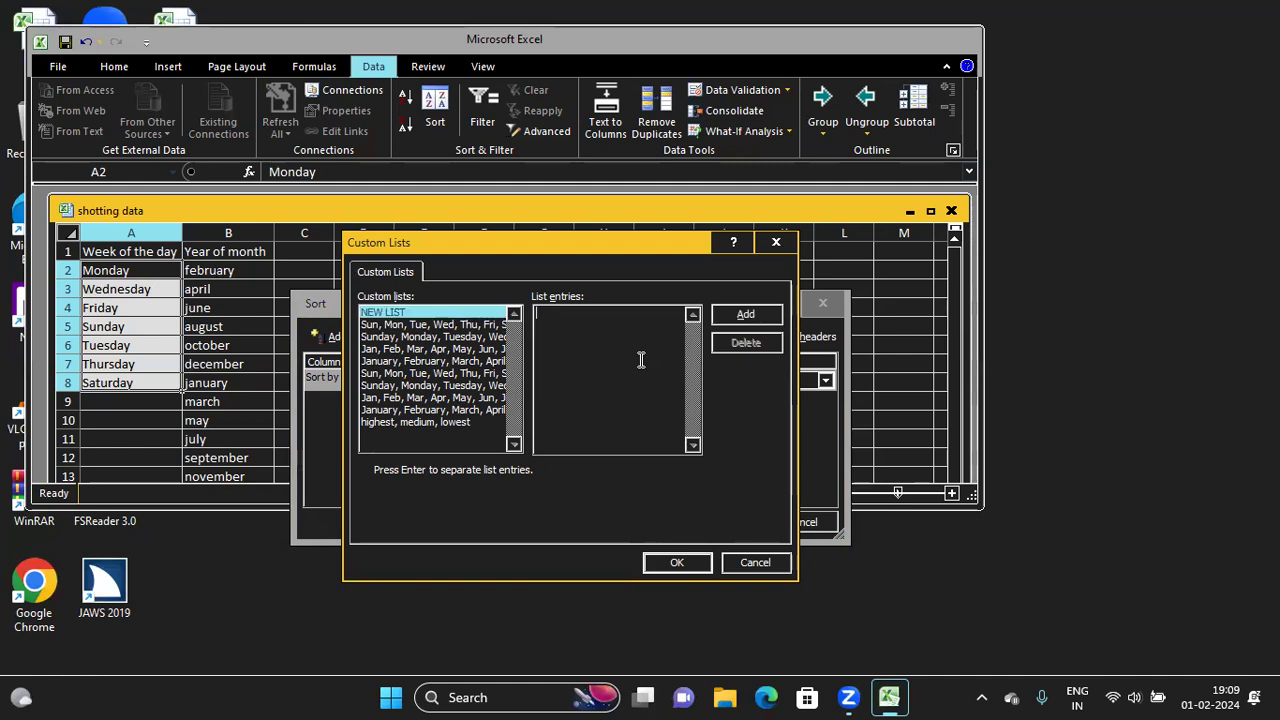
pyautogui.press('Tab')
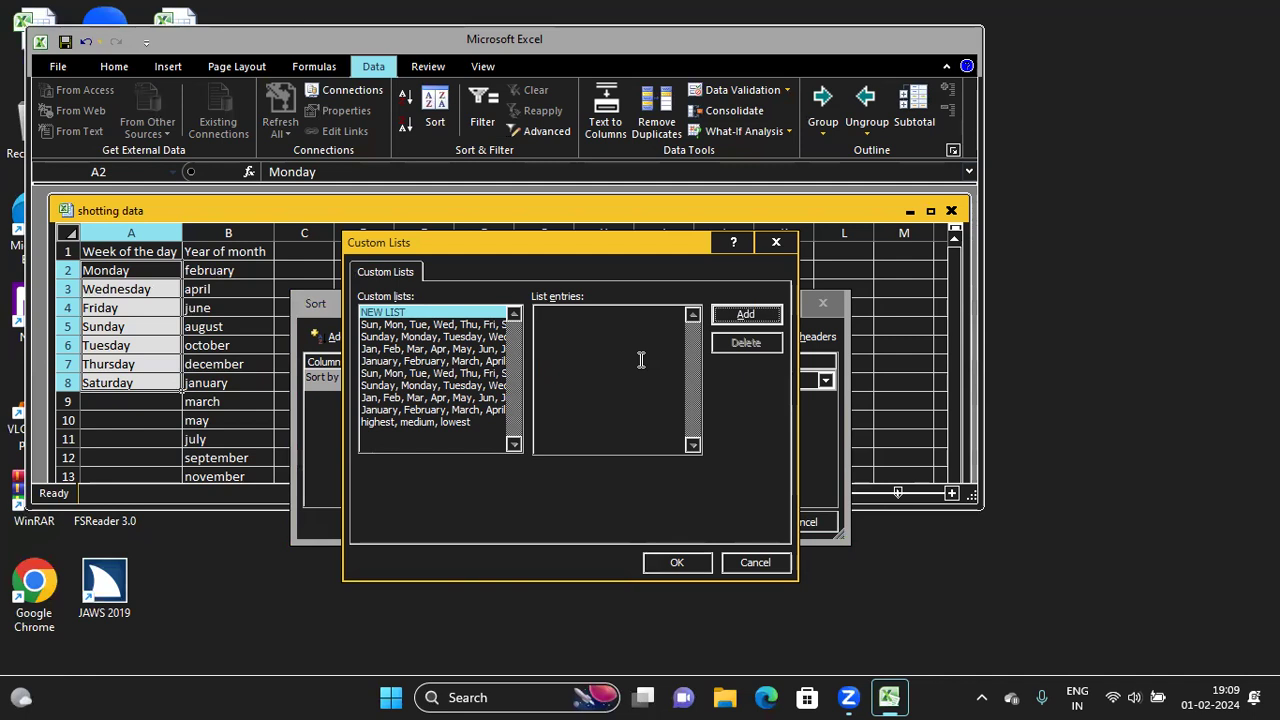
pyautogui.hotkey('shift', 'Tab')
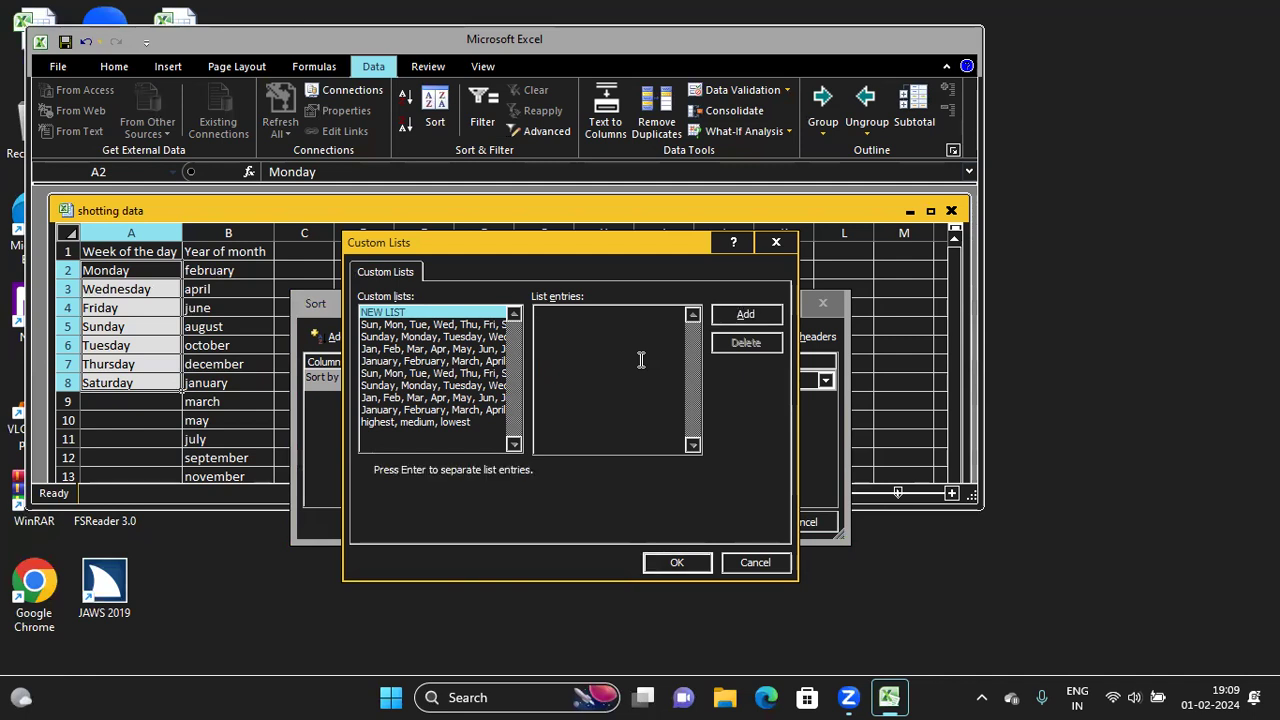
pyautogui.hotkey('shift', 'Tab')
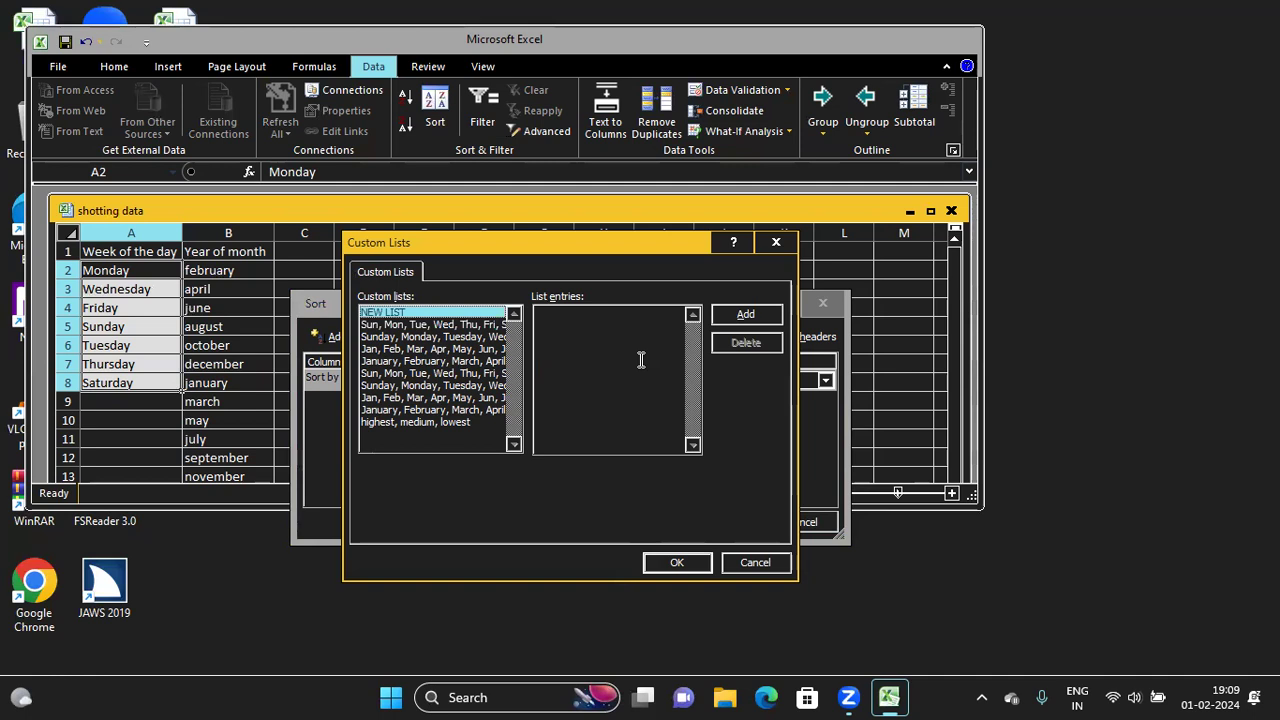
# Step: Set the sort order to the built-in list of full weekday names, Sunday, Monday, Tuesday through Saturday
pyautogui.press('Down')
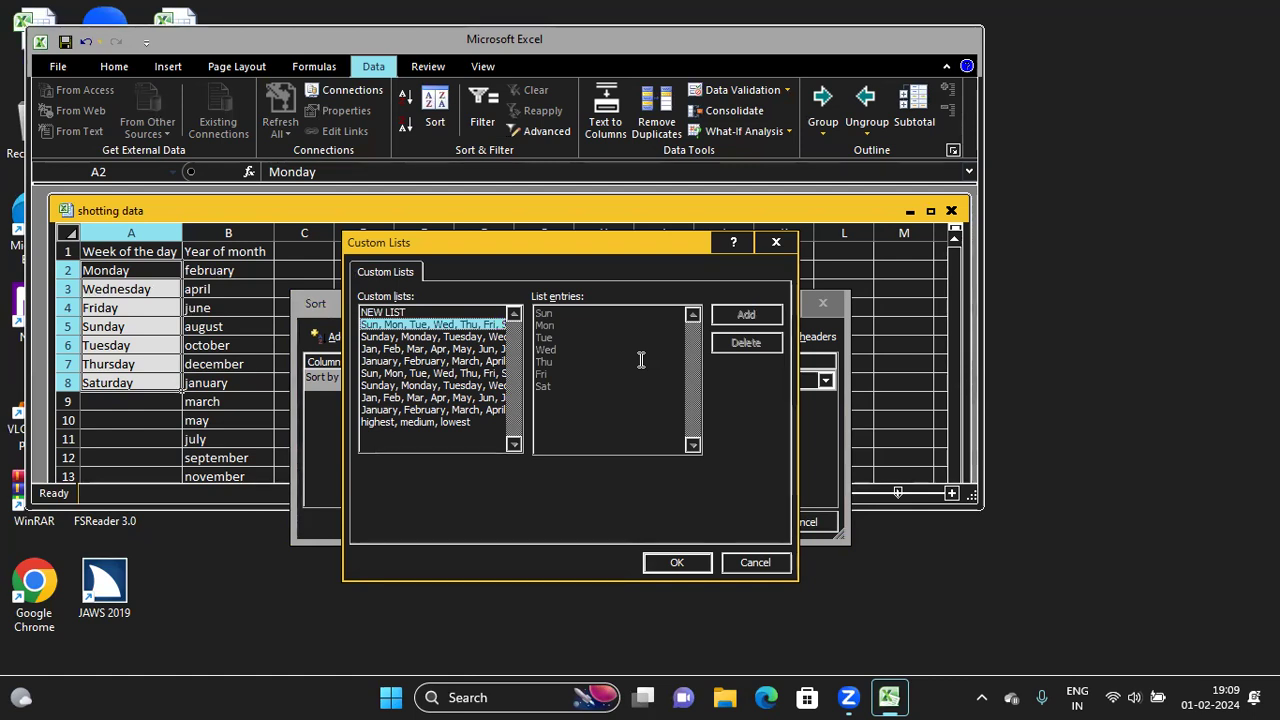
pyautogui.press('Down')
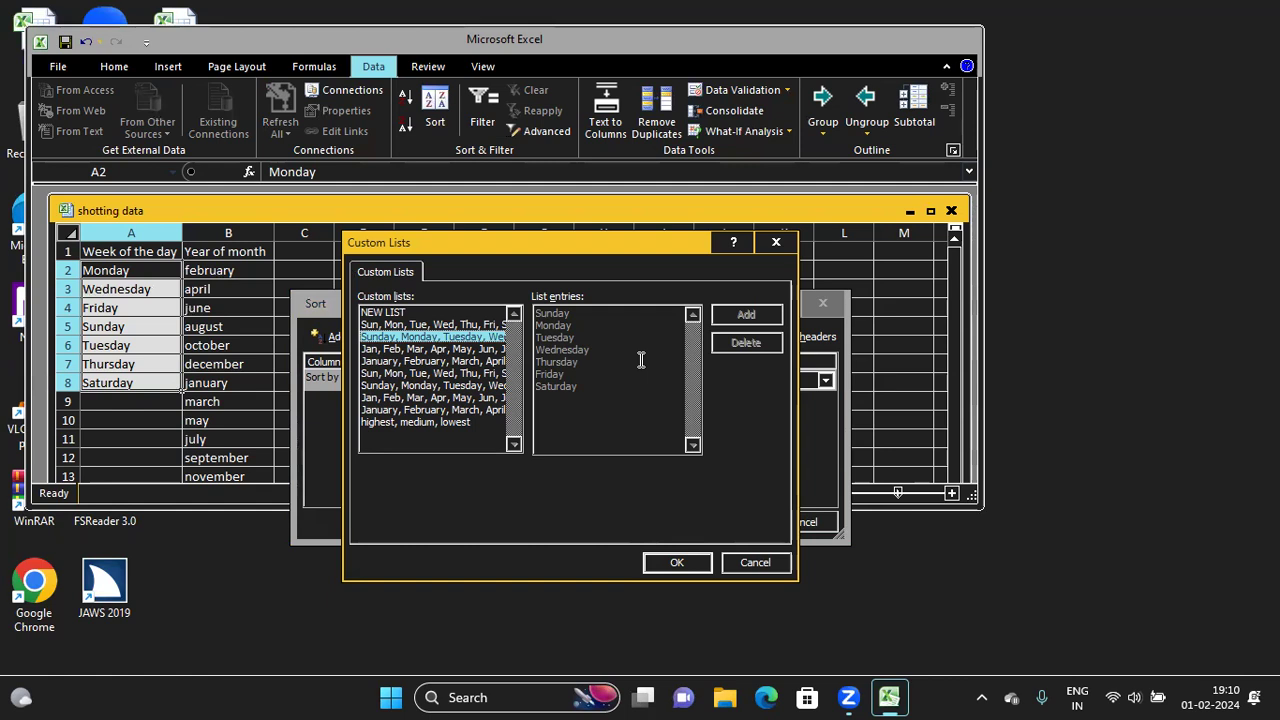
pyautogui.press('Up')
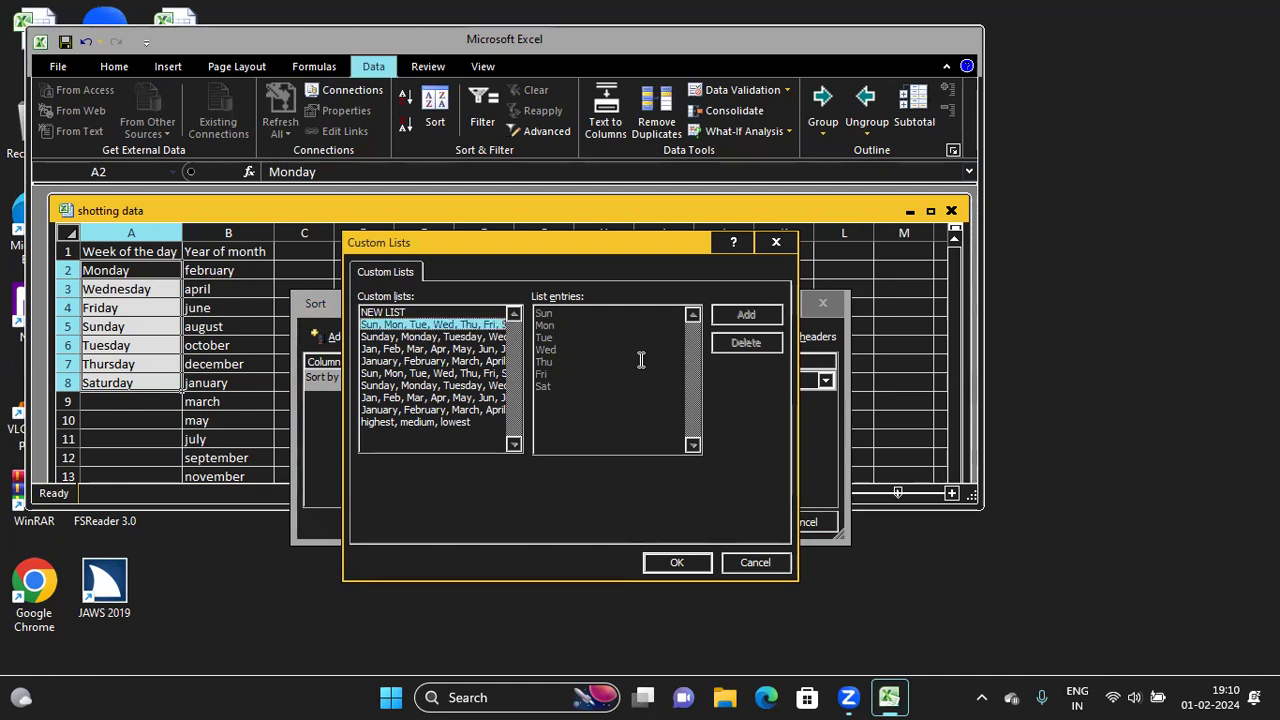
pyautogui.press('Down')
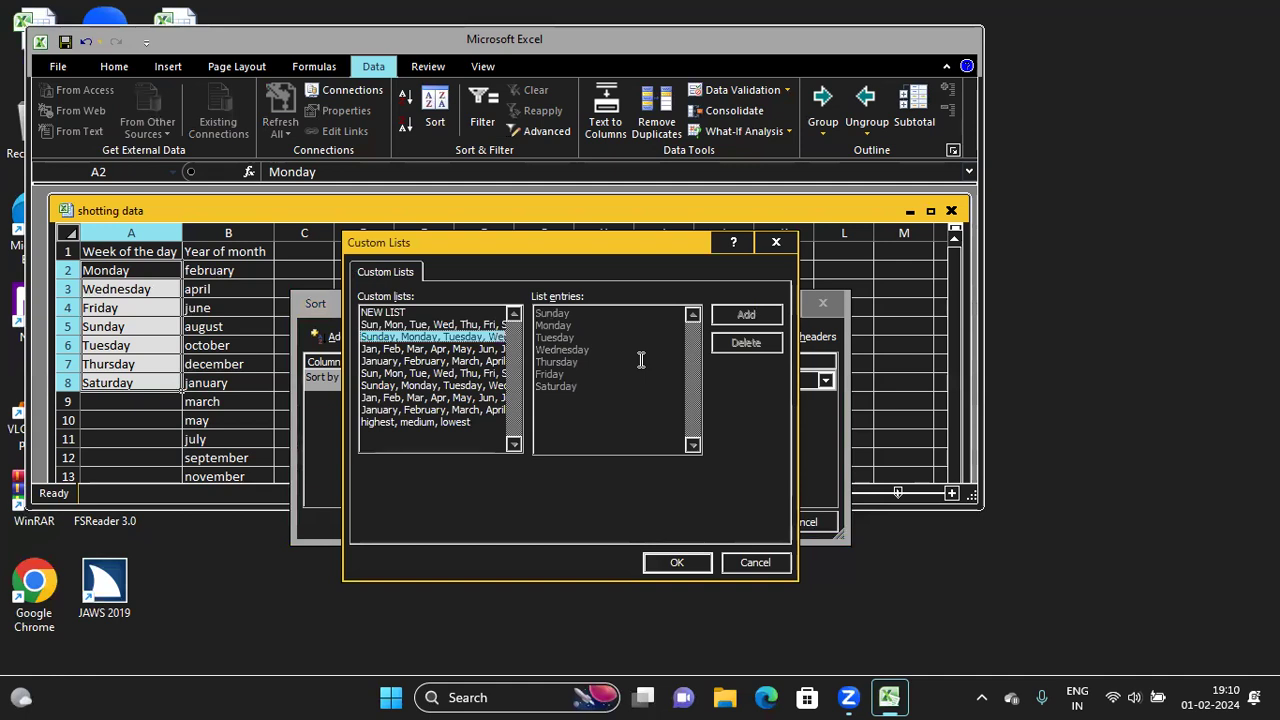
pyautogui.press('Down')
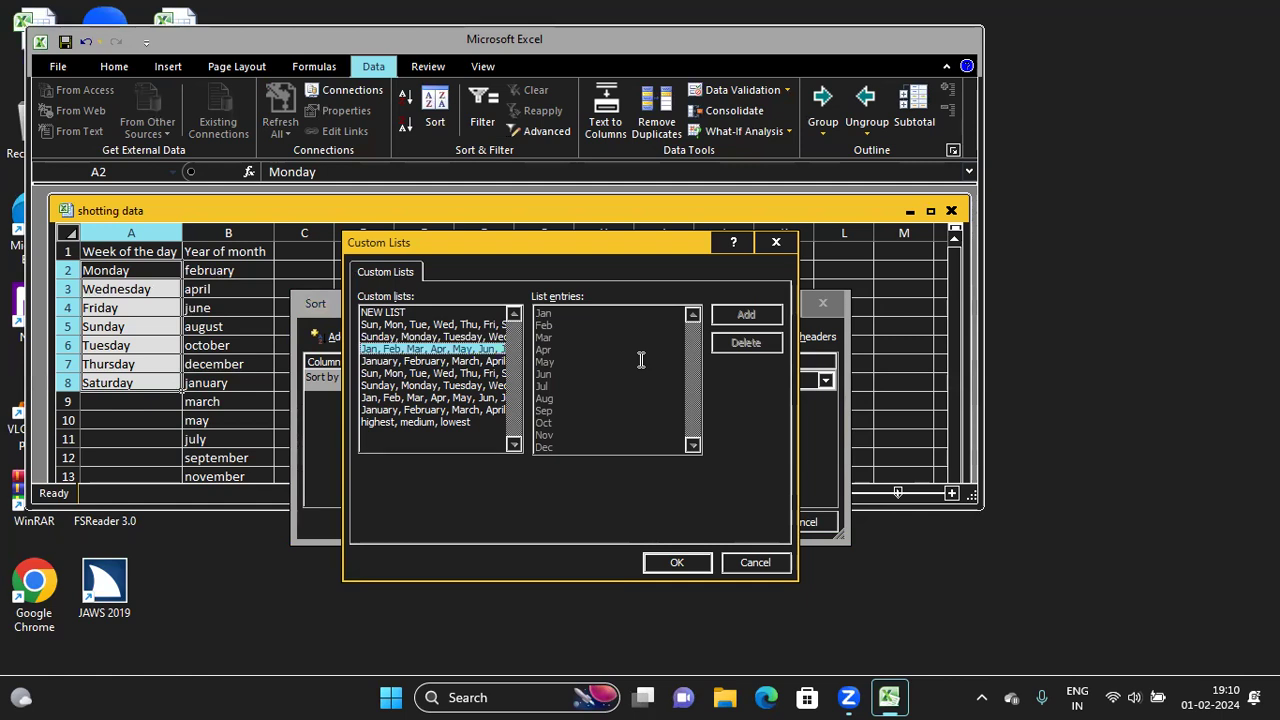
pyautogui.press('Down')
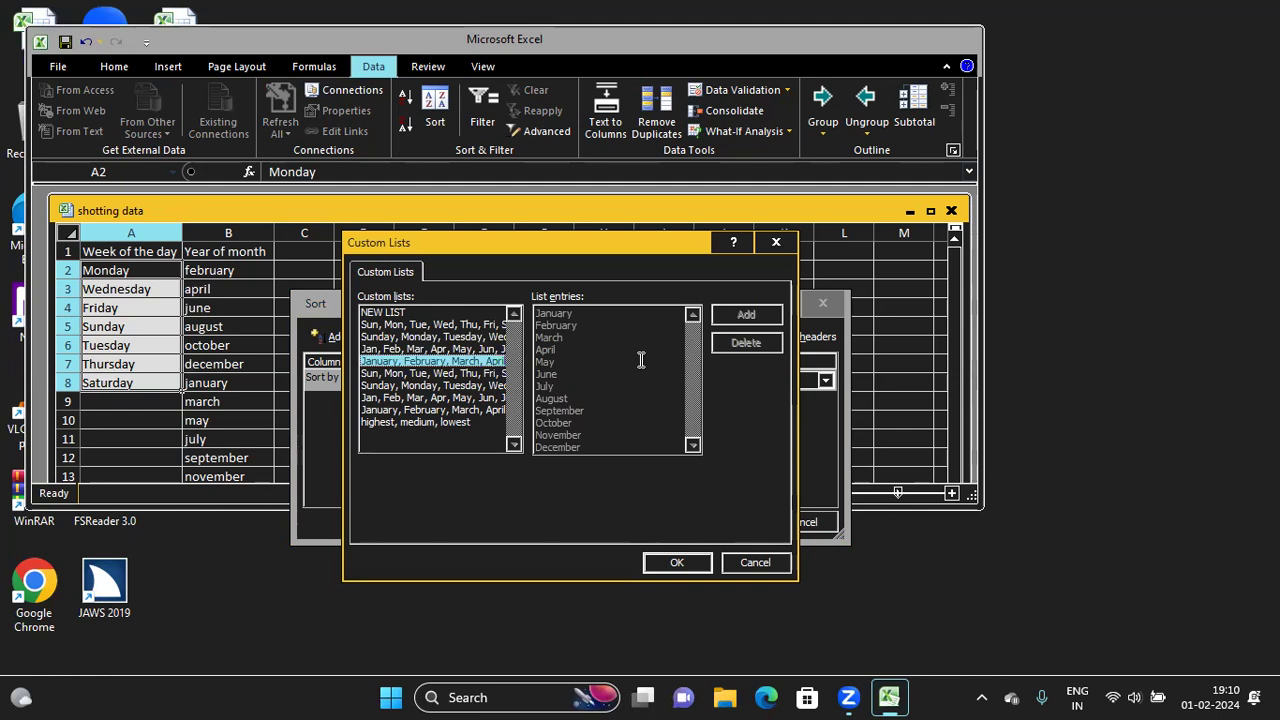
pyautogui.press('Up')
pyautogui.press('Up')
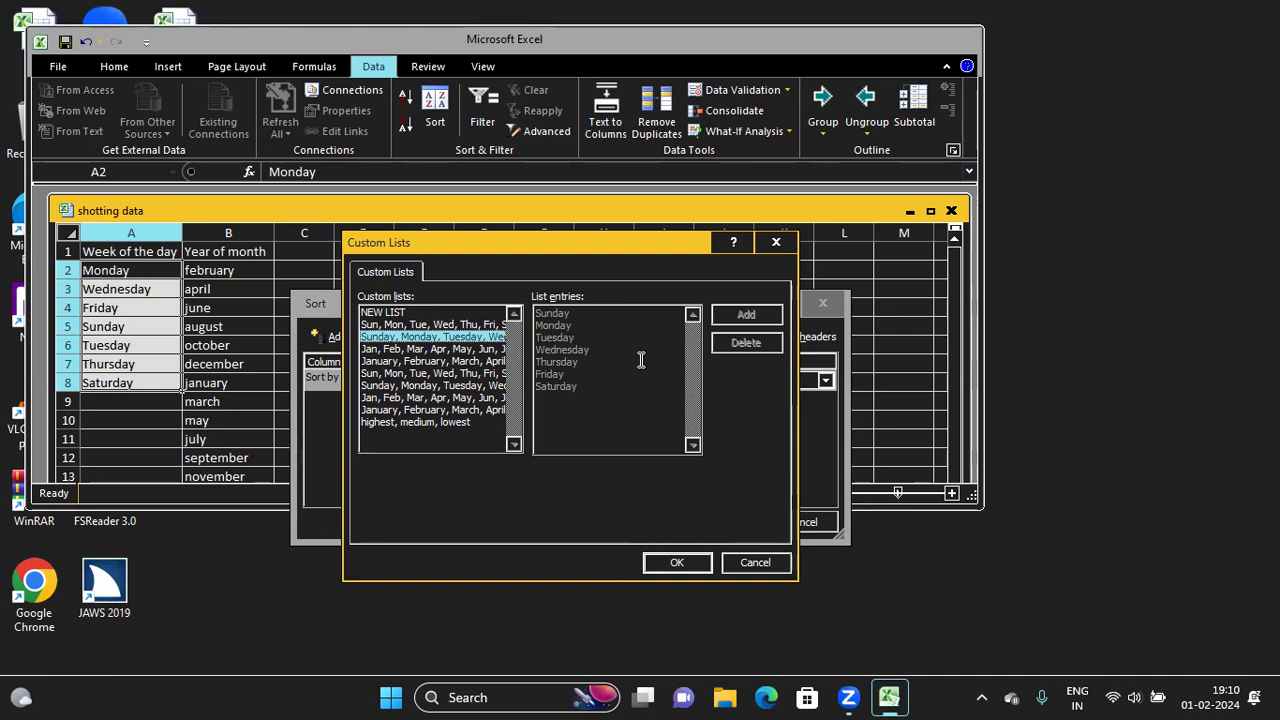
pyautogui.press('Tab')
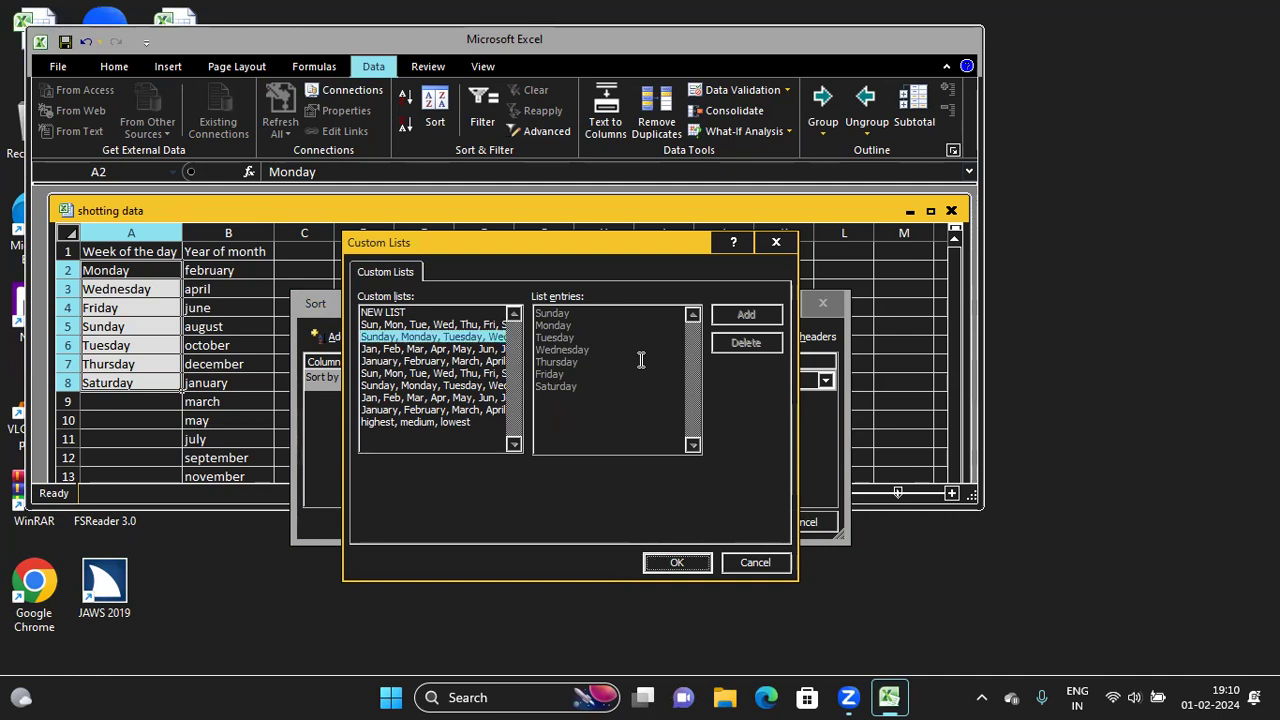
pyautogui.press('Return')
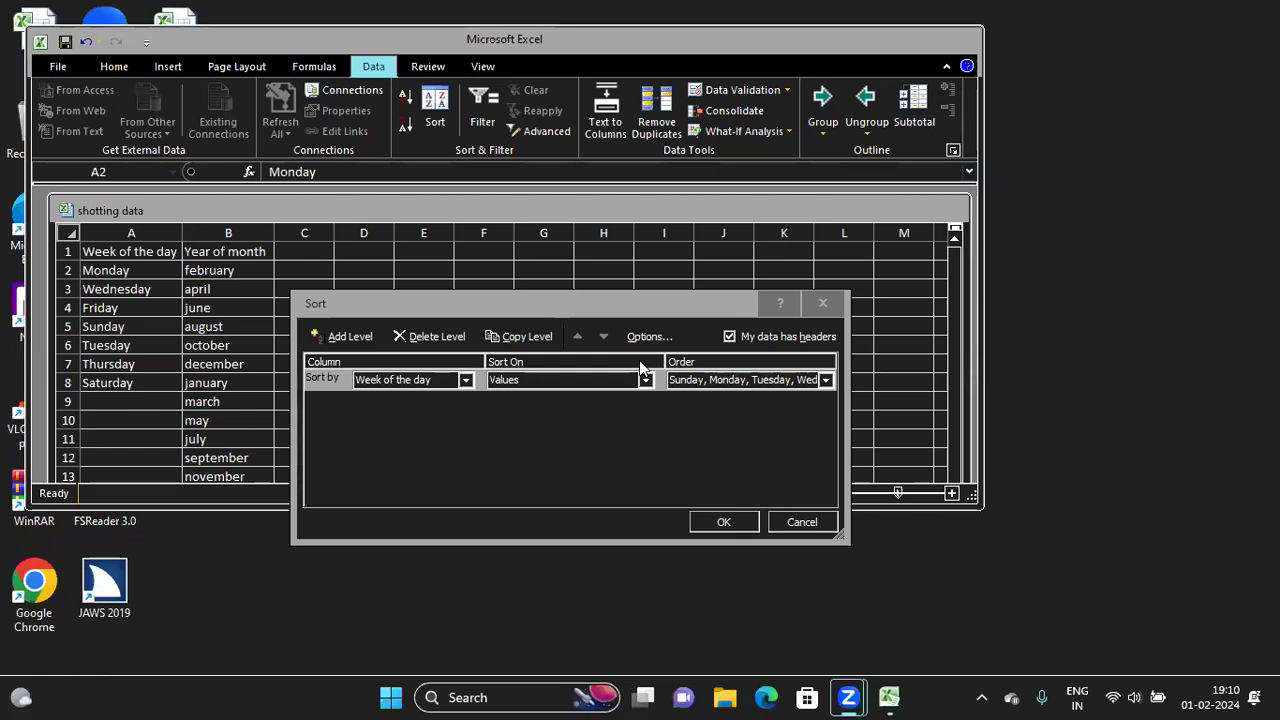
# Step: Return to the sort settings and apply the custom weekday sort to the Week of the day column
pyautogui.hotkey('alt', 'Tab')
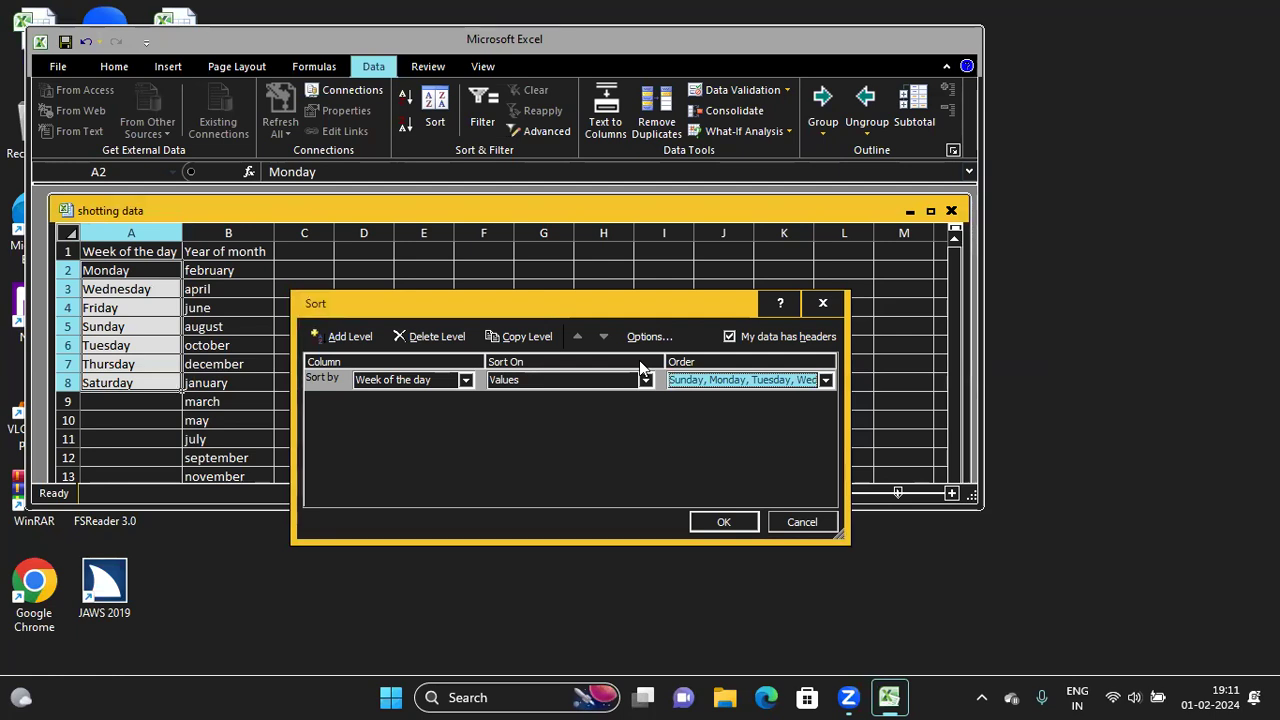
pyautogui.press('Tab')
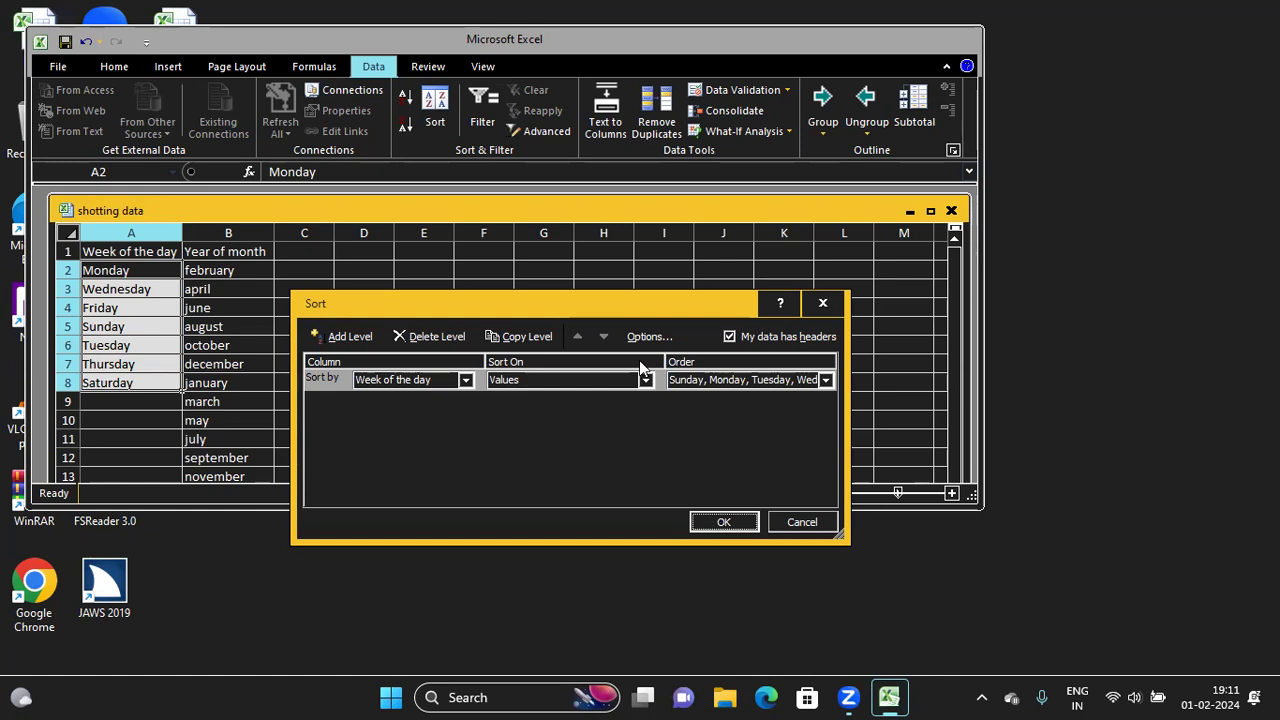
pyautogui.press('Return')
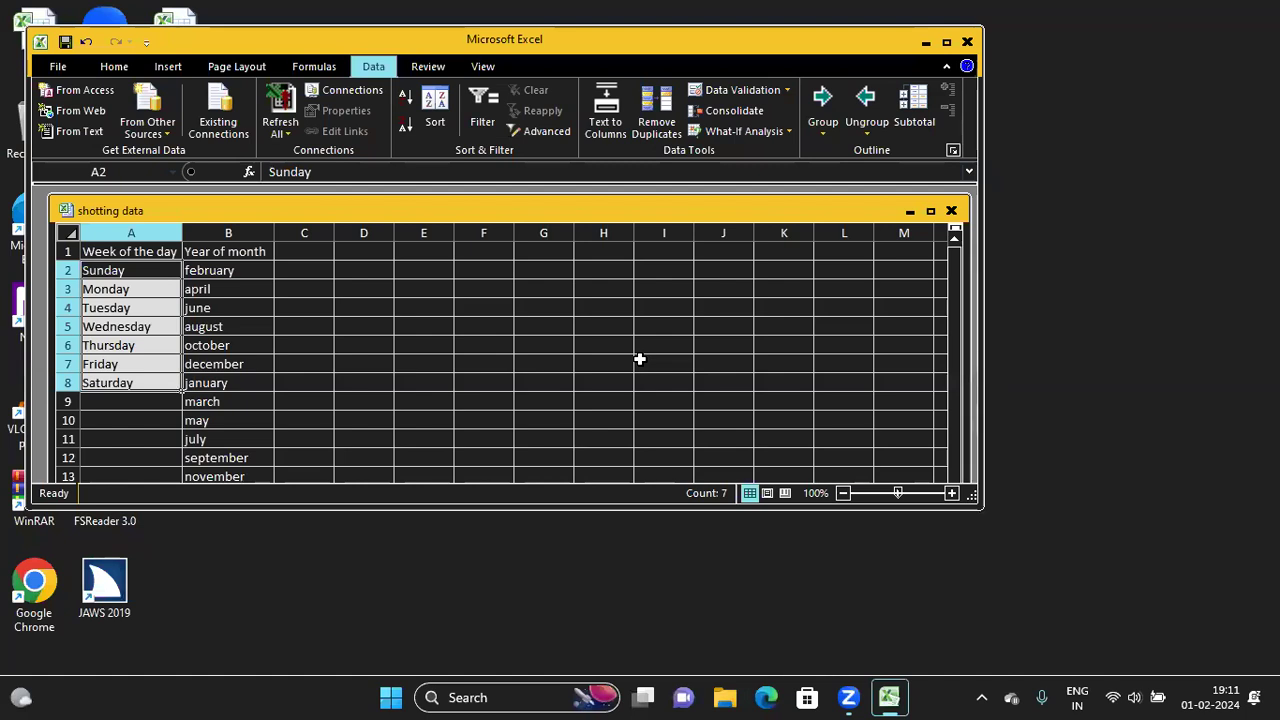
# Step: Examine the order of the weekdays in column A cell by cell down to row 8
pyautogui.press('Up')
pyautogui.press('Down')
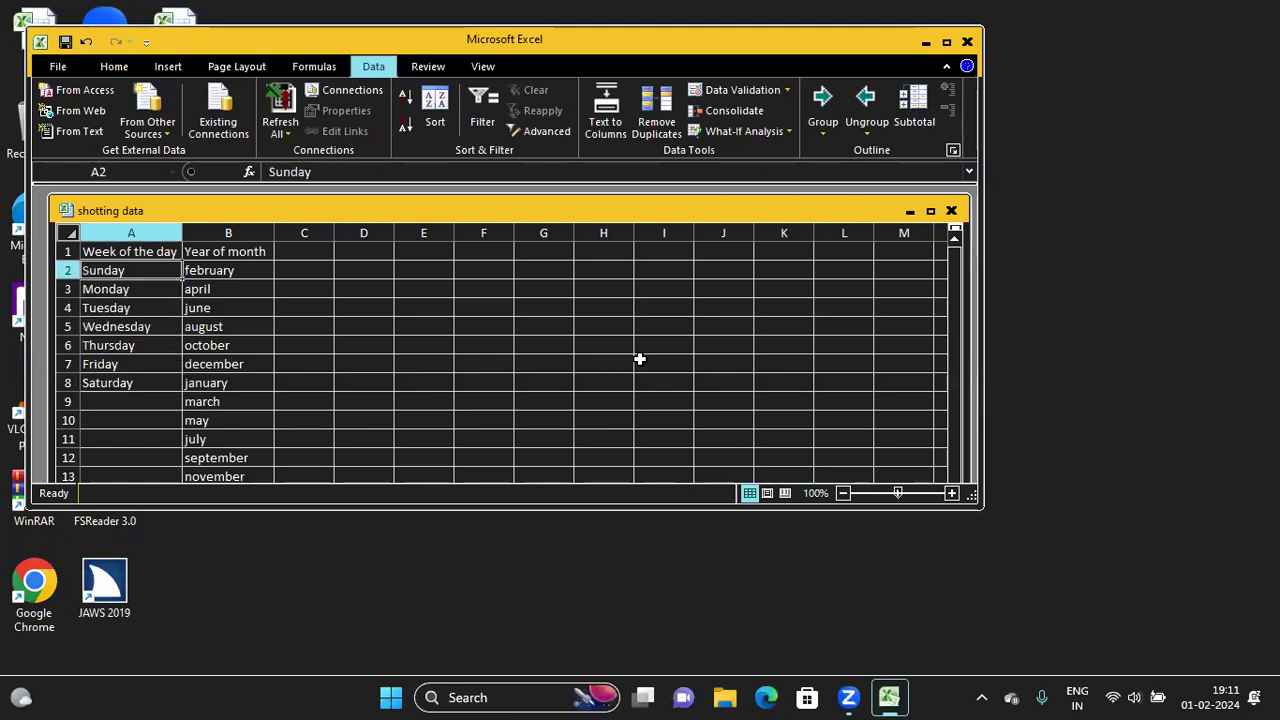
pyautogui.press('Down')
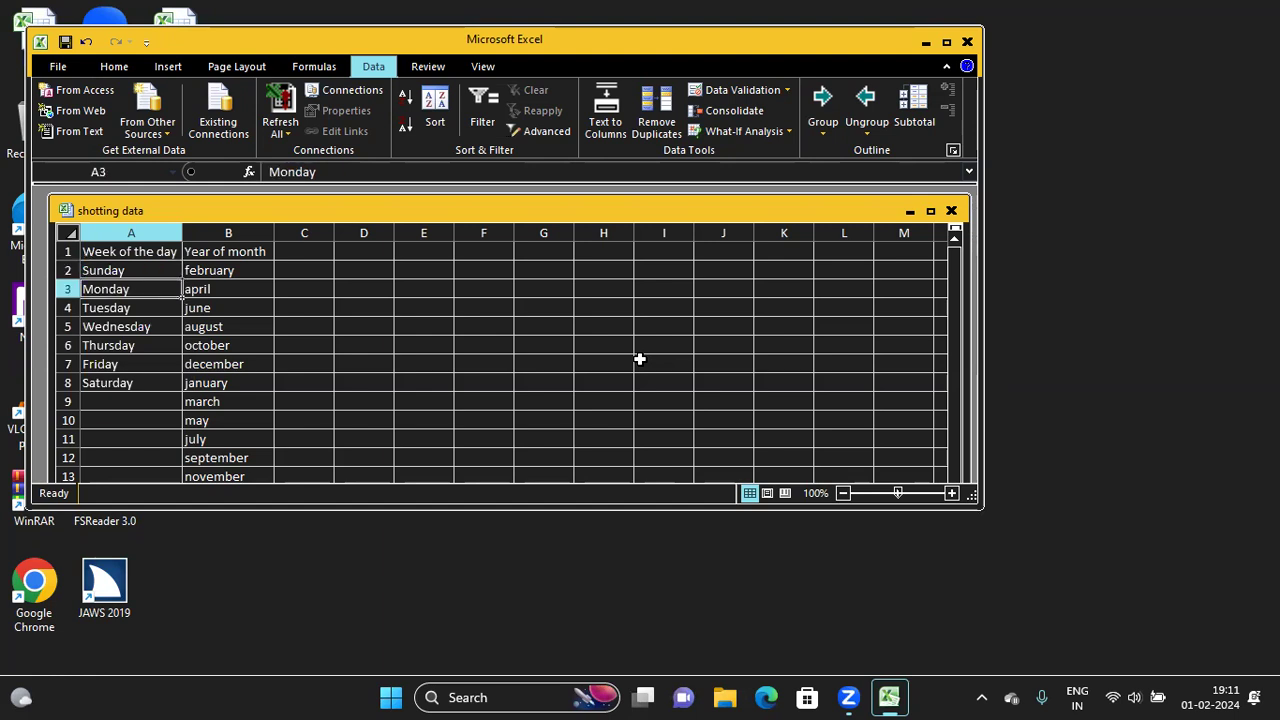
pyautogui.press('Down')
pyautogui.press('Down')
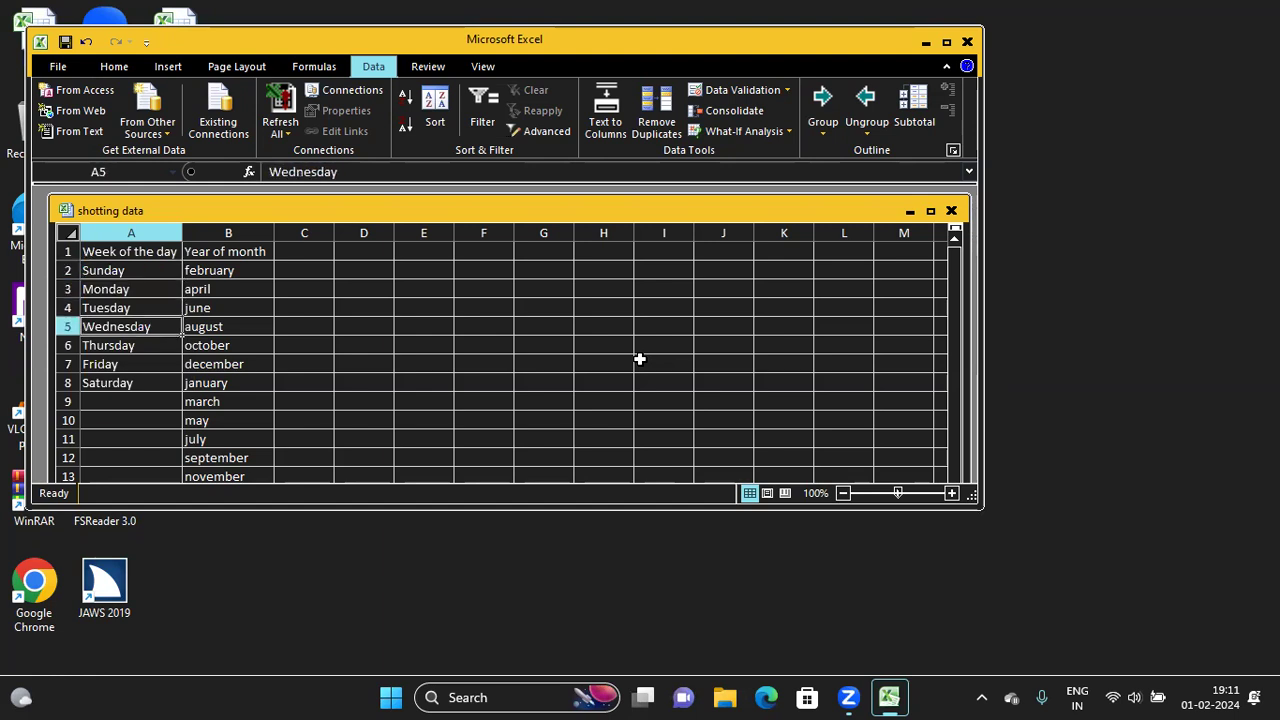
pyautogui.press('Down')
pyautogui.press('Down')
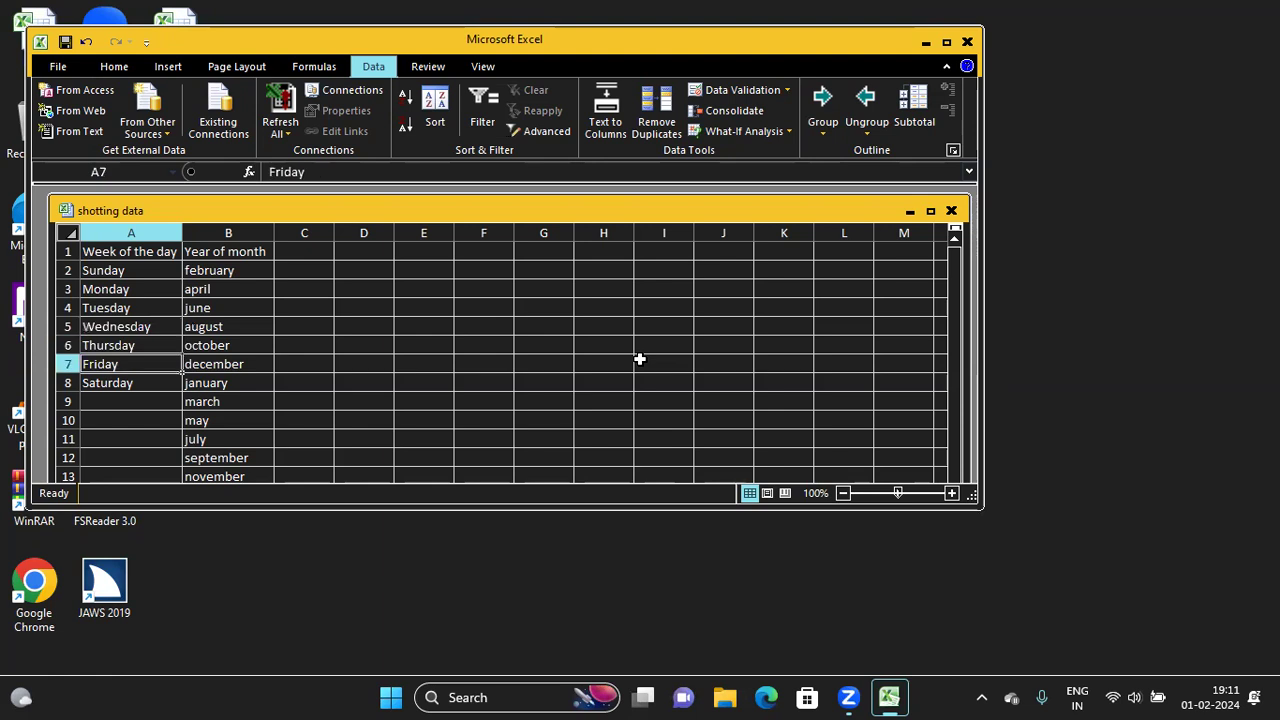
pyautogui.press('Down')
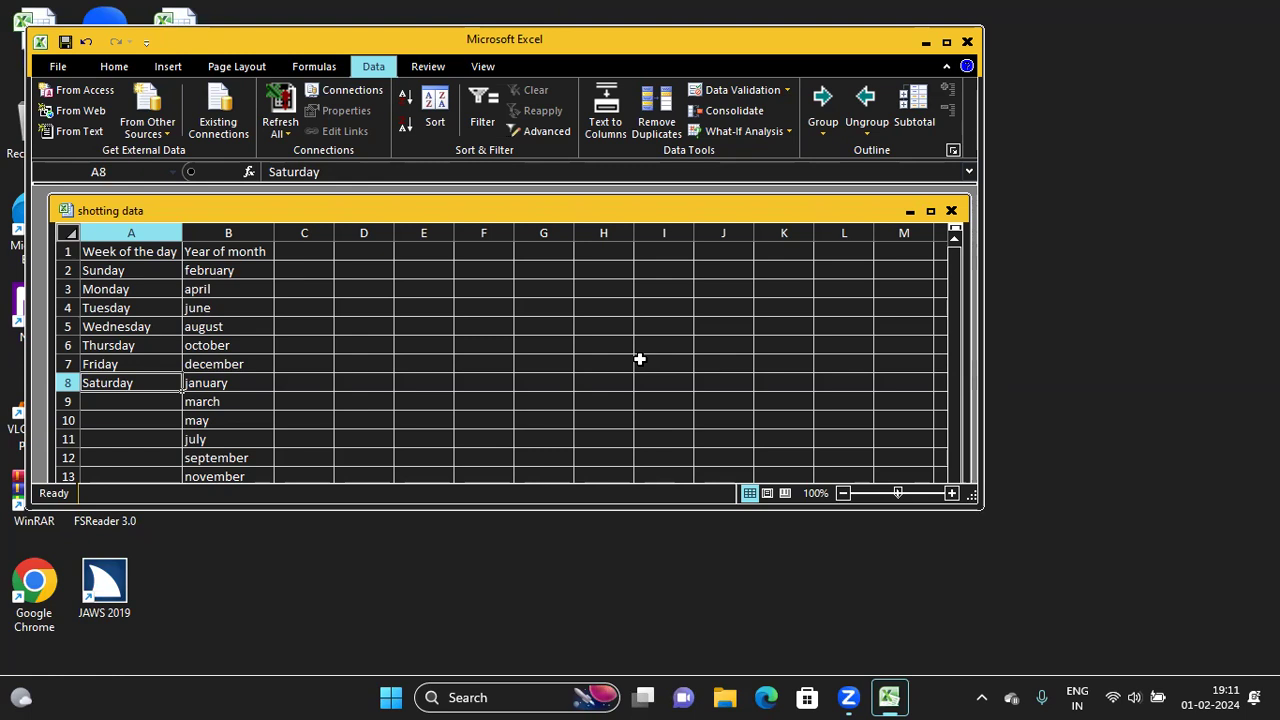
# Step: Select the Year of month column from its header in B1 to the last month and start a custom sort on it
pyautogui.hotkey('ctrl', 'Home')
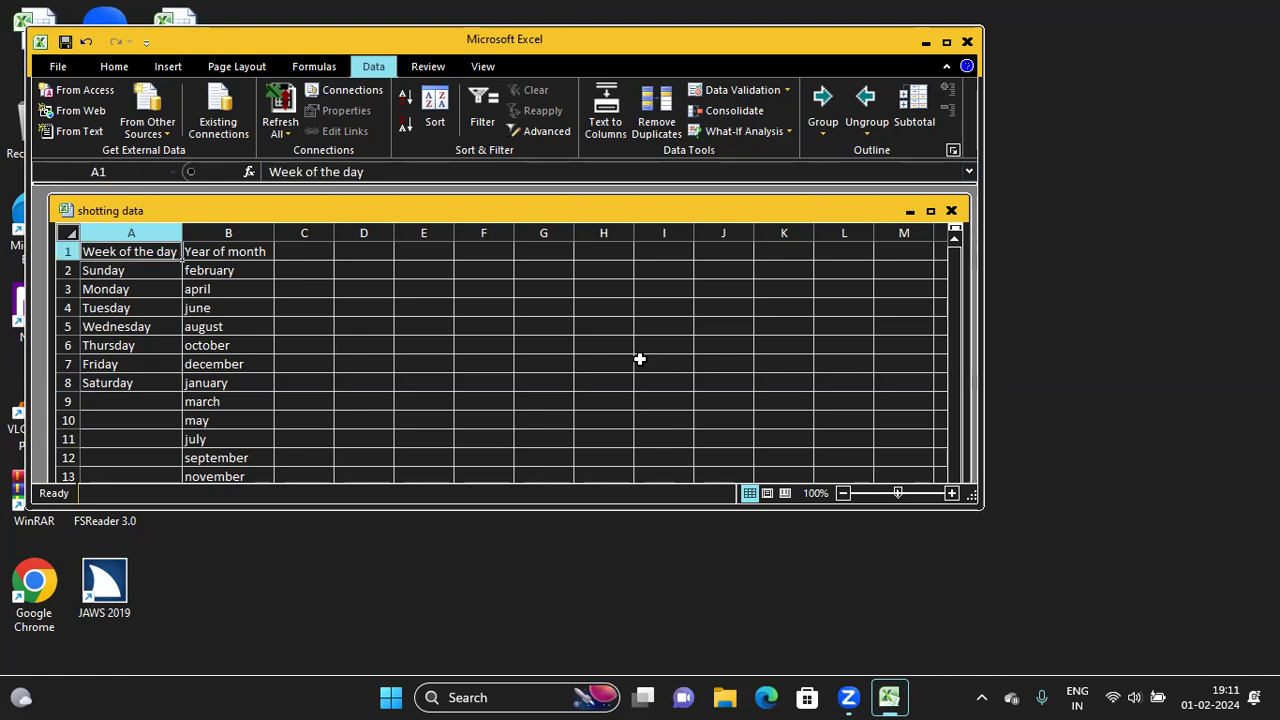
pyautogui.press('Right')
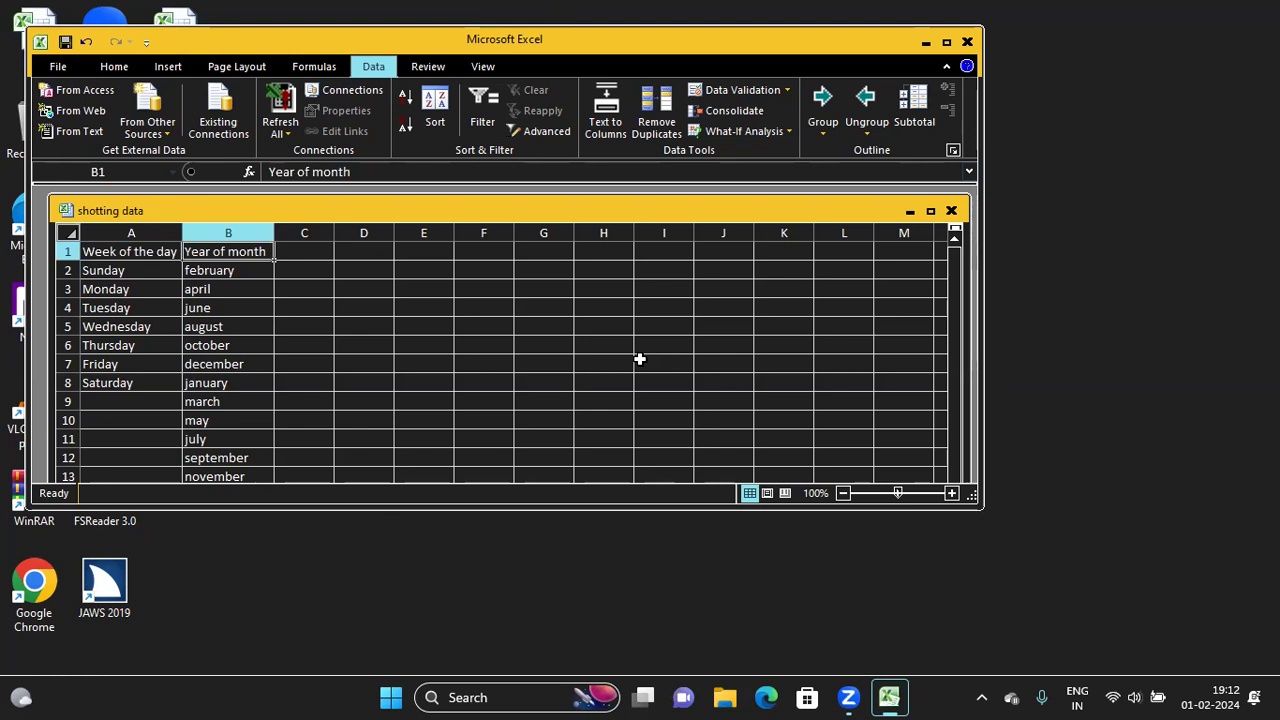
pyautogui.hotkey('ctrl', 'shift', 'Down')
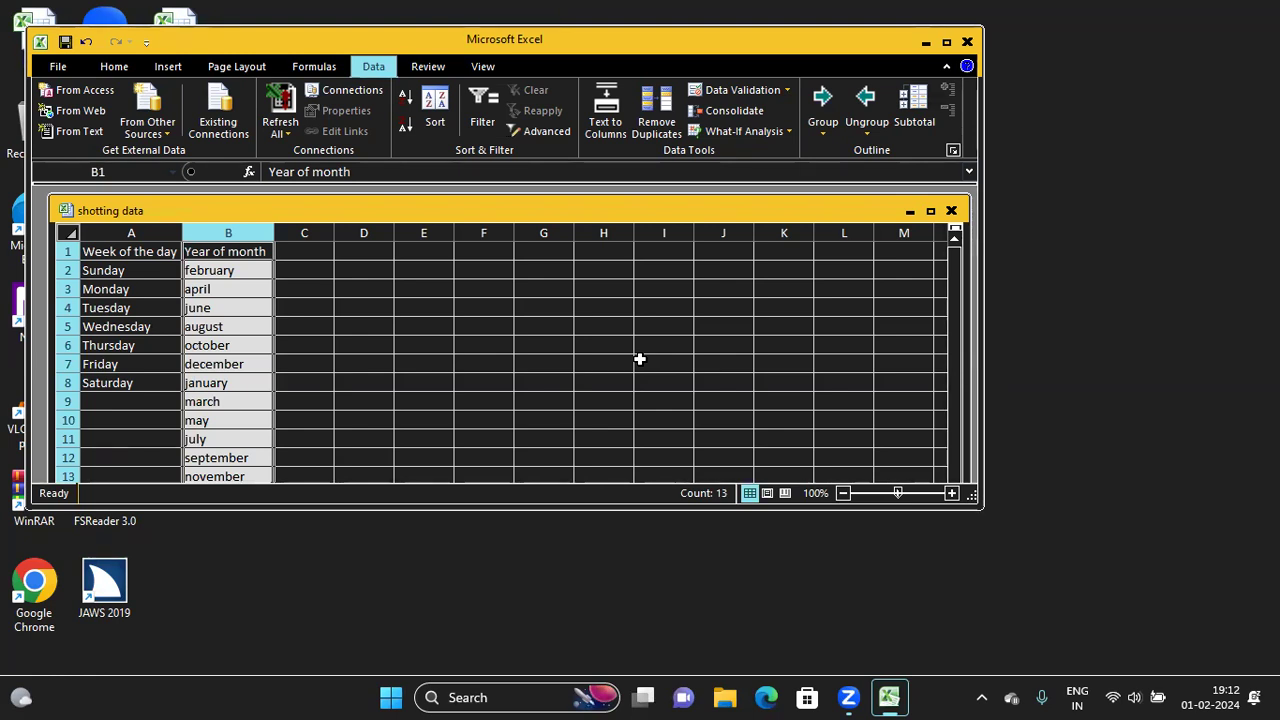
pyautogui.hotkey('alt', 'a')
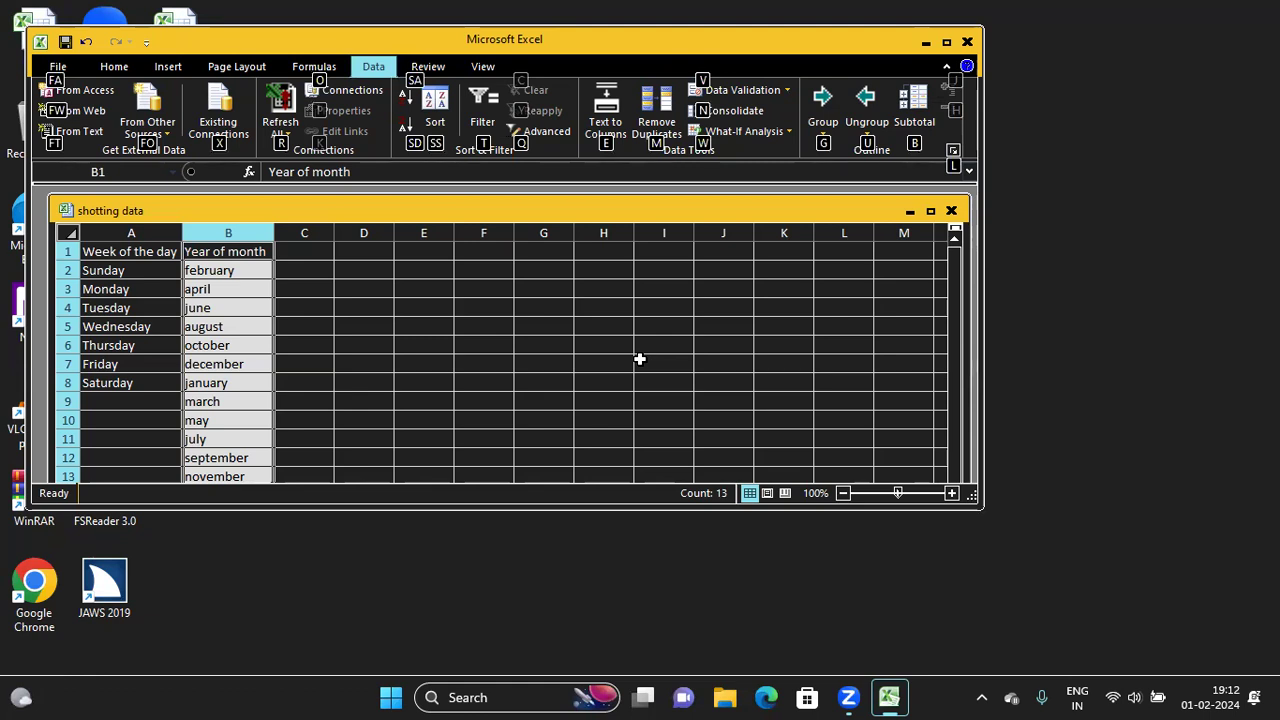
pyautogui.press('Tab')
pyautogui.press('Tab')
pyautogui.press('Tab')
pyautogui.press('Tab')
pyautogui.press('Tab')
pyautogui.press('Tab')
pyautogui.press('Tab')
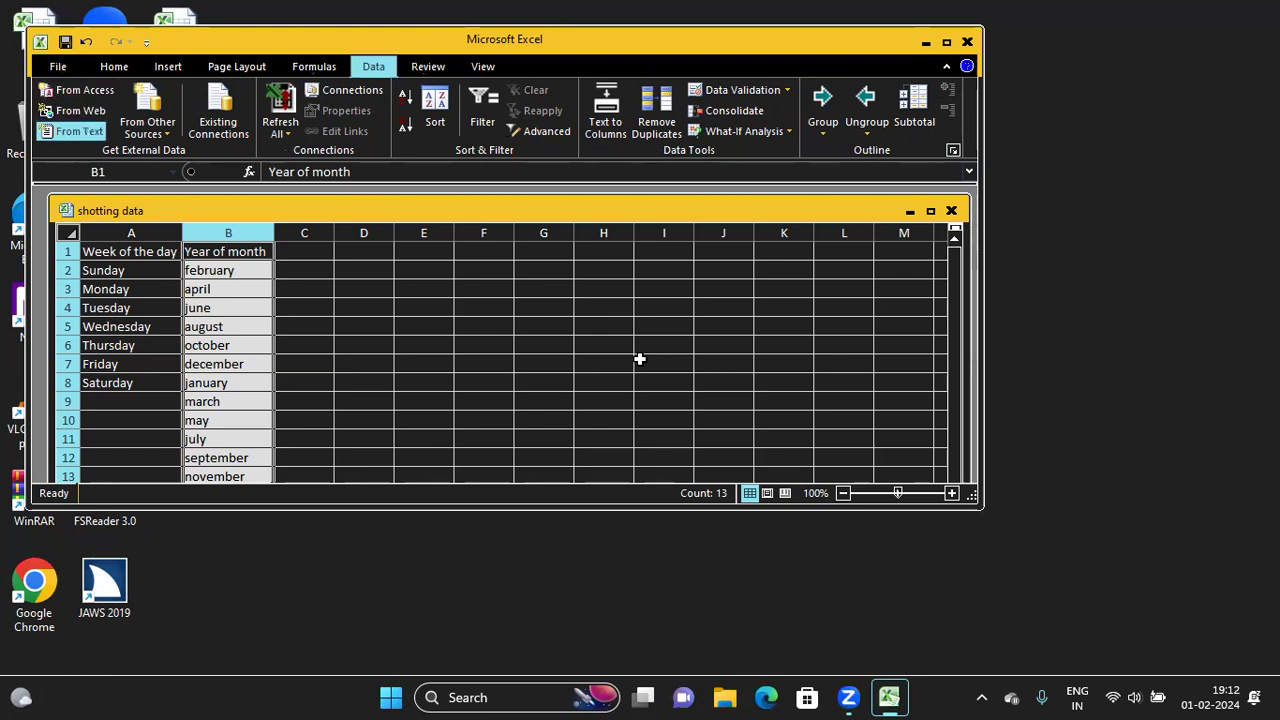
pyautogui.press('Tab')
pyautogui.press('Tab')
pyautogui.press('Tab')
pyautogui.press('Tab')
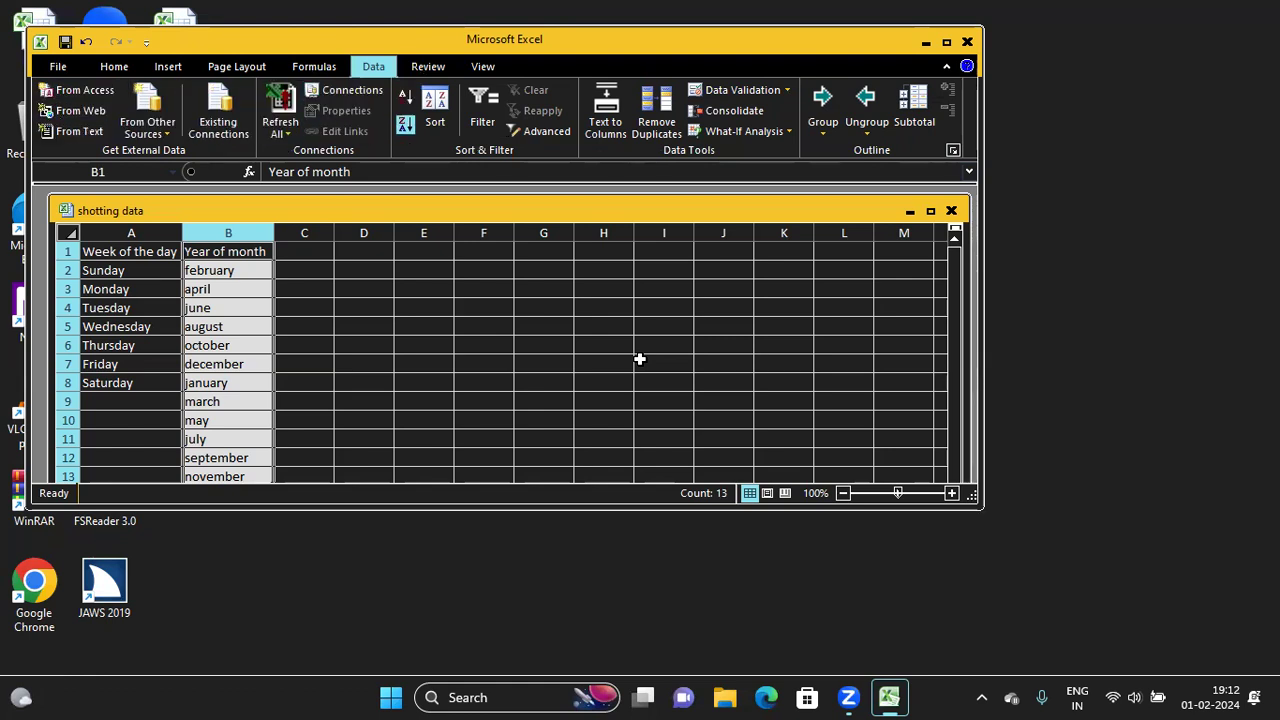
pyautogui.press('Tab')
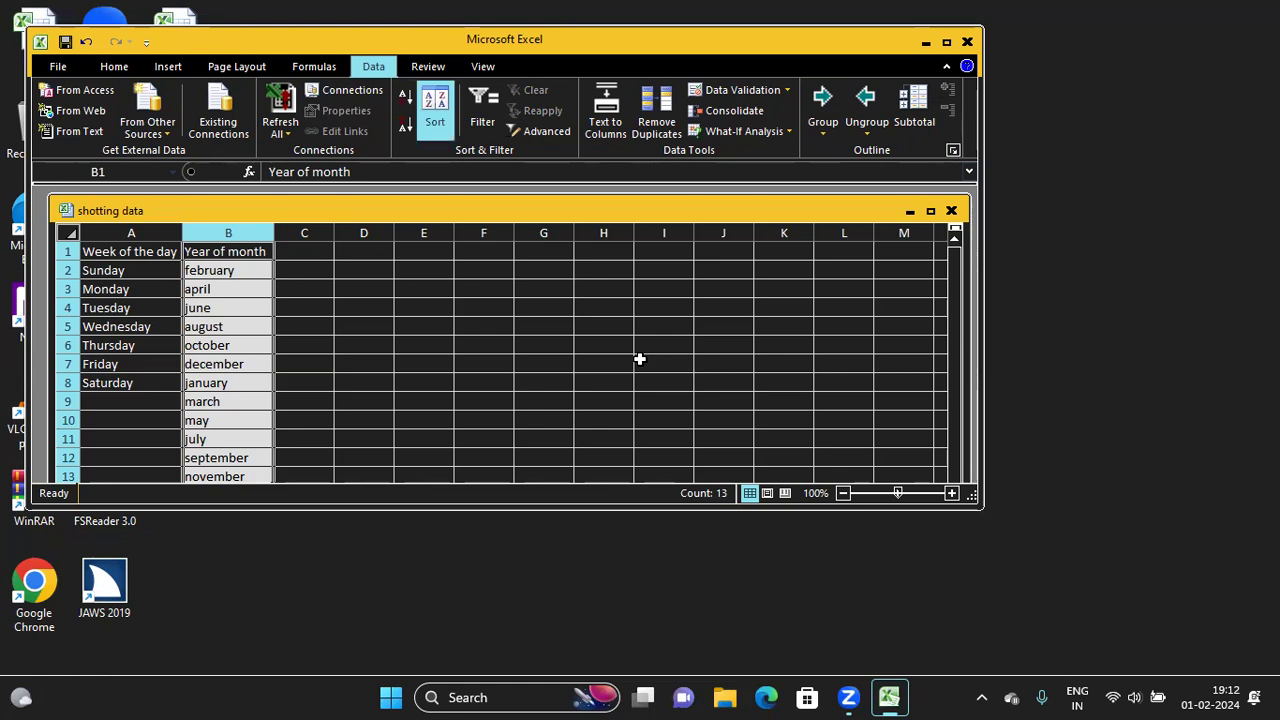
pyautogui.press('Return')
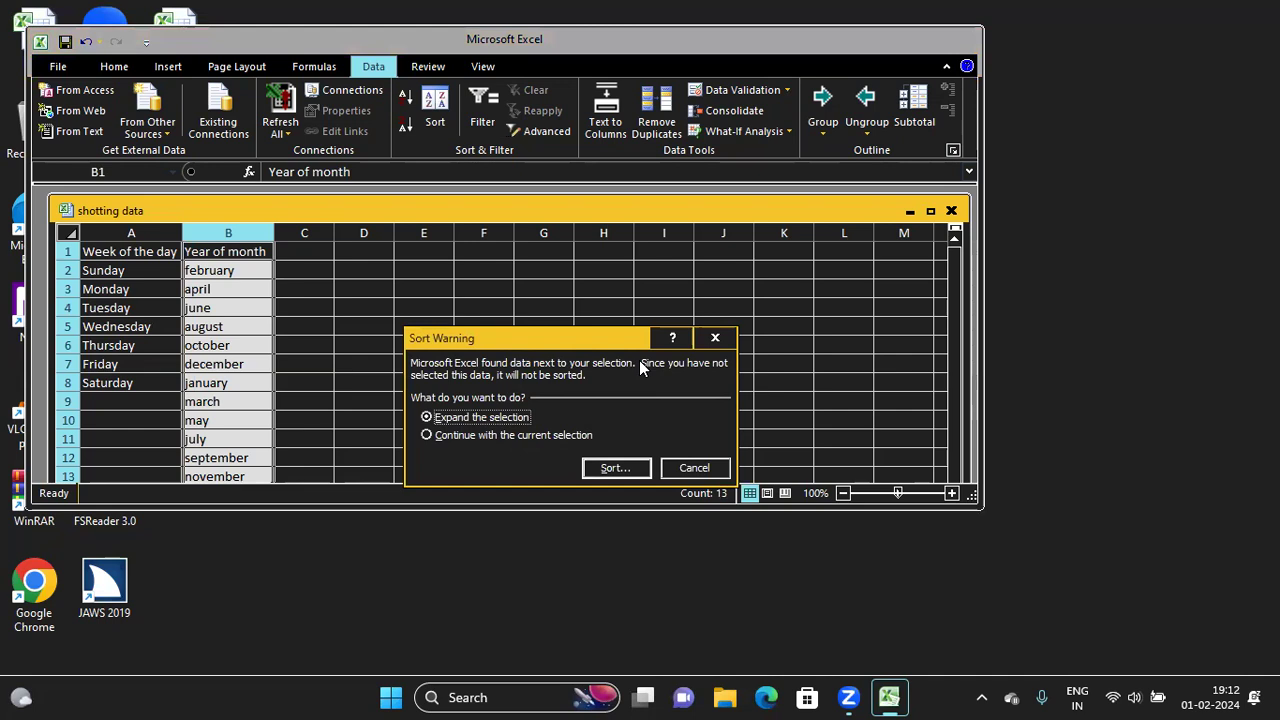
# Step: Continue with the current selection only, without expanding it to column A, and proceed to the sort settings
pyautogui.press('Down')
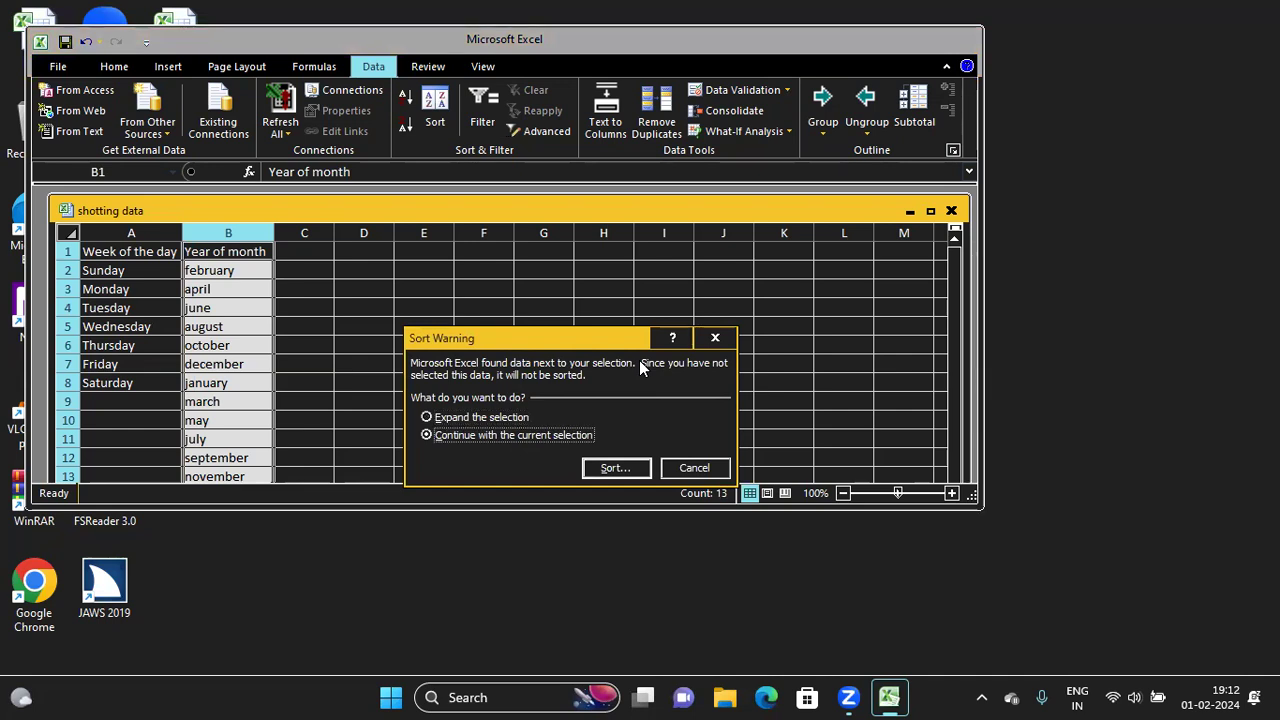
pyautogui.press('Up')
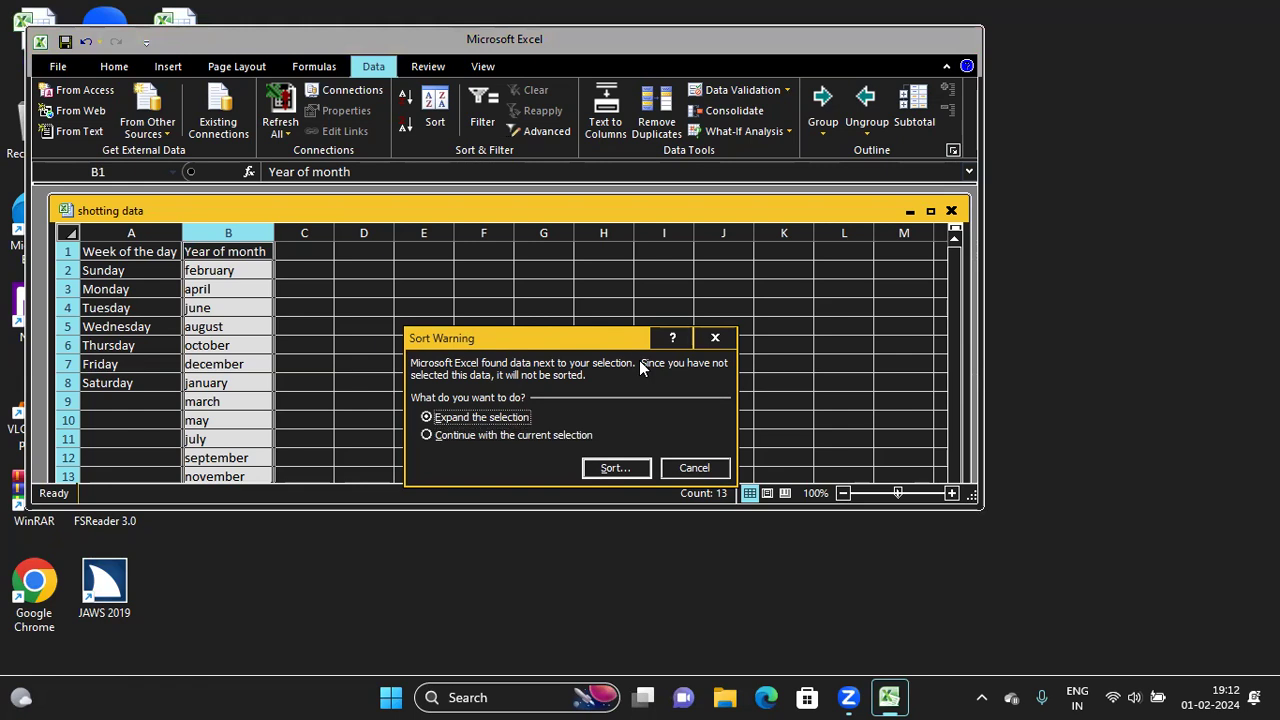
pyautogui.press('Down')
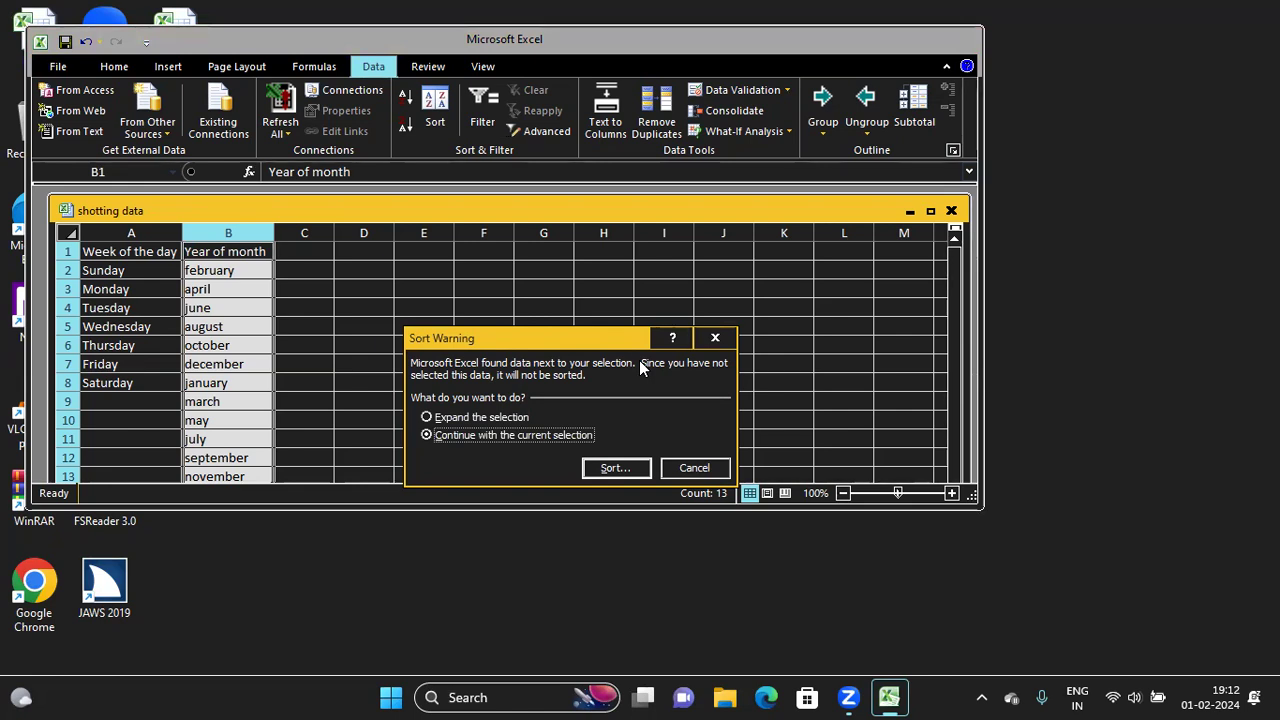
pyautogui.press('Tab')
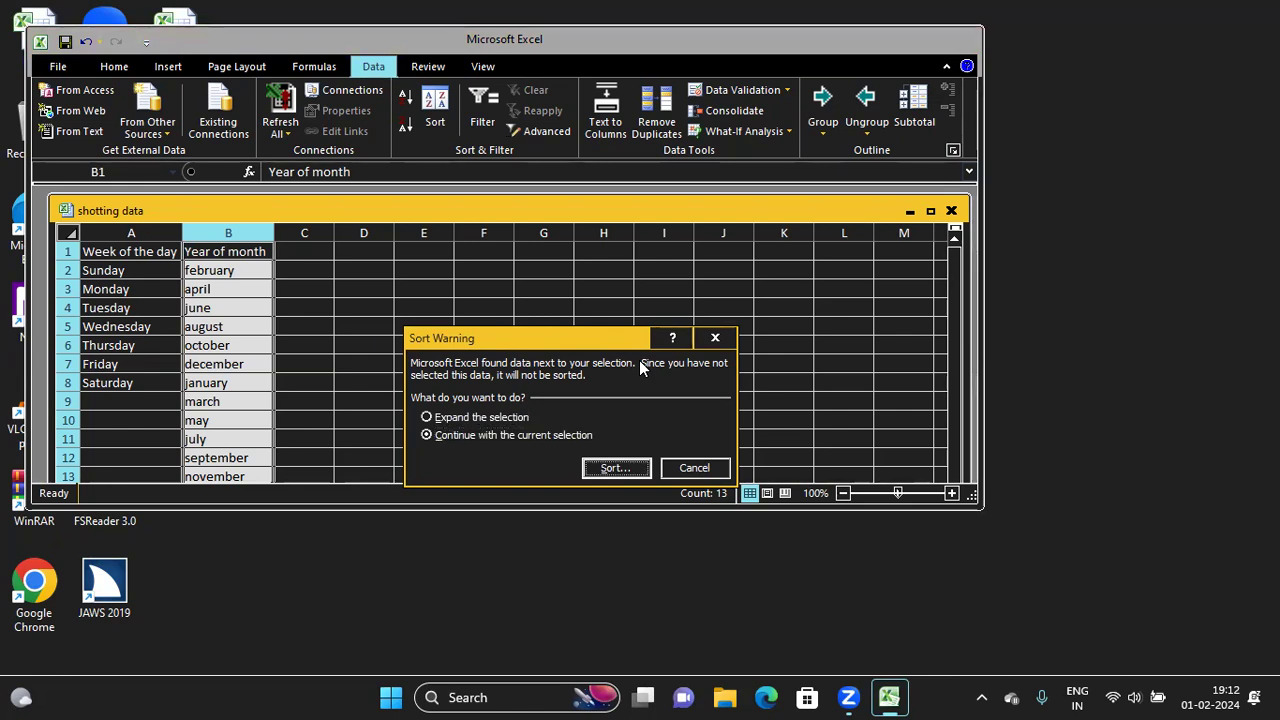
pyautogui.press('Return')
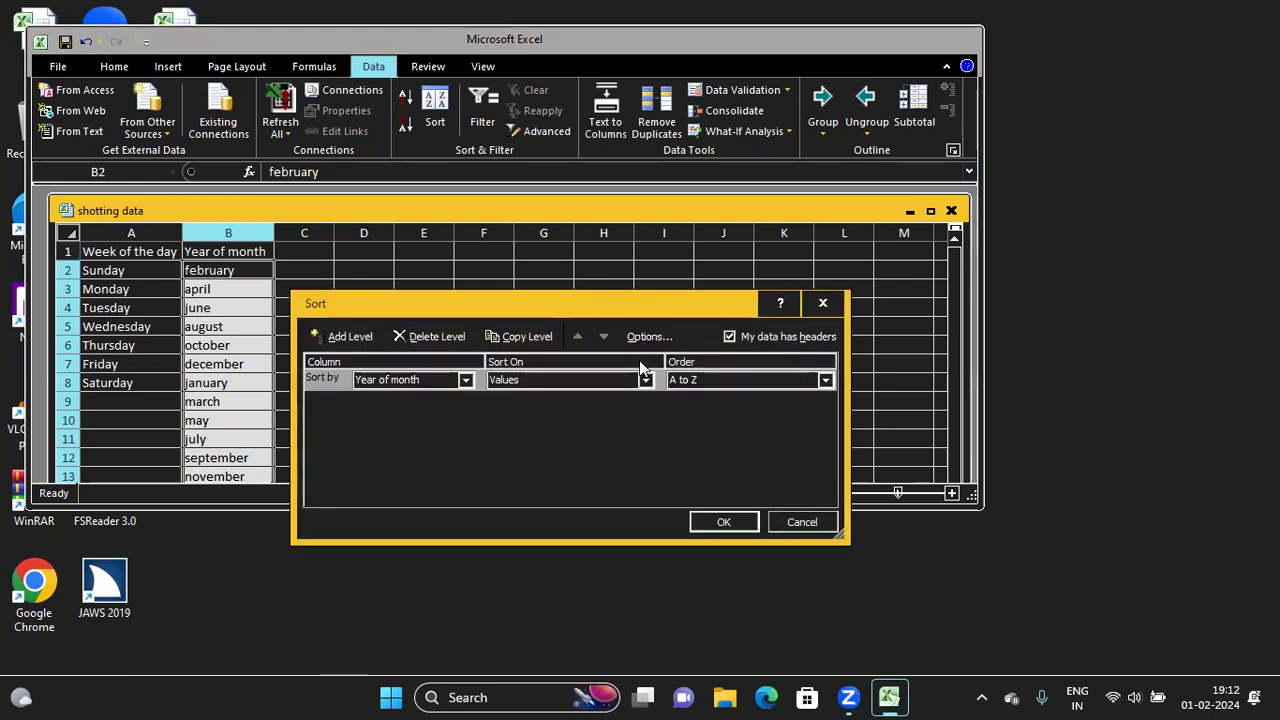
# Step: Keep the level sorting by Year of month on Values and choose Custom List as its order
pyautogui.press('Tab')
pyautogui.press('Tab')
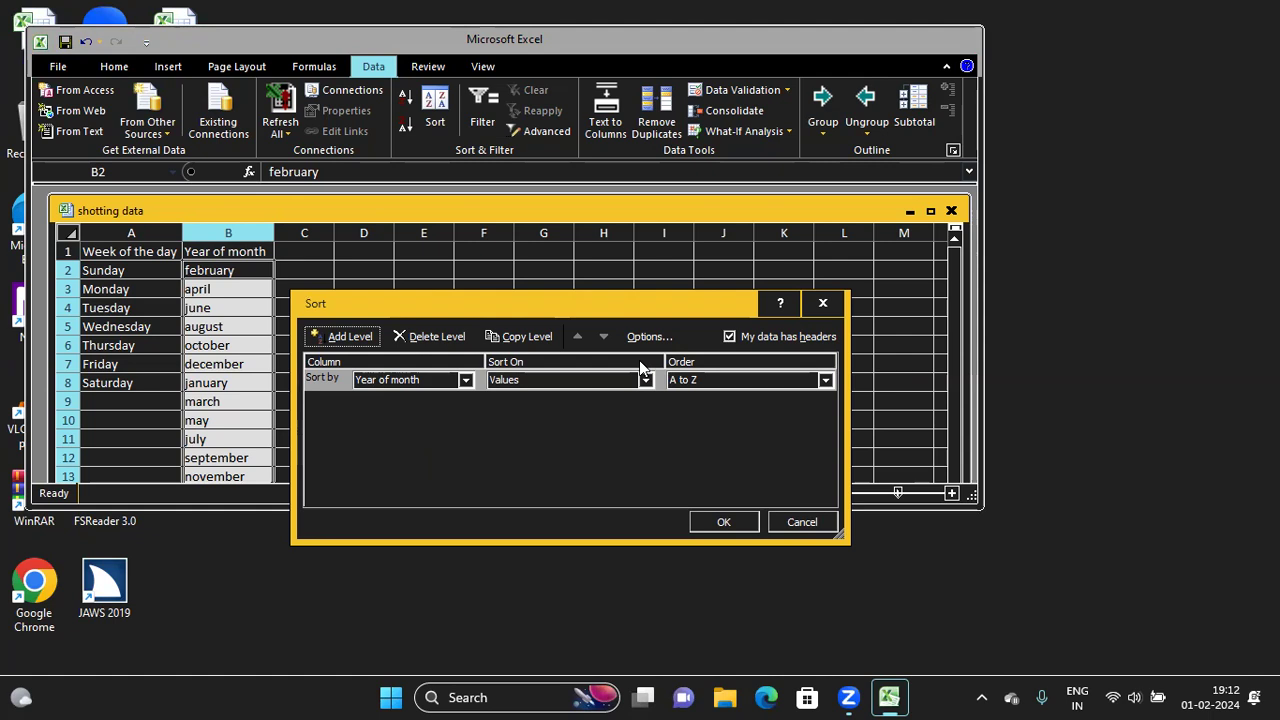
pyautogui.press('Tab')
pyautogui.press('Tab')
pyautogui.press('Tab')
pyautogui.press('Tab')
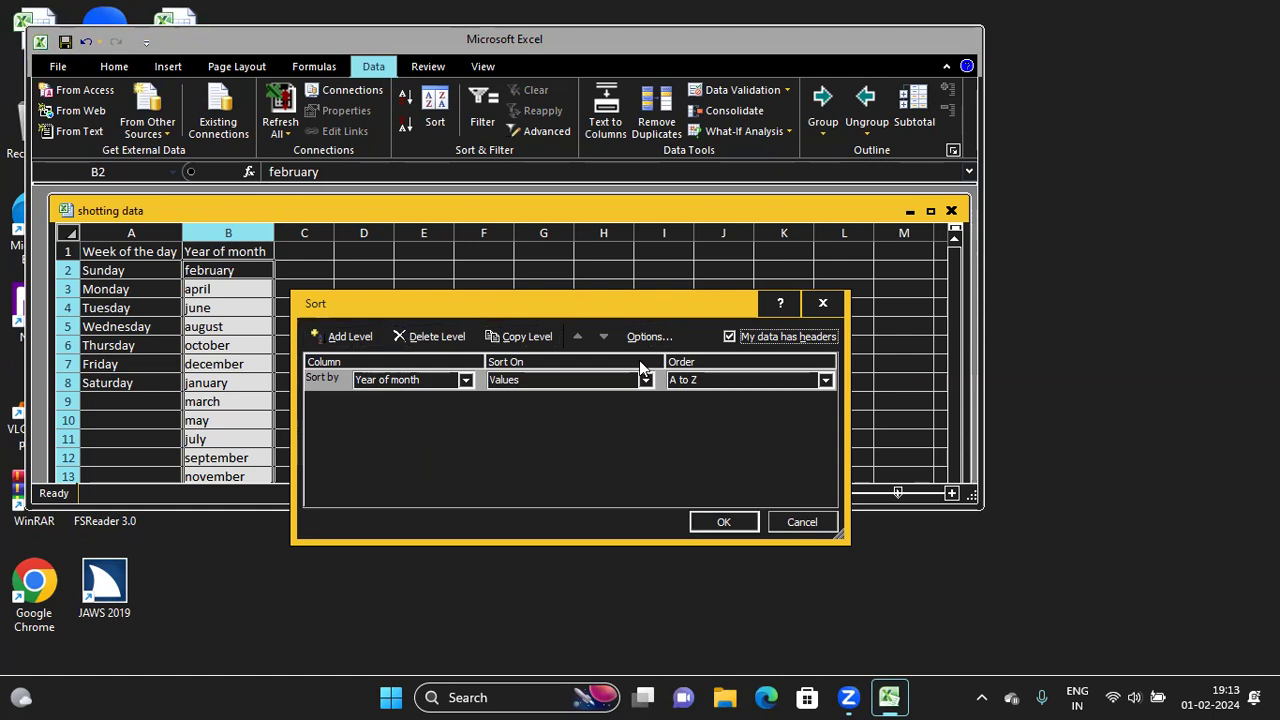
pyautogui.press('Tab')
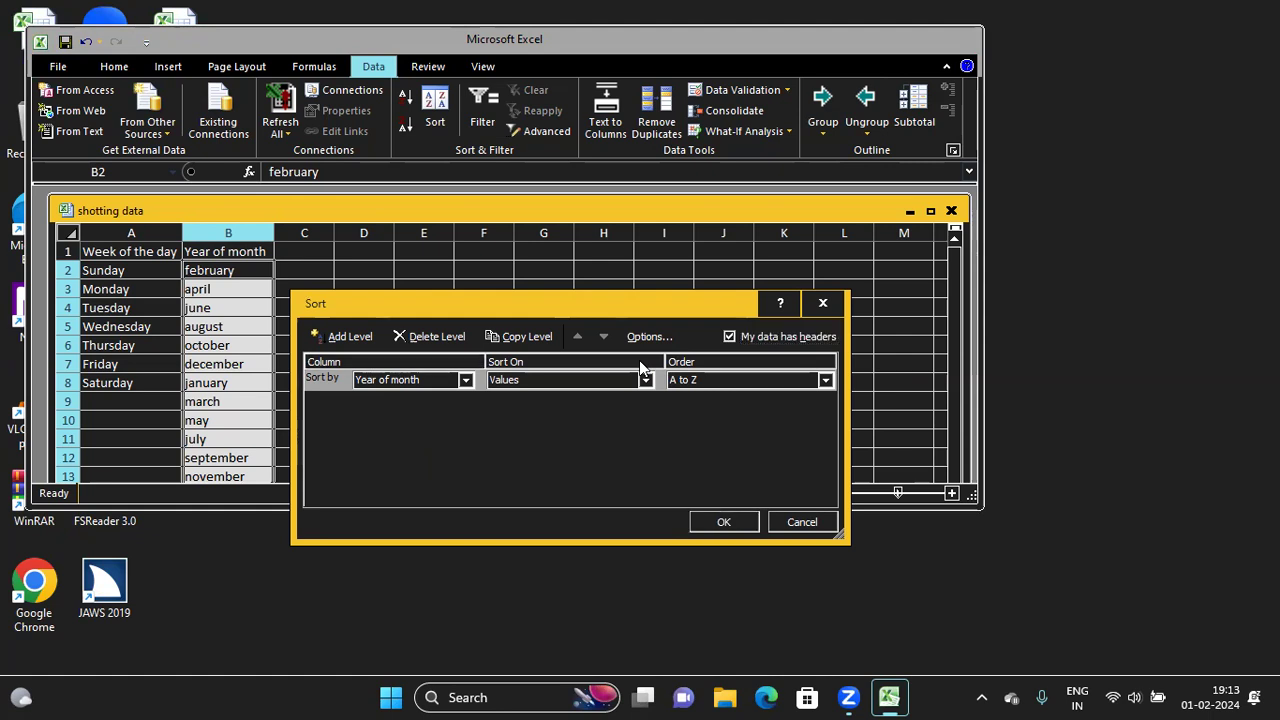
pyautogui.press('Tab')
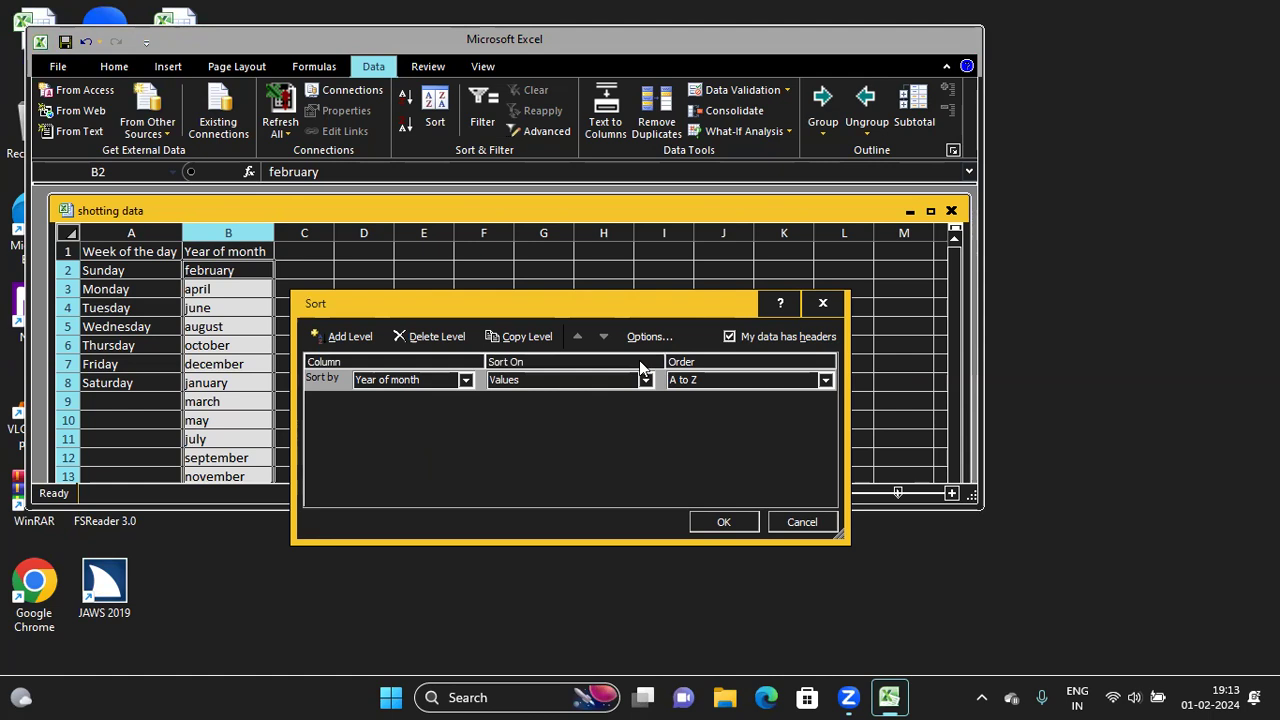
pyautogui.hotkey('shift', 'Tab')
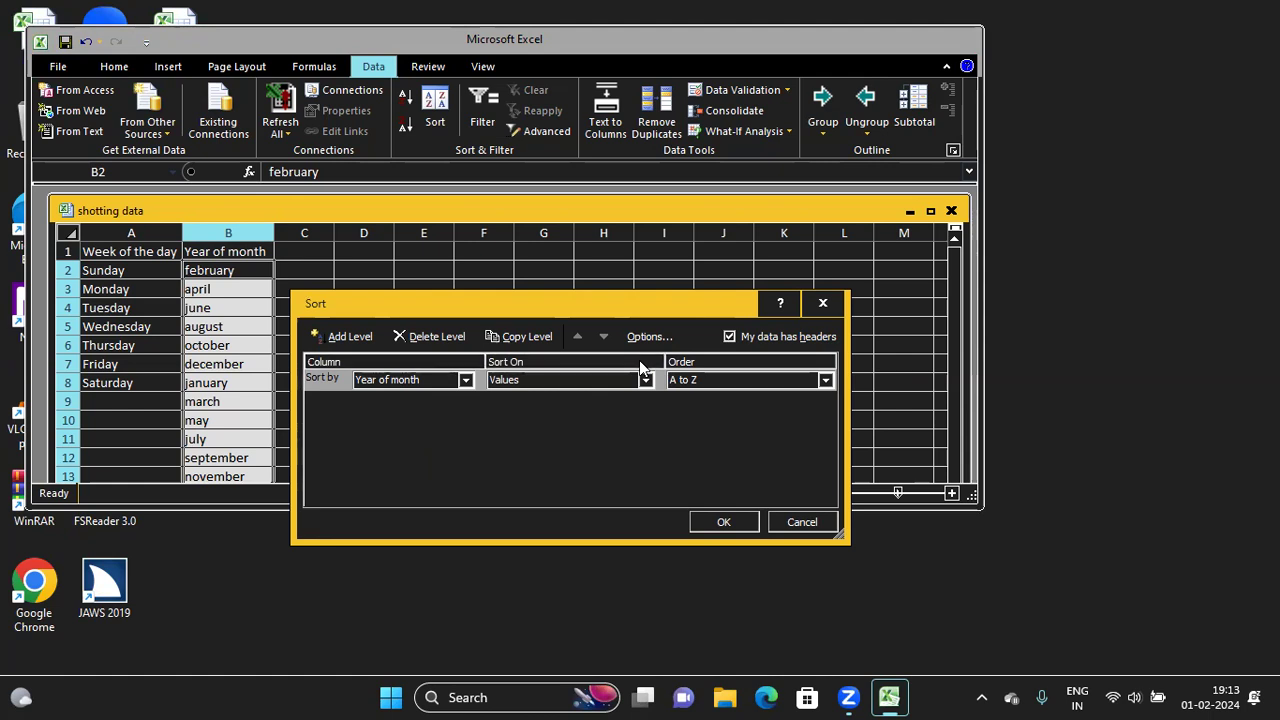
pyautogui.press('Down')
pyautogui.press('Tab')
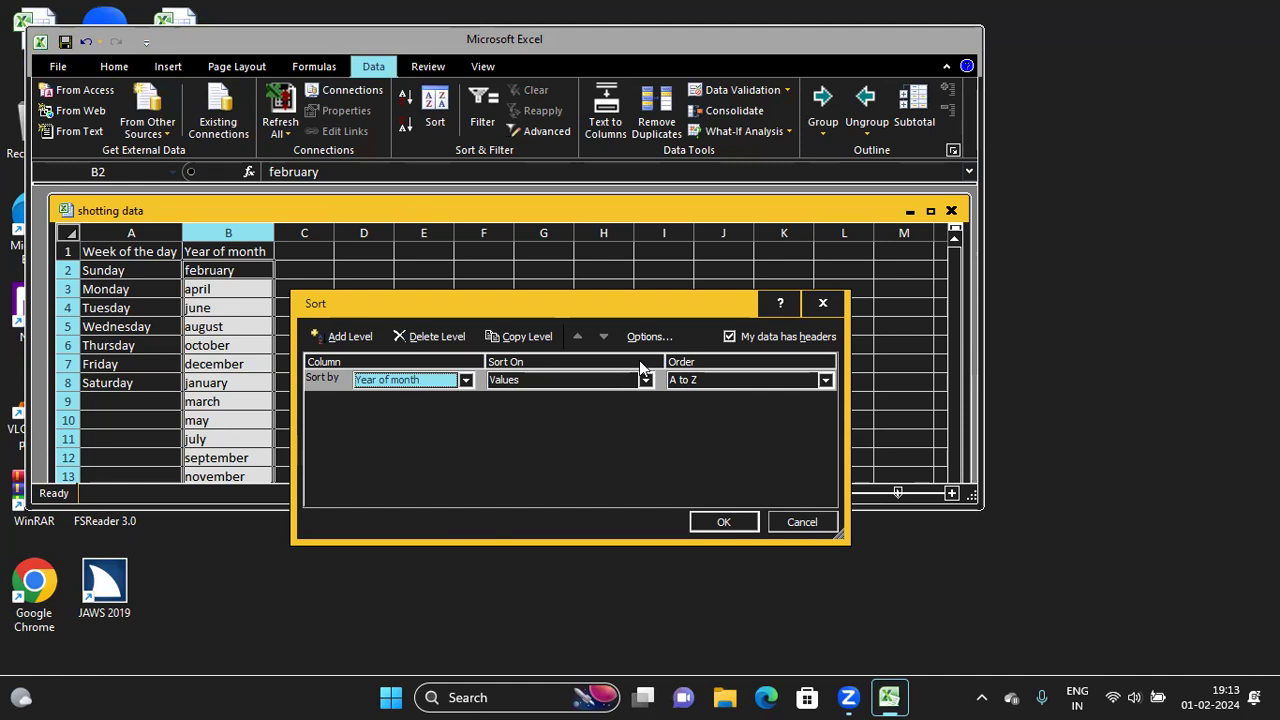
pyautogui.press('Tab')
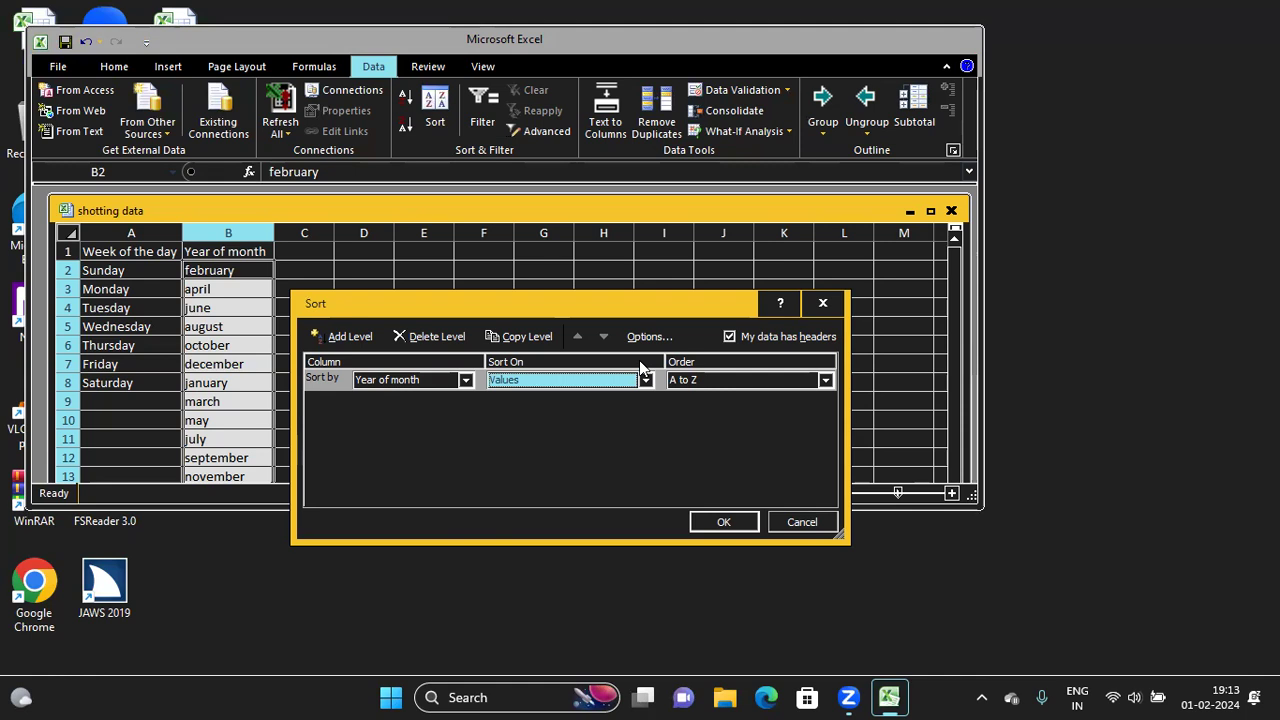
pyautogui.press('Tab')
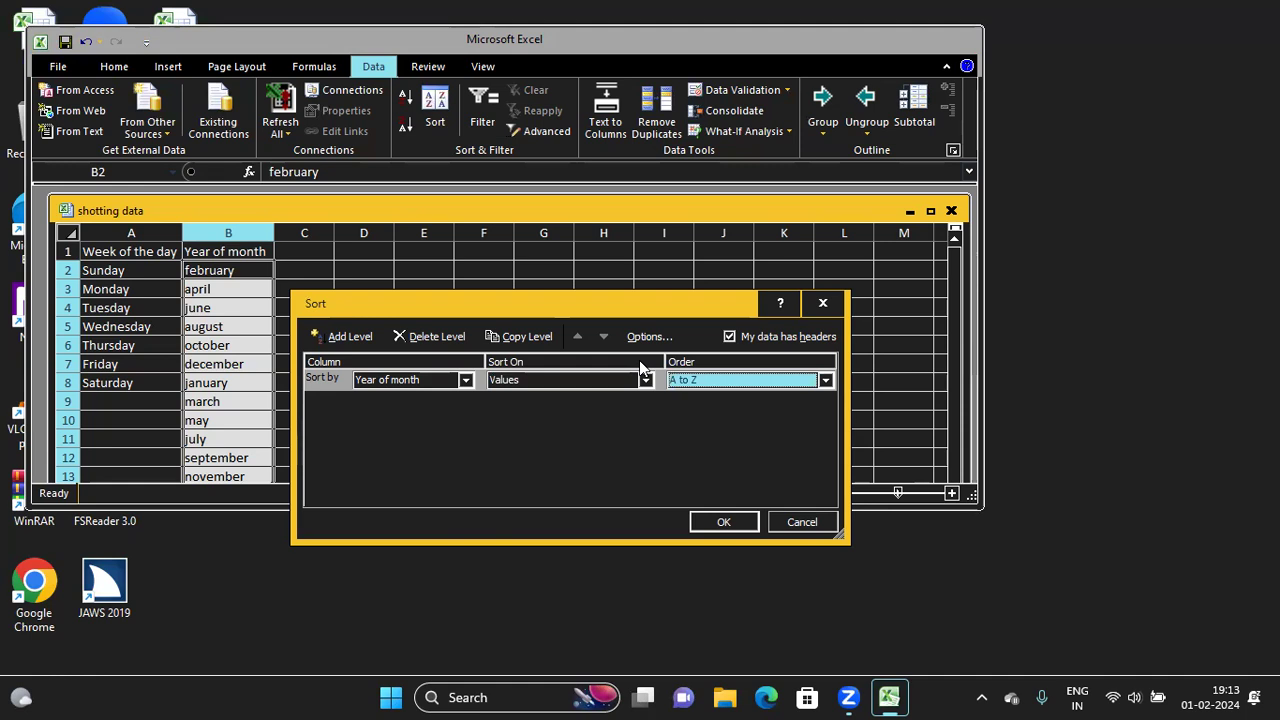
pyautogui.hotkey('alt', 'Down')
pyautogui.press('Down')
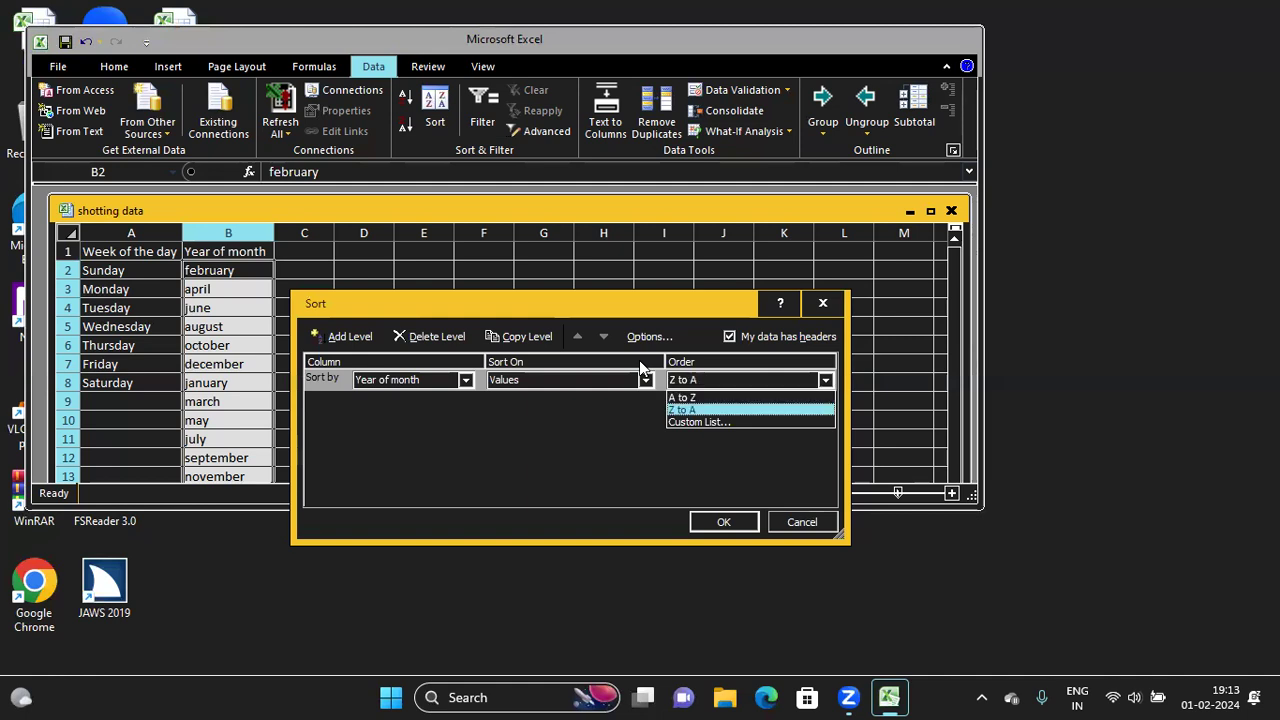
pyautogui.press('Down')
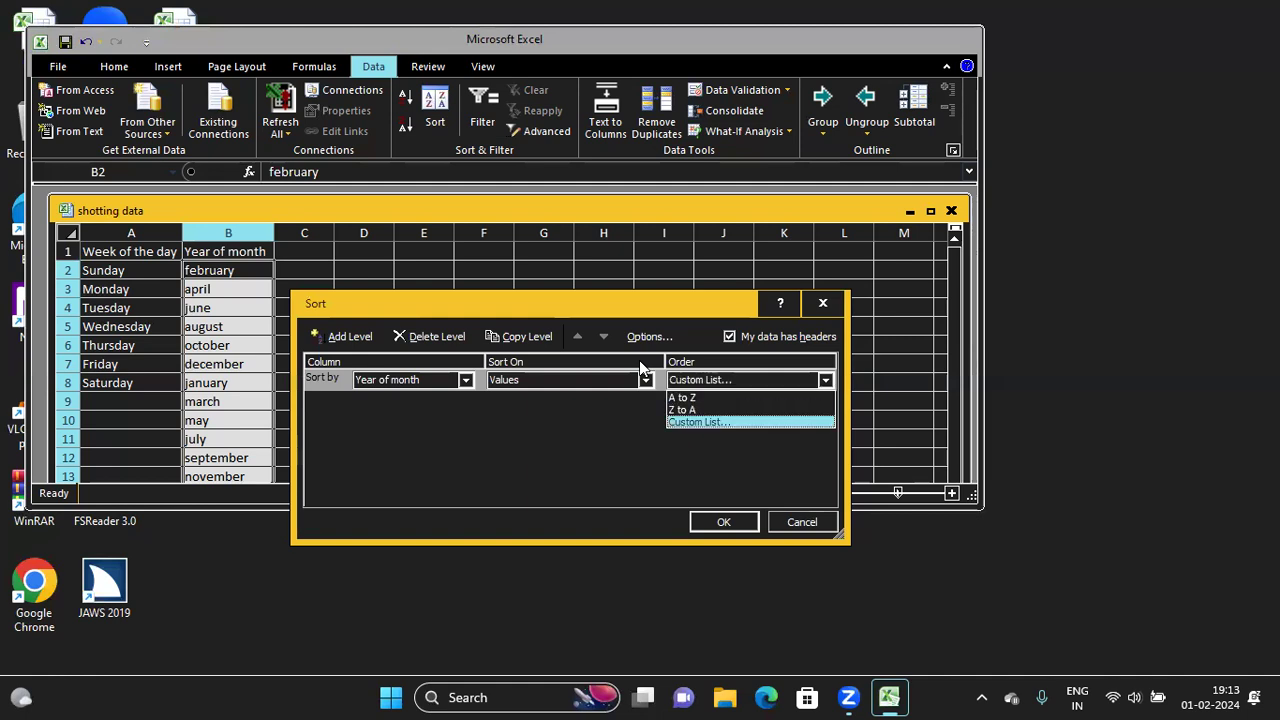
pyautogui.press('Return')
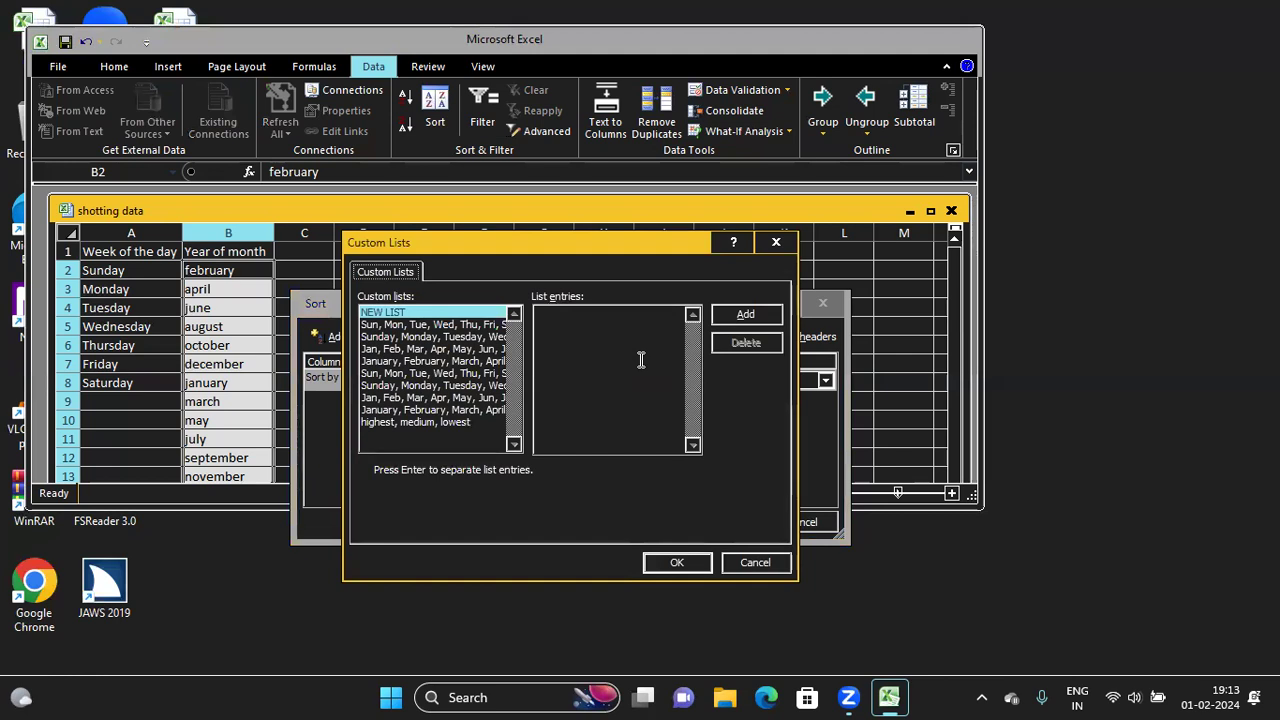
# Step: Set the sort order to the built-in list of full month names, January, February, March through December
pyautogui.press('Tab')
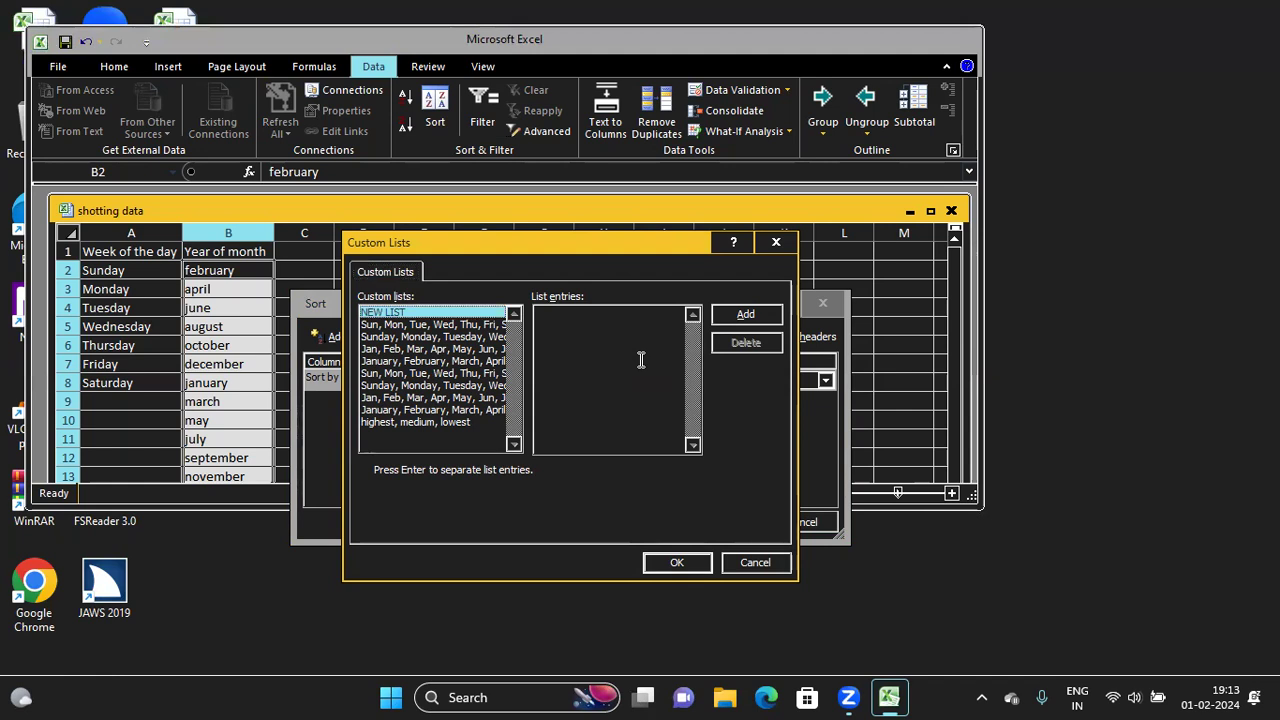
pyautogui.press('Down')
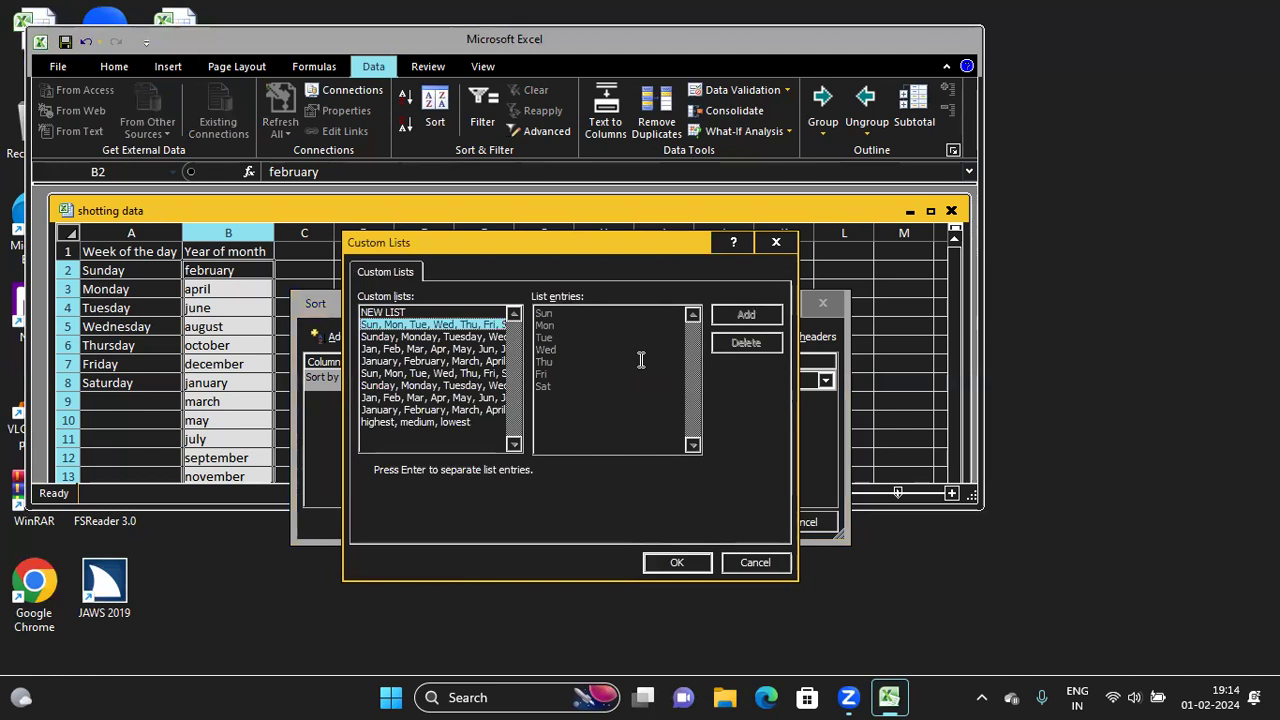
pyautogui.press('Down')
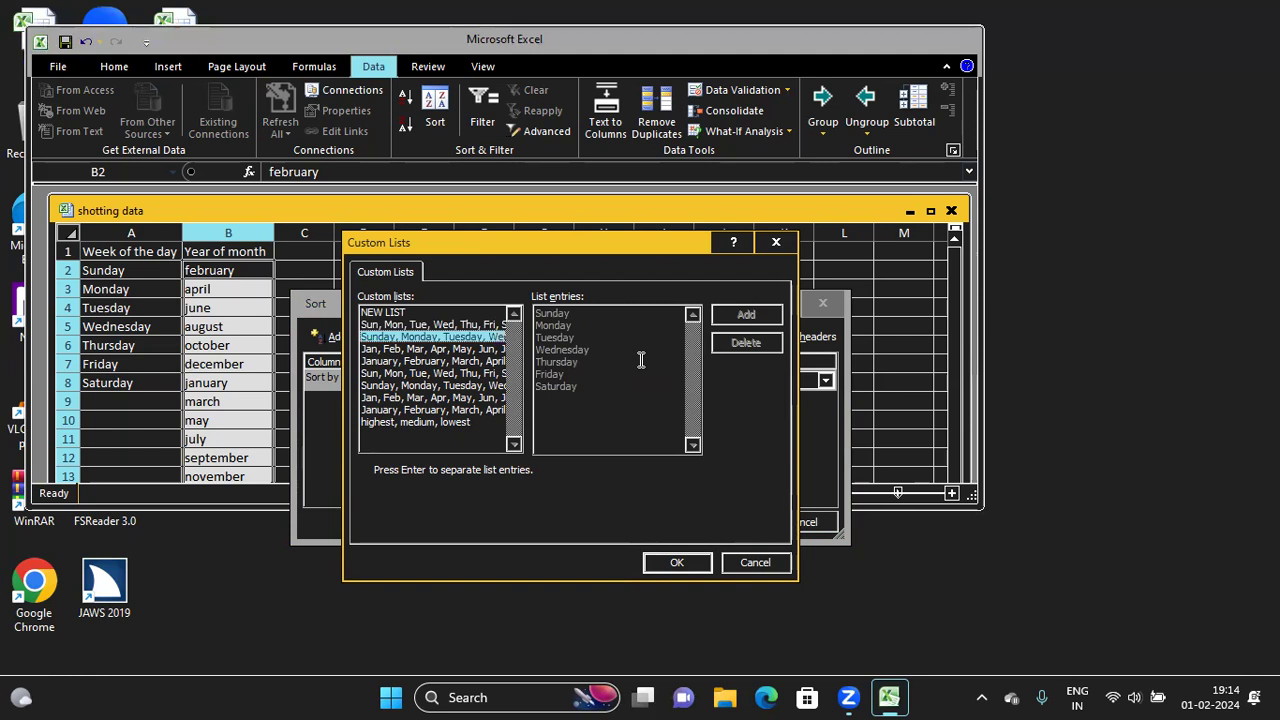
pyautogui.press('Down')
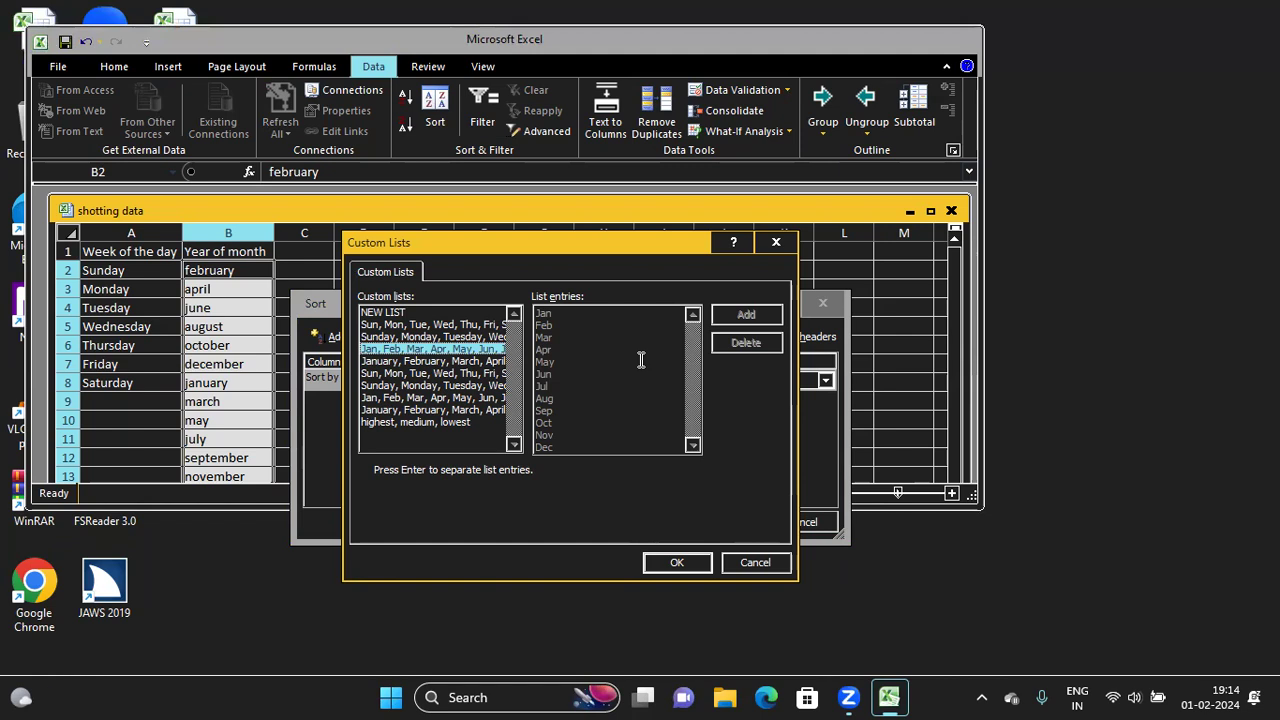
pyautogui.press('Down')
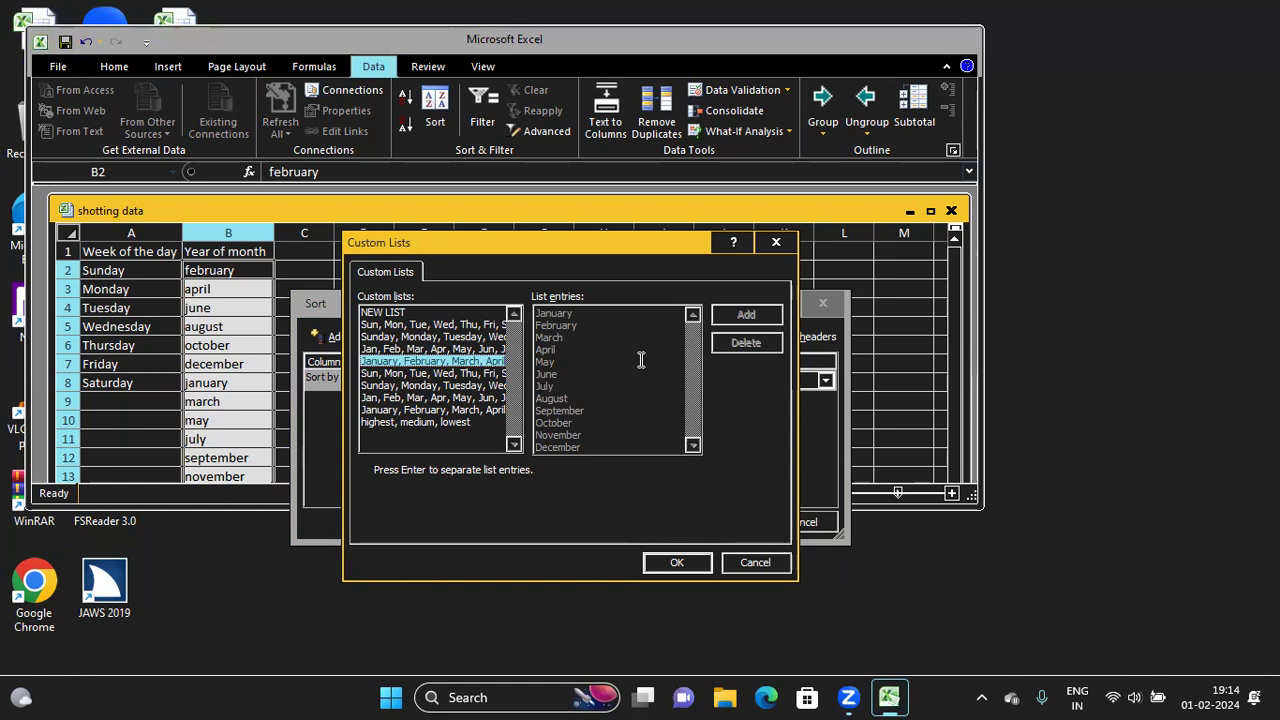
pyautogui.press('Tab')
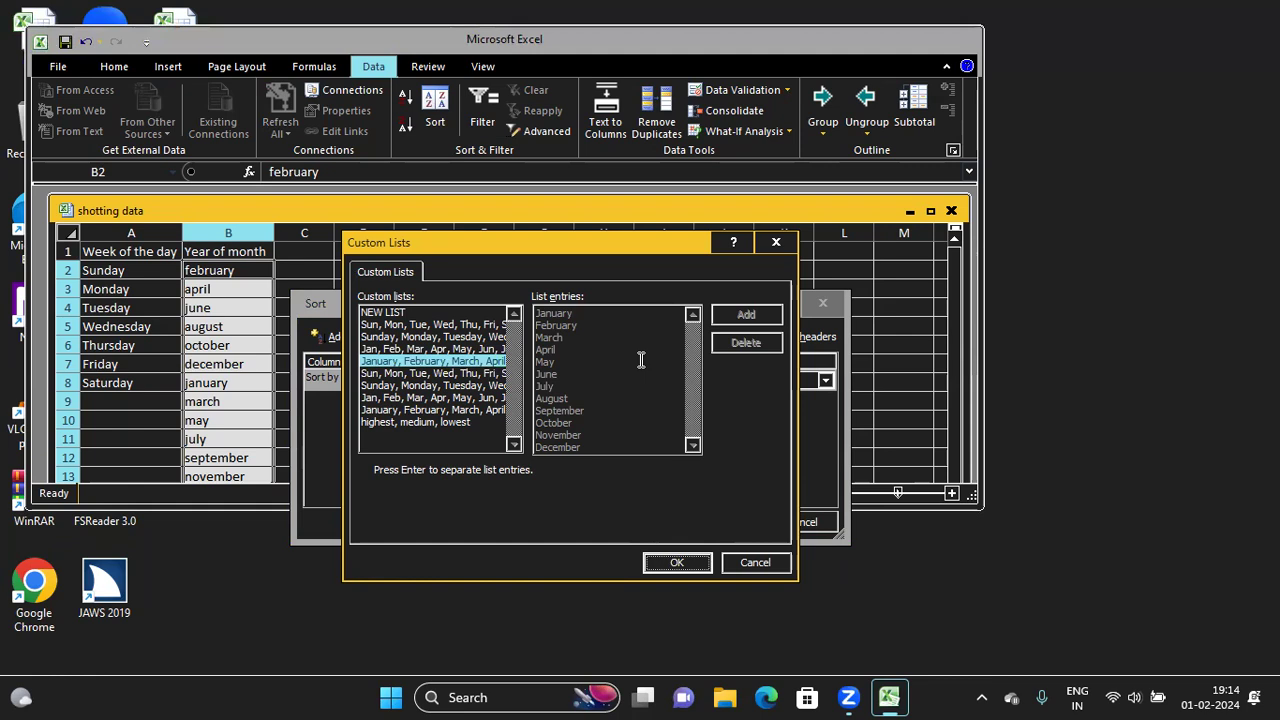
pyautogui.press('Return')
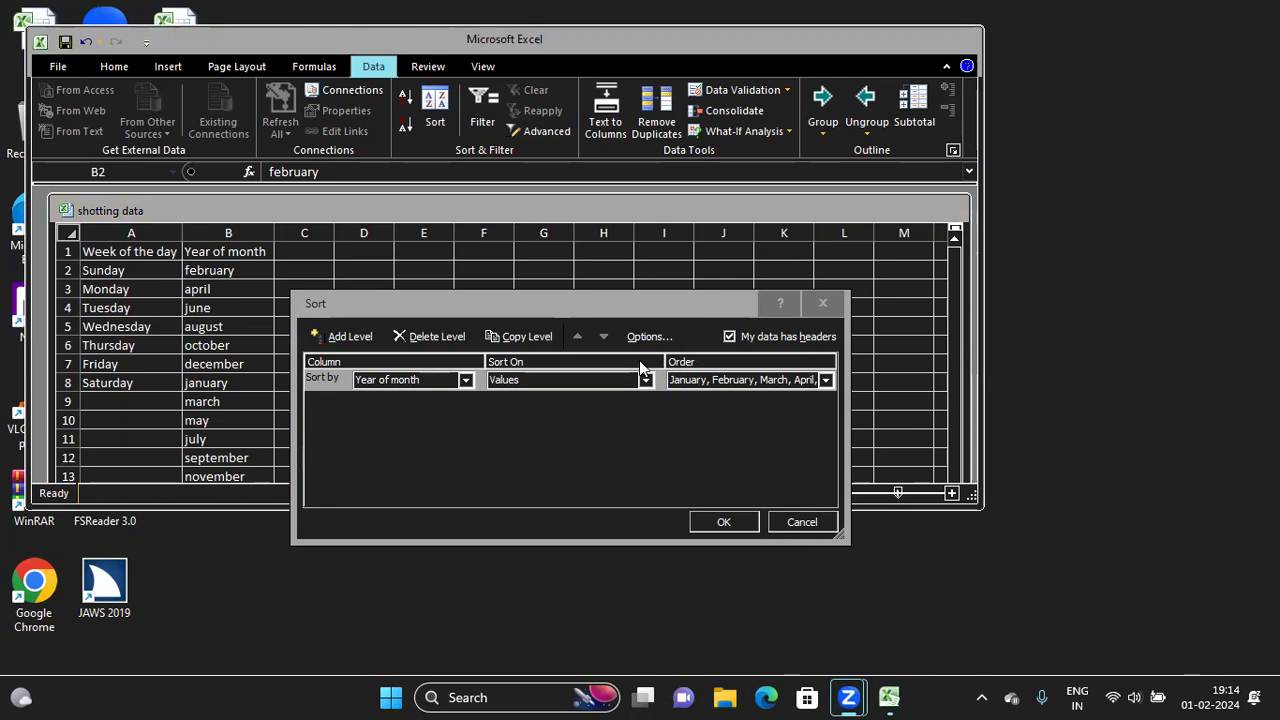
# Step: Return to the sort settings, apply the custom month sort to the Year of month column and deselect the range
pyautogui.hotkey('alt', 'Tab')
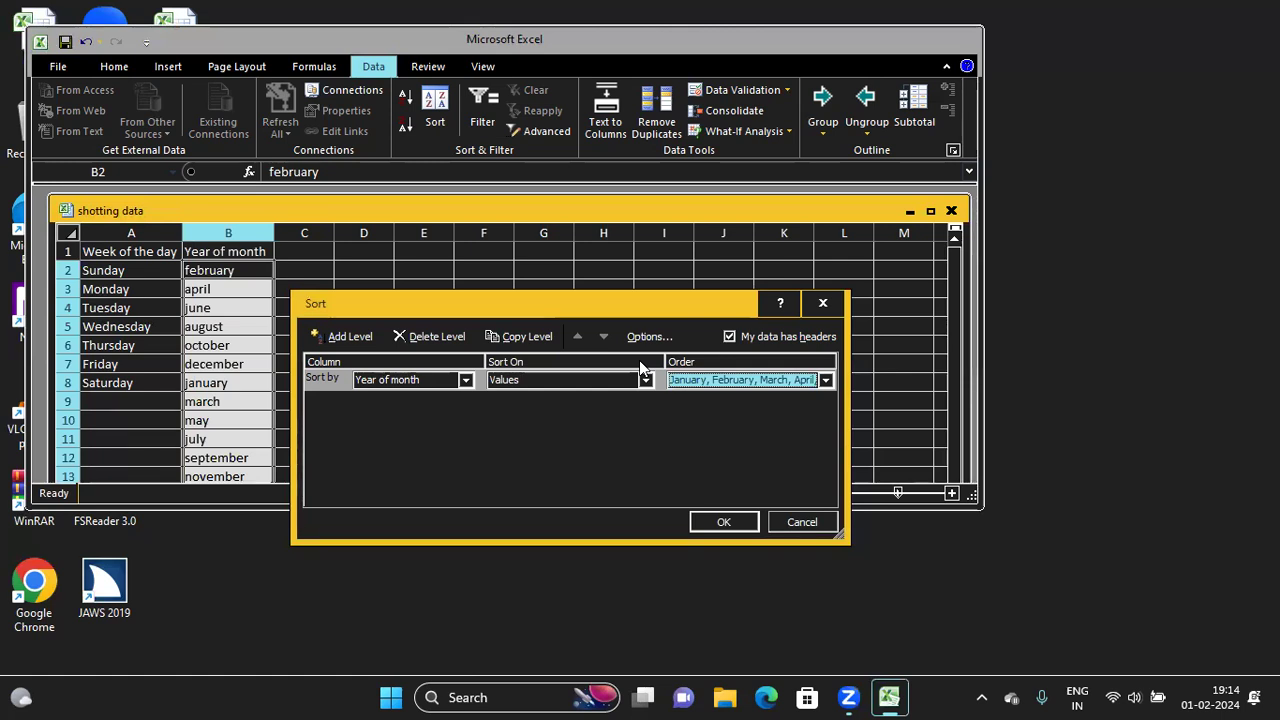
pyautogui.press('Tab')
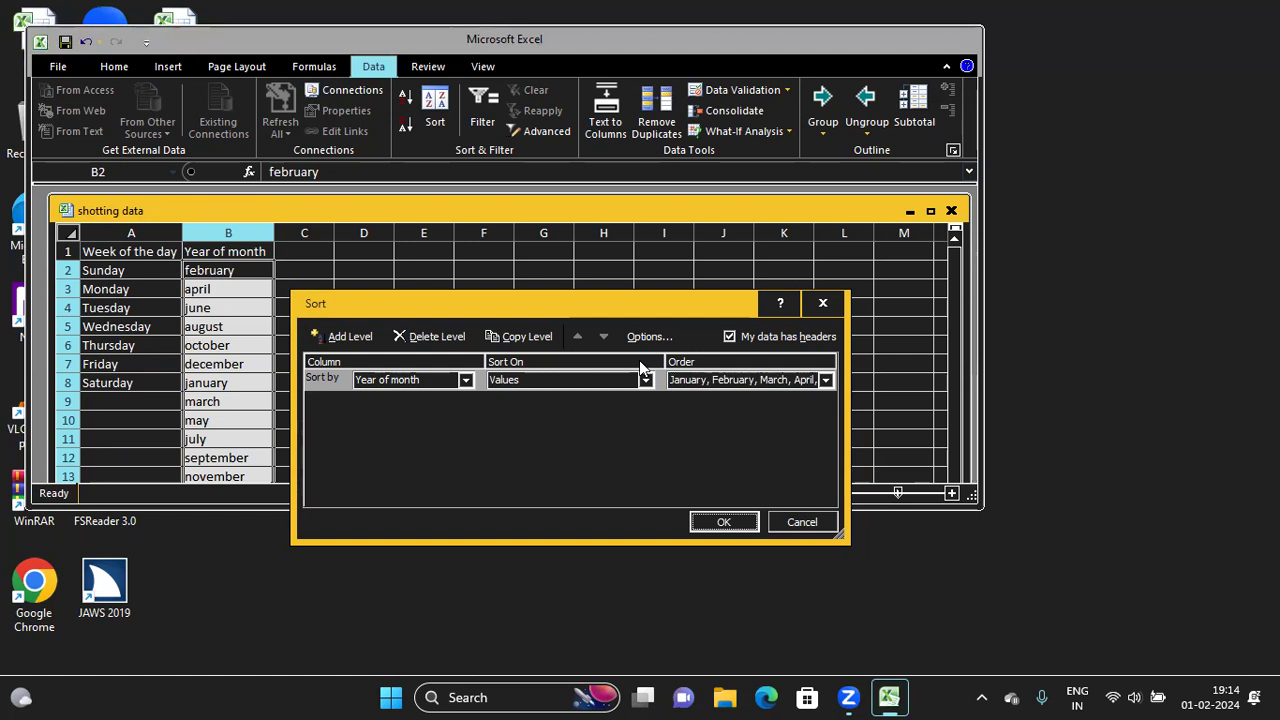
pyautogui.press('Return')
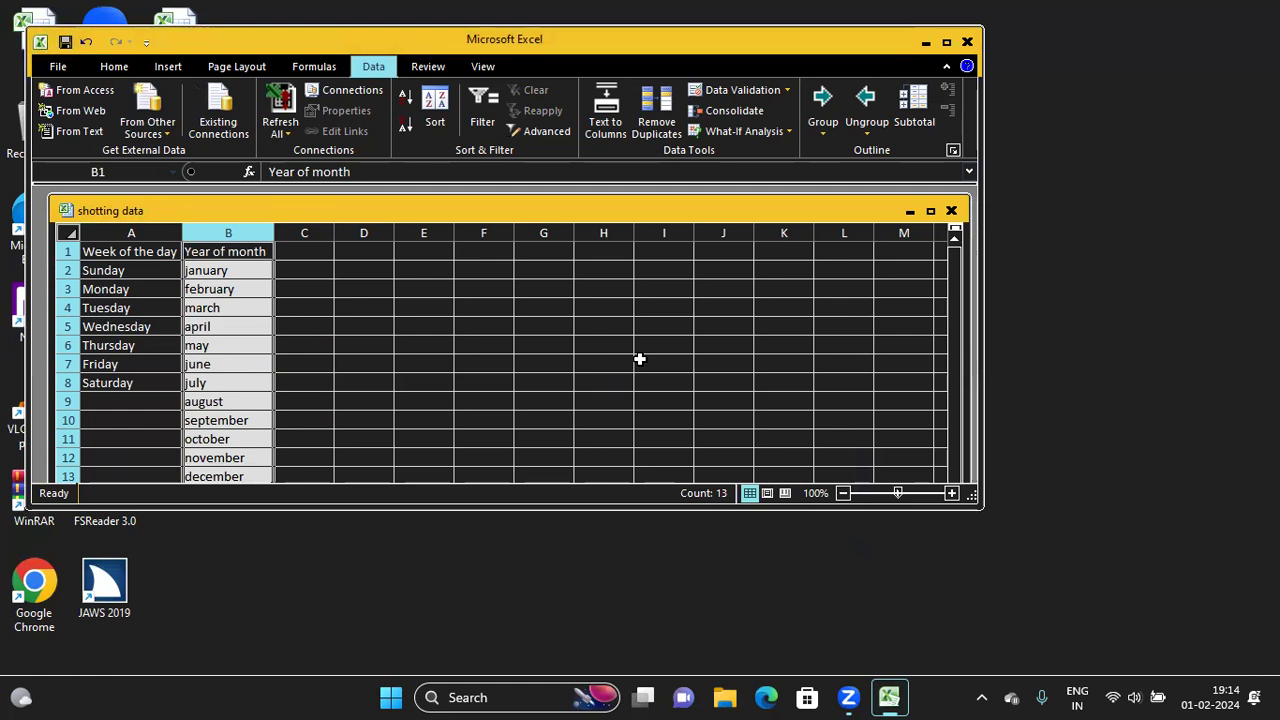
pyautogui.press('Up')
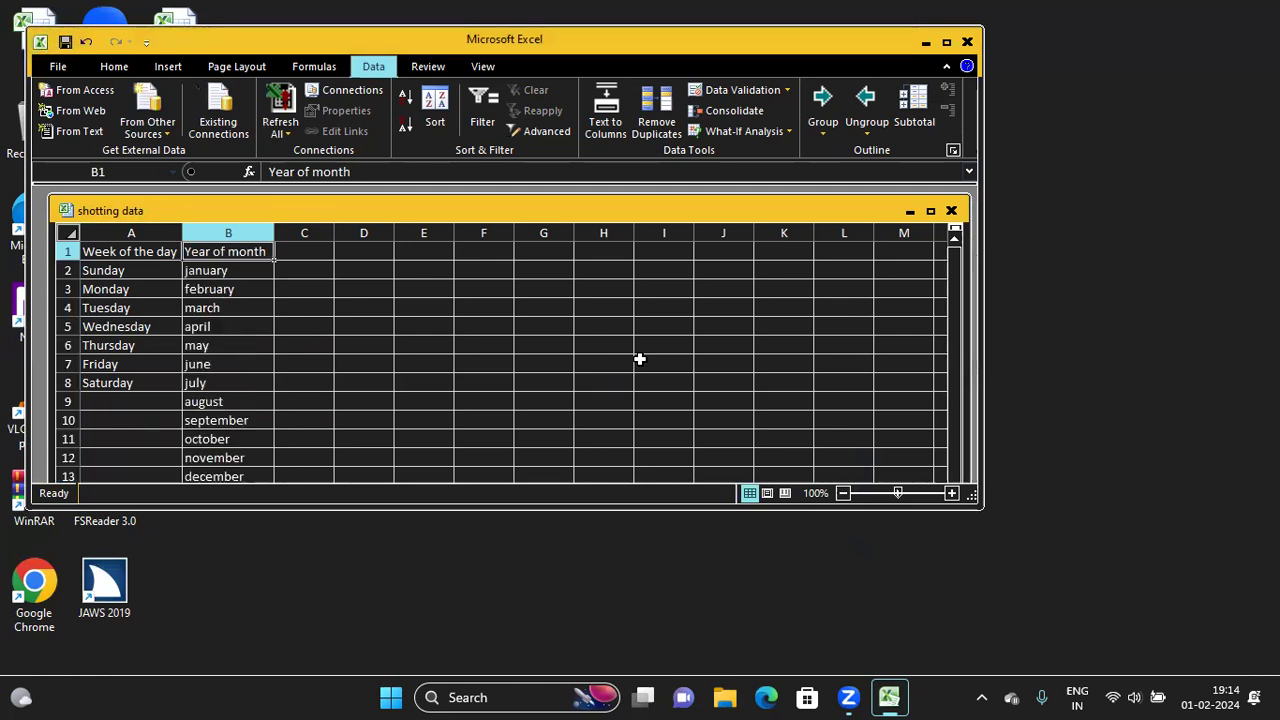
# Step: Read down the Year of month column in column B to check the order of the sorted months
pyautogui.press('Down')
pyautogui.press('Down')
pyautogui.press('Down')
pyautogui.press('Down')
pyautogui.press('Down')
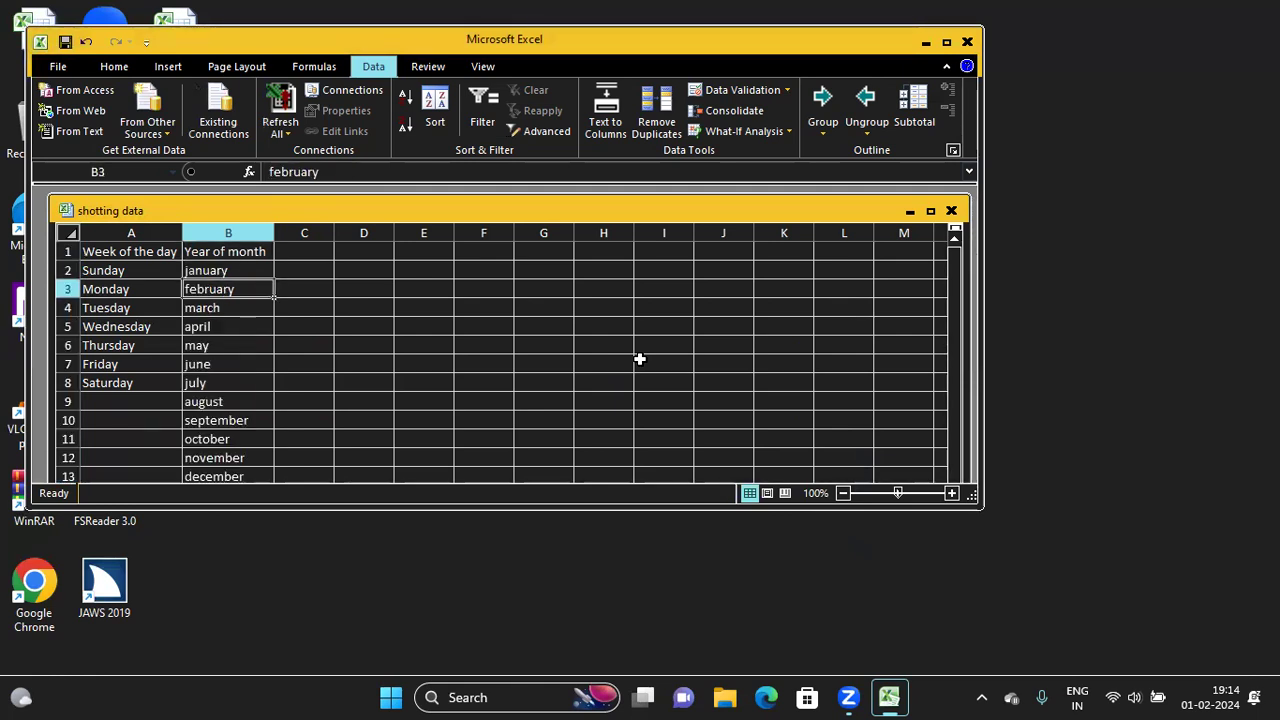
pyautogui.press('Down')
pyautogui.press('Down')
pyautogui.press('Down')
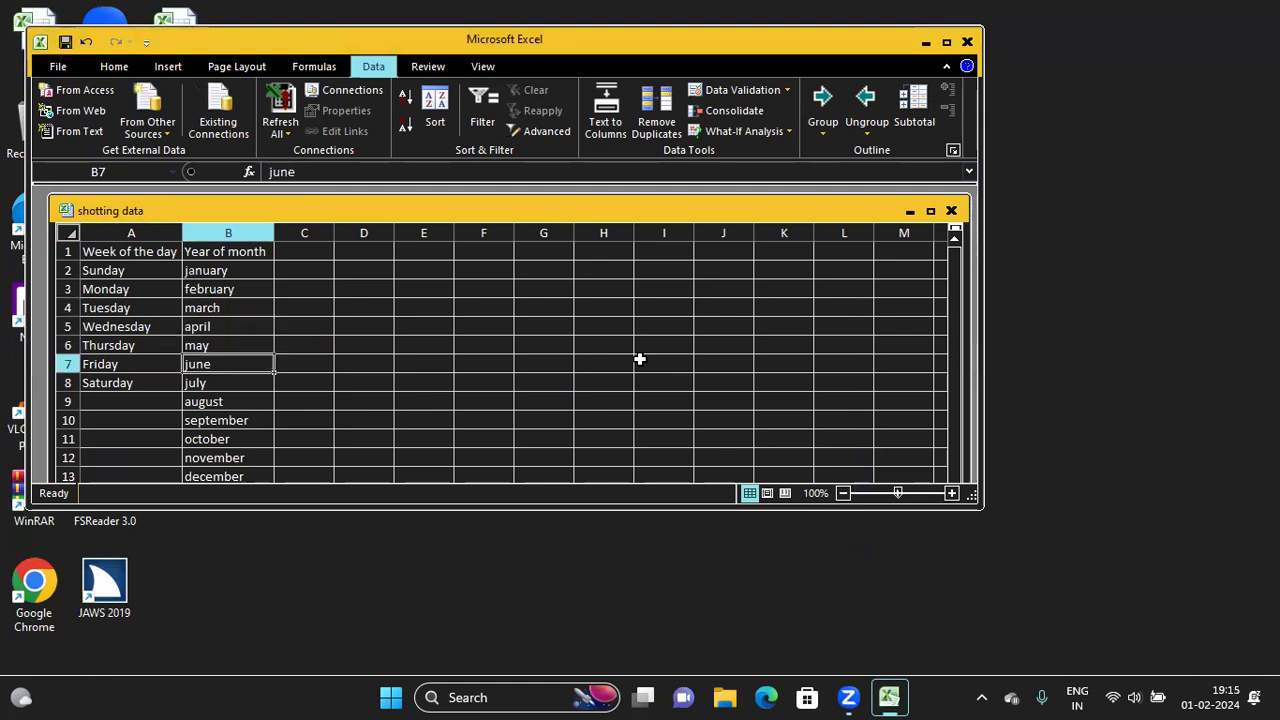
pyautogui.press('Down')
pyautogui.press('Down')
pyautogui.press('Down')
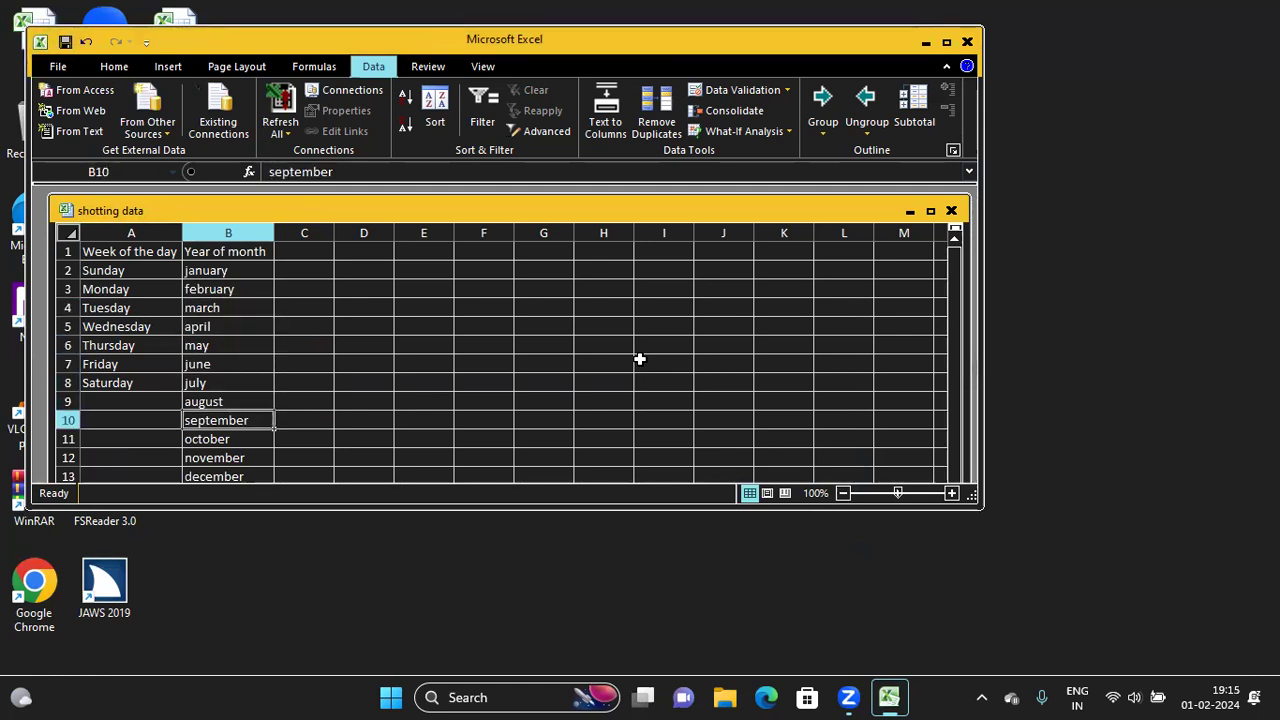
pyautogui.press('Down')
pyautogui.press('Down')
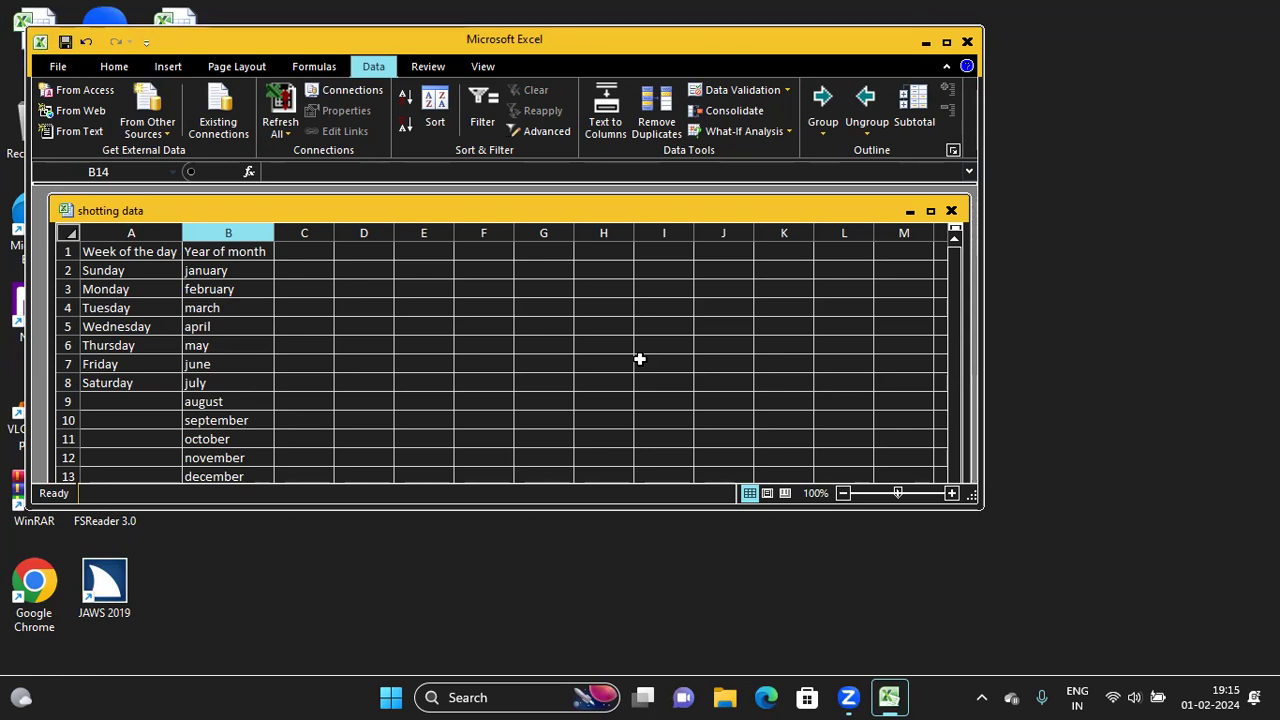
# Step: Switch to the next worksheet with the smart phone table and go to its first header cell, A1
pyautogui.hotkey('ctrl', 'pagedown')
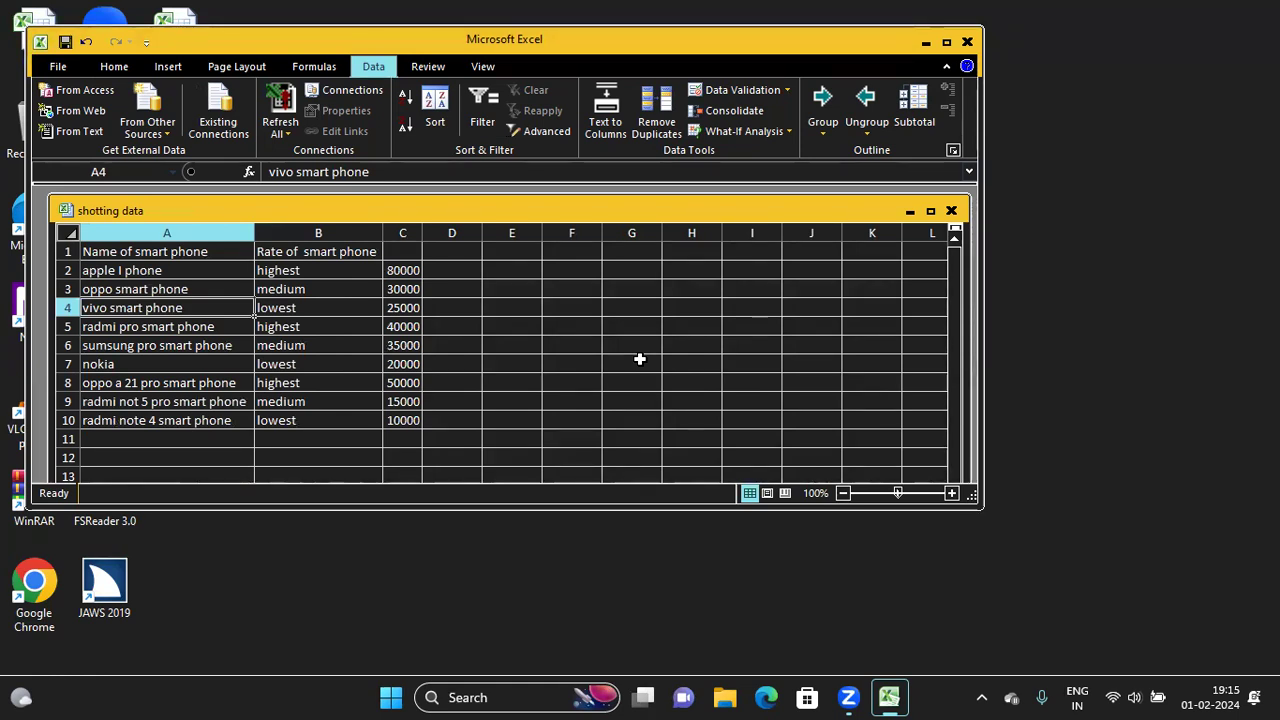
pyautogui.press('Up')
pyautogui.press('Up')
pyautogui.press('Up')
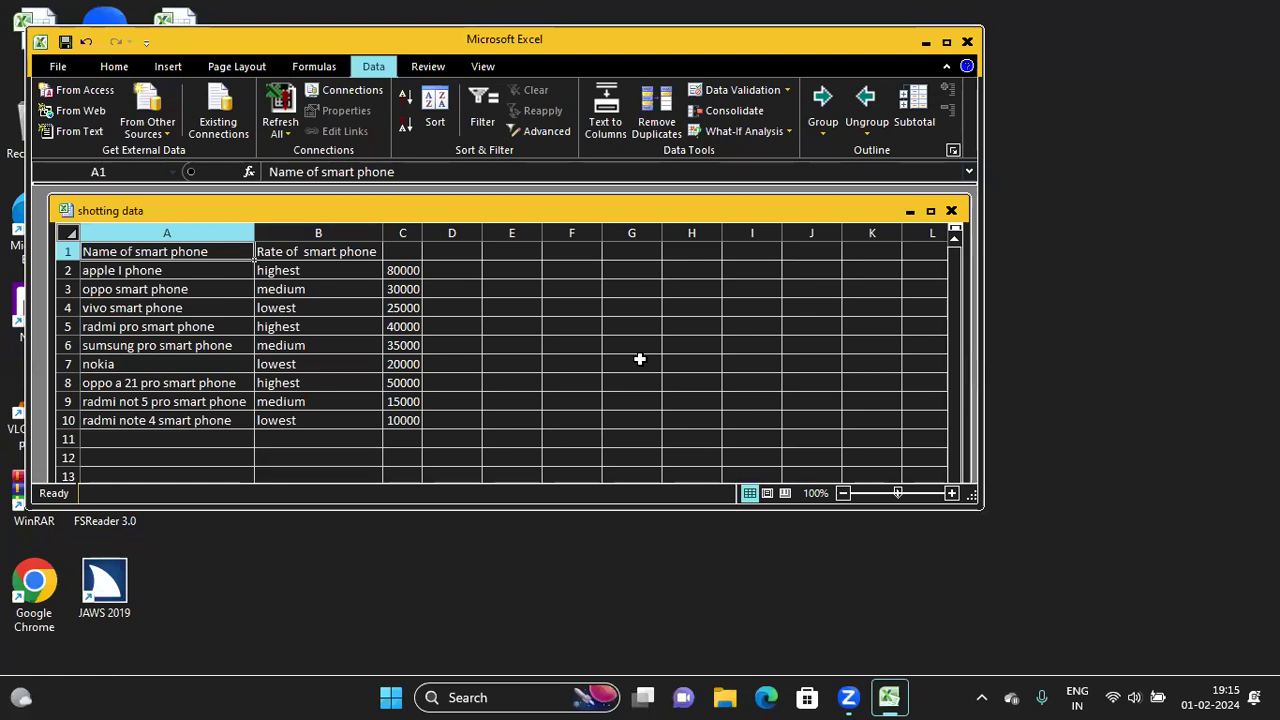
# Step: Replace the header in cell B1 with "Range of smart phone"
pyautogui.press('Right')
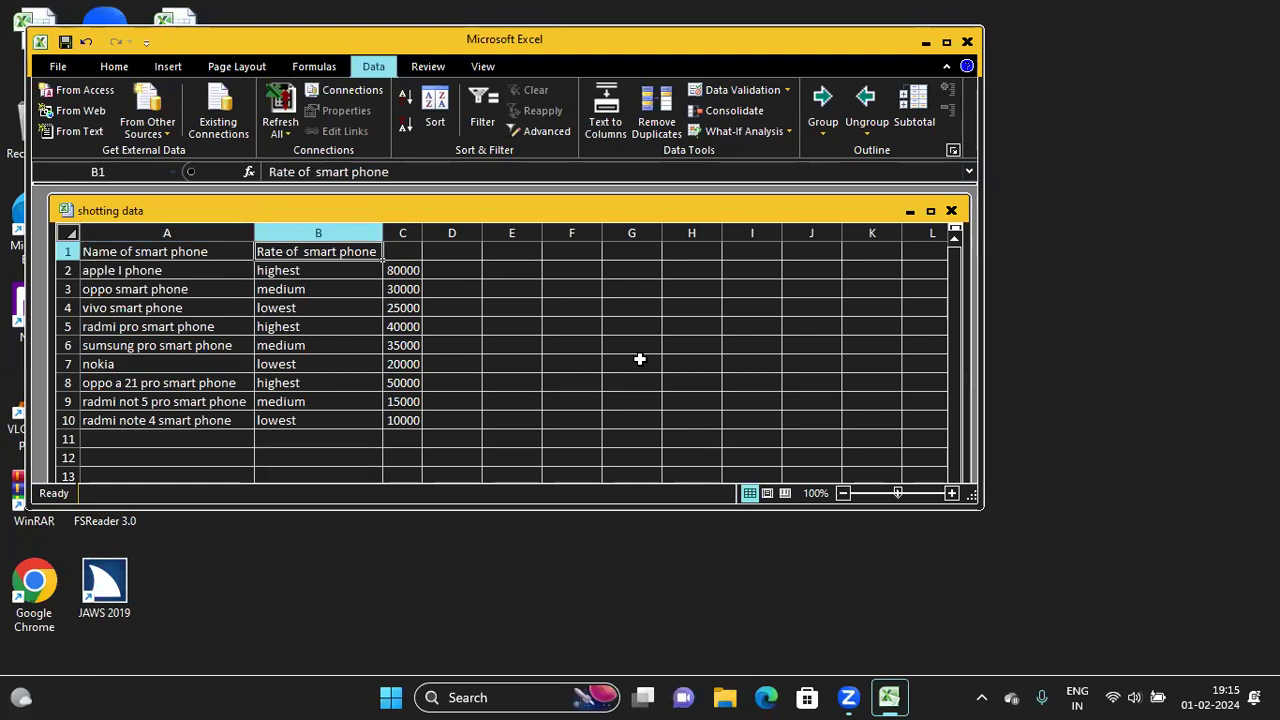
pyautogui.press('Right')
pyautogui.press('Down')
pyautogui.press('Up')
pyautogui.press('Left')
pyautogui.press('BackSpace')
pyautogui.write('Range o')
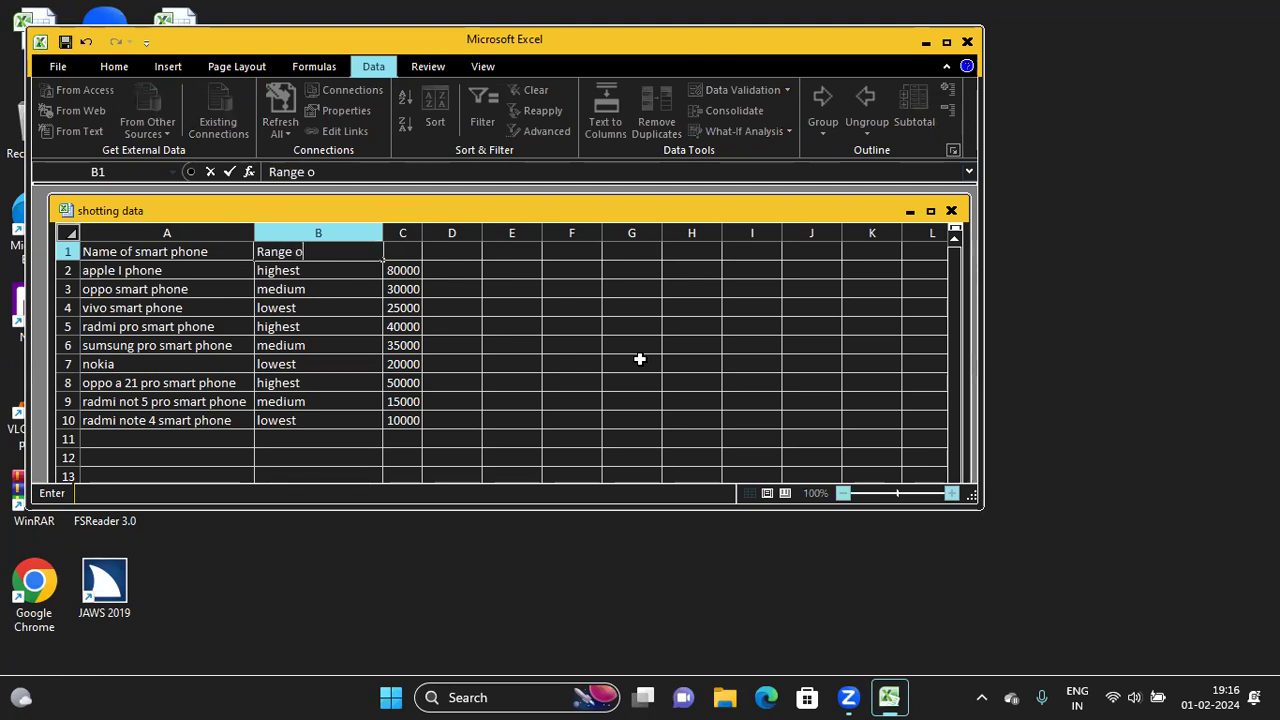
pyautogui.write('f smar')
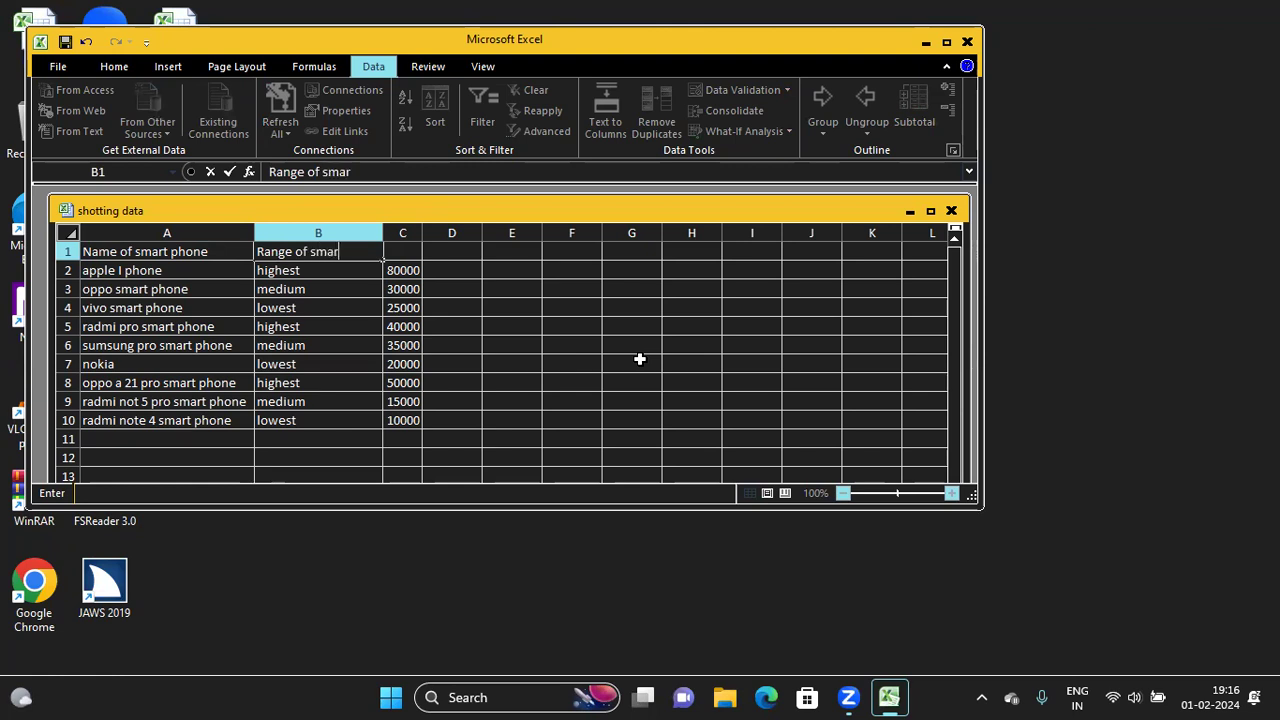
pyautogui.write('t phone')
pyautogui.press('Left')
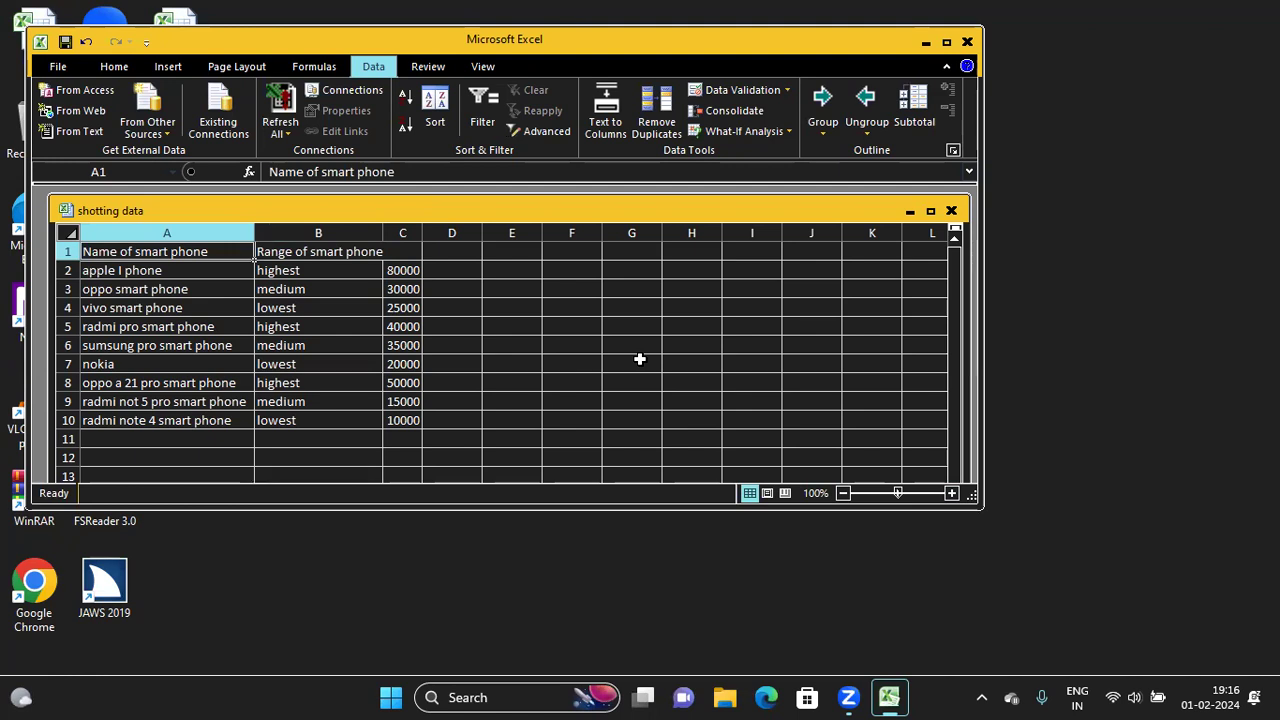
# Step: Enter "Rate of smart phone" as the header of the price column in cell C1
pyautogui.press('Right')
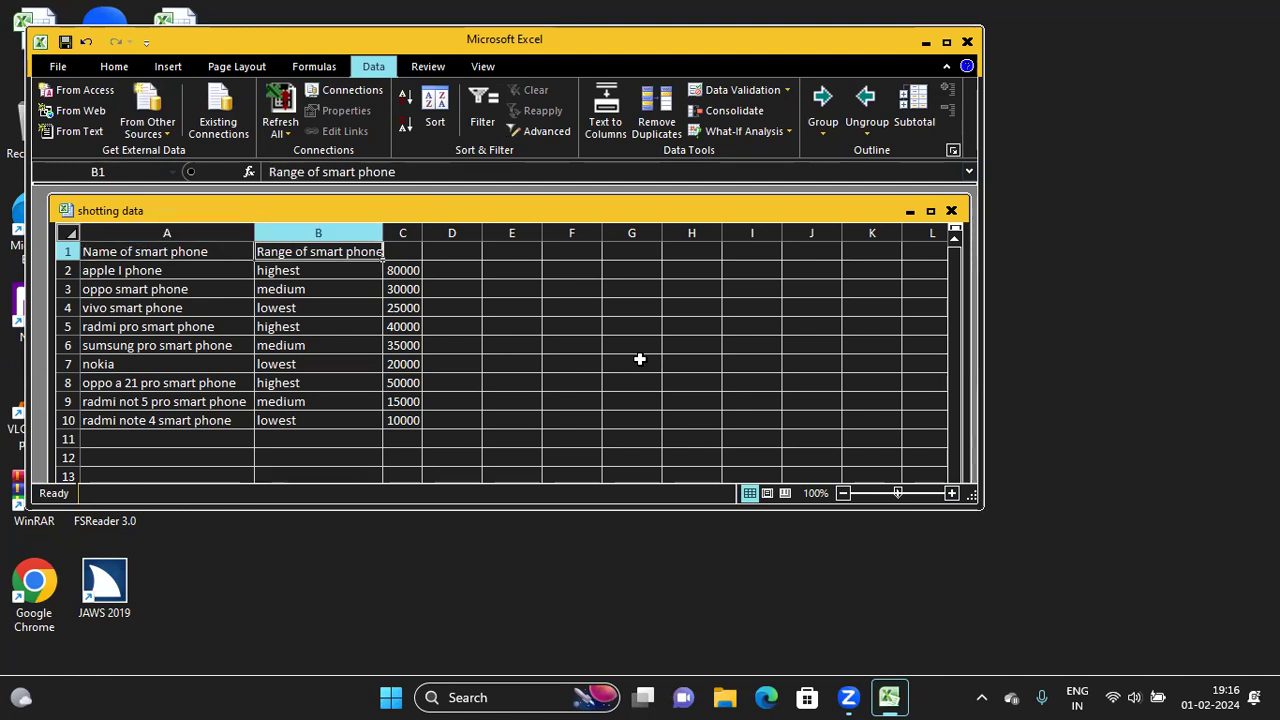
pyautogui.press('Right')
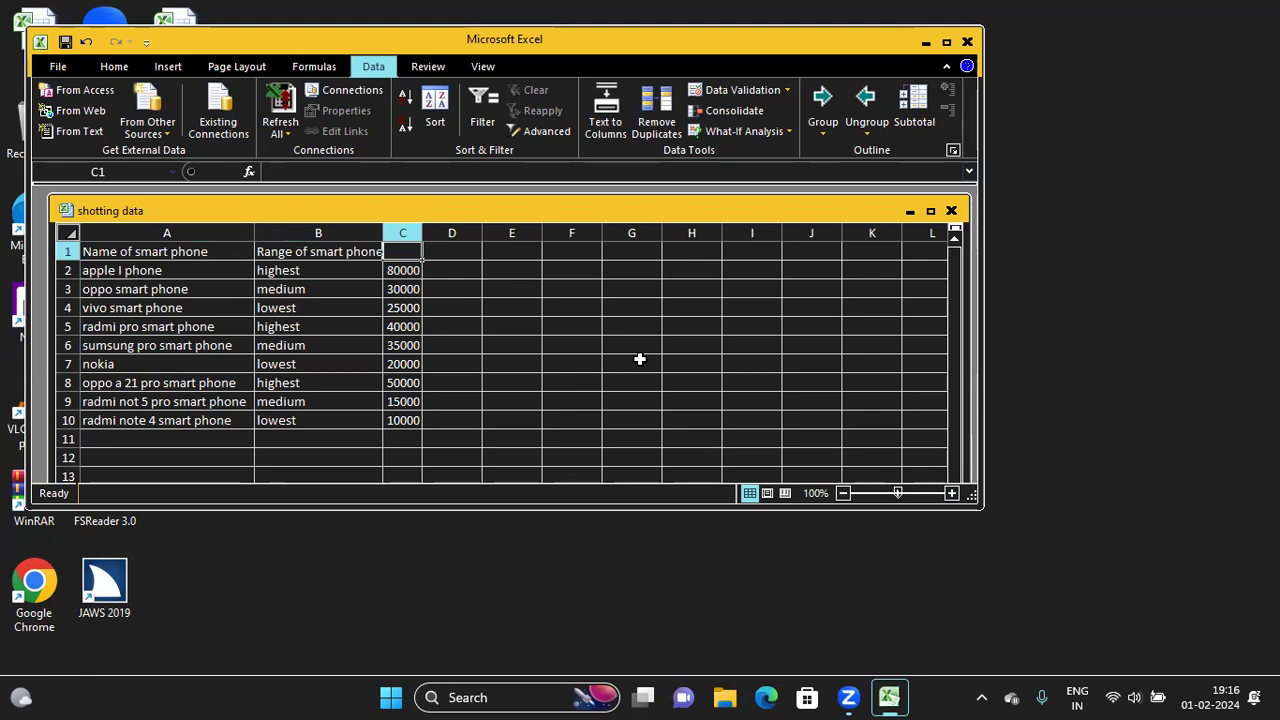
pyautogui.write('ra')
pyautogui.press('BackSpace')
pyautogui.press('BackSpace')
pyautogui.write('R')
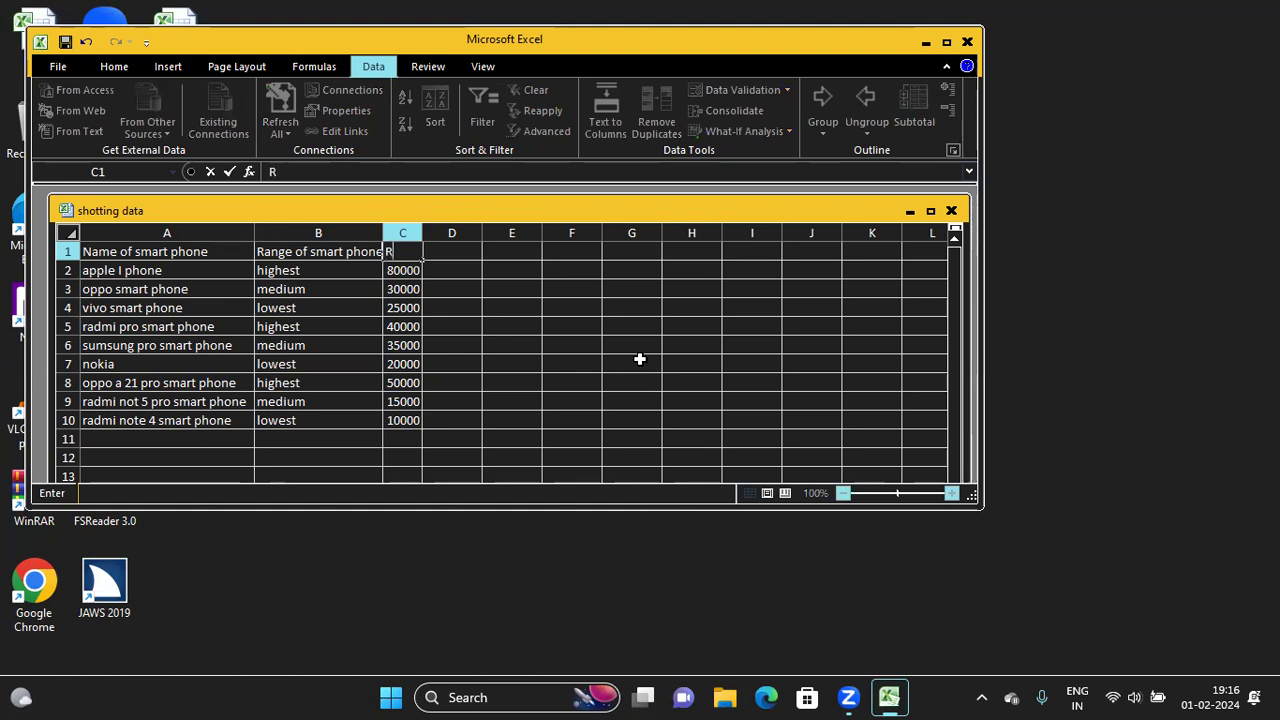
pyautogui.write('ate of sma')
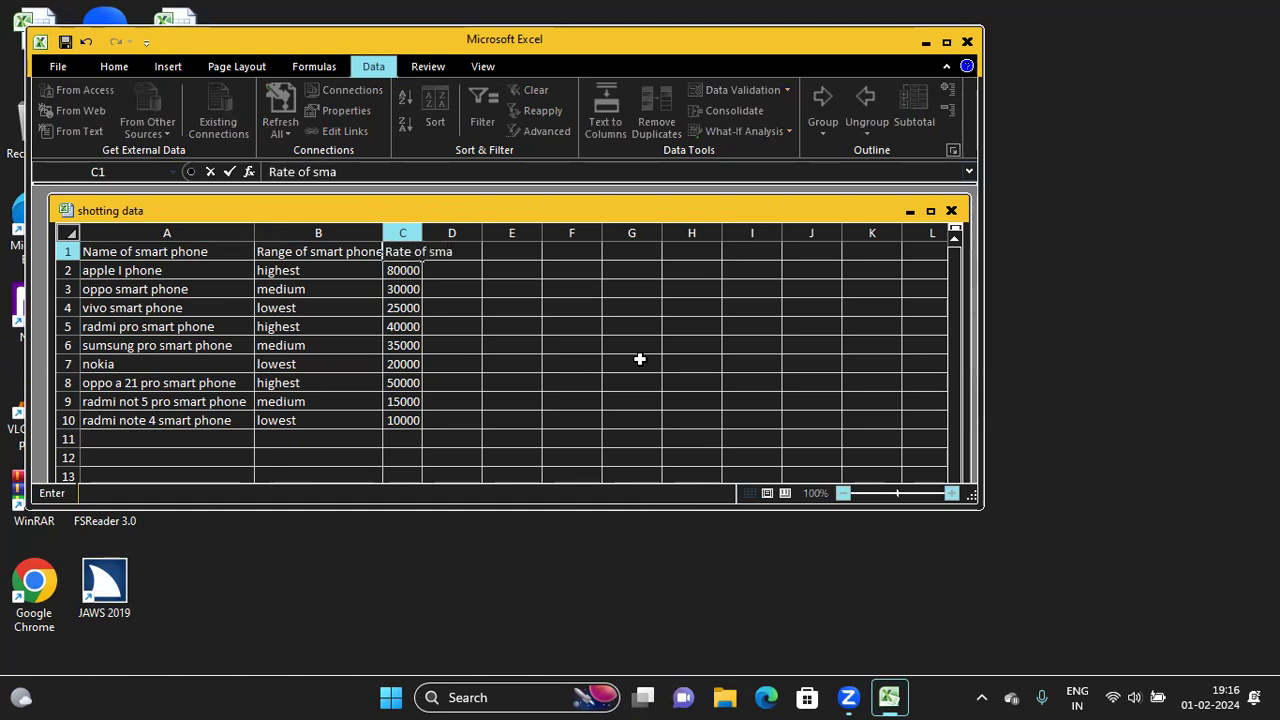
pyautogui.write('rt phone')
pyautogui.press('Left')
pyautogui.press('Left')
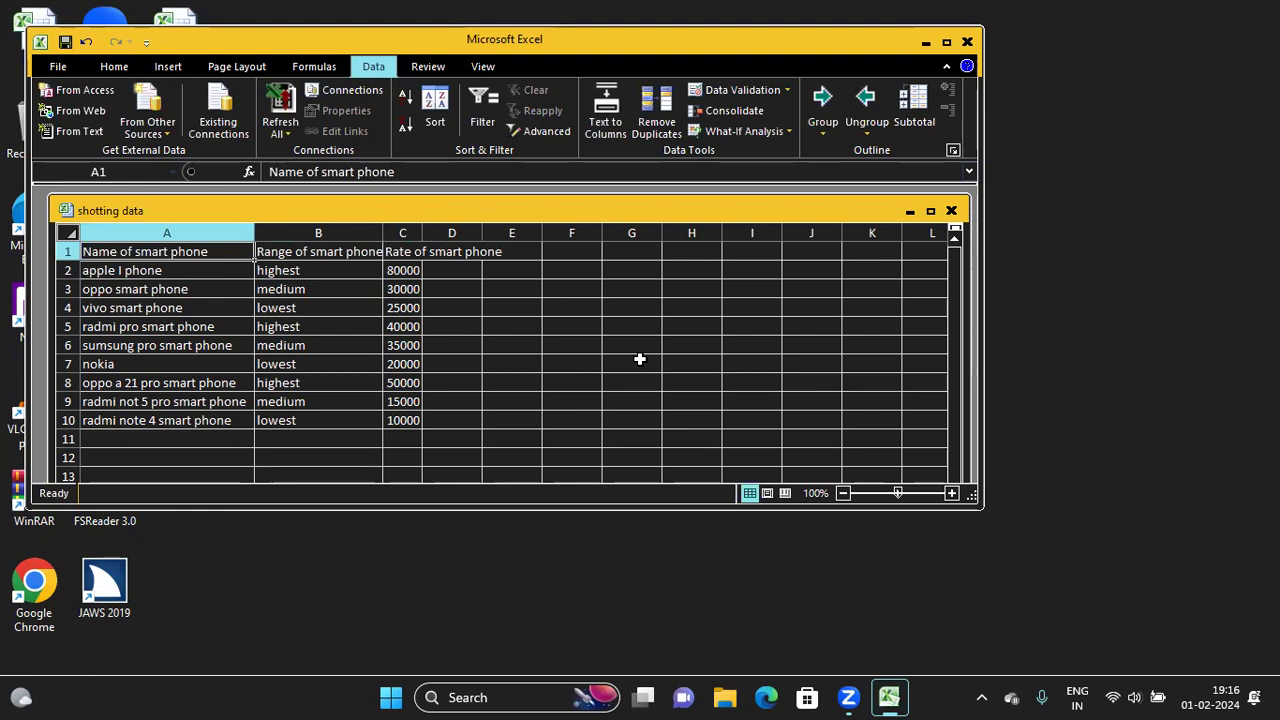
# Step: Select the Rate of smart phone column from C1 to C10 and AutoFit its column width
pyautogui.press('Right')
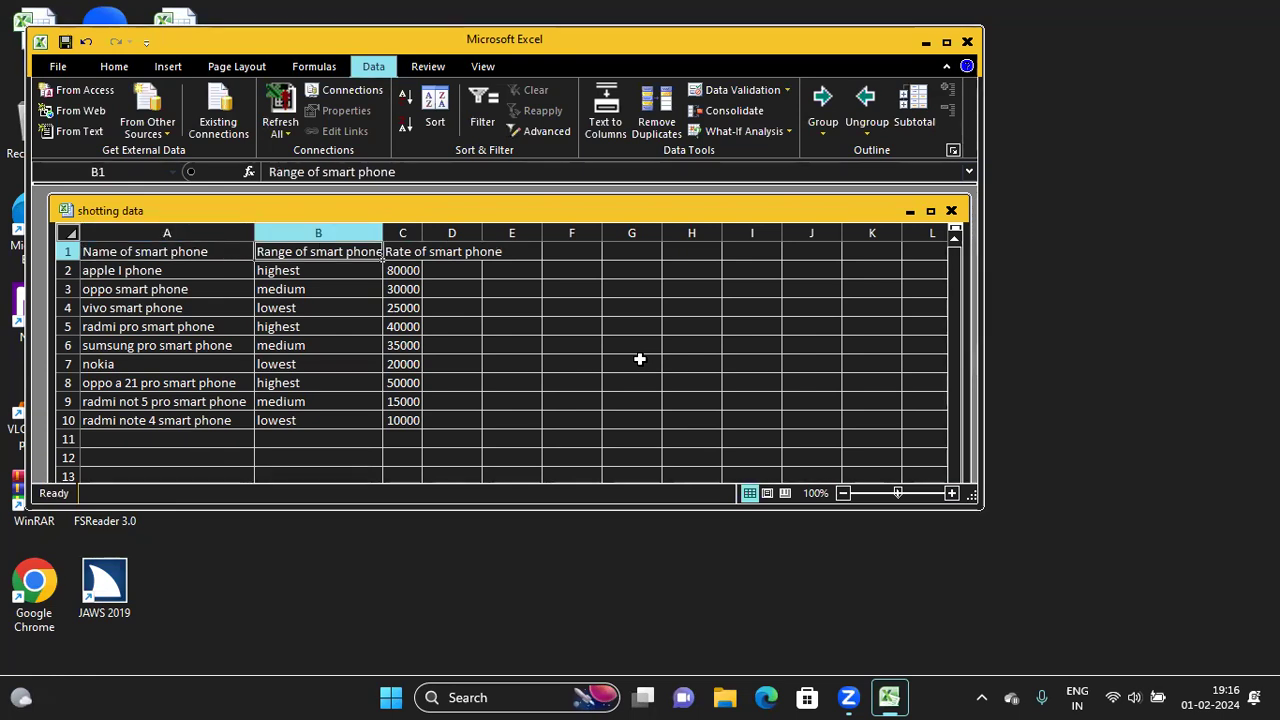
pyautogui.press('Right')
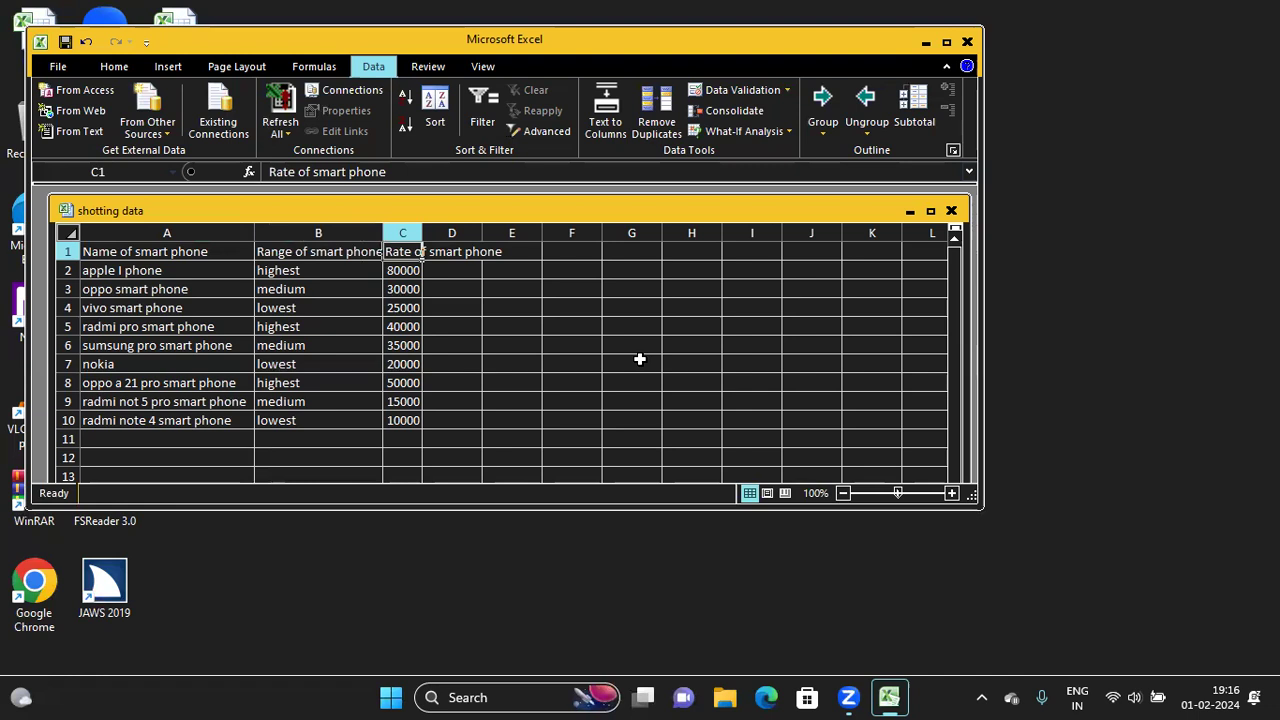
pyautogui.hotkey('ctrl', 'shift', 'Down')
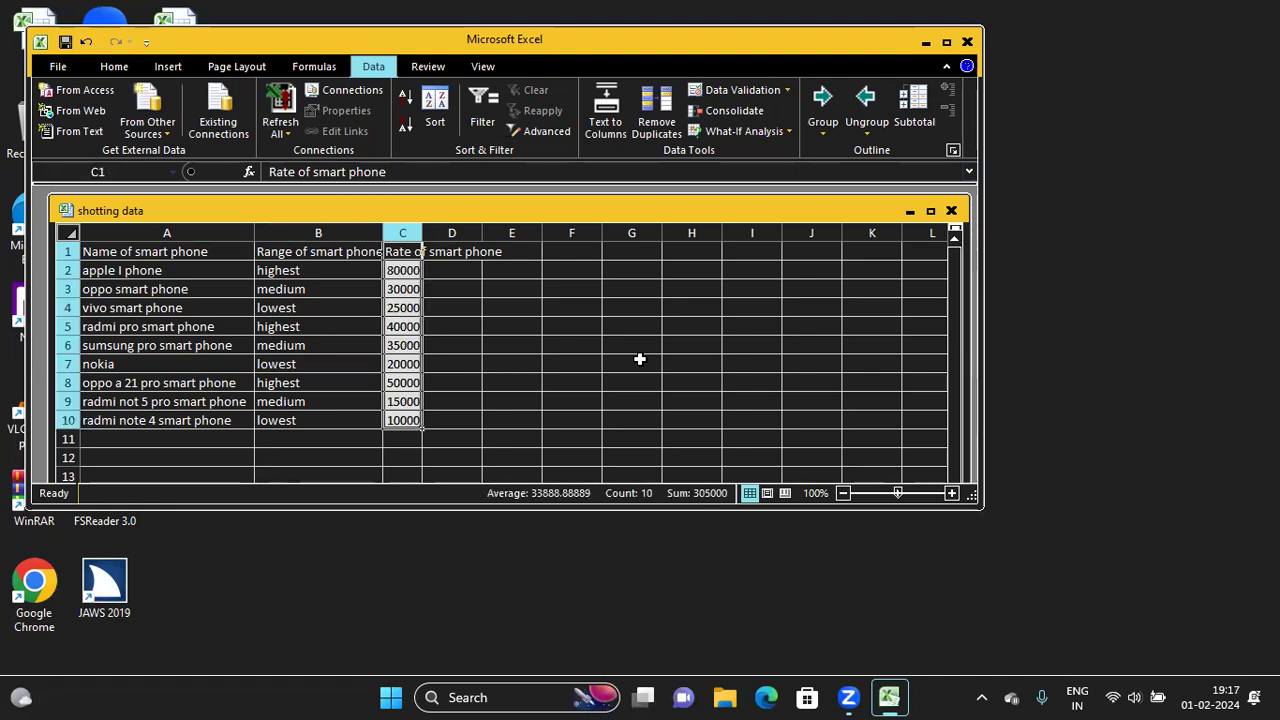
pyautogui.press('alt')
pyautogui.press('a')
pyautogui.press('alt')
pyautogui.press('h')
pyautogui.press('o')
pyautogui.press('i')
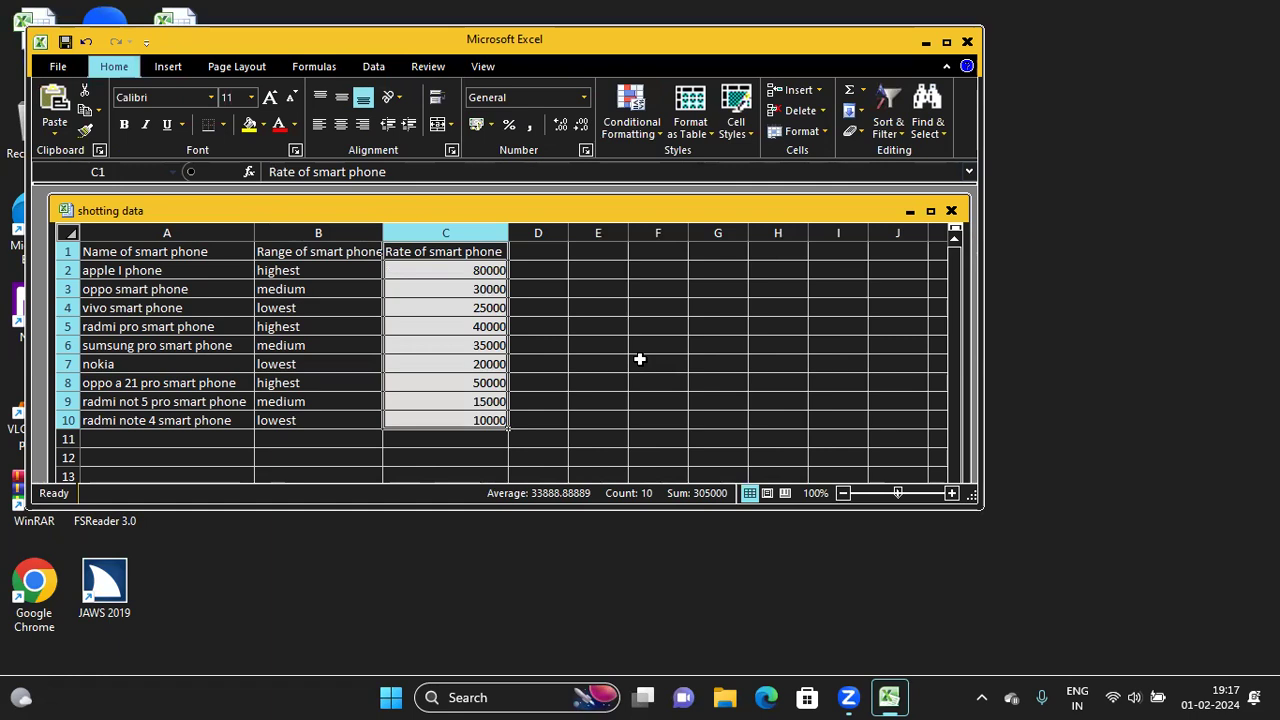
# Step: Read through the Name of smart phone entries in column A, ending back at the header cell
pyautogui.press('Up')
pyautogui.press('Left')
pyautogui.press('Left')
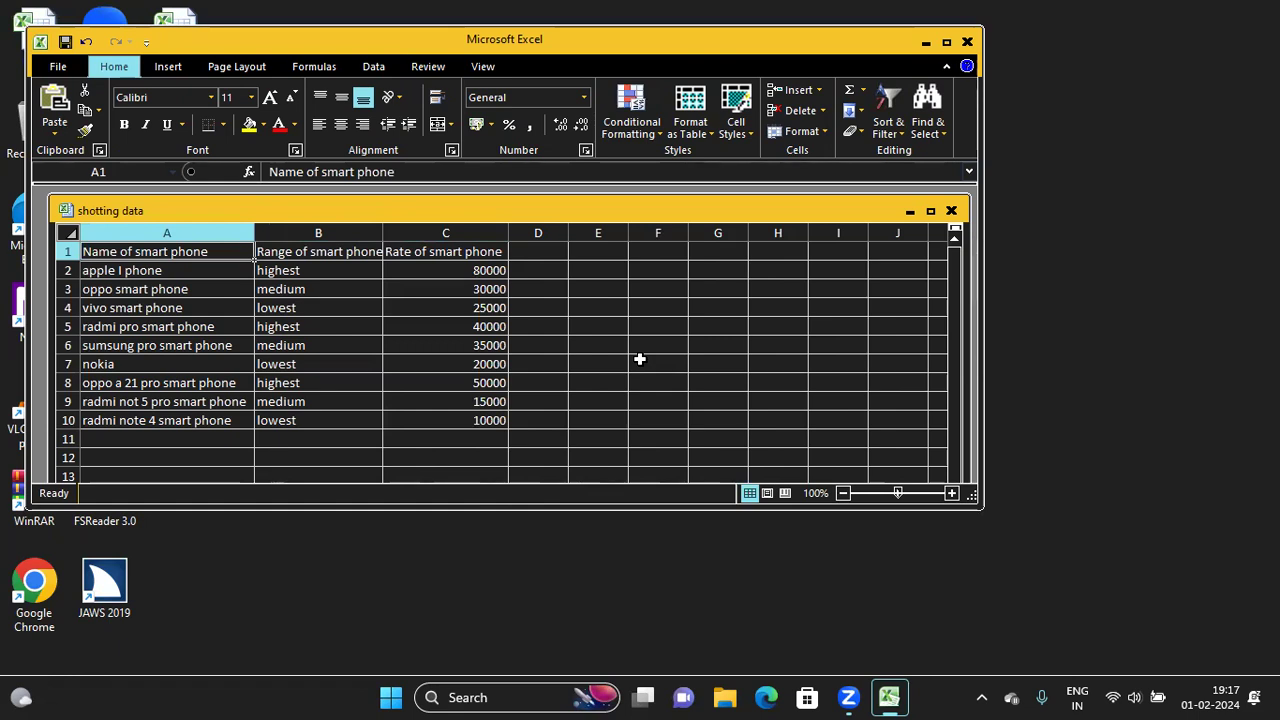
pyautogui.press('Down')
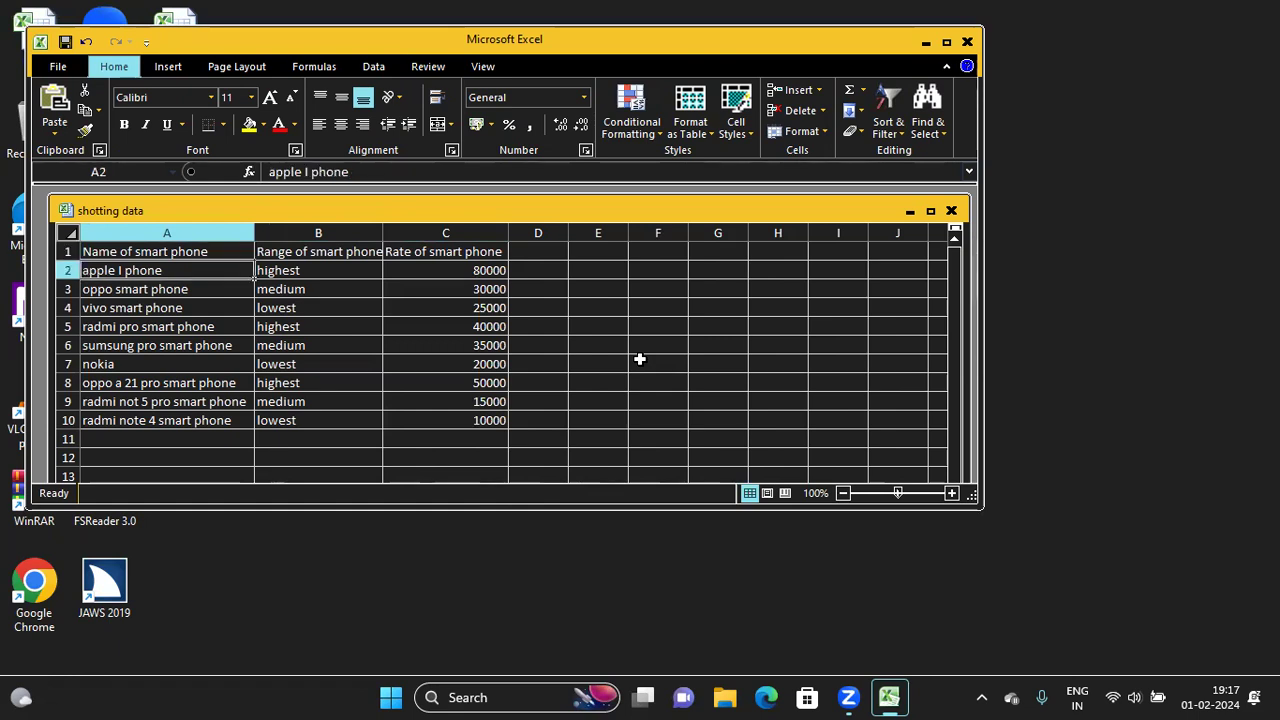
pyautogui.press('Down')
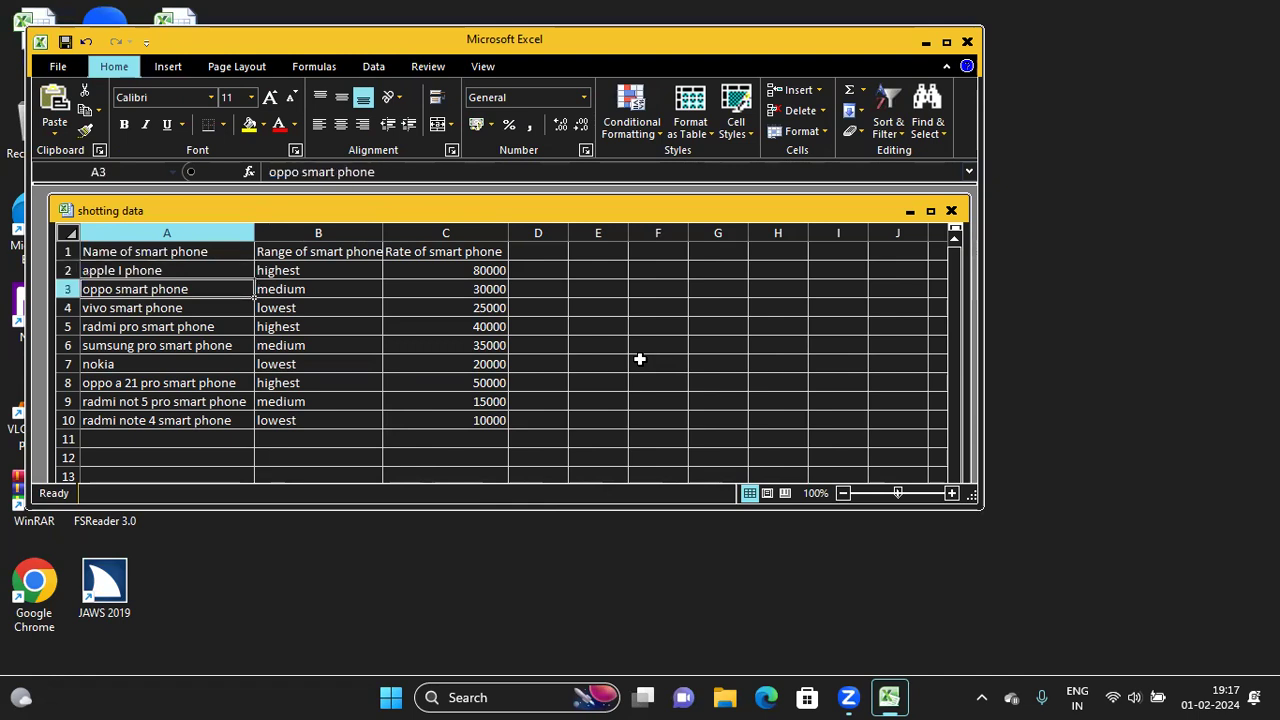
pyautogui.press('Down')
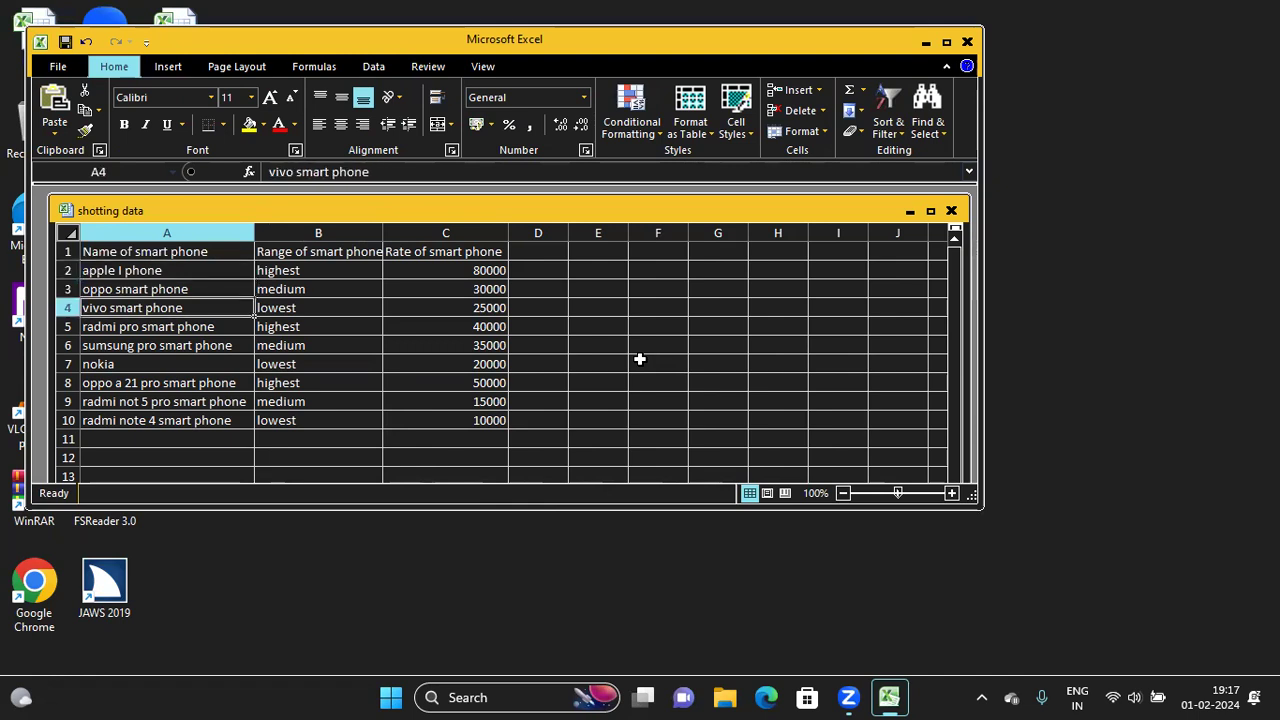
pyautogui.press('Down')
pyautogui.press('Down')
pyautogui.press('Down')
pyautogui.press('Down')
pyautogui.press('Down')
pyautogui.press('Down')
pyautogui.press('Down')
pyautogui.press('Down')
pyautogui.press('Up')
pyautogui.press('Up')
pyautogui.press('Up')
pyautogui.press('Up')
pyautogui.press('Up')
pyautogui.press('Up')
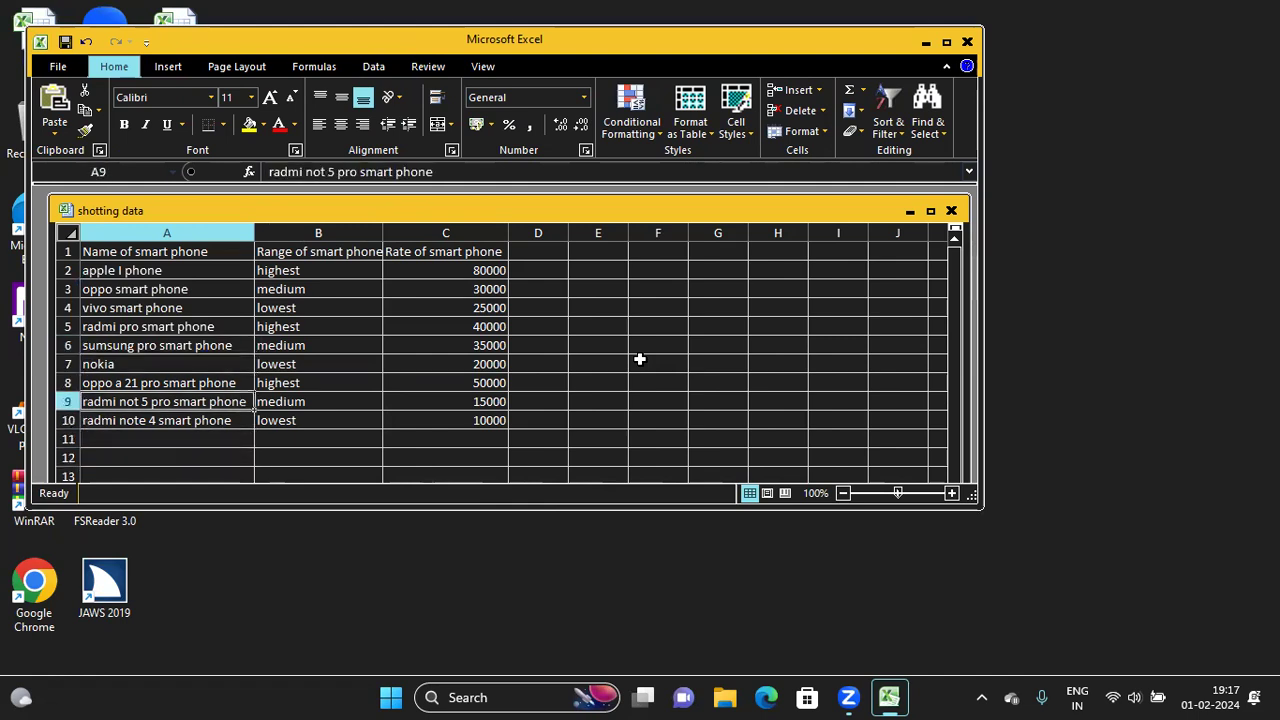
pyautogui.press('Up')
pyautogui.press('Up')
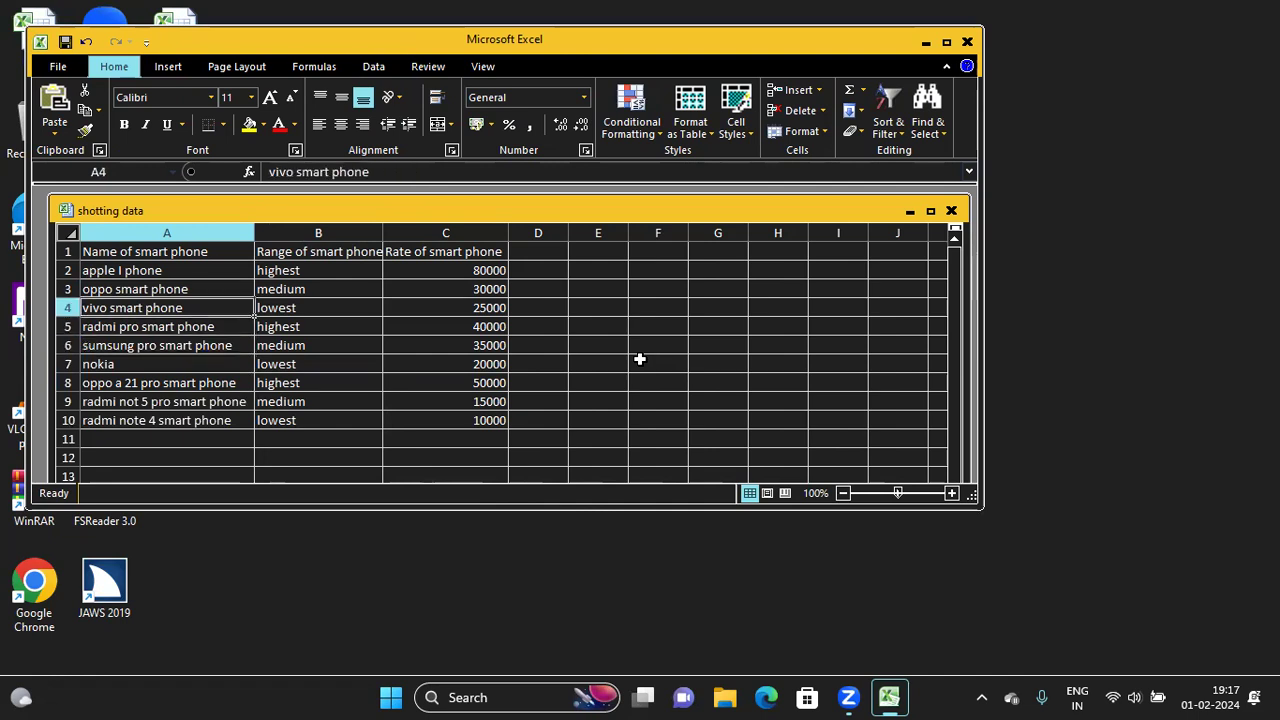
pyautogui.press('Up')
pyautogui.press('Up')
pyautogui.press('Up')
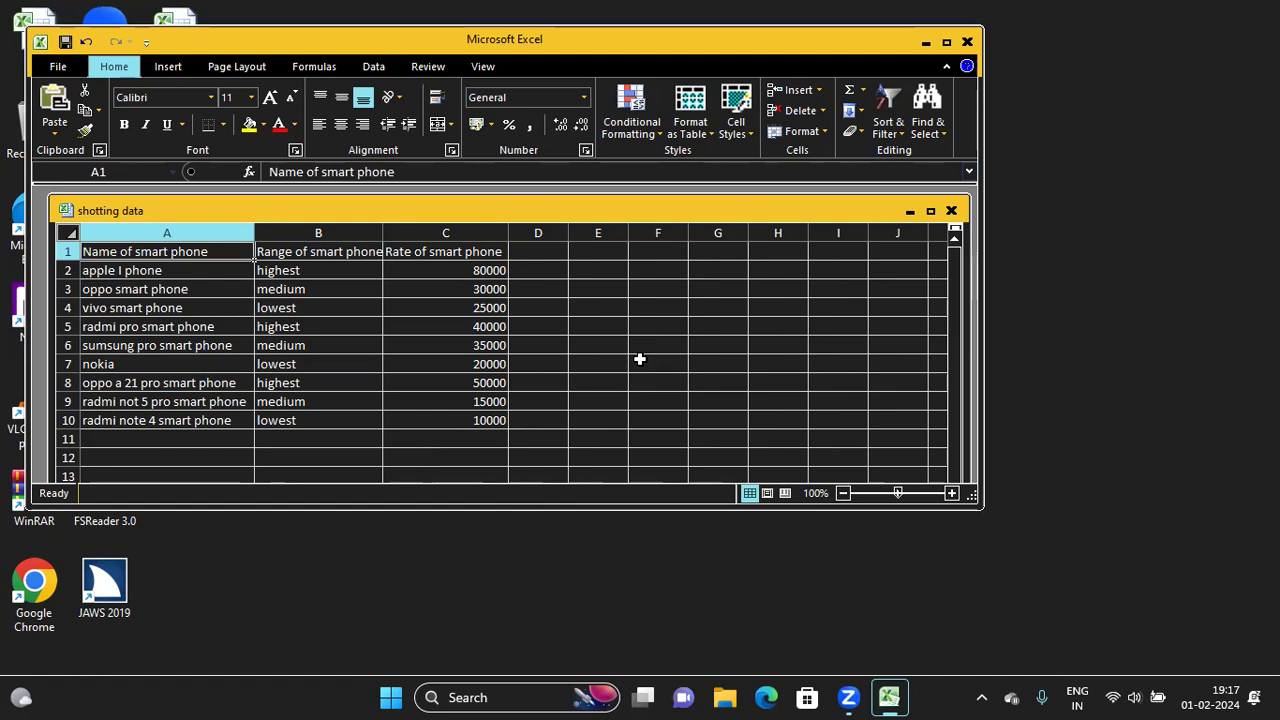
# Step: Review the range entries in column B under Range of smart phone, ending back at the header
pyautogui.press('Right')
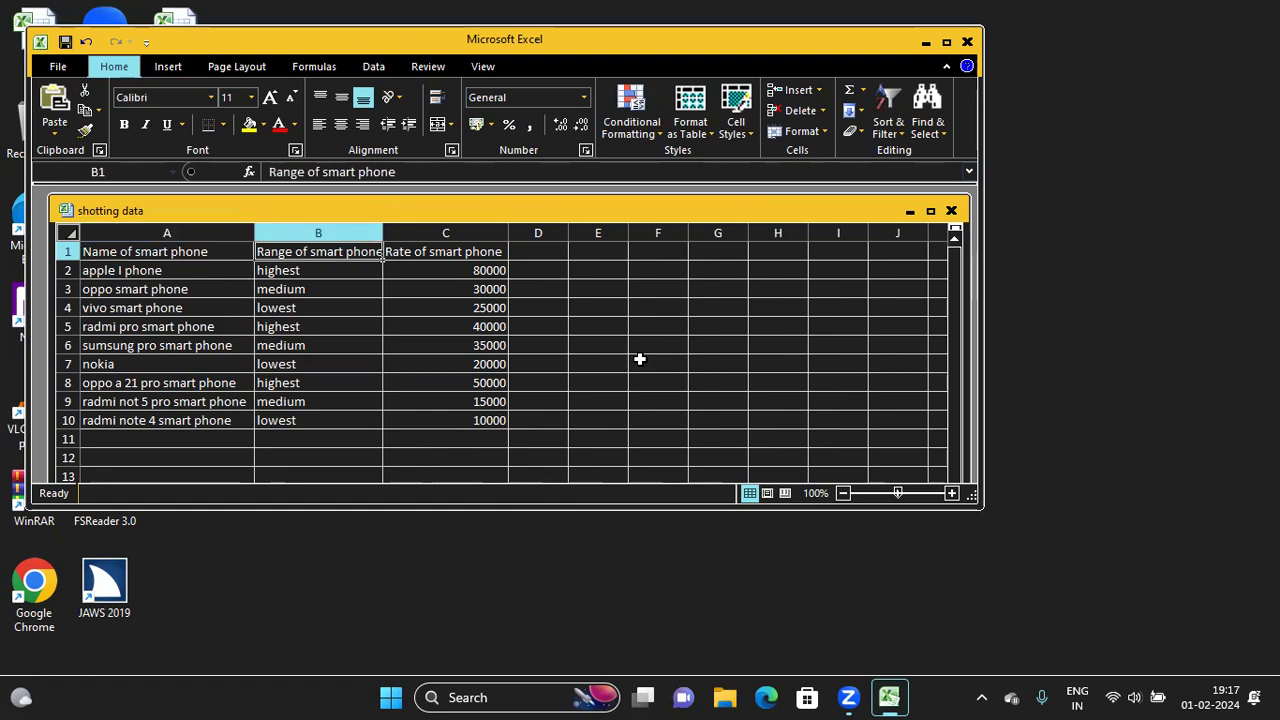
pyautogui.press('Down')
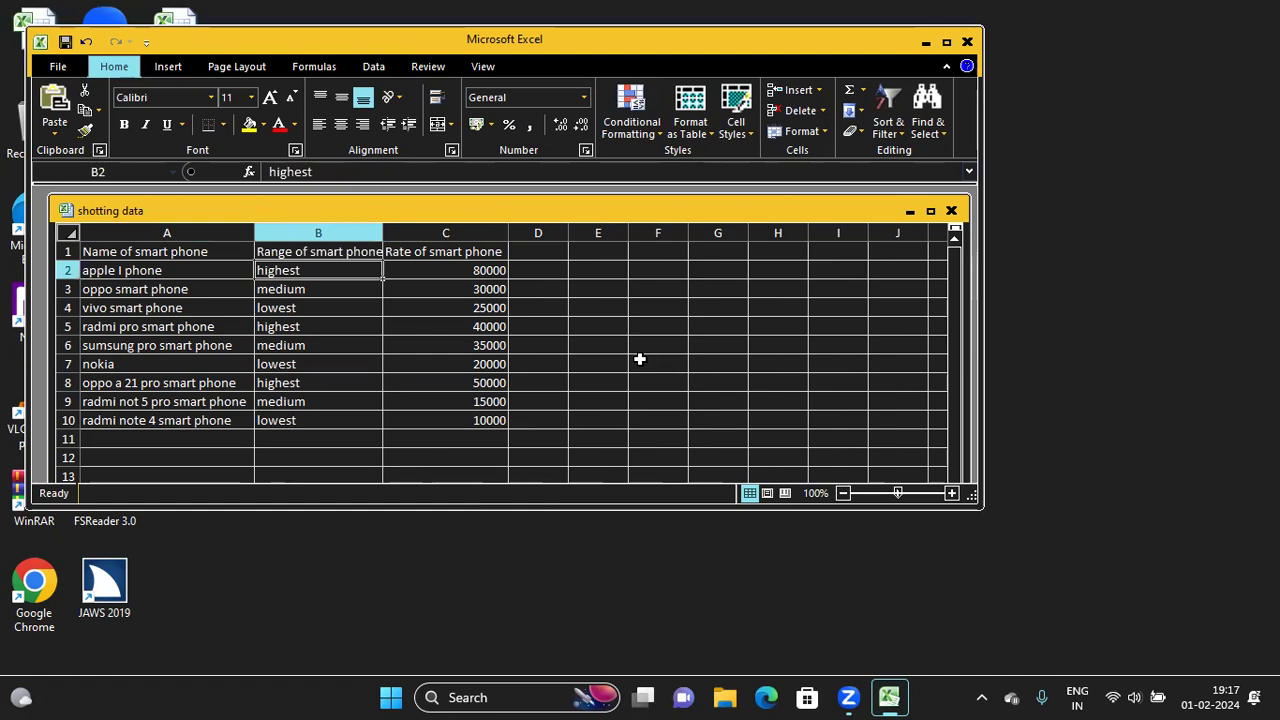
pyautogui.press('Down')
pyautogui.press('Down')
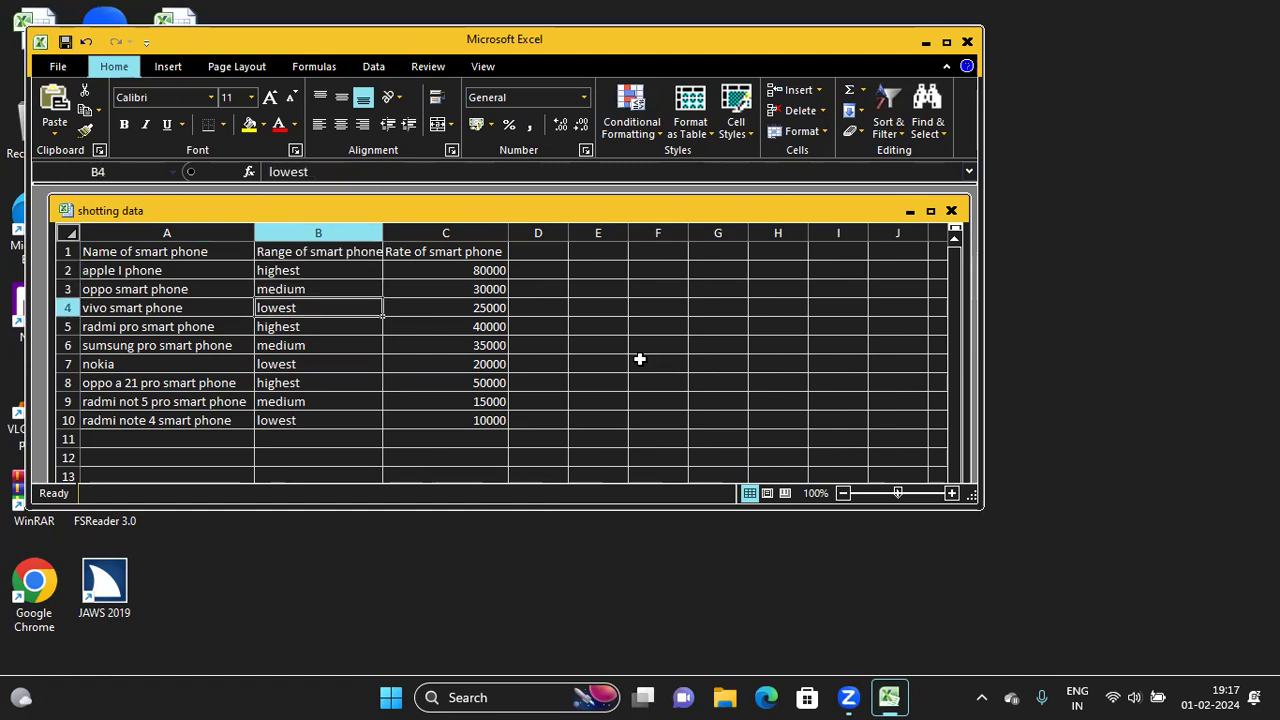
pyautogui.press('Down')
pyautogui.press('Down')
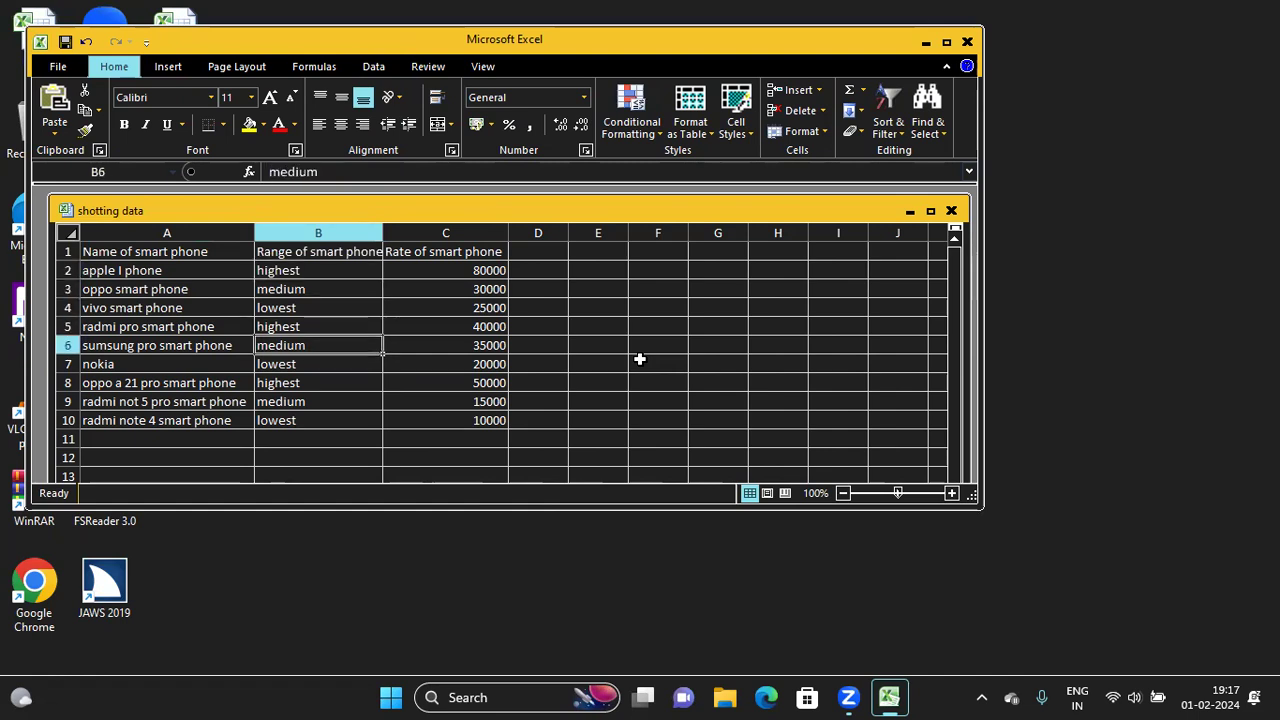
pyautogui.press('Down')
pyautogui.press('Down')
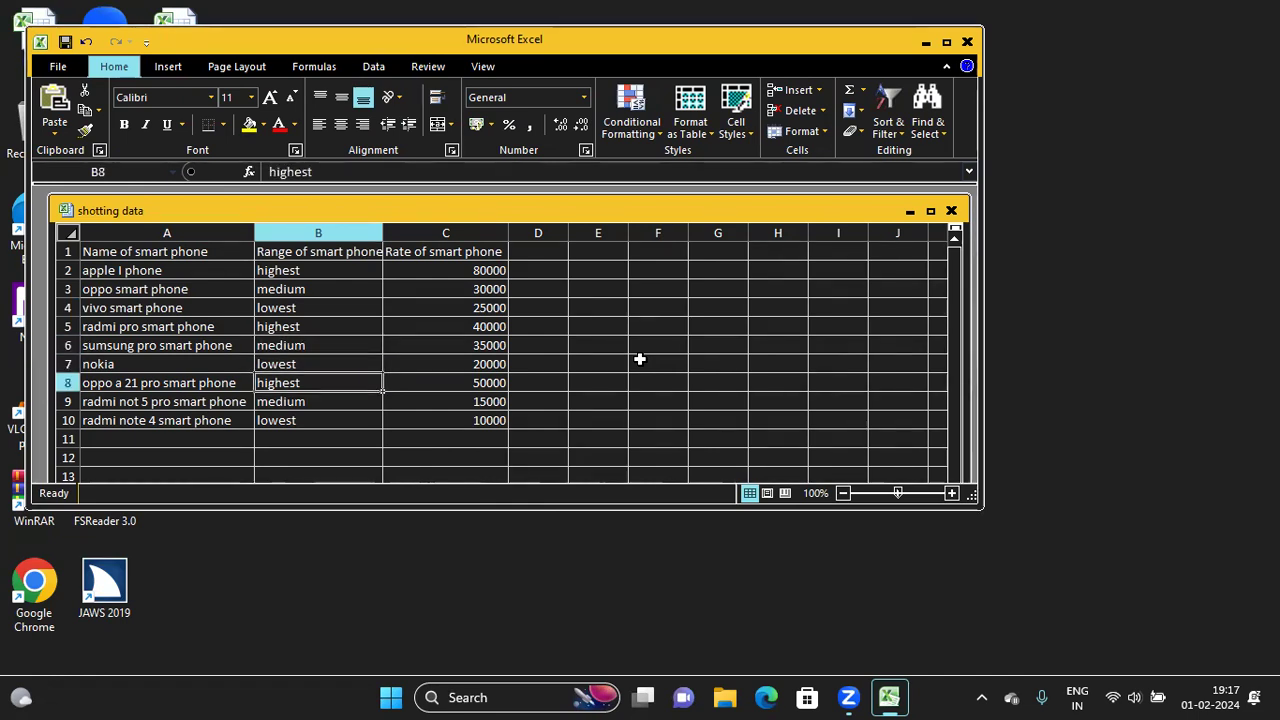
pyautogui.press('Down')
pyautogui.press('Down')
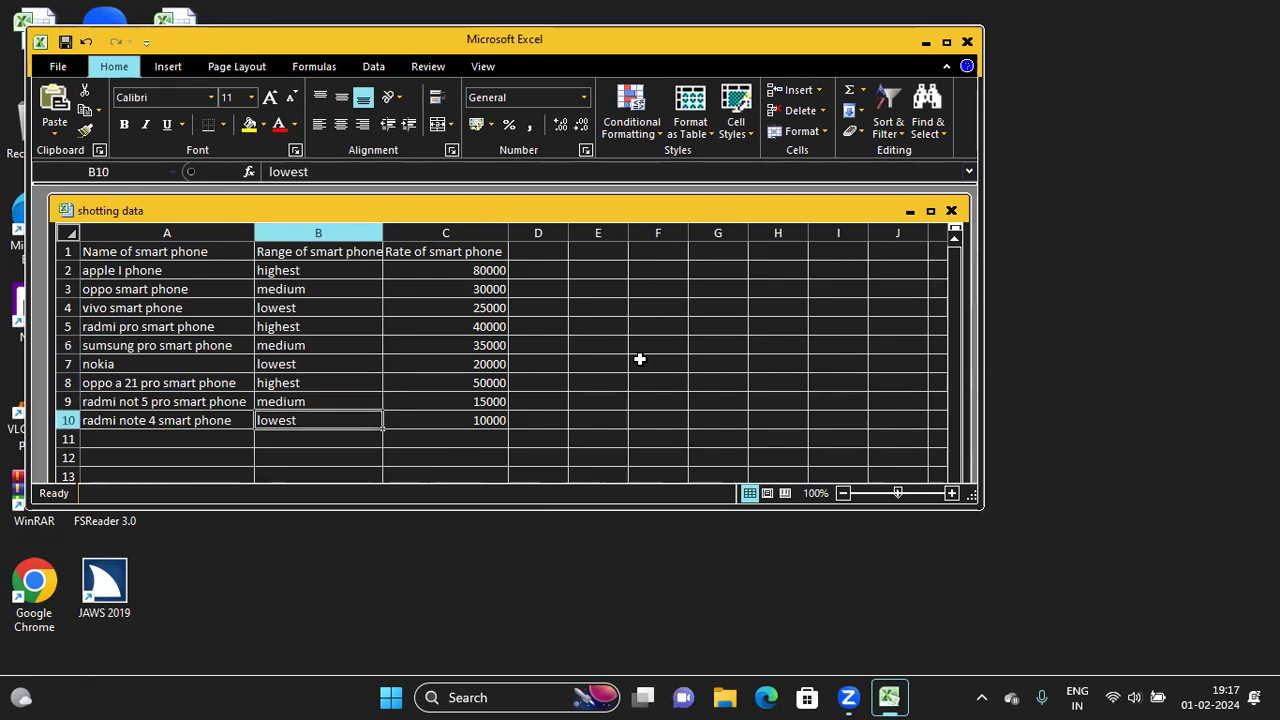
pyautogui.press('Left')
pyautogui.press('Right')
pyautogui.press('Down')
pyautogui.press('Down')
pyautogui.press('Up')
pyautogui.press('Up')
pyautogui.press('Up')
pyautogui.press('Up')
pyautogui.press('Up')
pyautogui.press('Up')
pyautogui.press('Up')
pyautogui.press('Up')
pyautogui.press('Up')
pyautogui.press('Up')
pyautogui.press('Up')
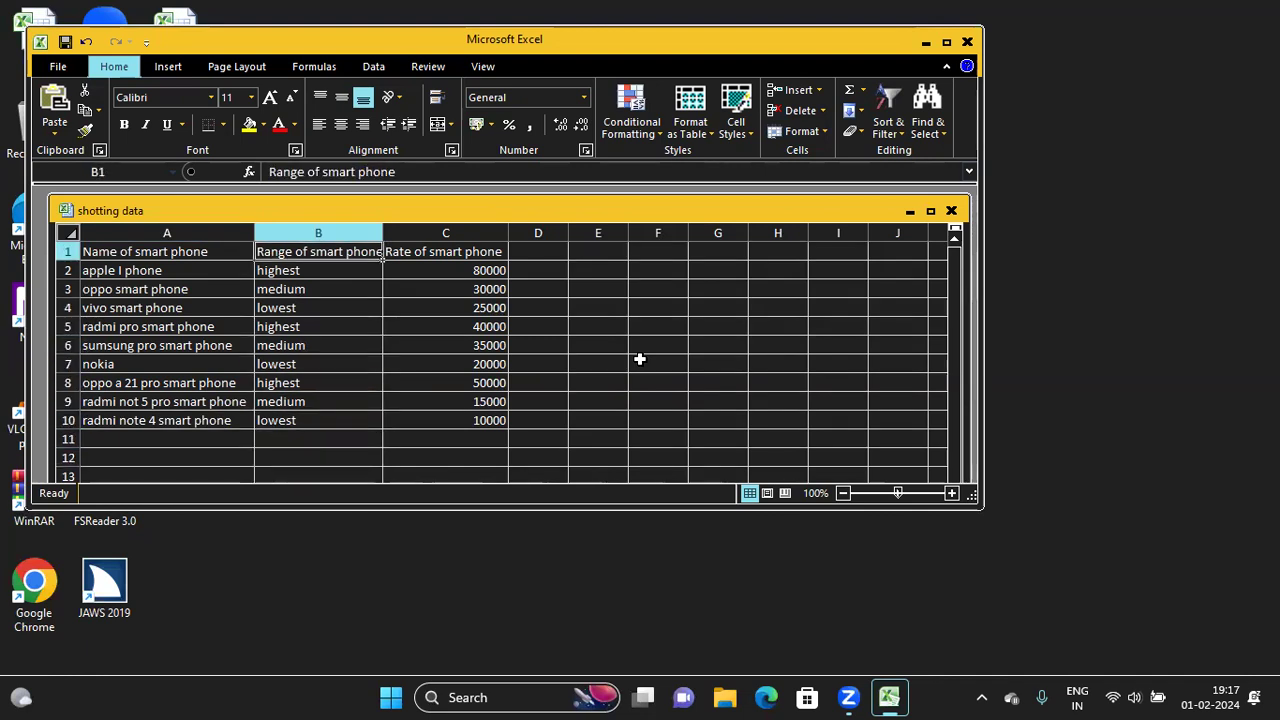
# Step: Review the first price entries under Rate of smart phone in column C, ending at the Range of smart phone header
pyautogui.press('Right')
pyautogui.press('Down')
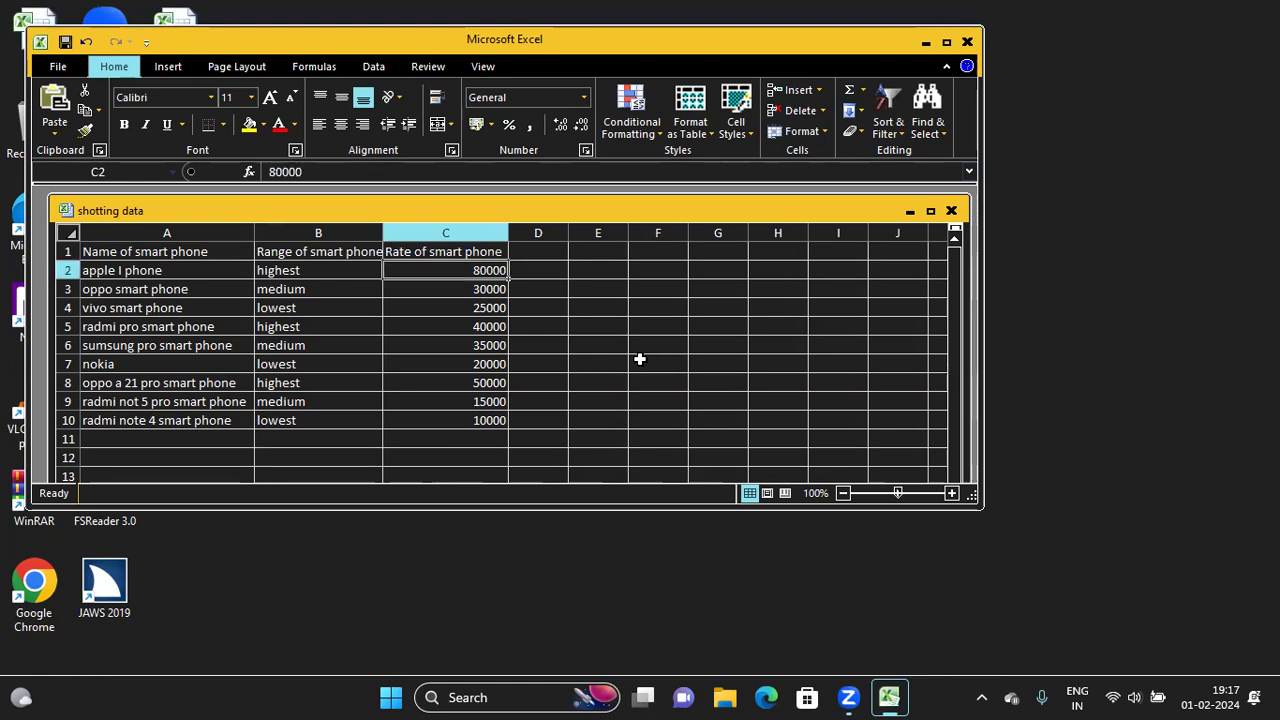
pyautogui.press('Down')
pyautogui.press('Down')
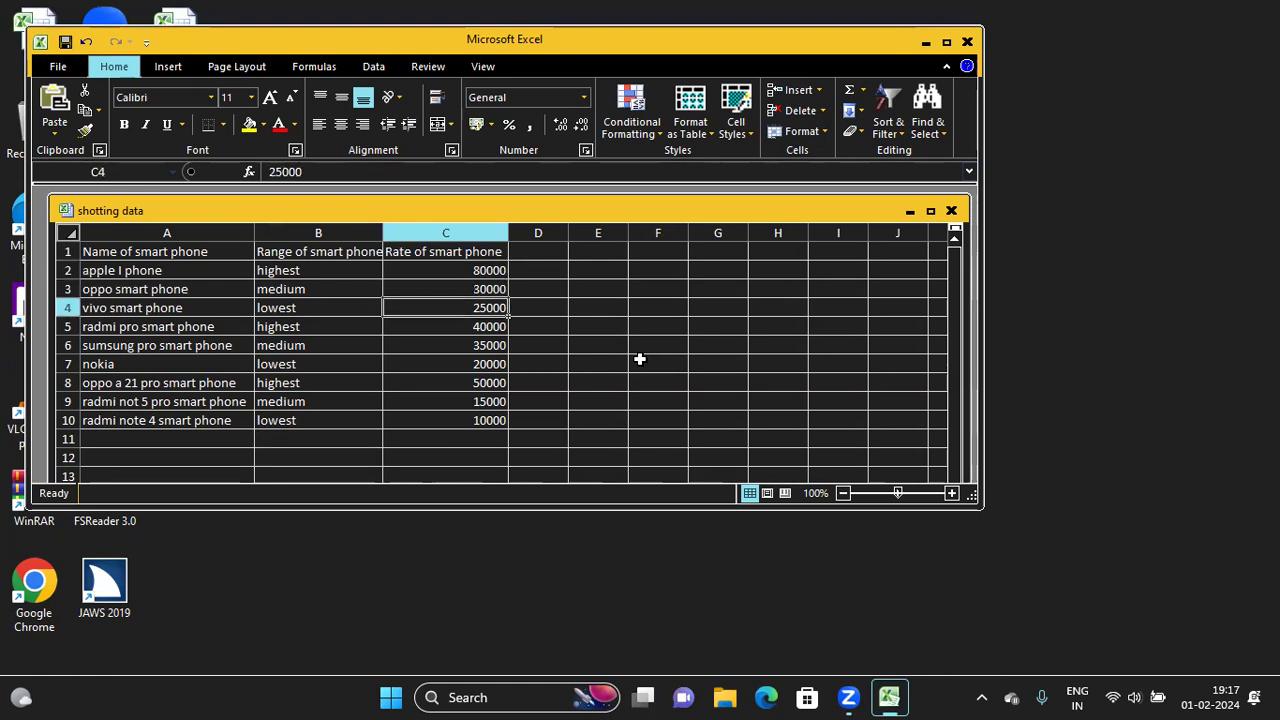
pyautogui.press('Left')
pyautogui.press('Up')
pyautogui.press('Up')
pyautogui.press('Up')
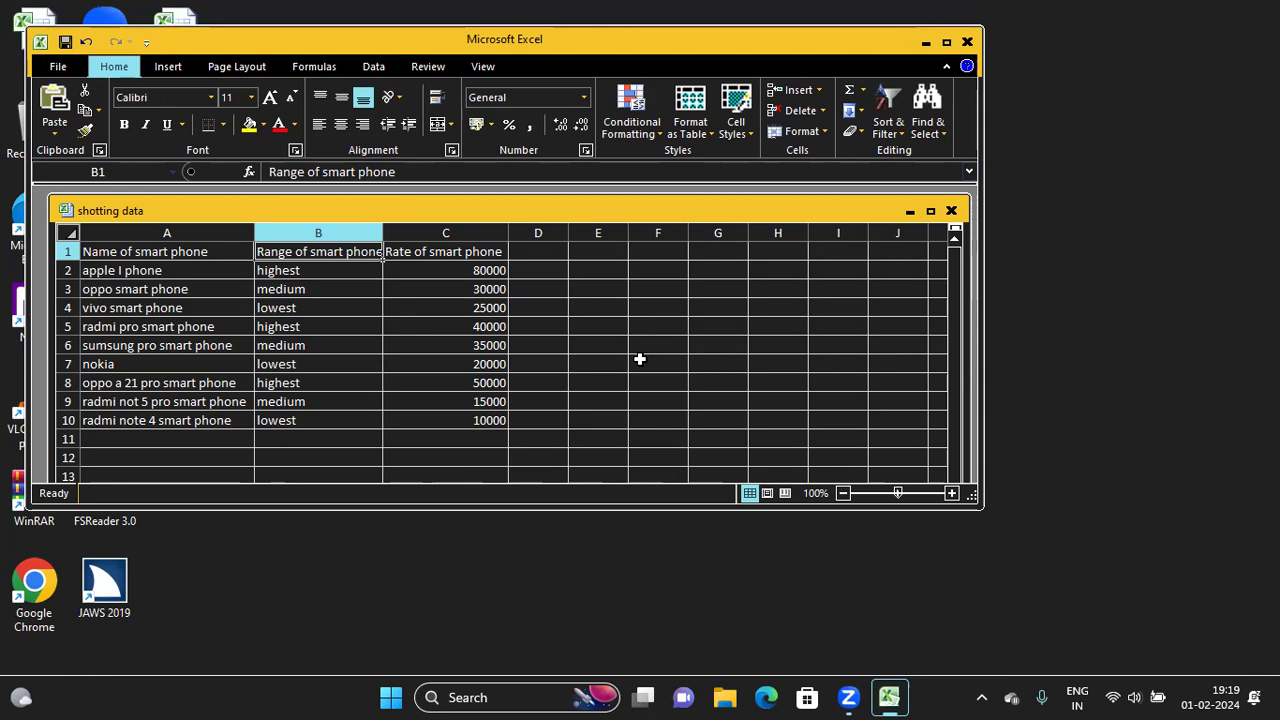
# Step: Select the whole smart phone table from A1 to C10 and open the Sort settings for it
pyautogui.press('Left')
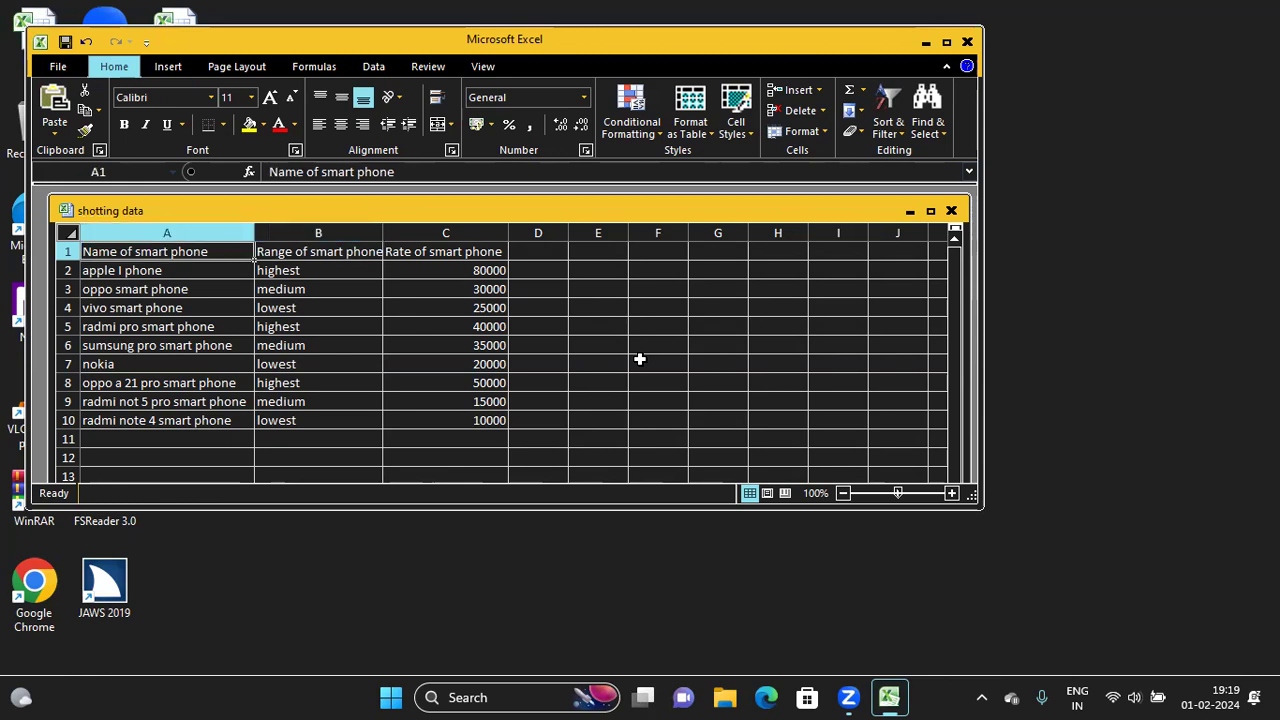
pyautogui.hotkey('ctrl', 'a')
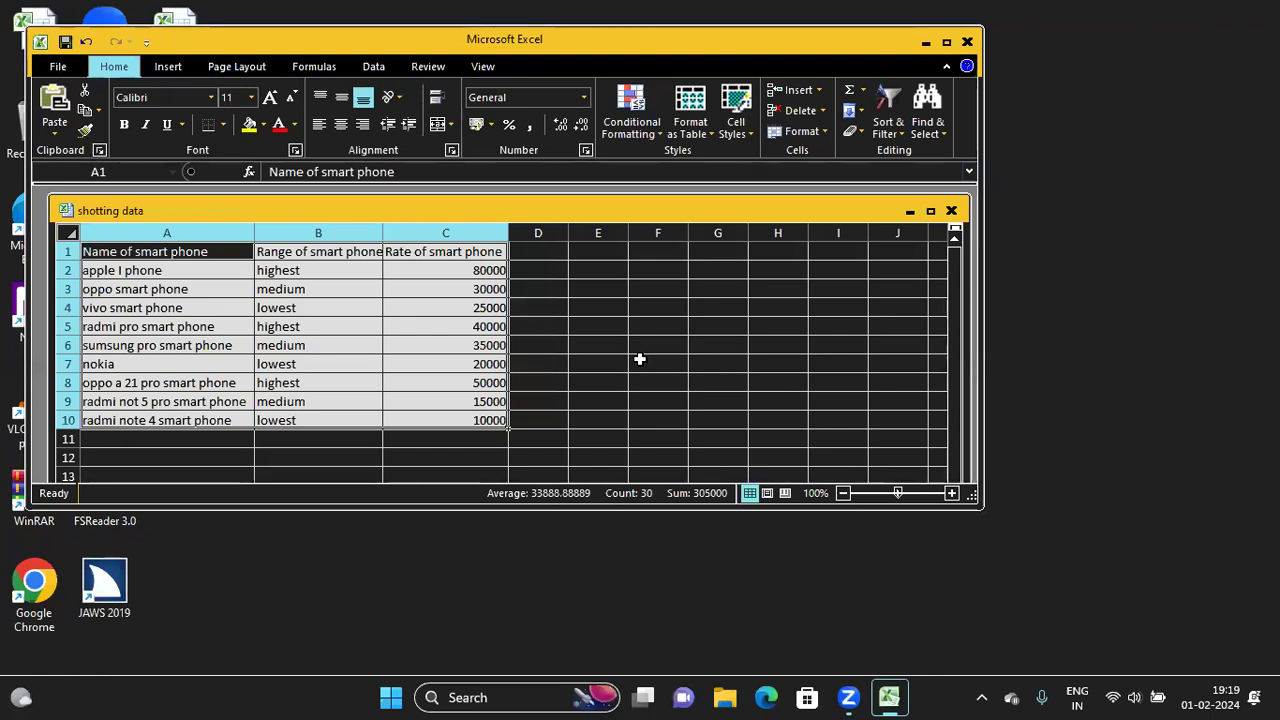
pyautogui.hotkey('alt', 'a')
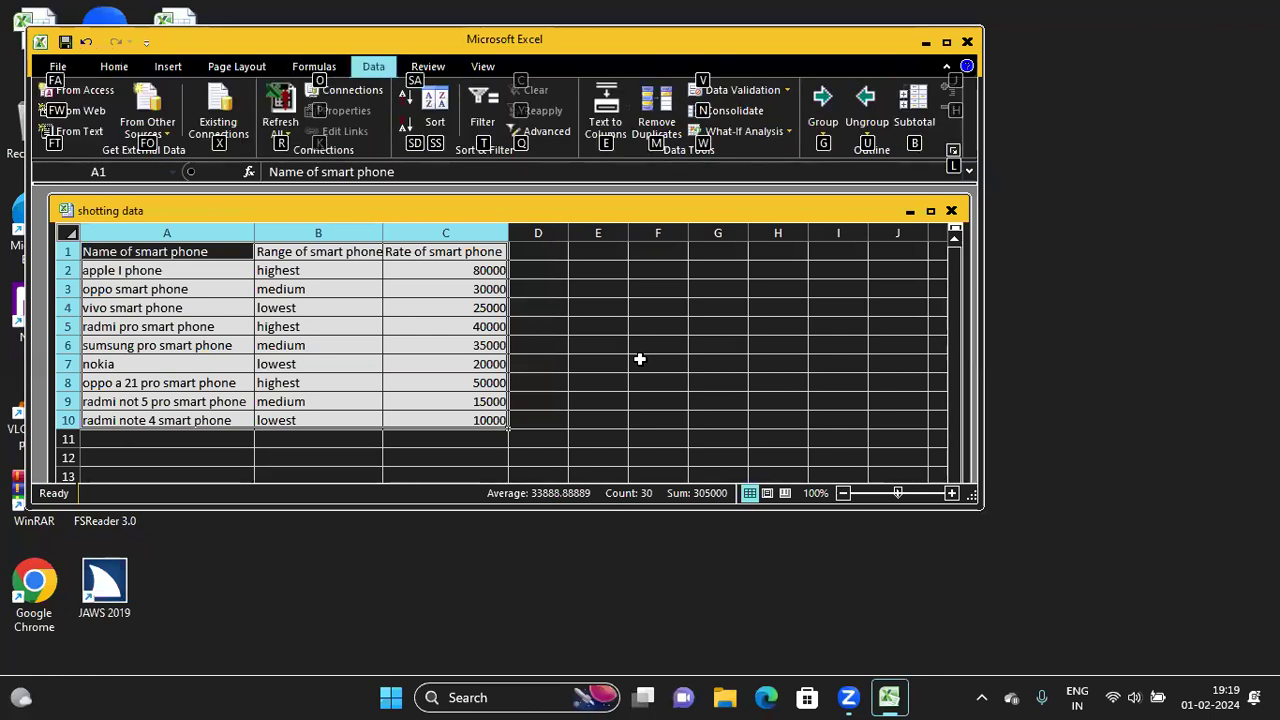
pyautogui.press('Down')
pyautogui.press('Down')
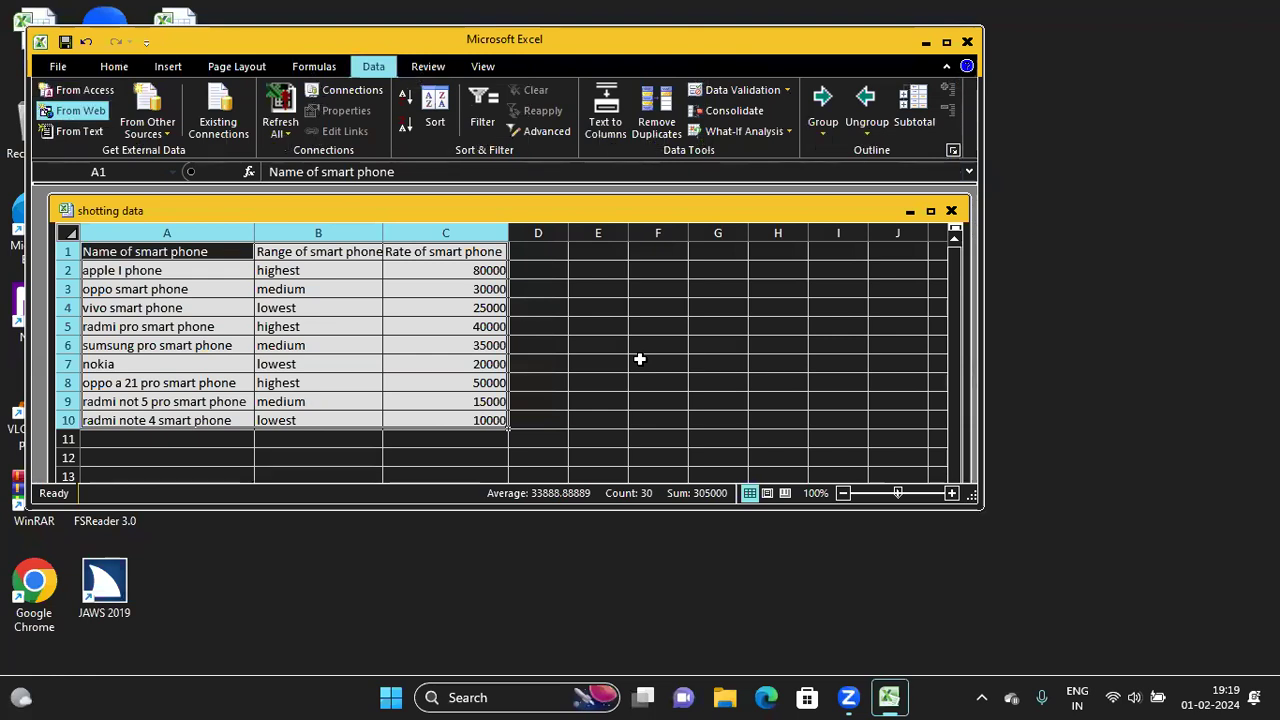
pyautogui.press('Down')
pyautogui.press('Right')
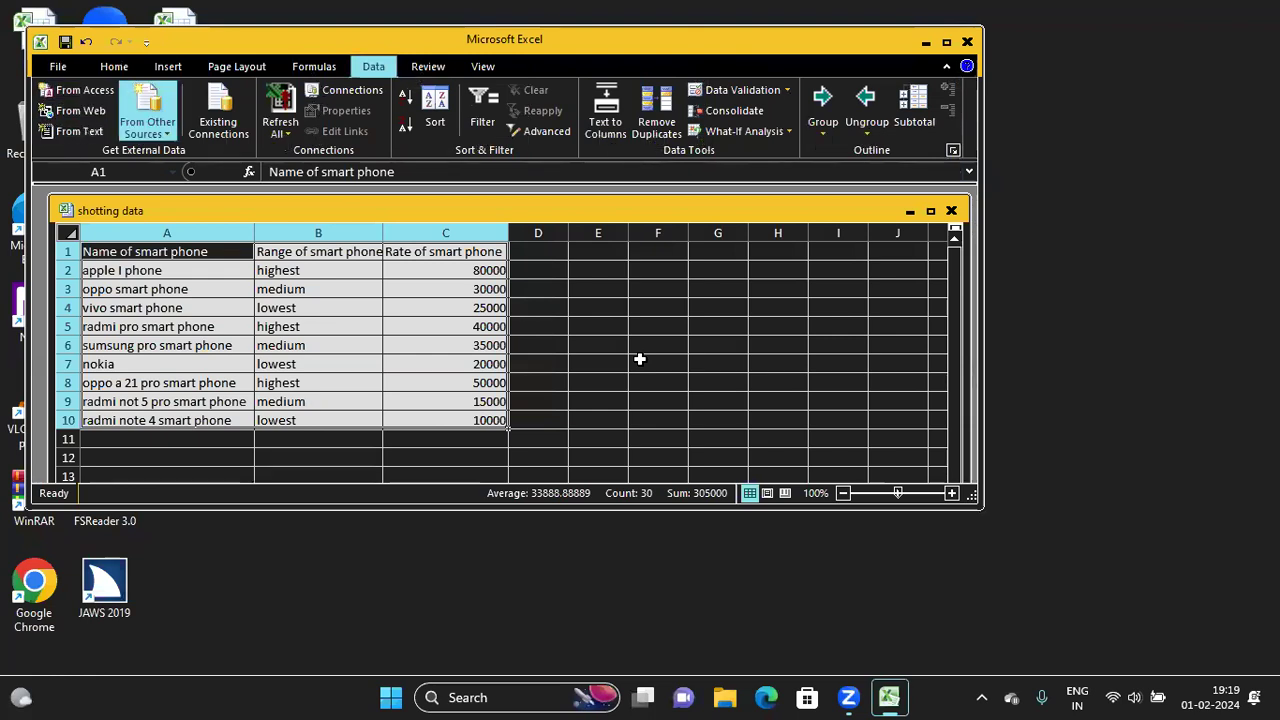
pyautogui.press('Right')
pyautogui.press('Right')
pyautogui.press('Right')
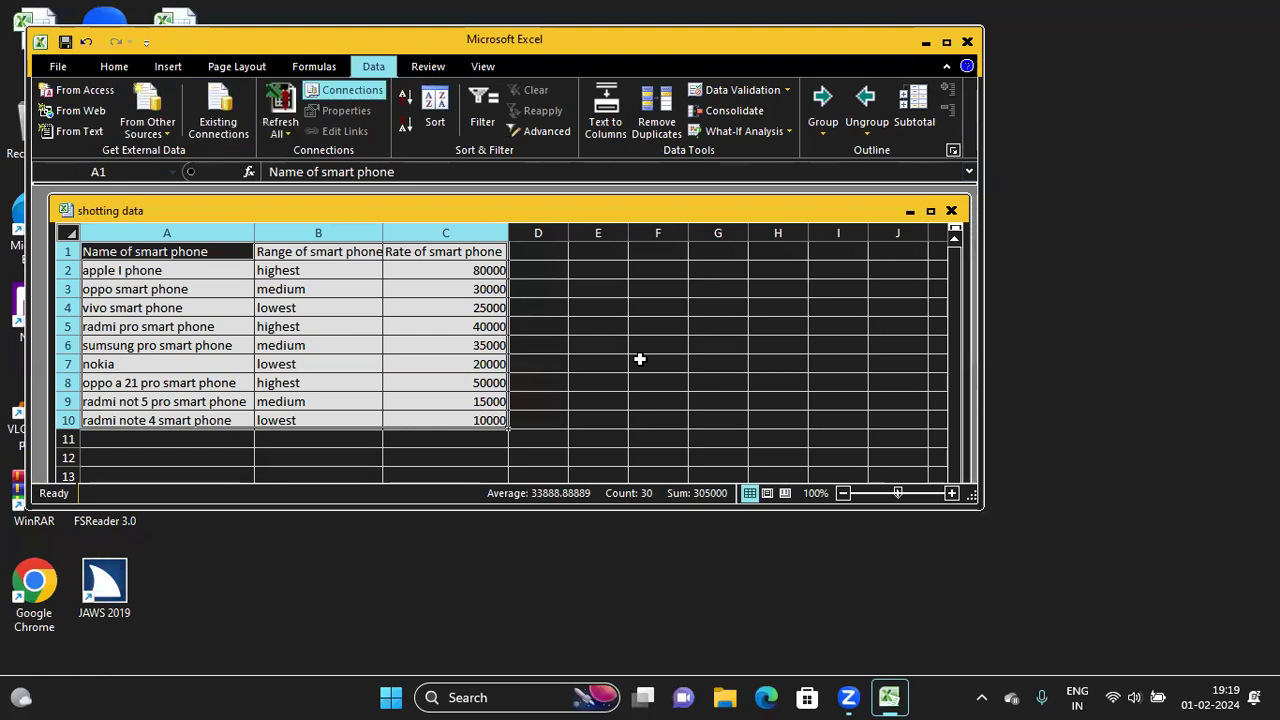
pyautogui.press('Down')
pyautogui.press('Down')
pyautogui.press('Right')
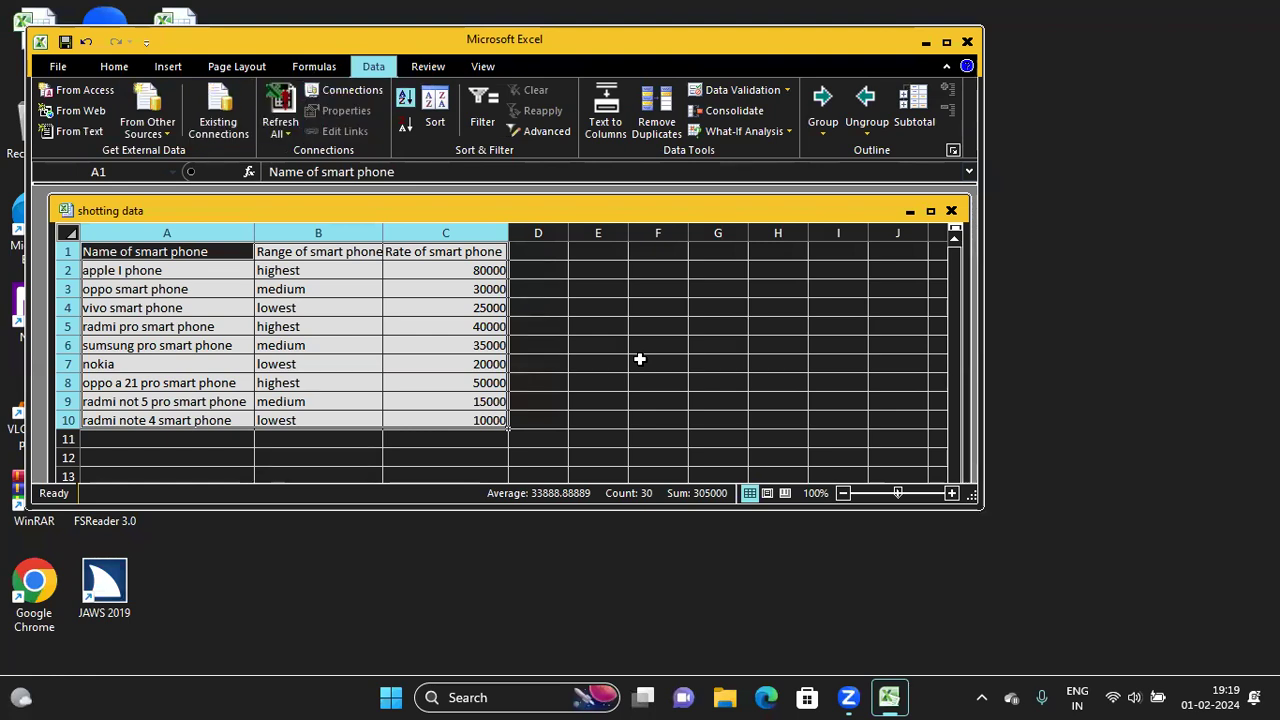
pyautogui.press('Down')
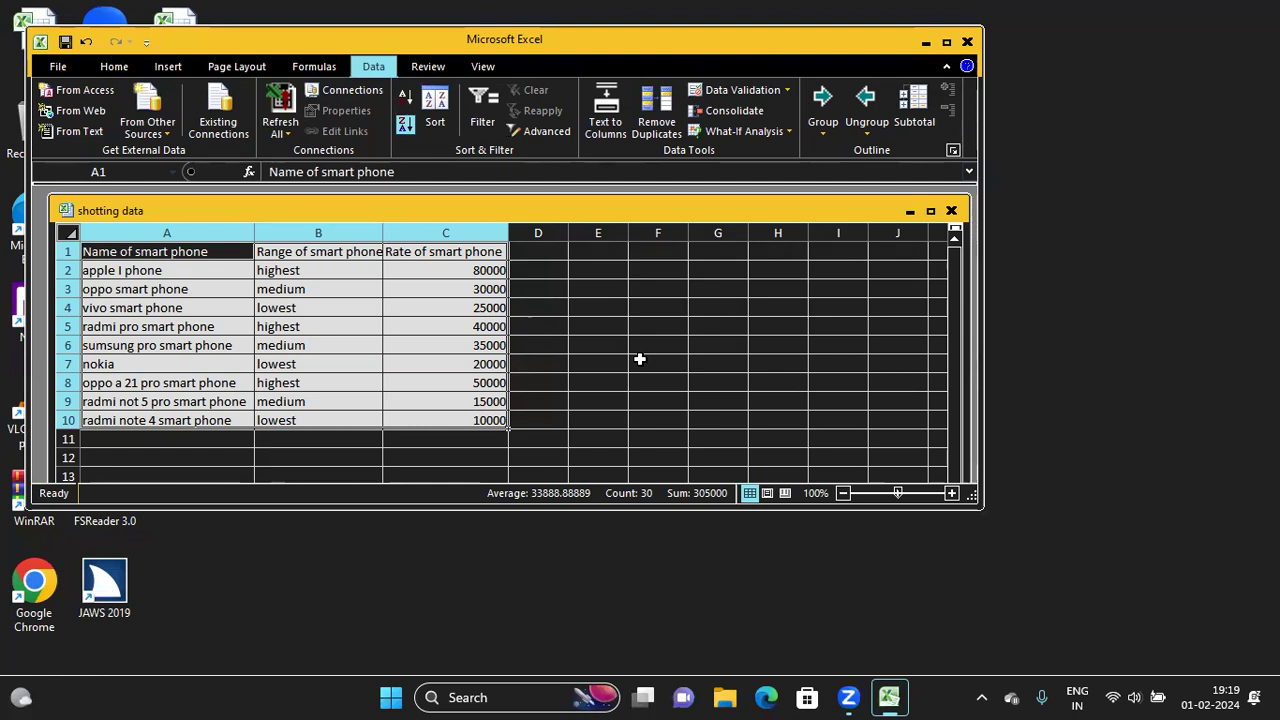
pyautogui.press('Right')
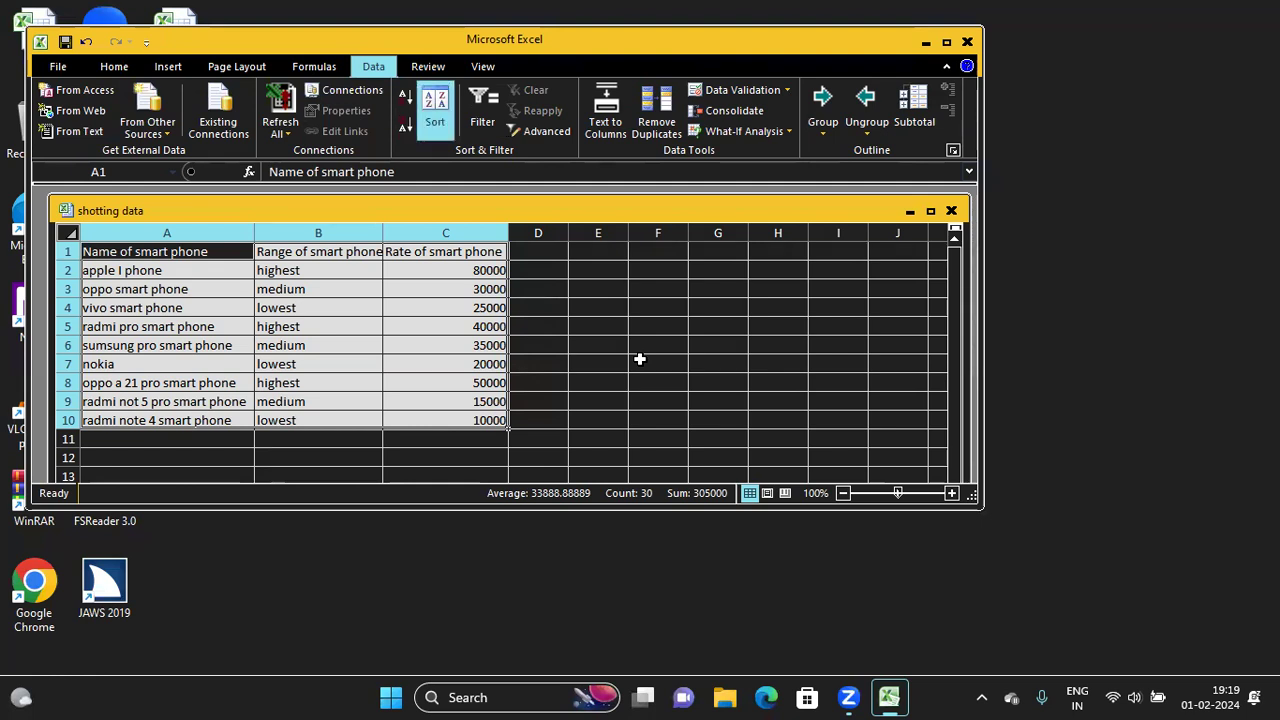
pyautogui.press('Return')
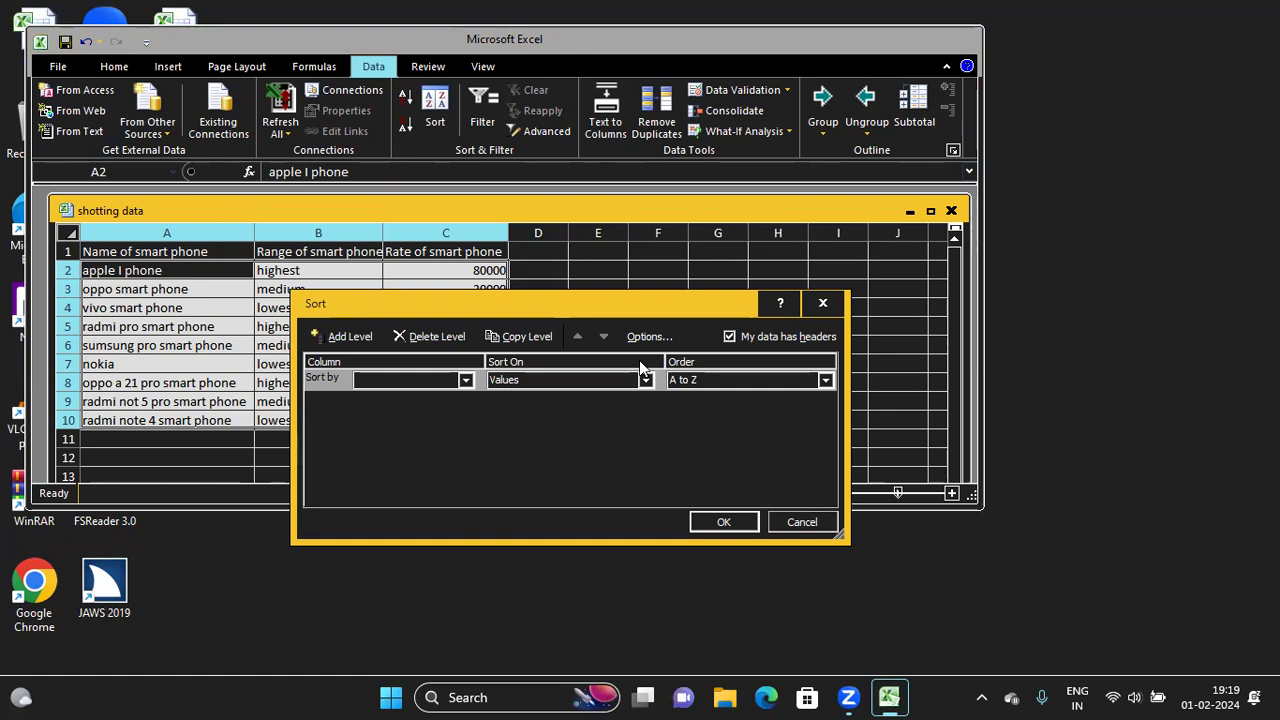
# Step: Set the first sort level to sort by the Range of smart phone column
pyautogui.press('Tab')
pyautogui.press('Tab')
pyautogui.press('Tab')
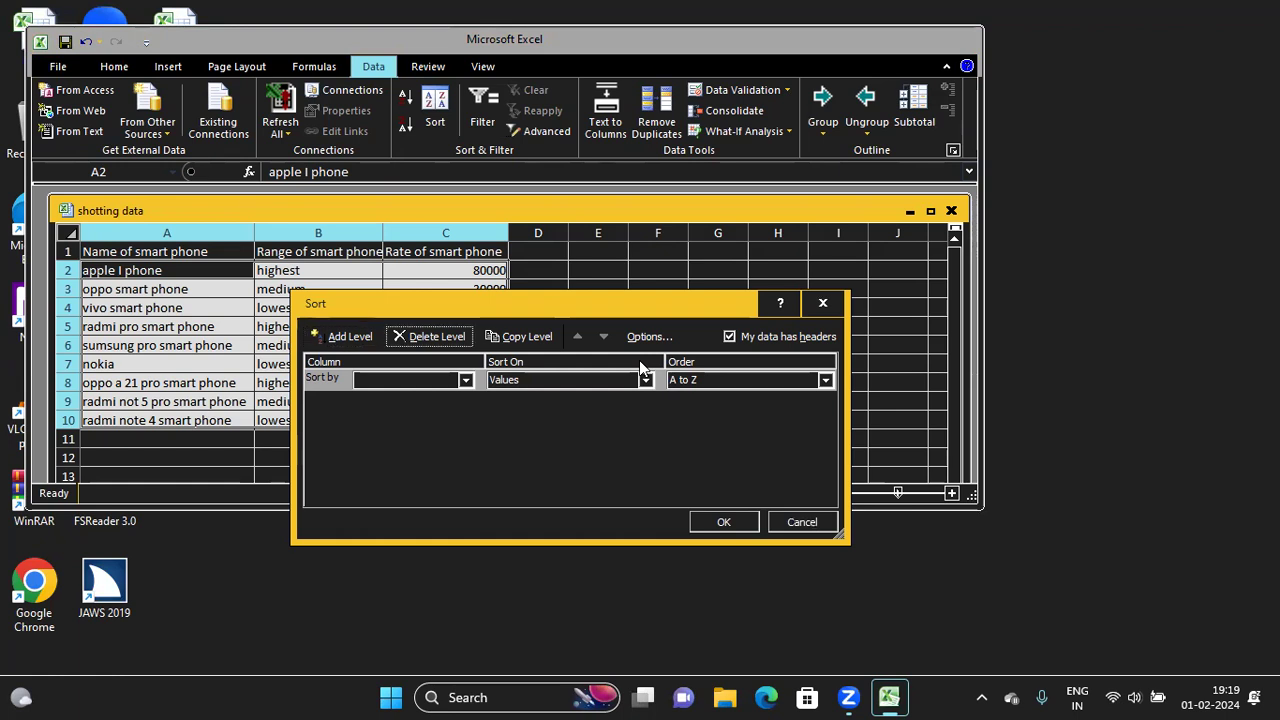
pyautogui.press('Tab')
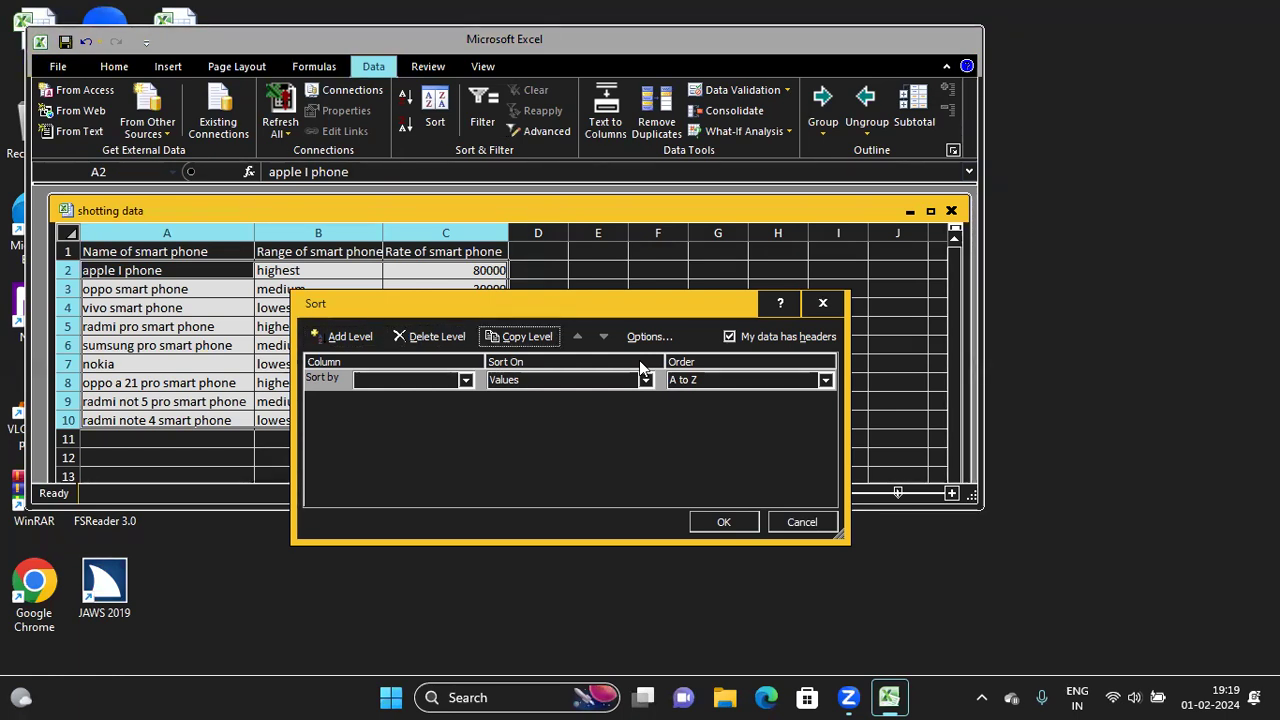
pyautogui.press('Tab')
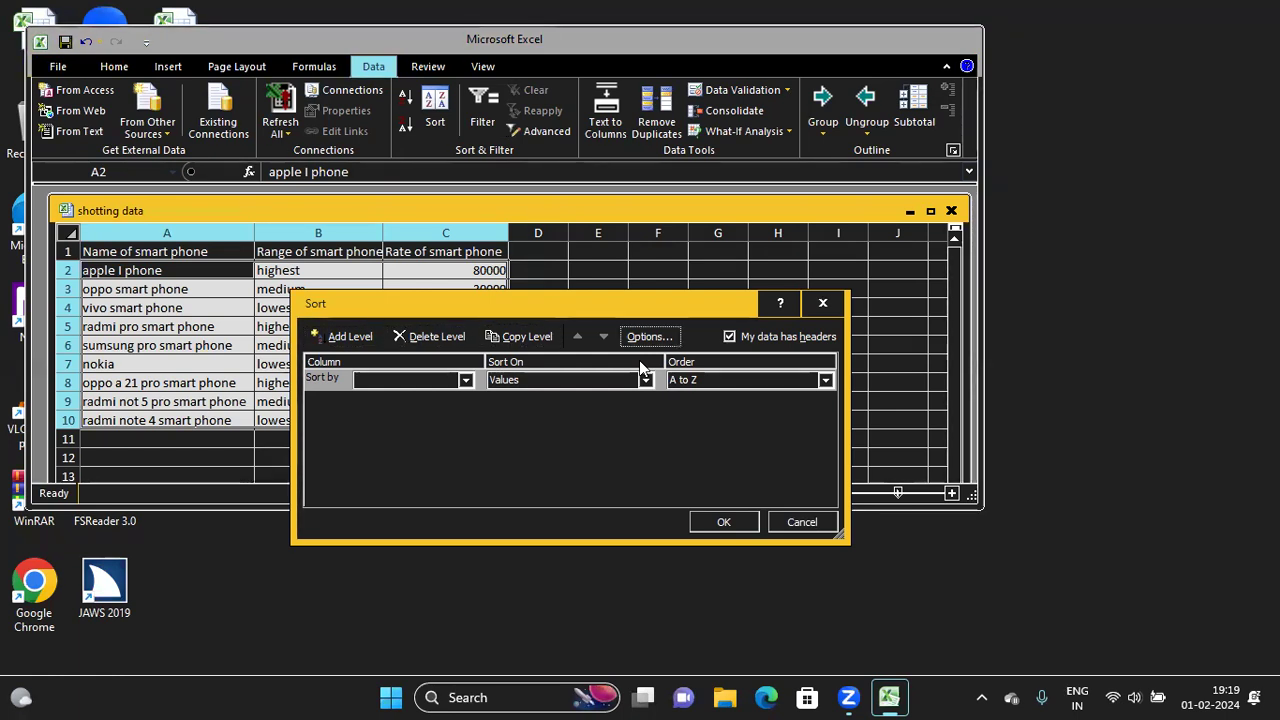
pyautogui.press('Tab')
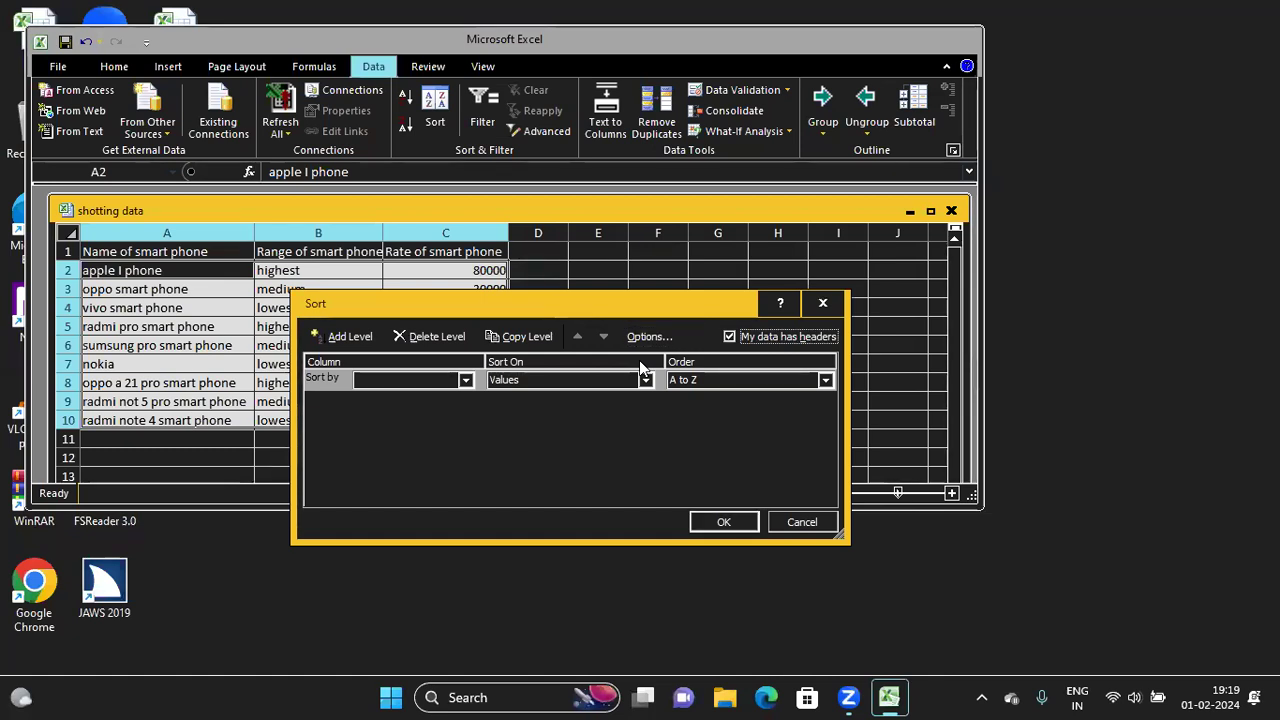
pyautogui.press('Tab')
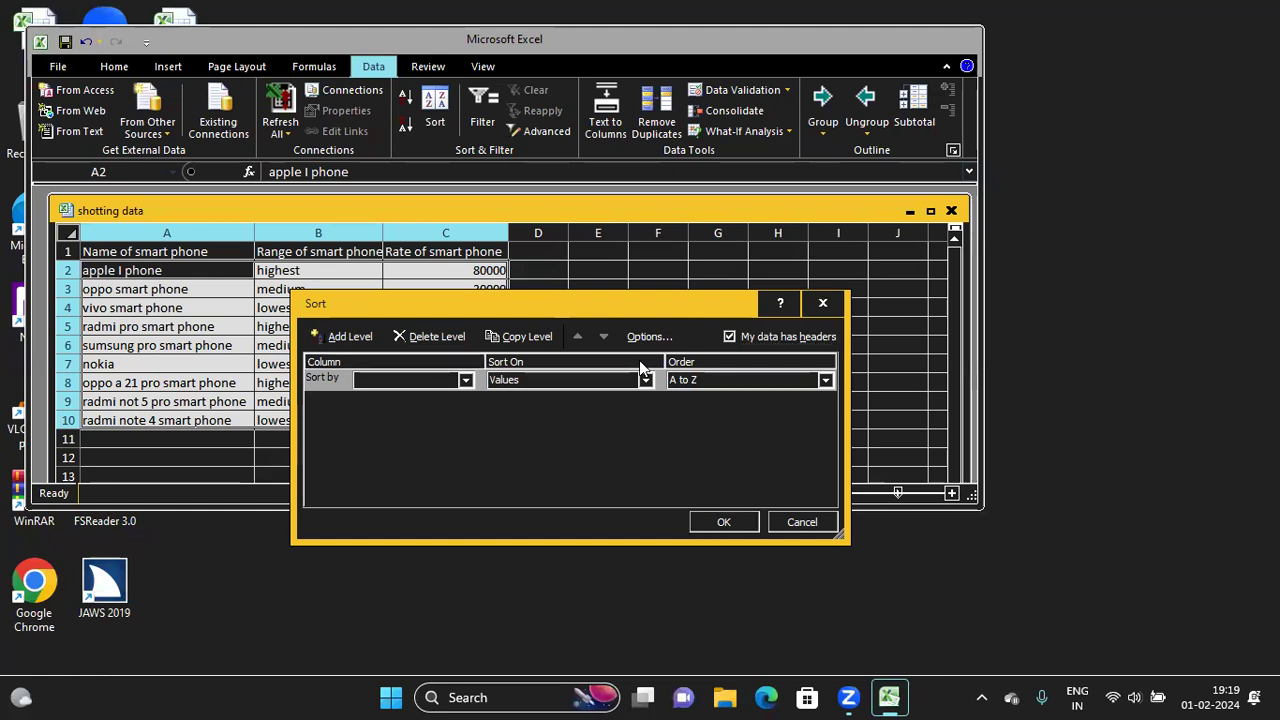
pyautogui.press('Tab')
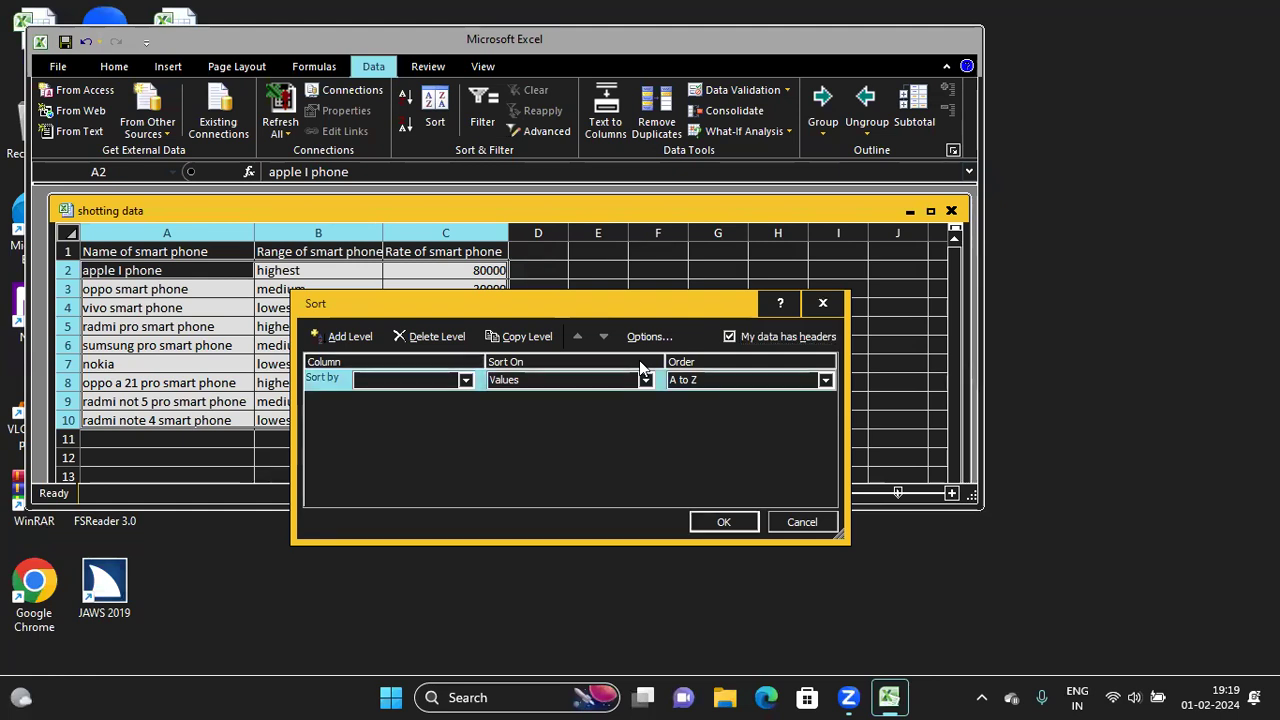
pyautogui.press('Tab')
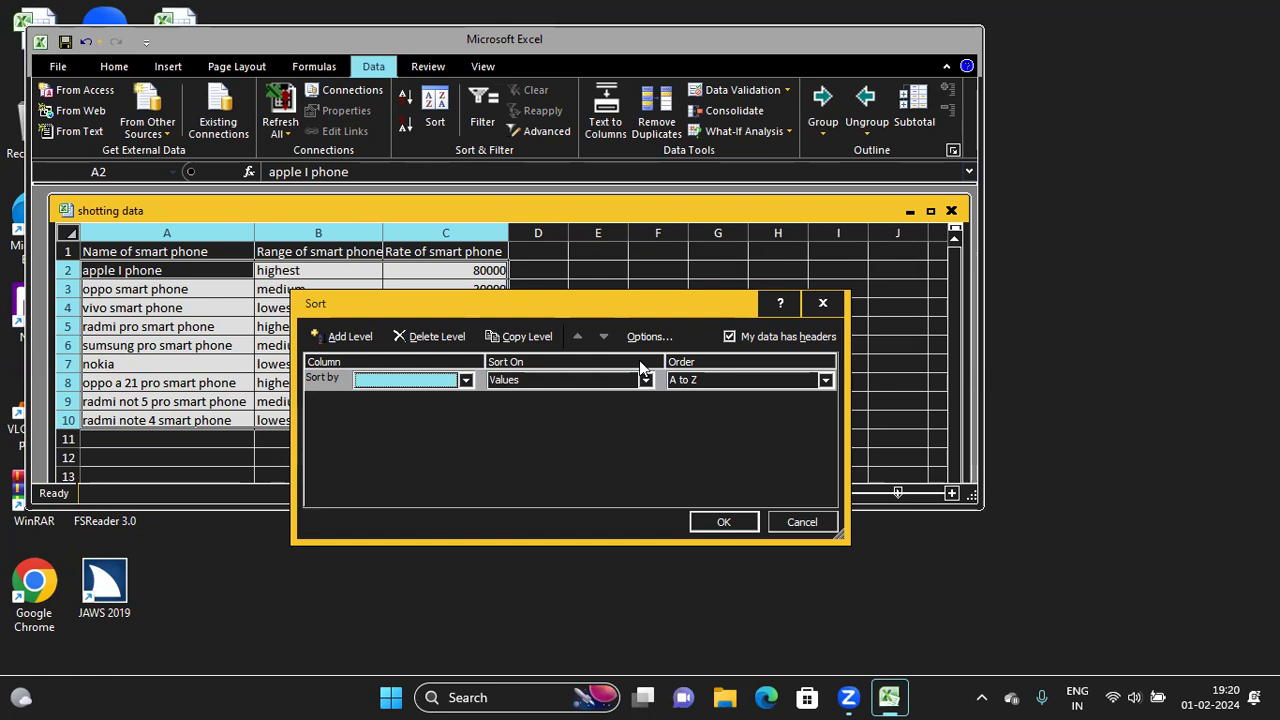
pyautogui.hotkey('alt', 'Down')
pyautogui.press('Down')
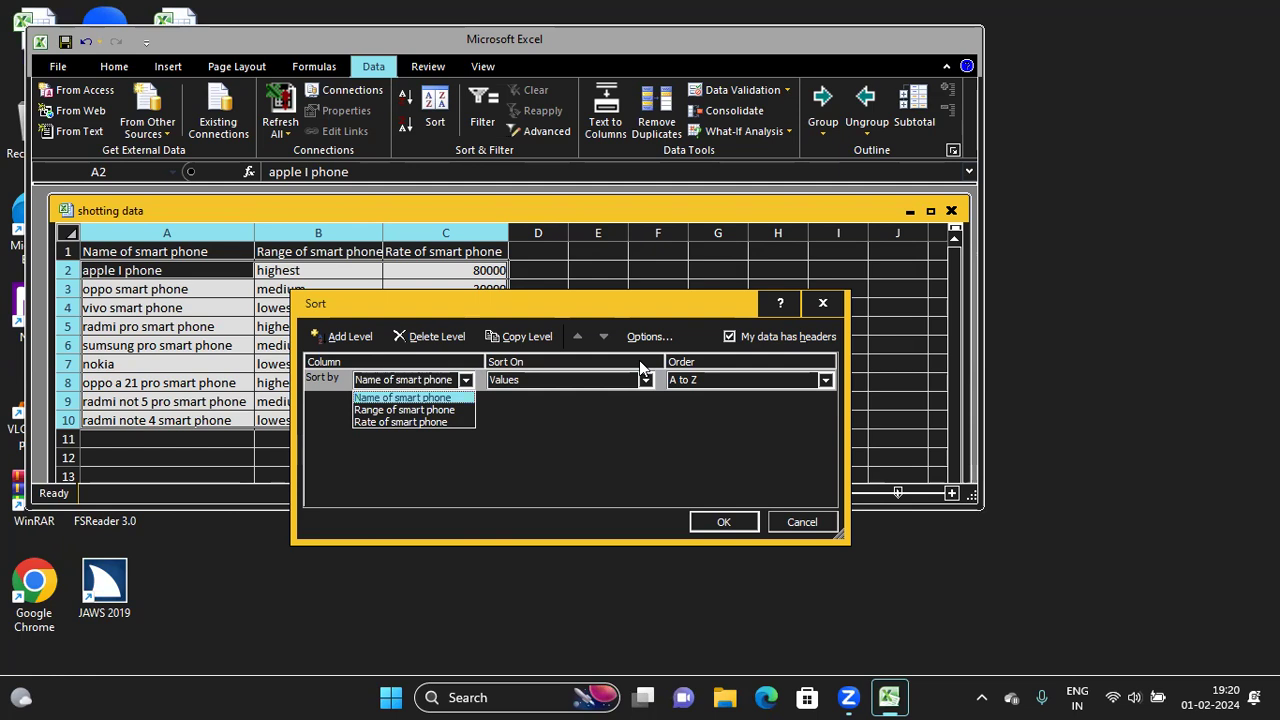
pyautogui.press('Down')
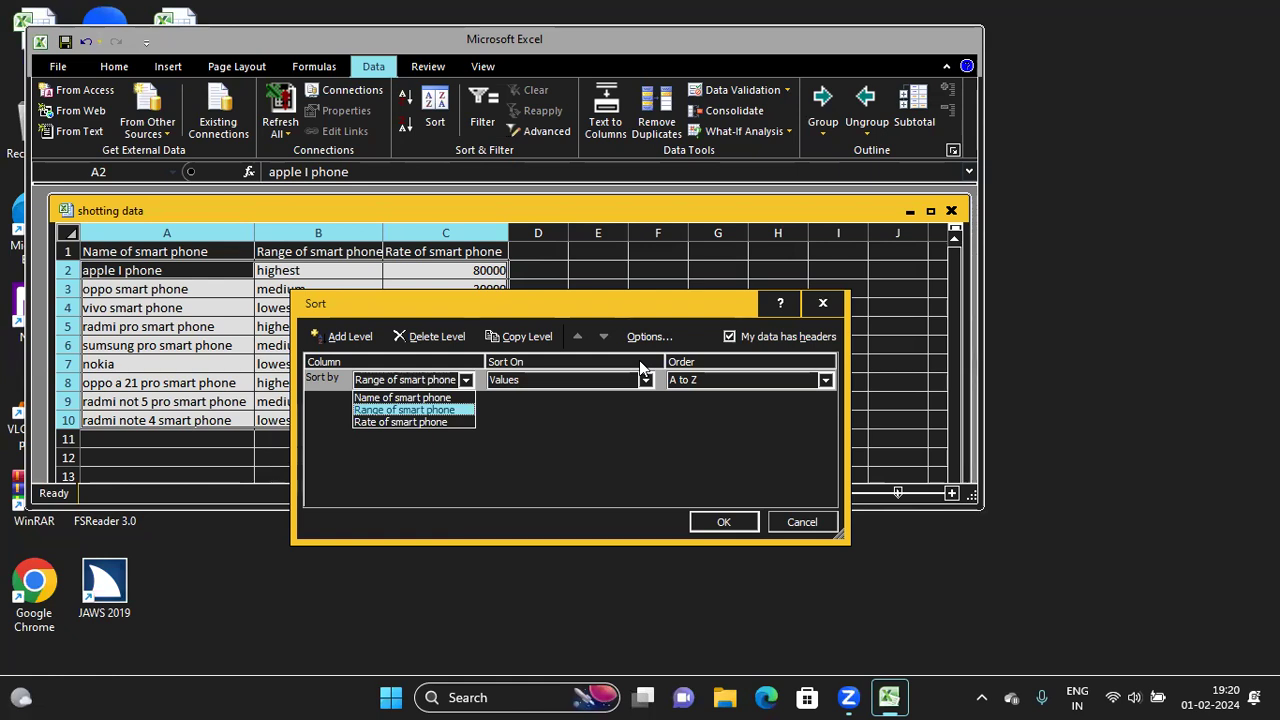
# Step: Keep sorting on Values and choose Custom List as the order for the Range of smart phone level
pyautogui.press('Tab')
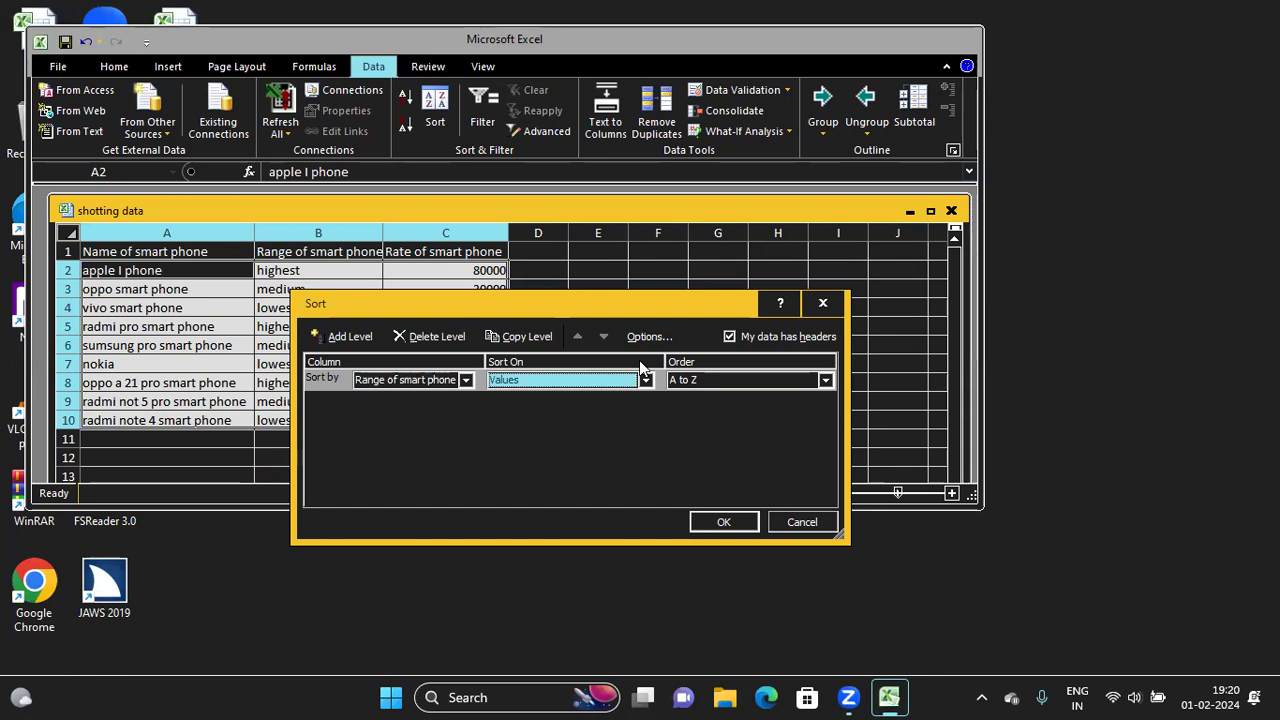
pyautogui.press('Tab')
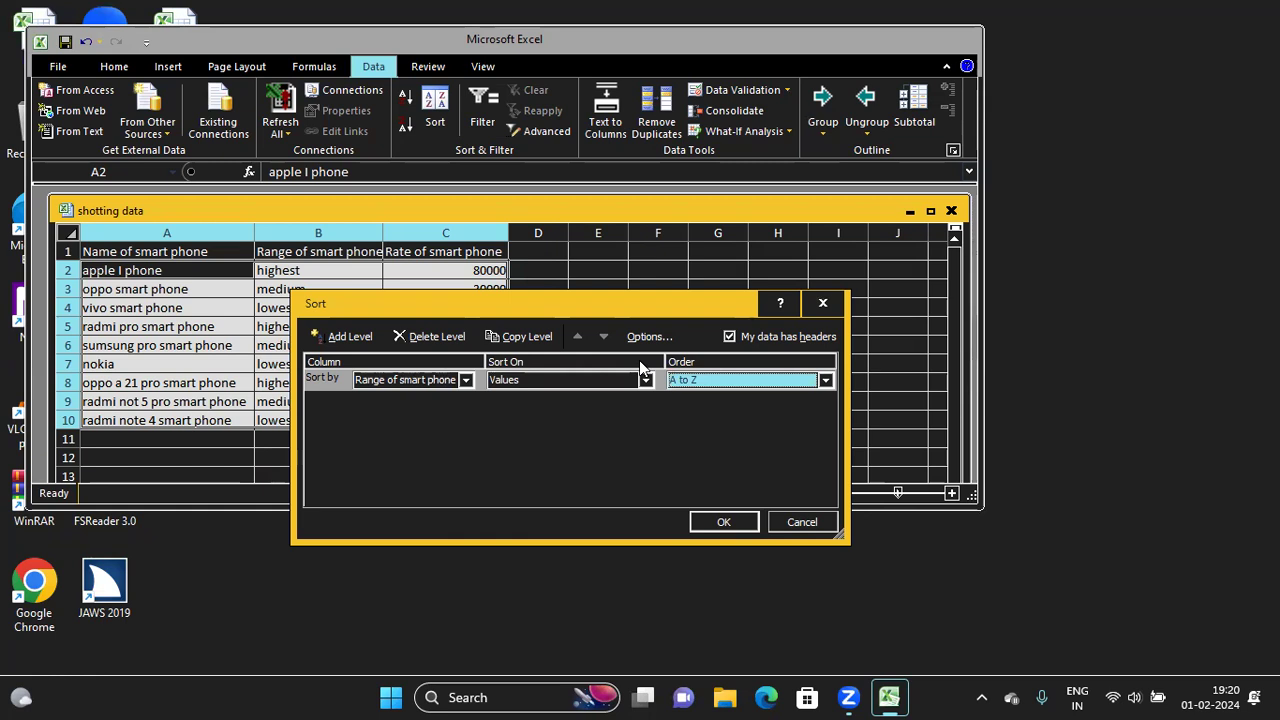
pyautogui.hotkey('alt', 'Down')
pyautogui.press('Down')
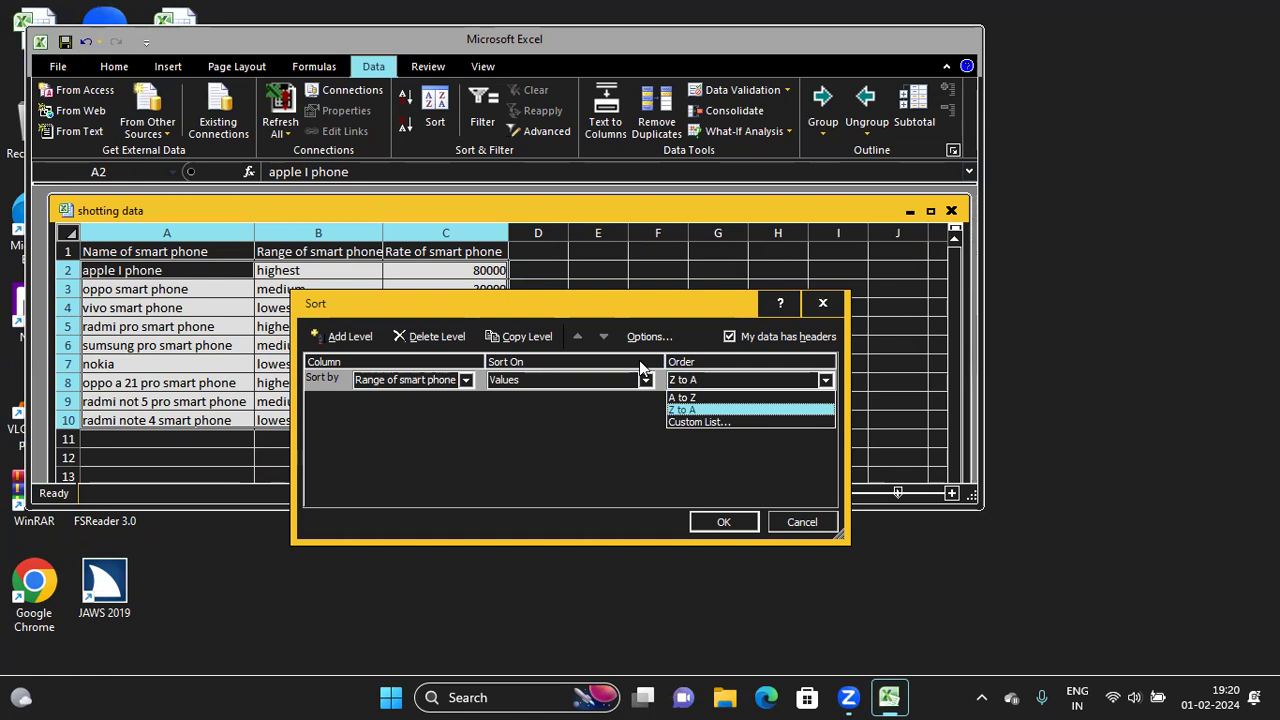
pyautogui.press('Down')
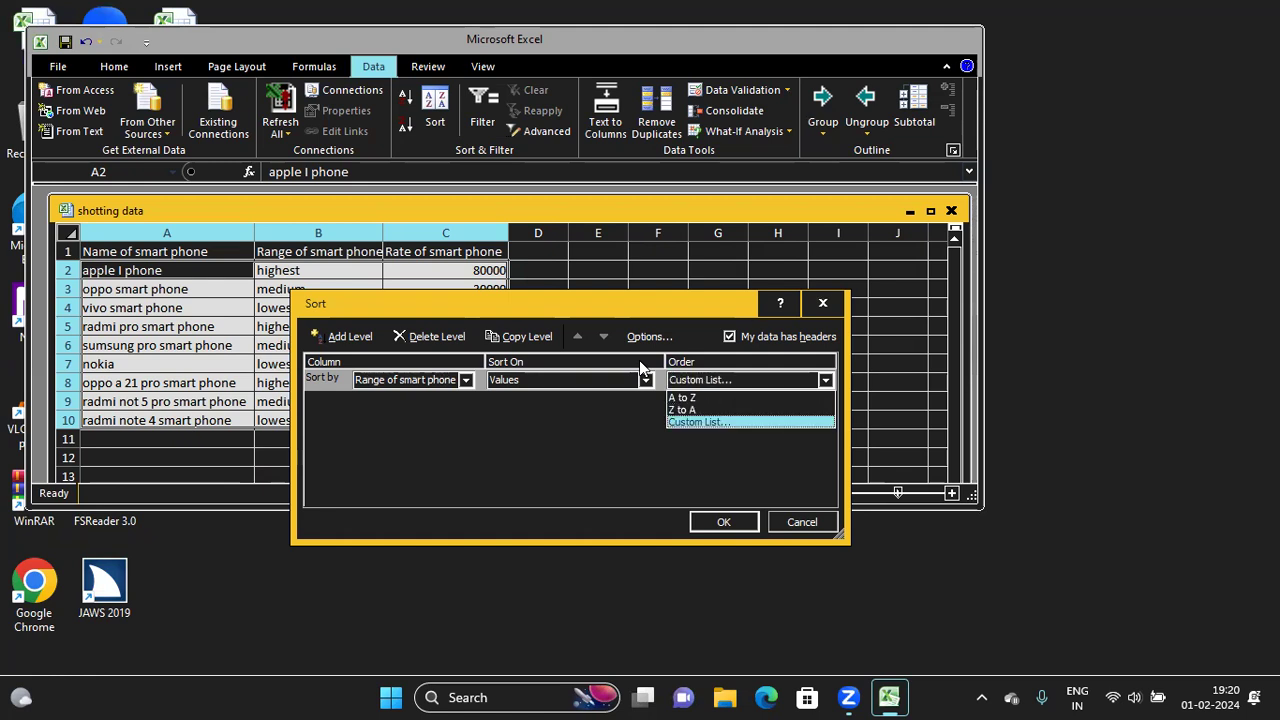
pyautogui.press('Return')
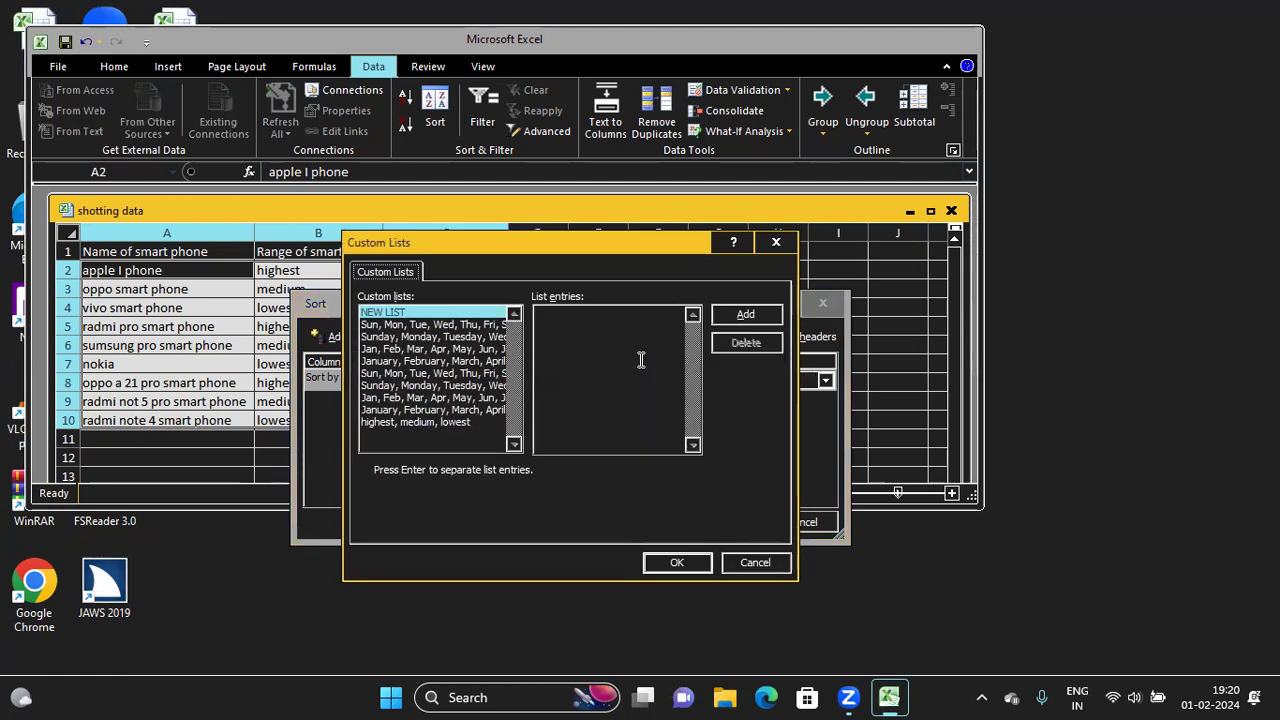
# Step: Enter Highest,Medium,Lowest as the list entries of a new custom list
pyautogui.press('Tab')
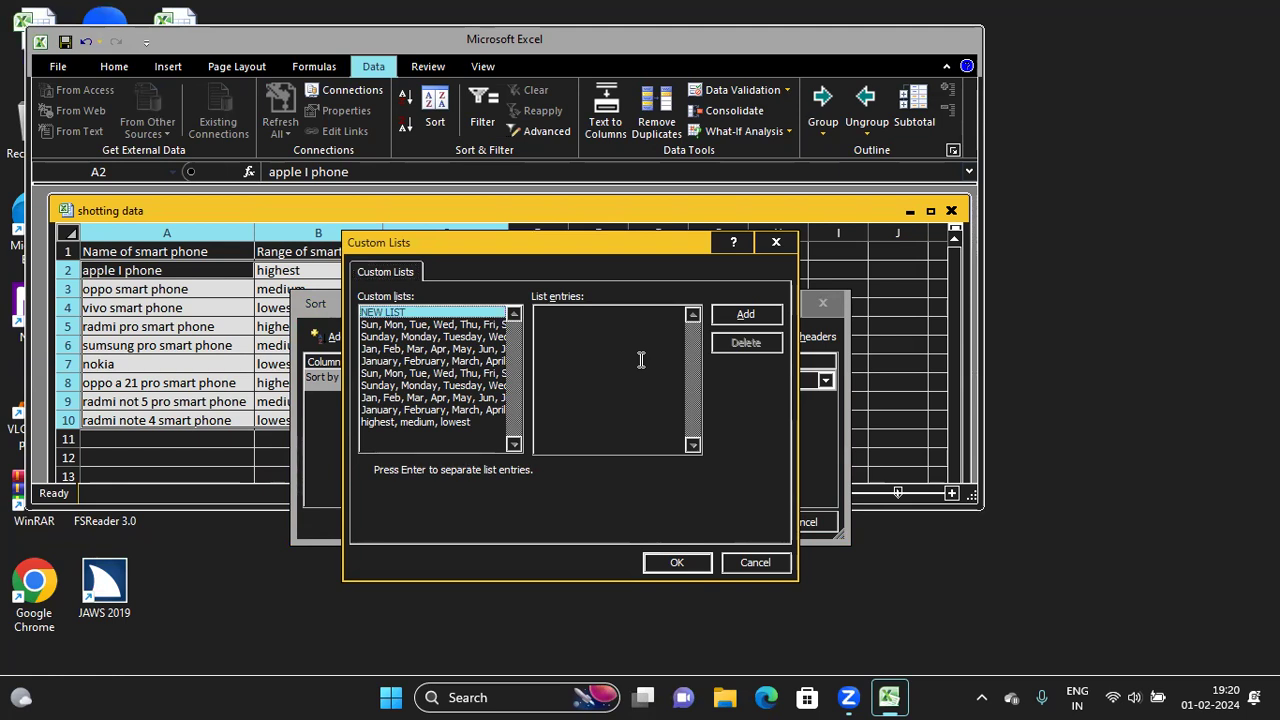
pyautogui.press('Down')
pyautogui.press('Up')
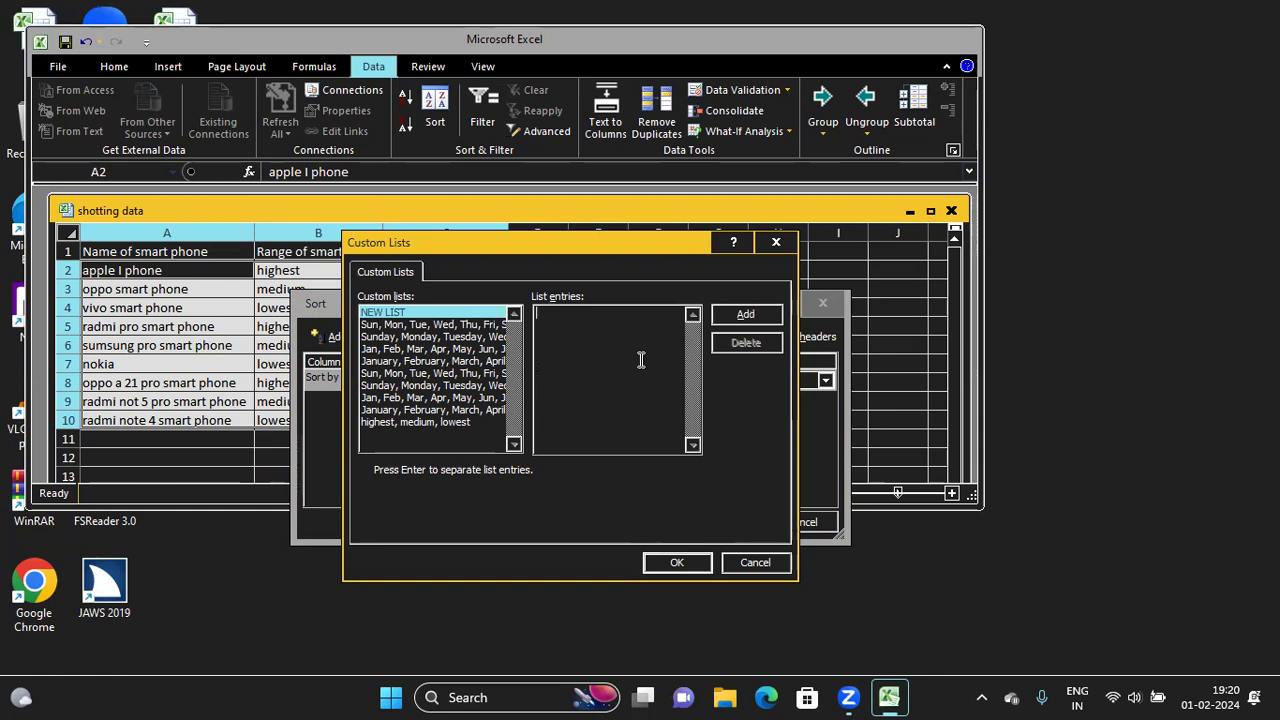
pyautogui.press('Tab')
pyautogui.press('Tab')
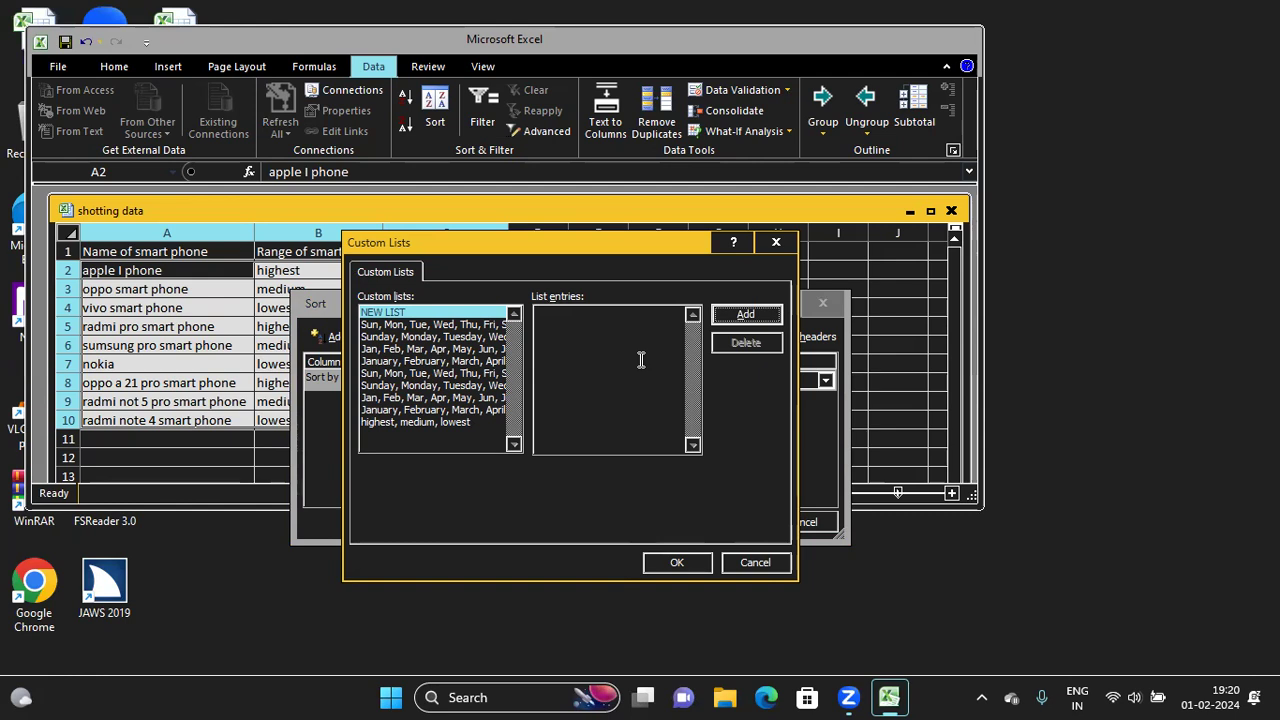
pyautogui.hotkey('shift', 'Tab')
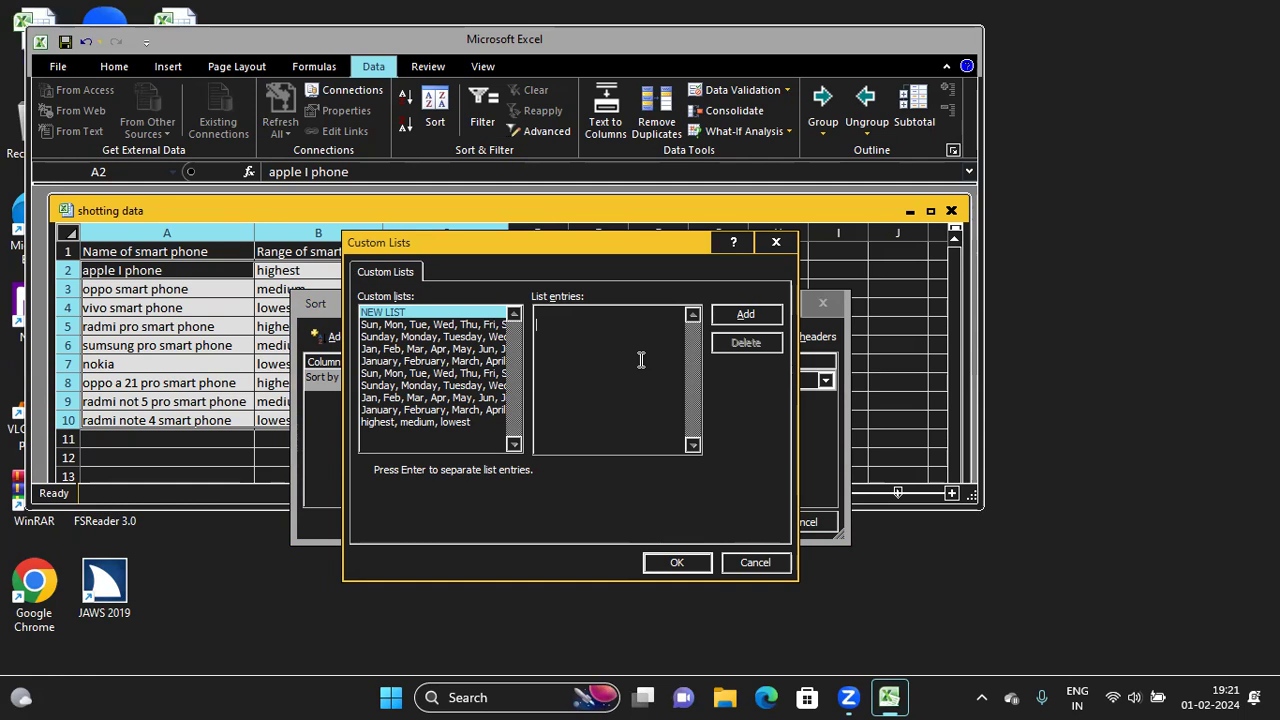
pyautogui.write('Highest,')
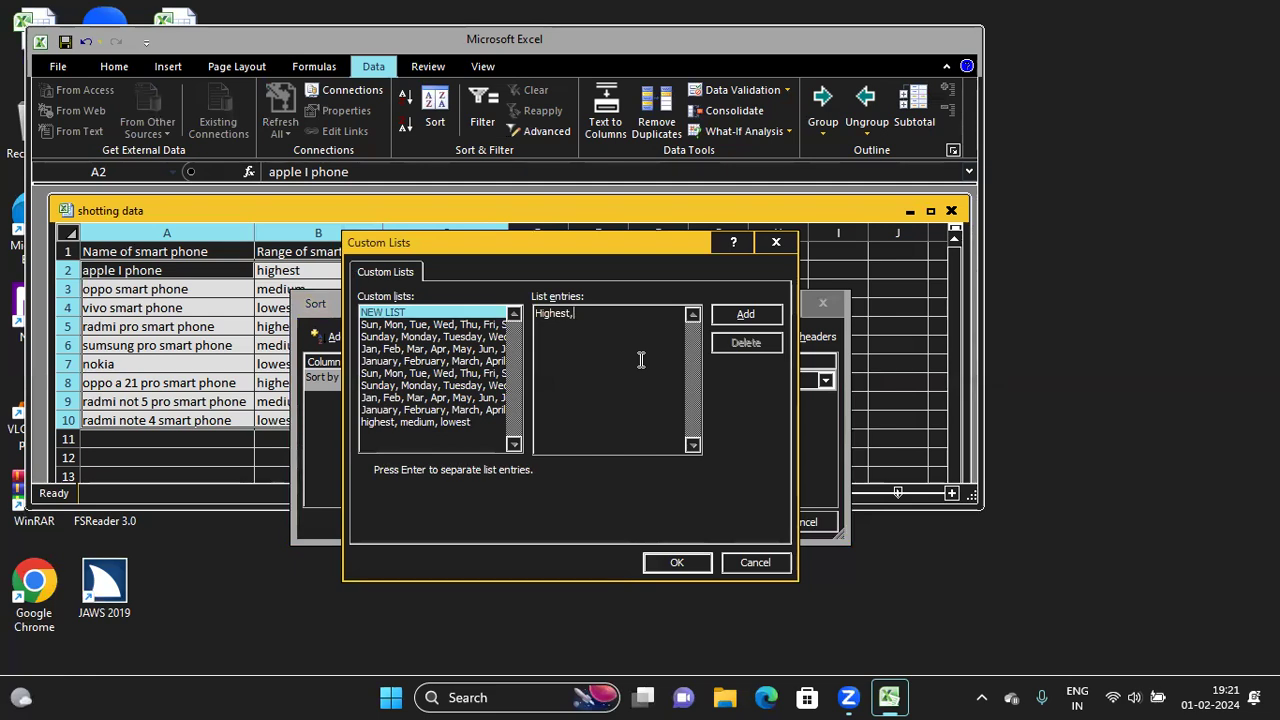
pyautogui.write('Medium,Lowes')
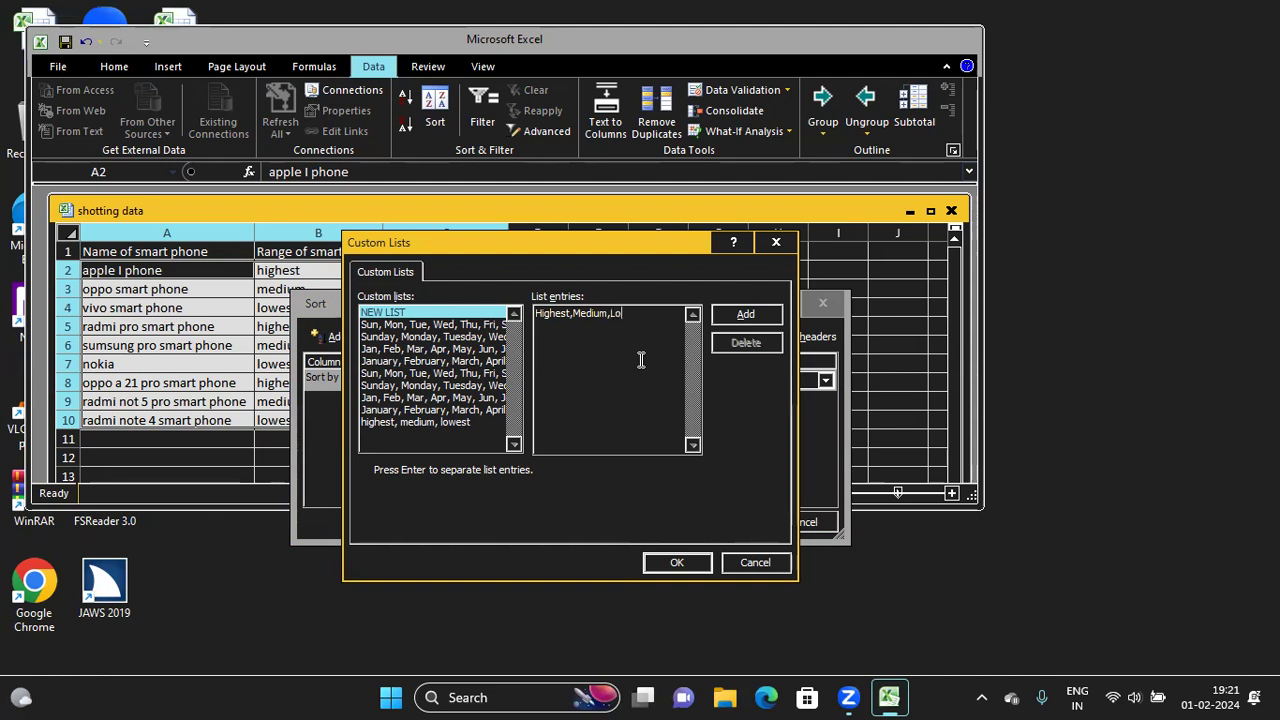
pyautogui.write('t')
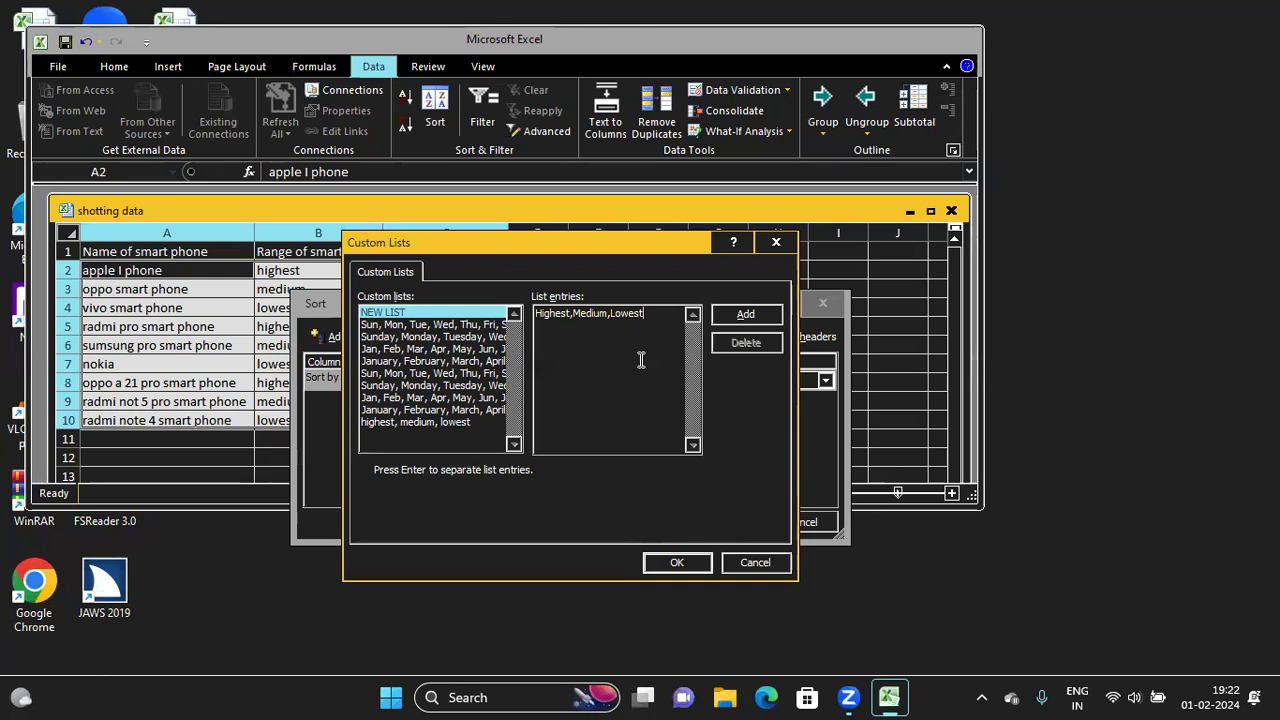
# Step: Try to add the entered list to the custom lists and accept it as the sort order
pyautogui.press('Tab')
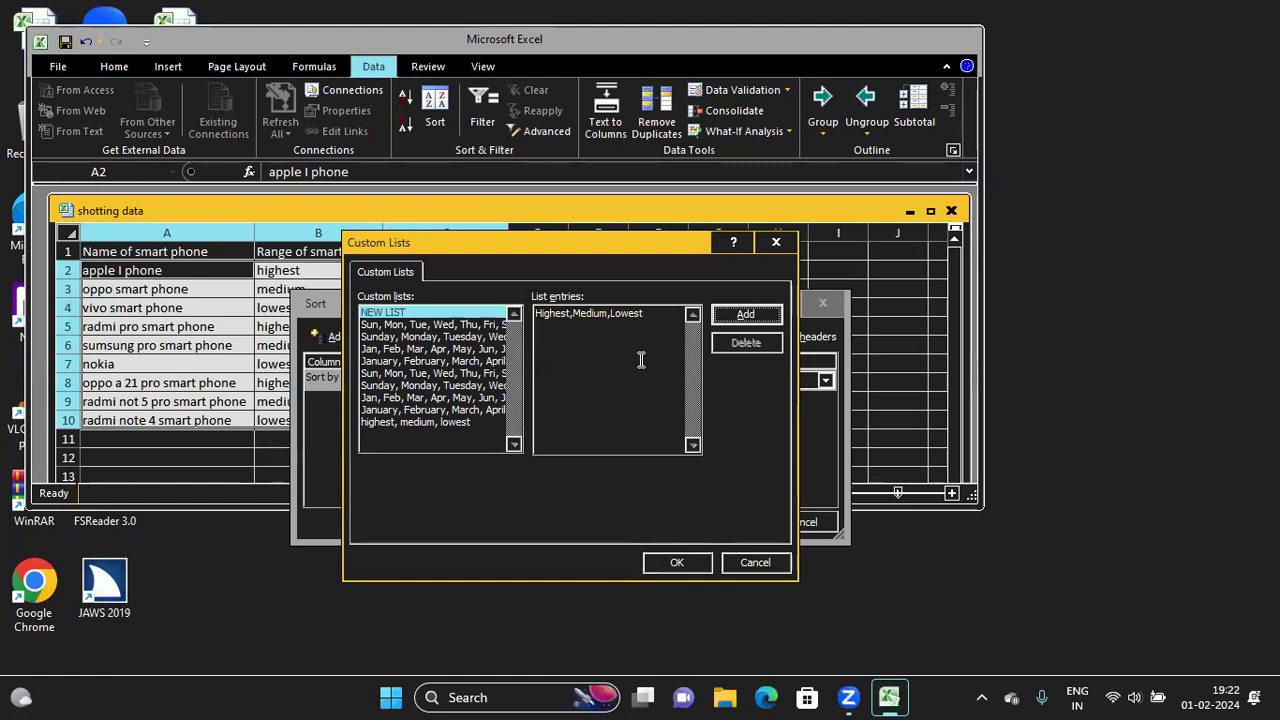
pyautogui.press('space')
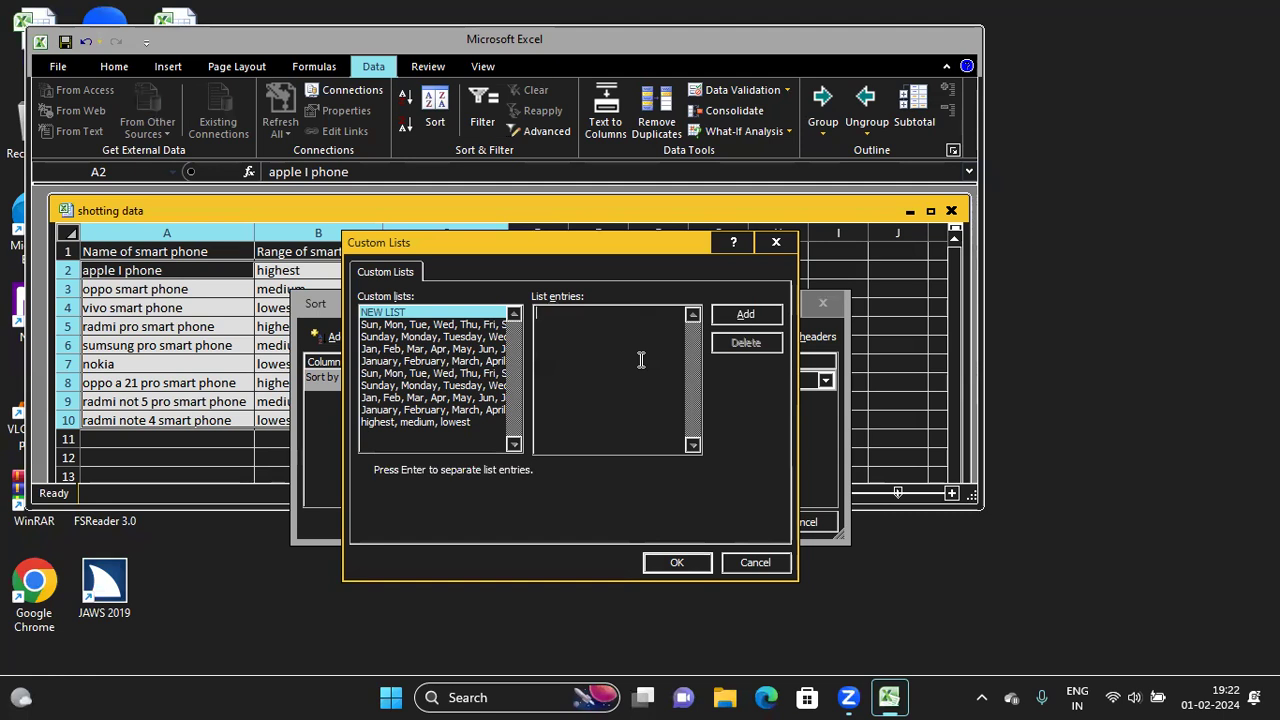
pyautogui.press('Tab')
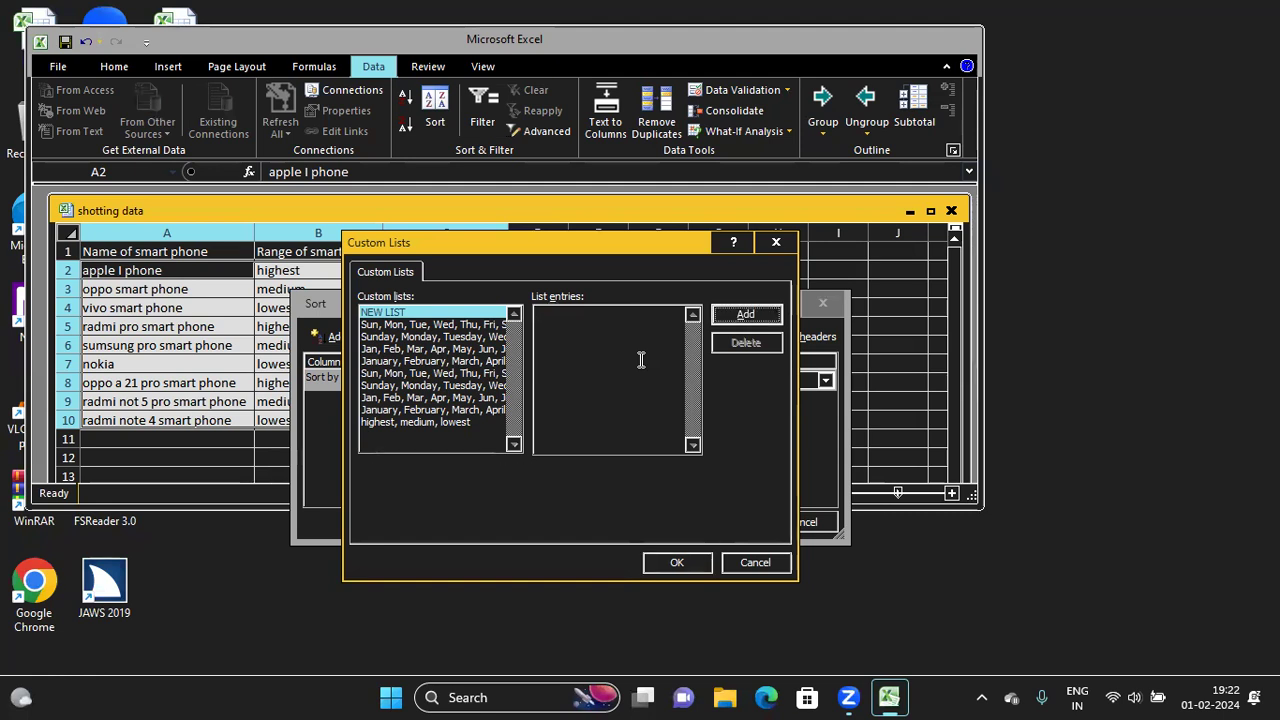
pyautogui.press('Tab')
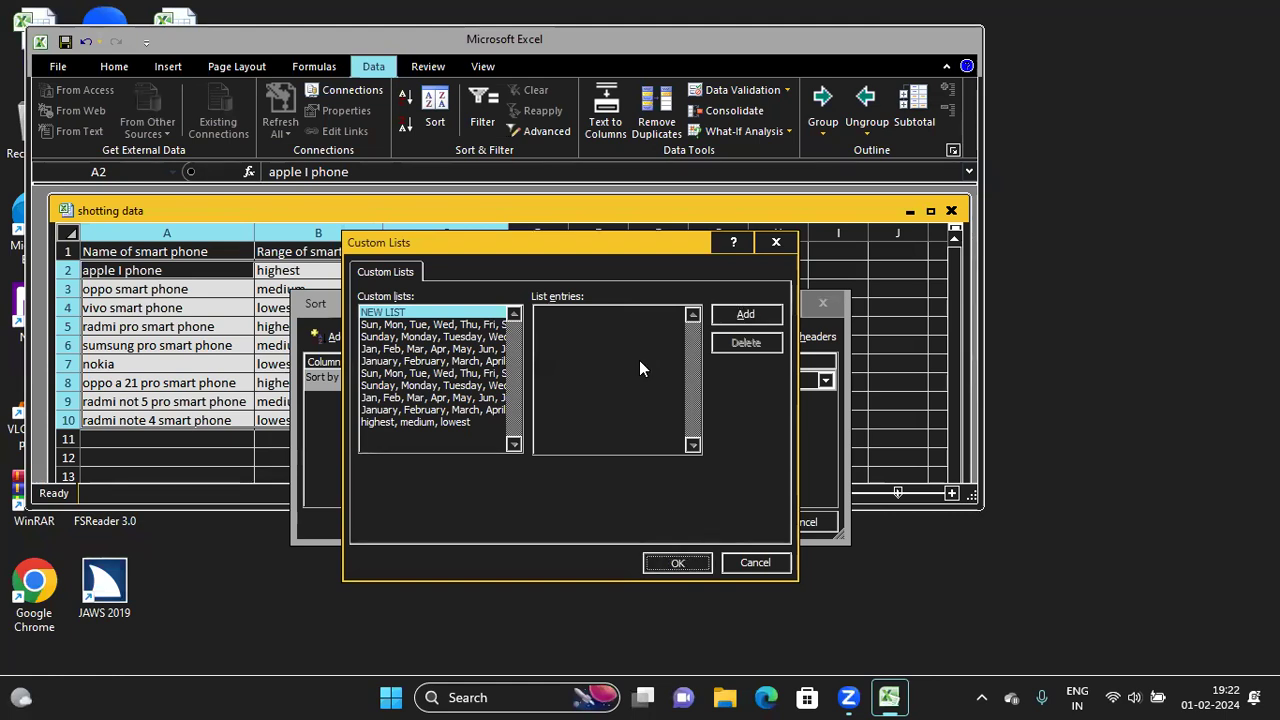
pyautogui.press('Return')
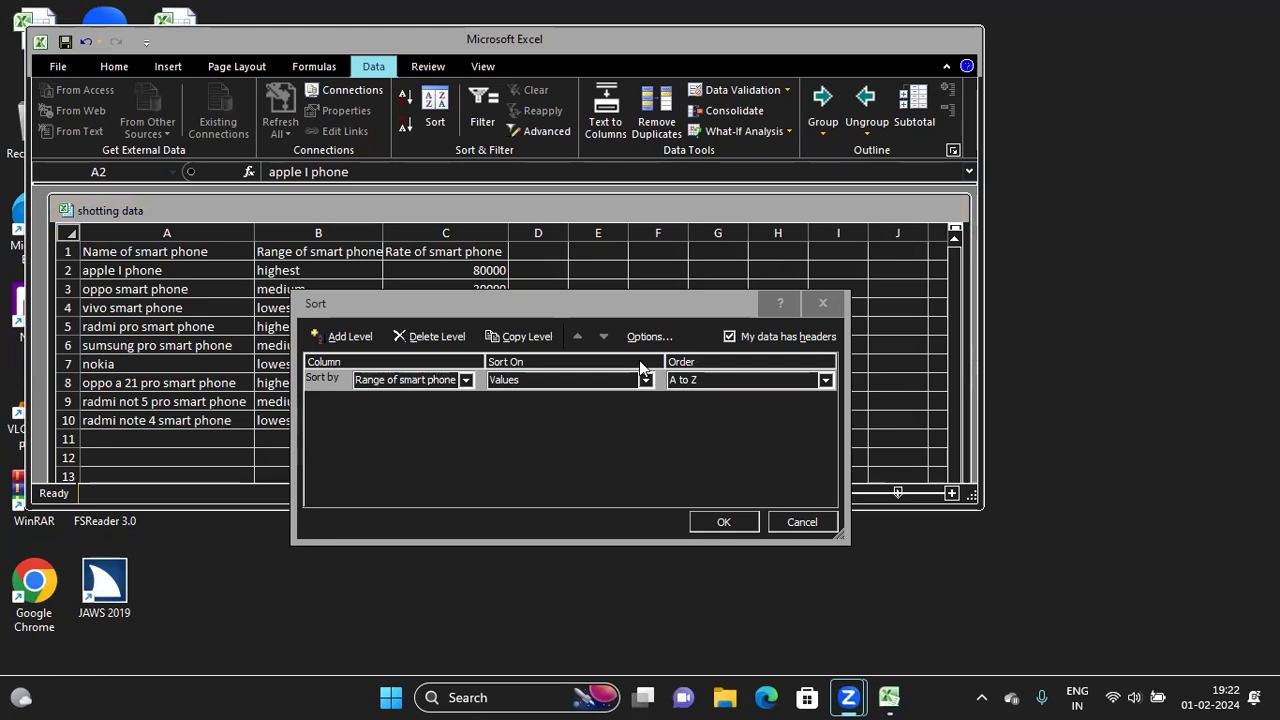
# Step: Return to the Sort settings and choose Custom List as the order for the Range of smart phone level again
pyautogui.hotkey('alt', 'Tab')
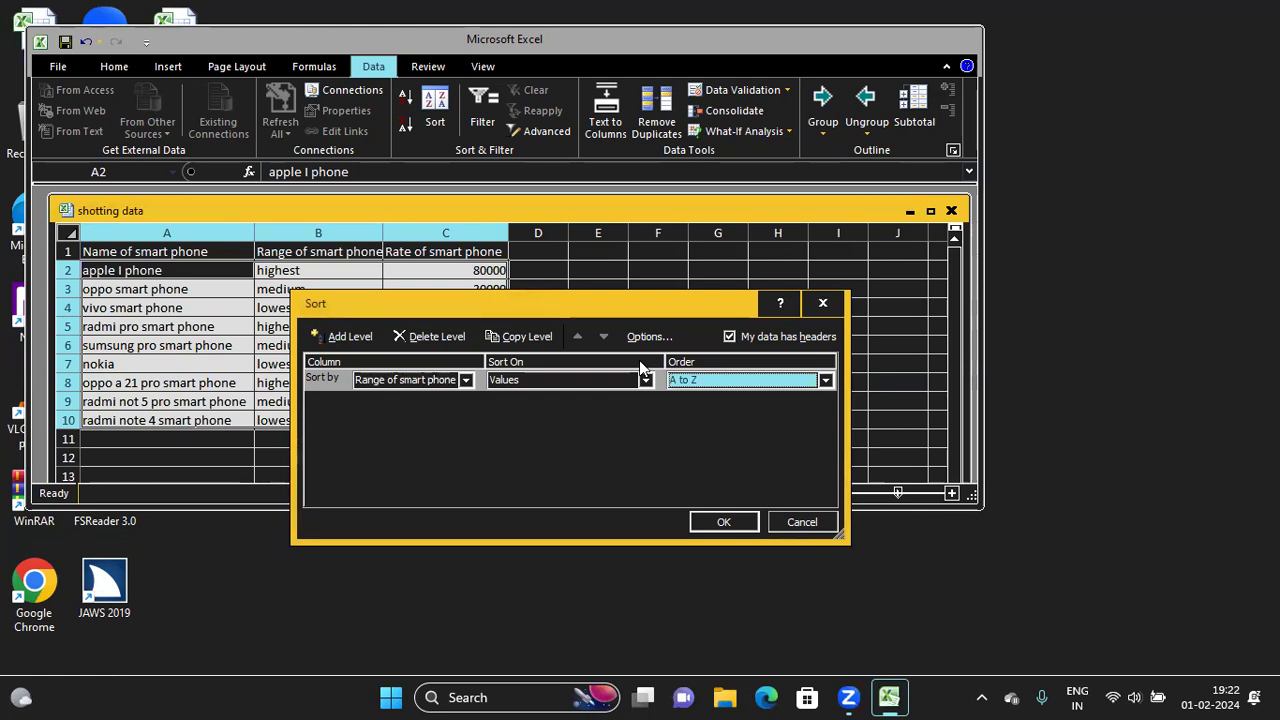
pyautogui.press('Tab')
pyautogui.hotkey('shift', 'Tab')
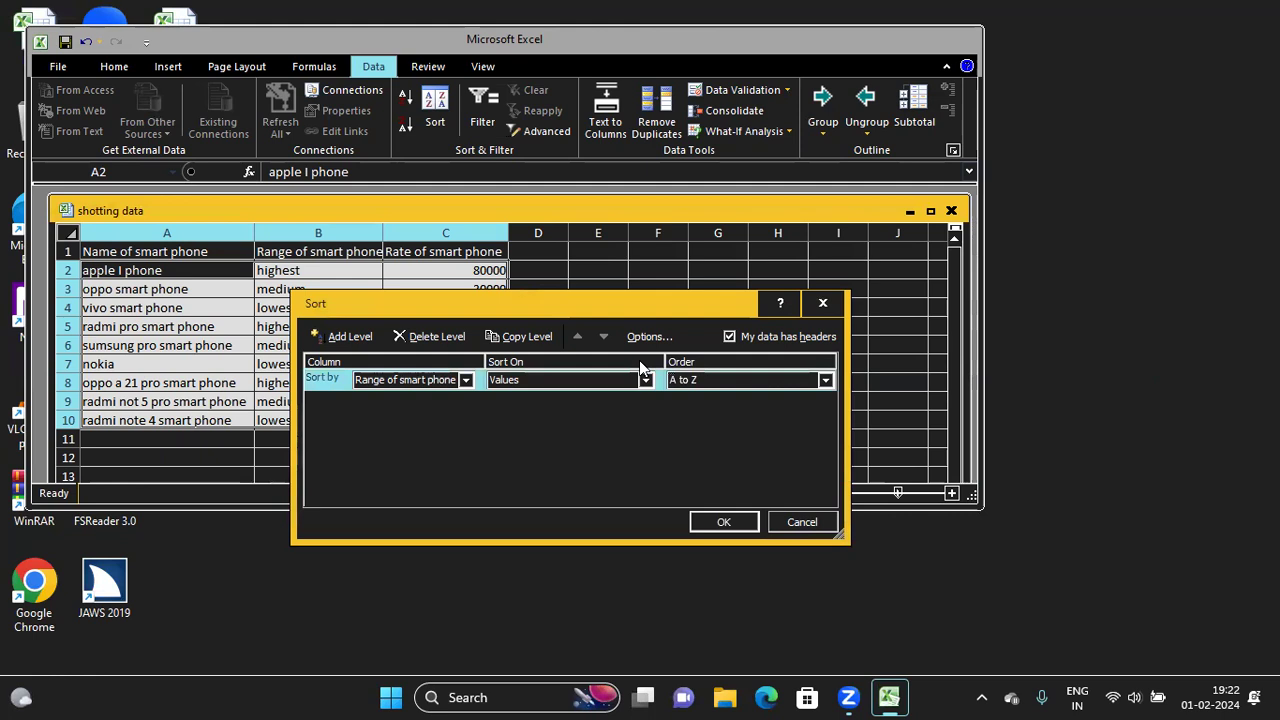
pyautogui.press('Tab')
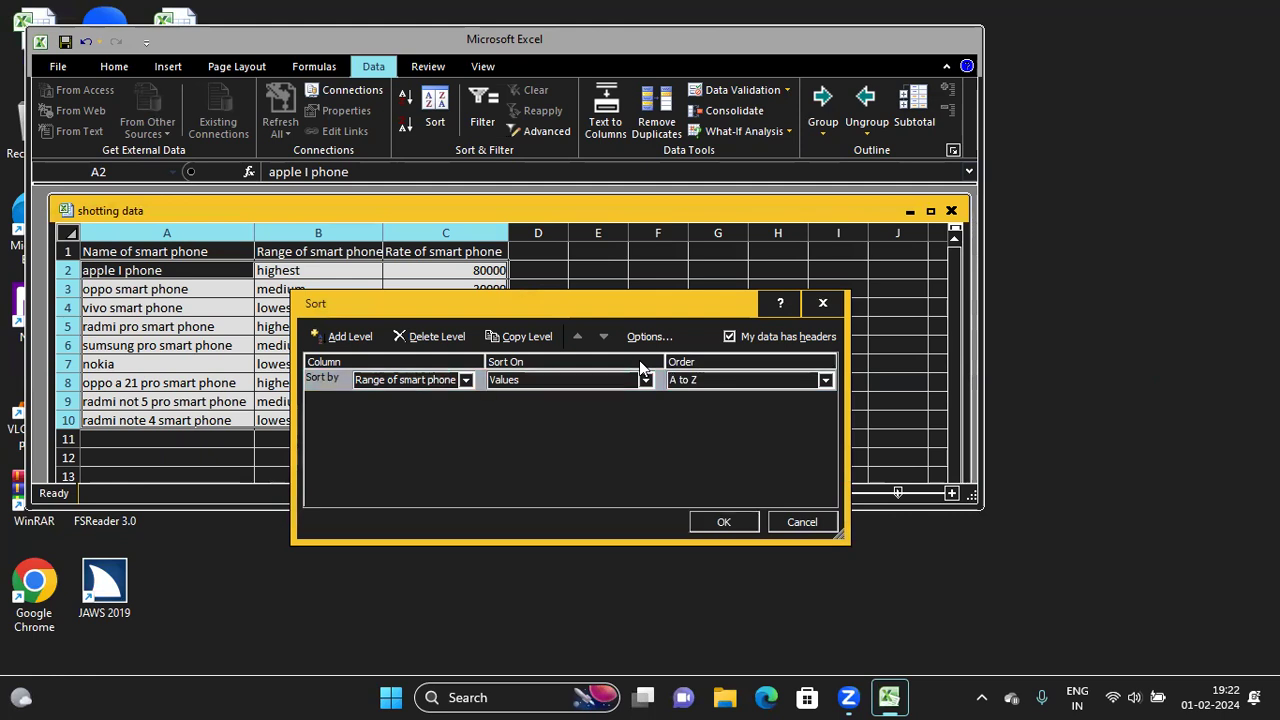
pyautogui.hotkey('shift', 'Tab')
pyautogui.press('Tab')
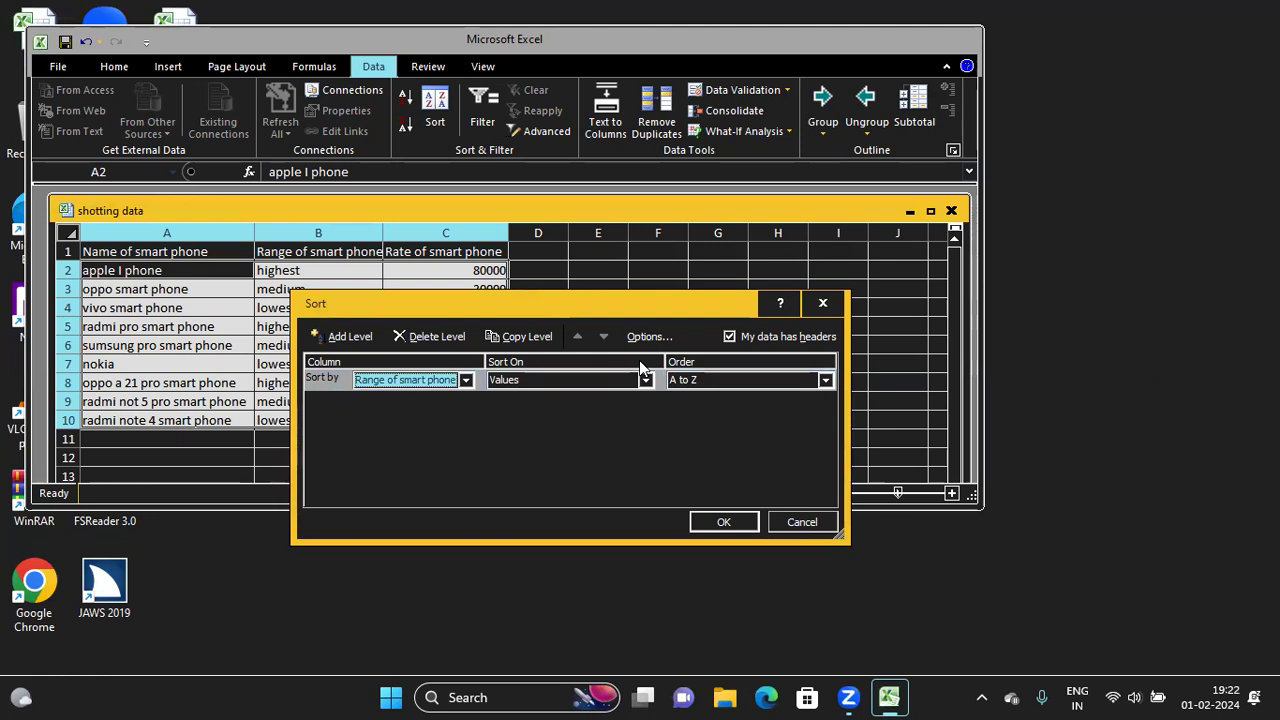
pyautogui.press('Tab')
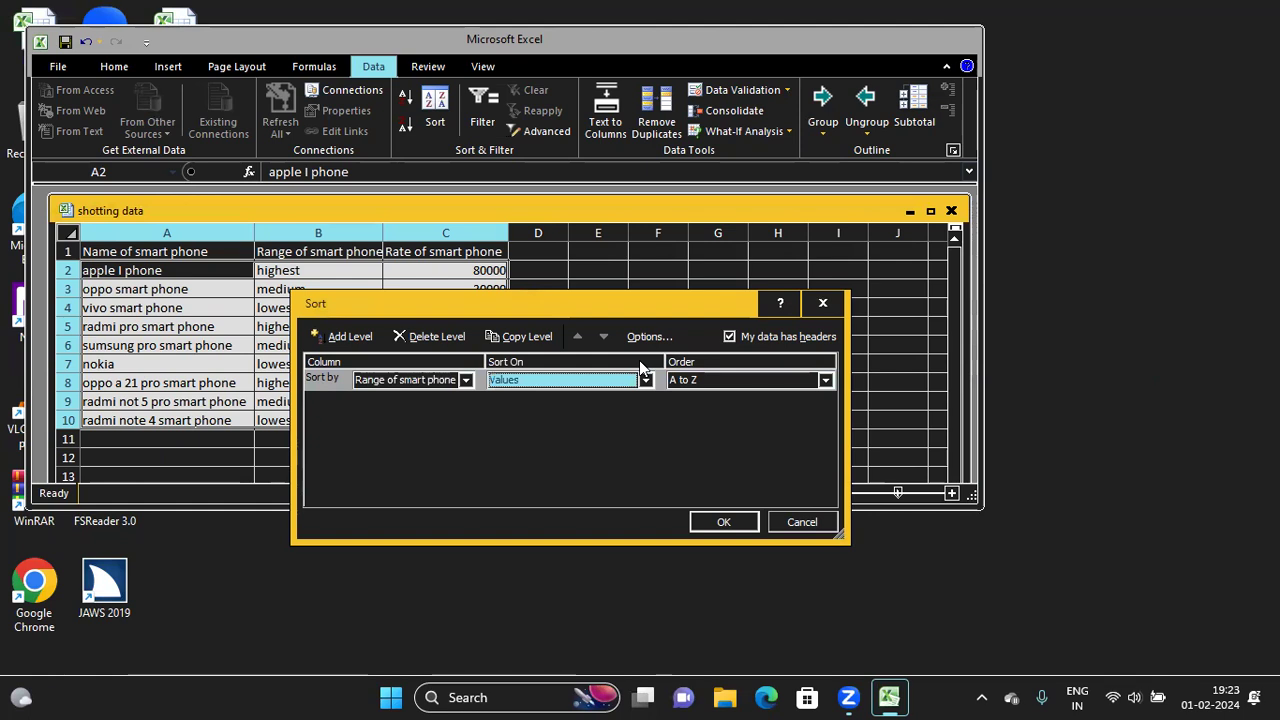
pyautogui.press('Tab')
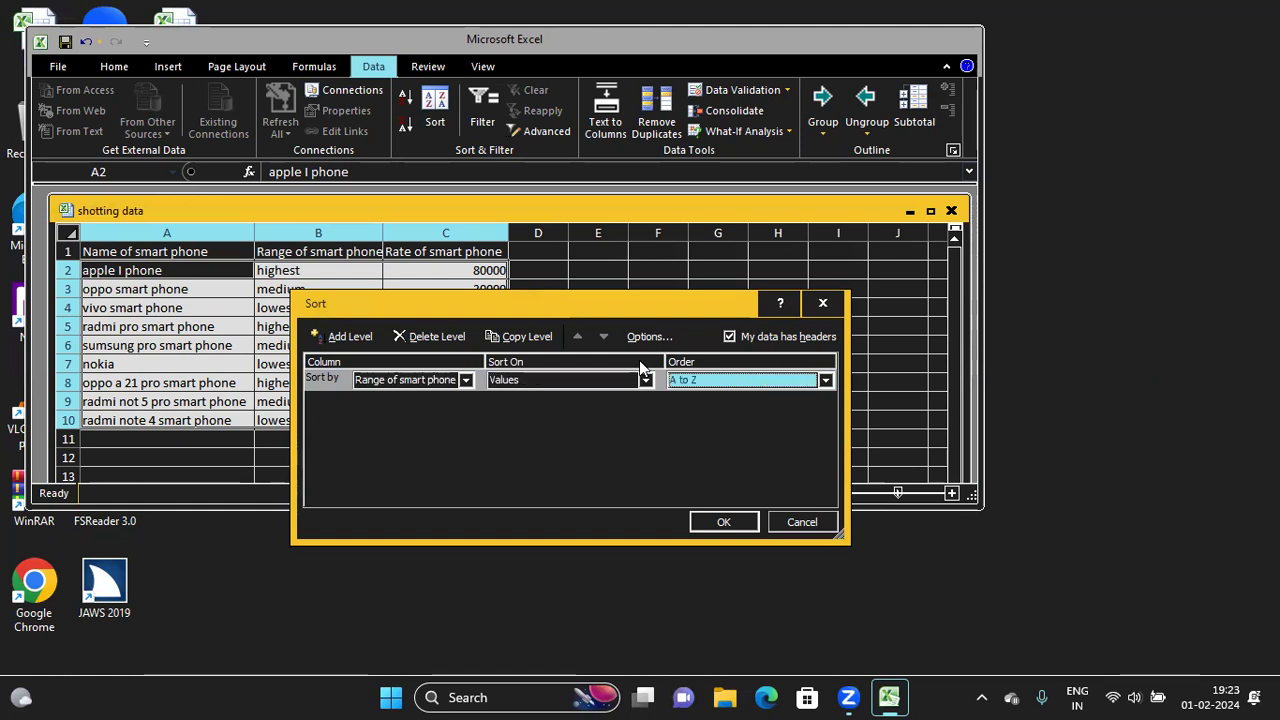
pyautogui.hotkey('alt', 'Down')
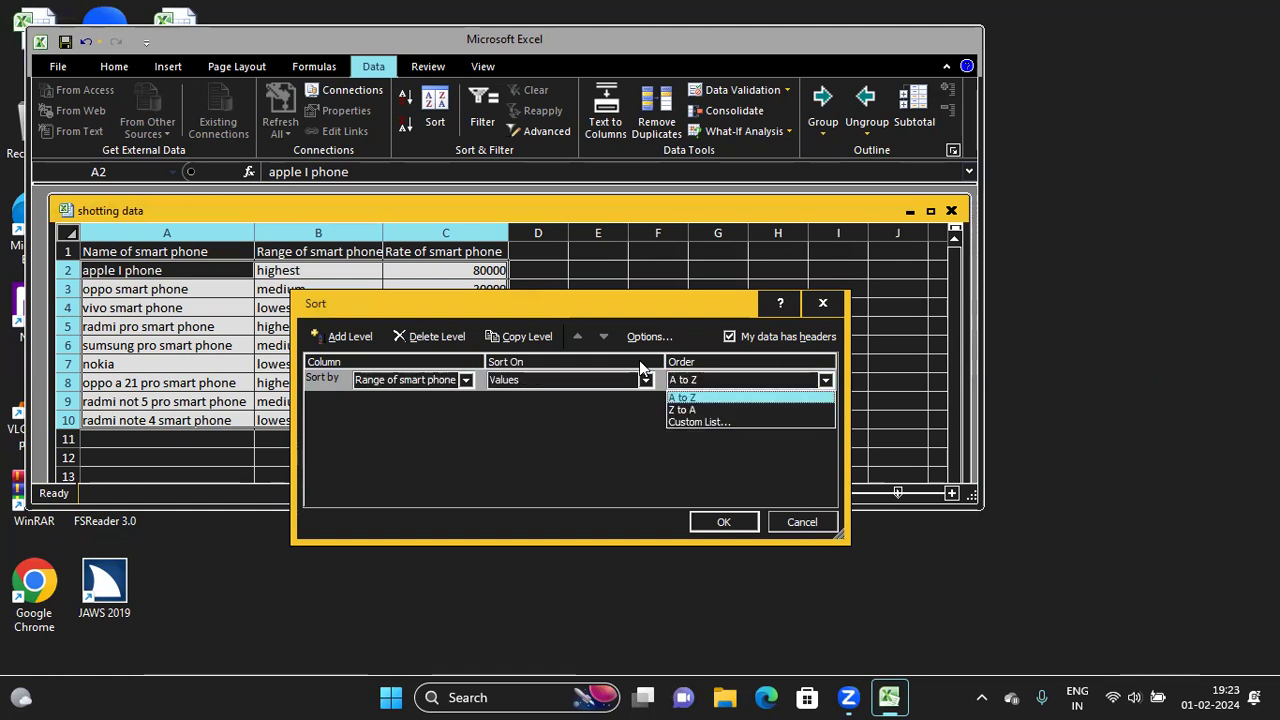
pyautogui.press('Down')
pyautogui.press('Down')
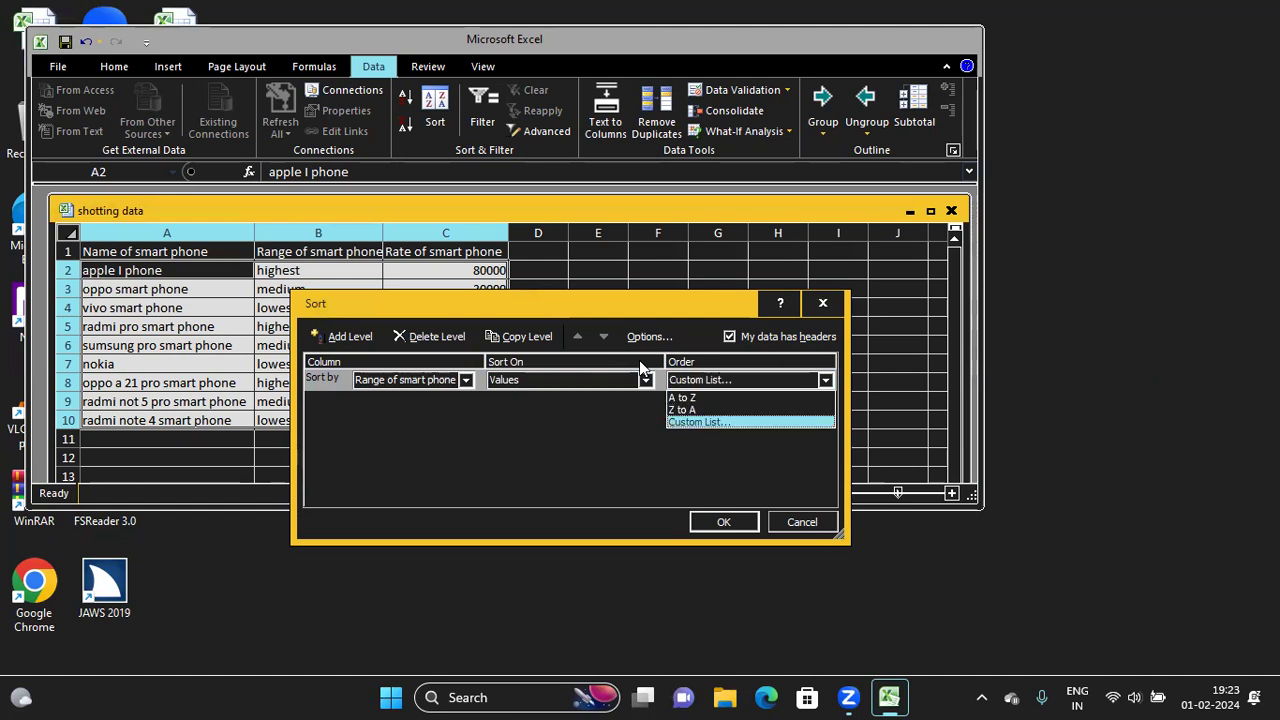
pyautogui.press('Return')
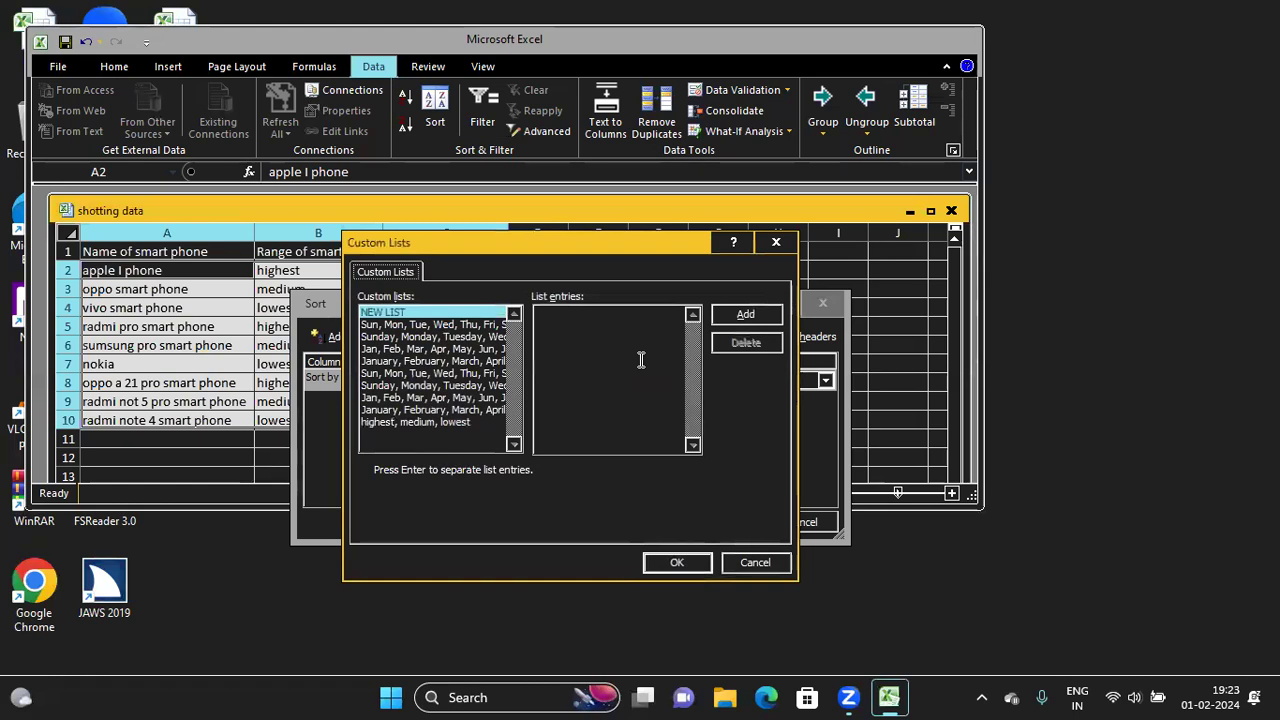
# Step: Re-enter Highest,Medium,Lowest as the entries under NEW LIST and try to add it to the custom lists
pyautogui.press('Tab')
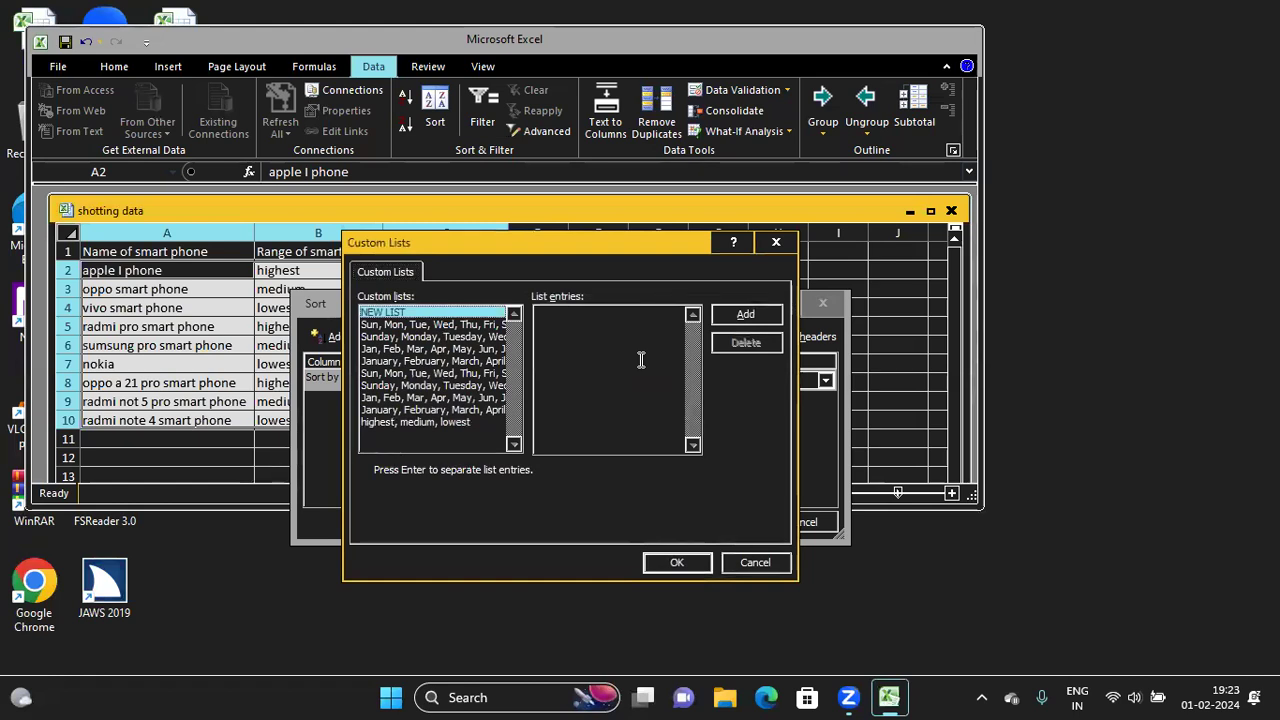
pyautogui.press('Down')
pyautogui.press('Down')
pyautogui.press('Up')
pyautogui.press('Up')
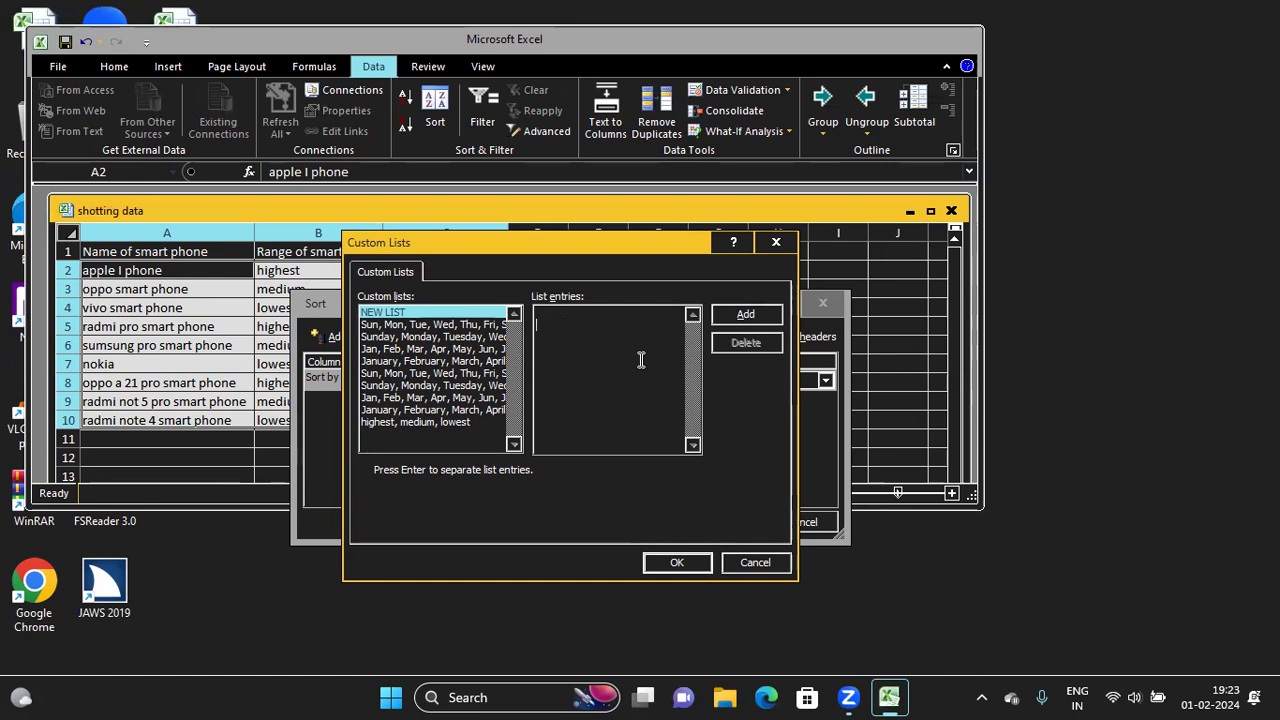
pyautogui.write('Highest,Medi')
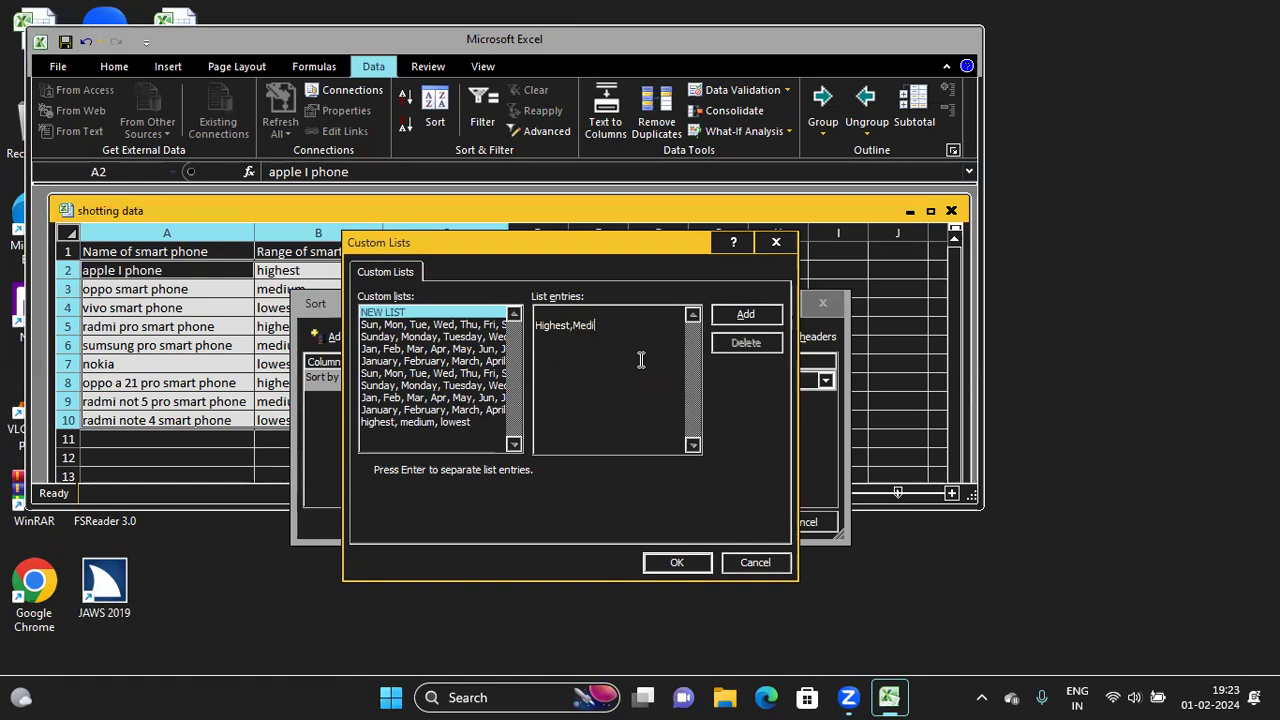
pyautogui.write('um,')
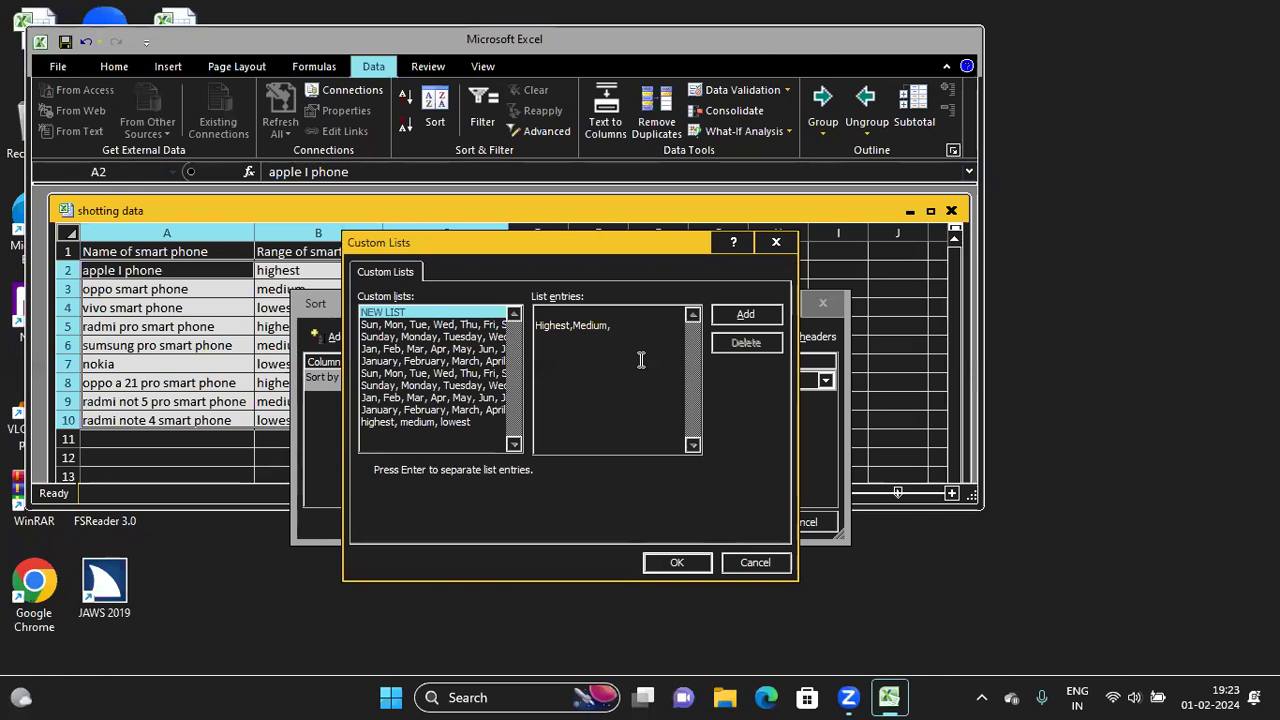
pyautogui.write('Lowest')
pyautogui.press('Tab')
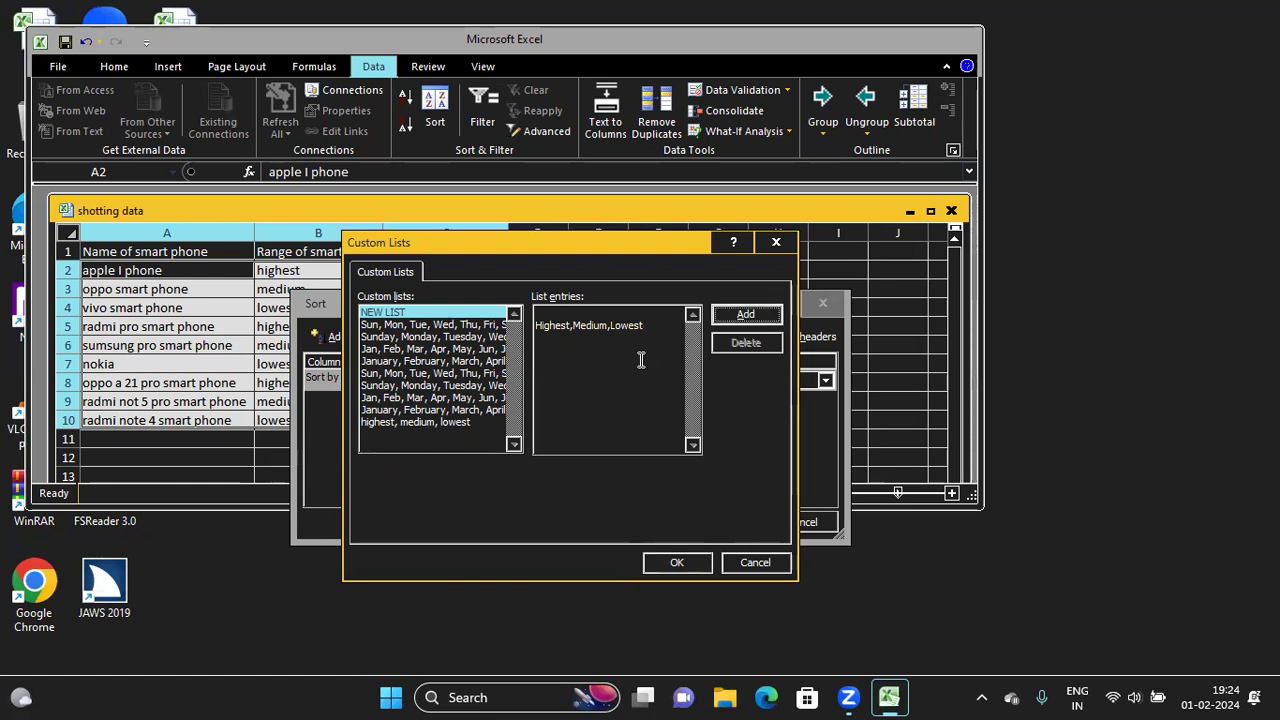
pyautogui.press('space')
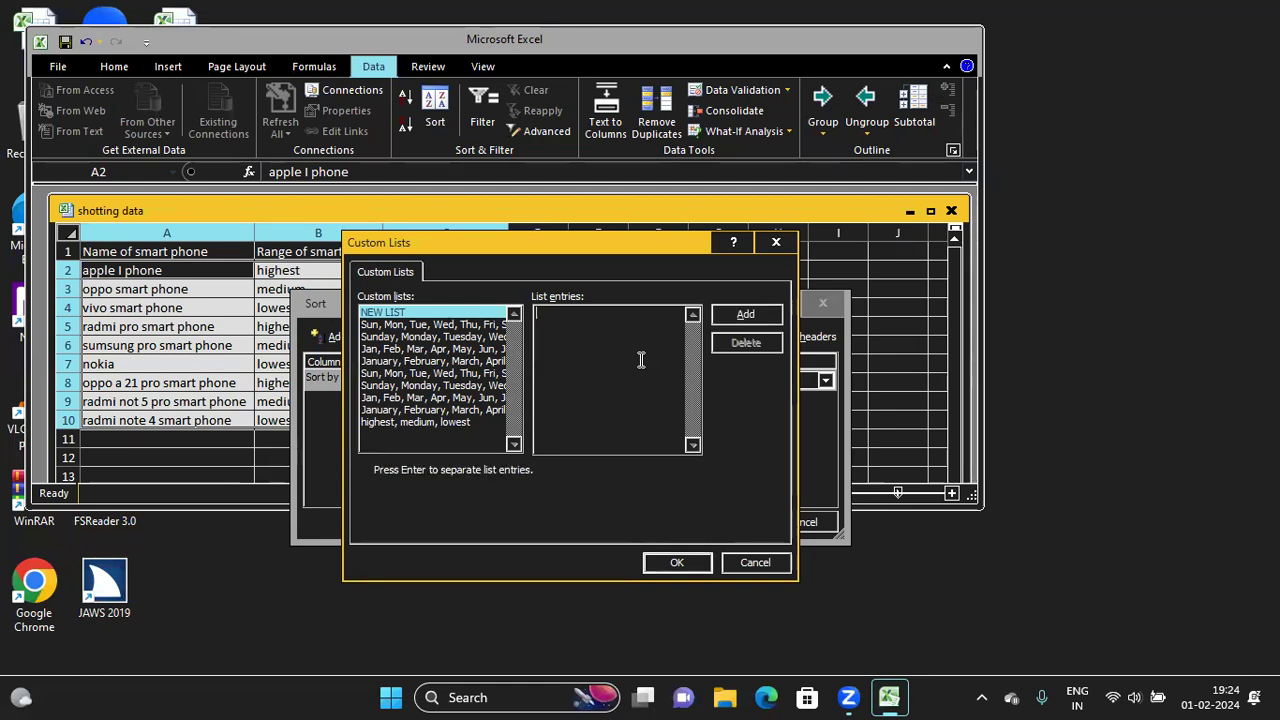
# Step: Go through the Custom Lists controls with NEW LIST selected and accept the dialog to return to the Sort settings
pyautogui.press('Tab')
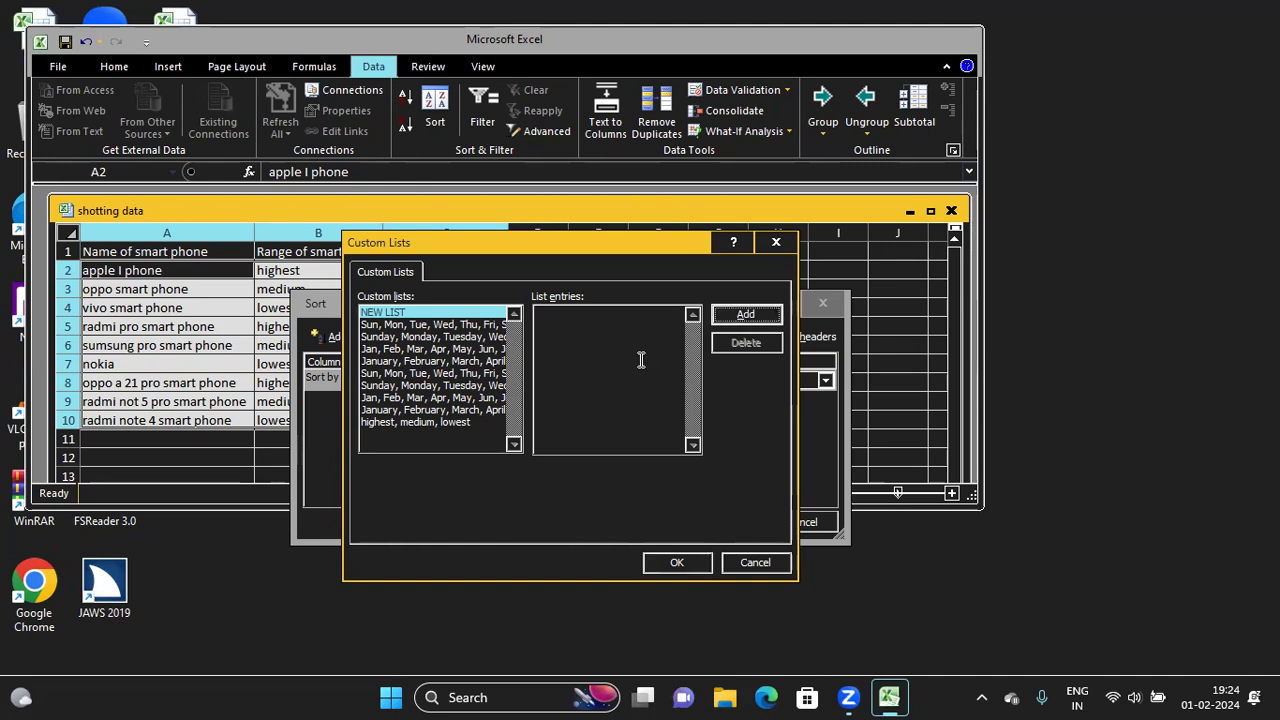
pyautogui.hotkey('shift', 'Tab')
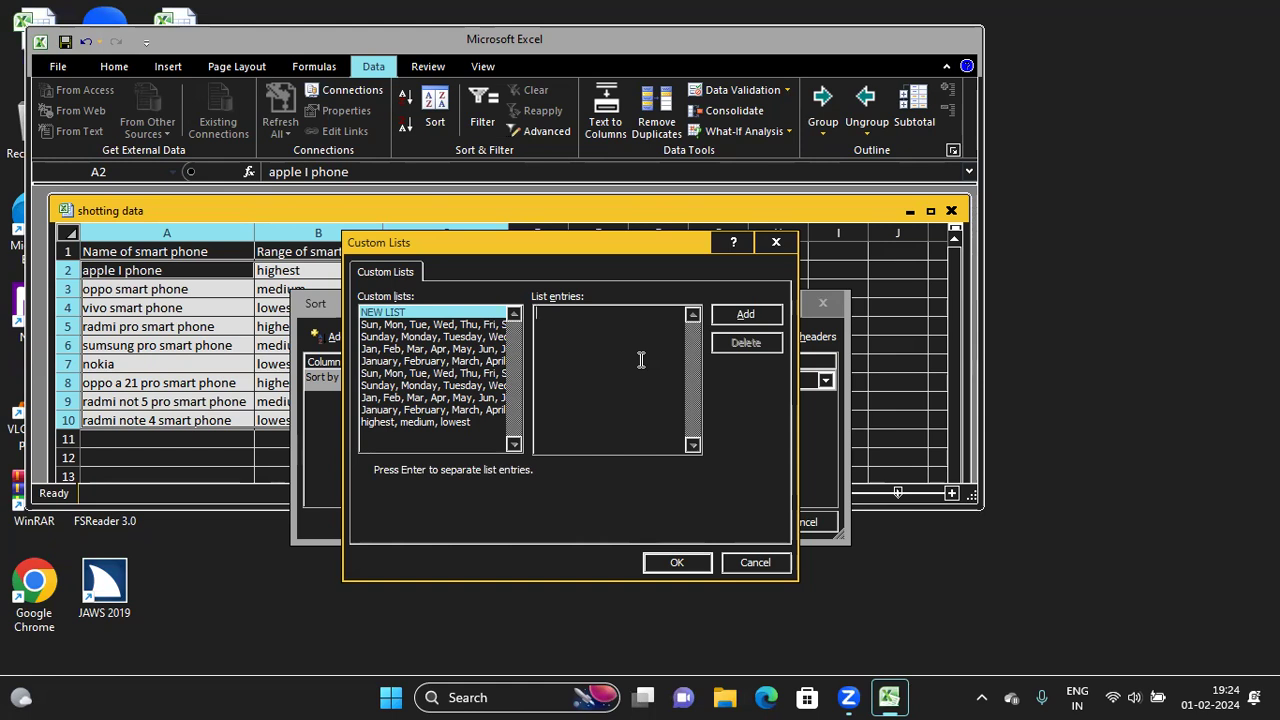
pyautogui.press('Tab')
pyautogui.press('Tab')
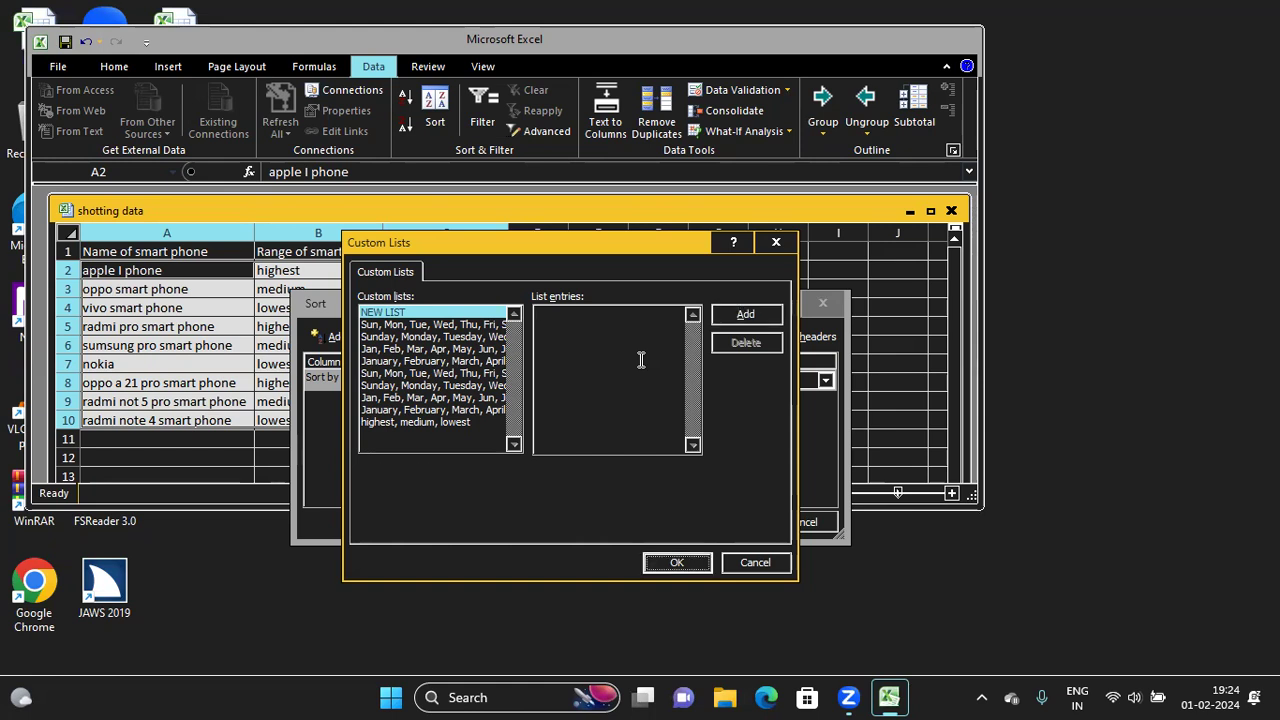
pyautogui.press('Tab')
pyautogui.hotkey('shift', 'Tab')
pyautogui.hotkey('shift', 'Tab')
pyautogui.hotkey('shift', 'Tab')
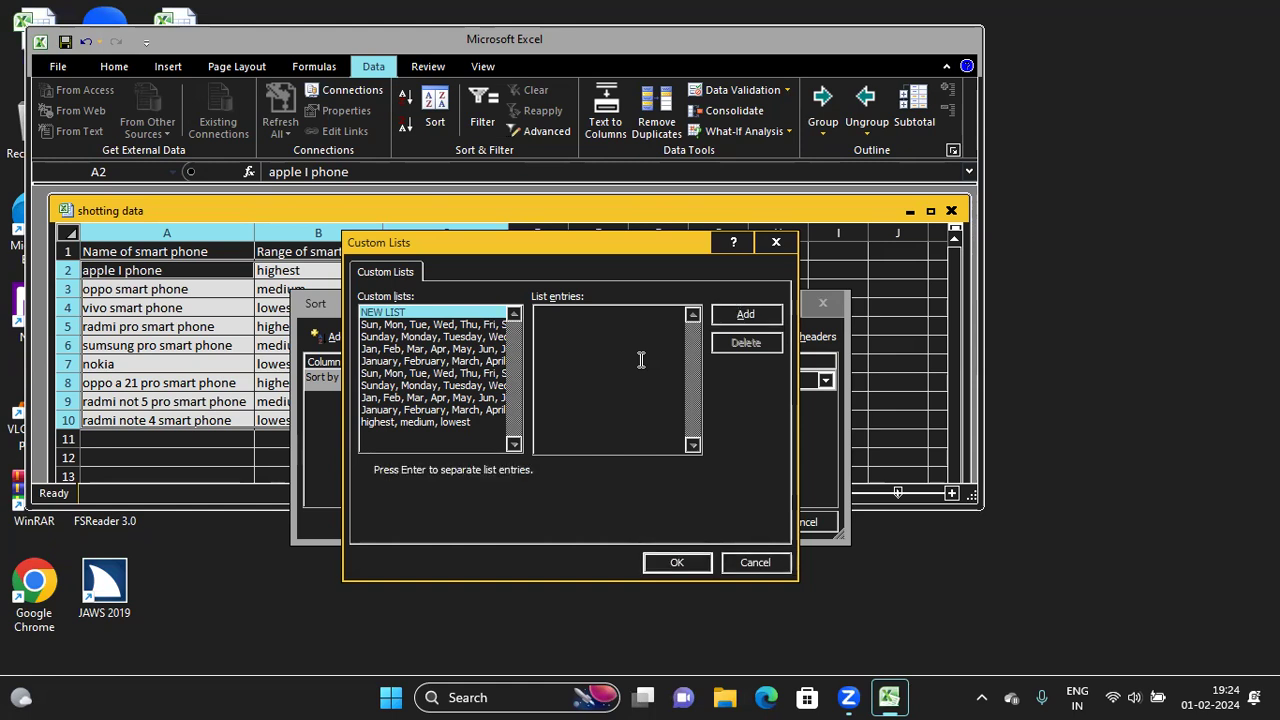
pyautogui.hotkey('shift', 'Tab')
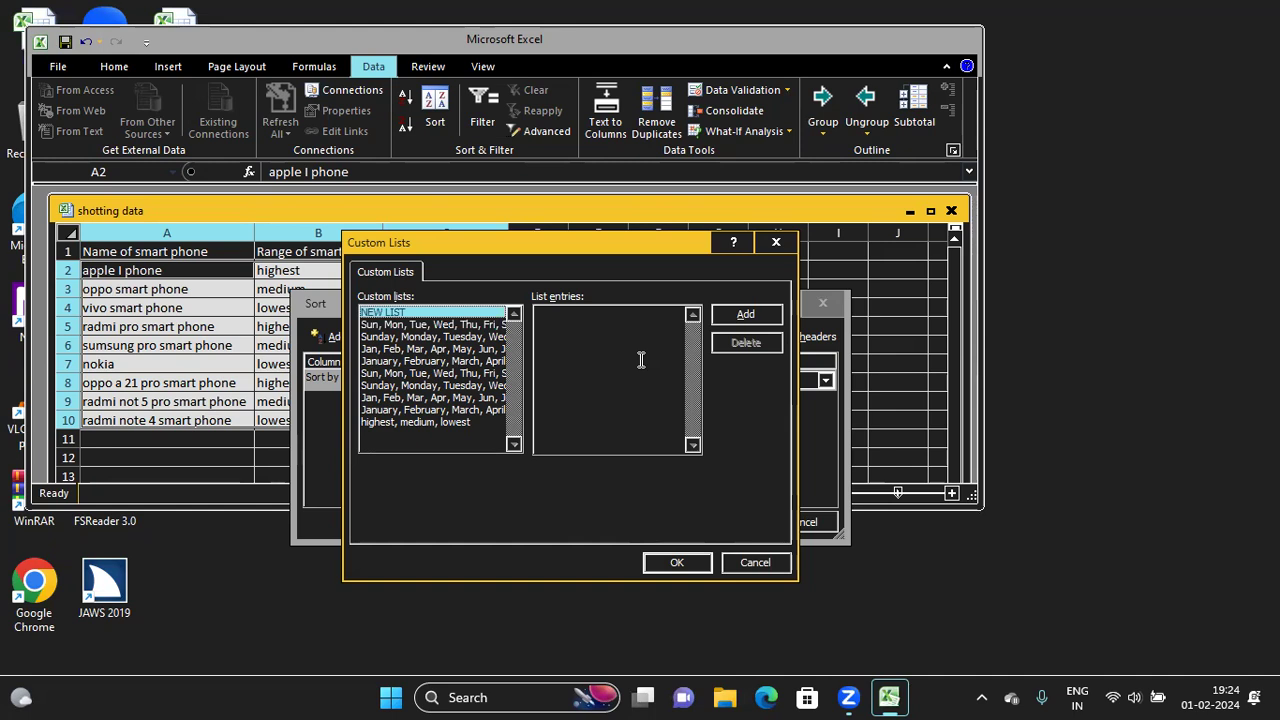
pyautogui.press('Tab')
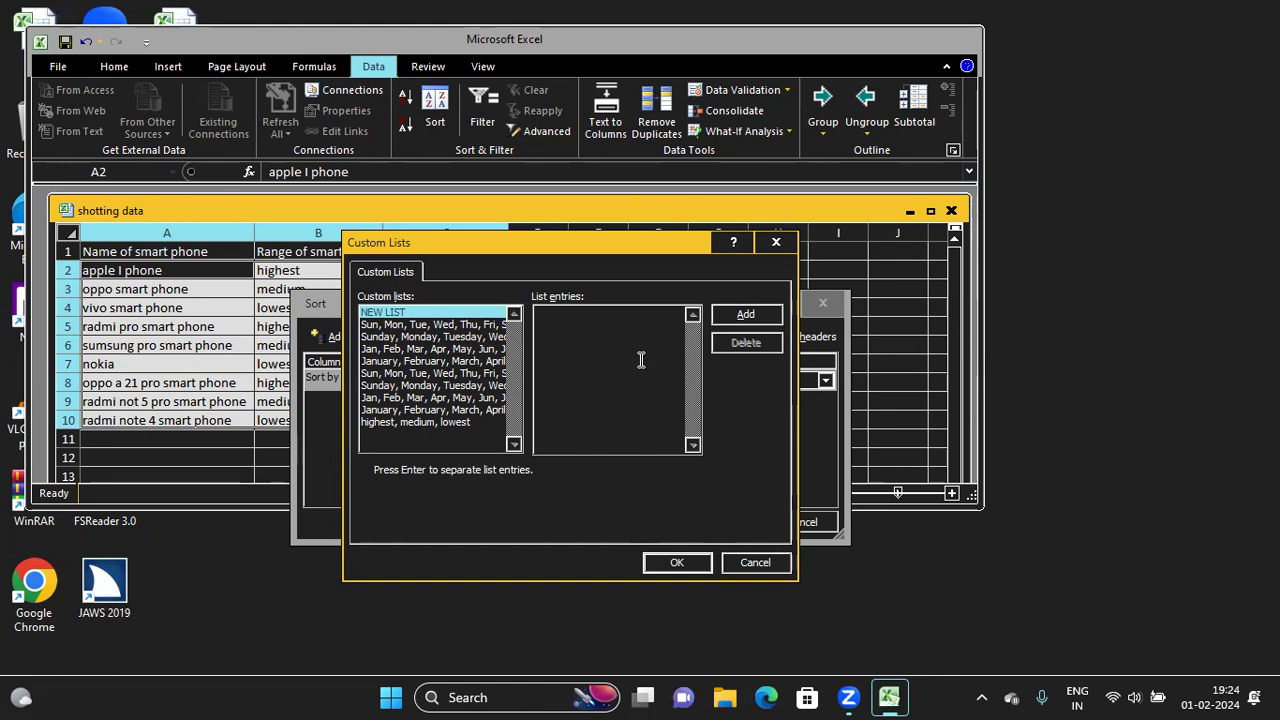
pyautogui.press('Tab')
pyautogui.press('Tab')
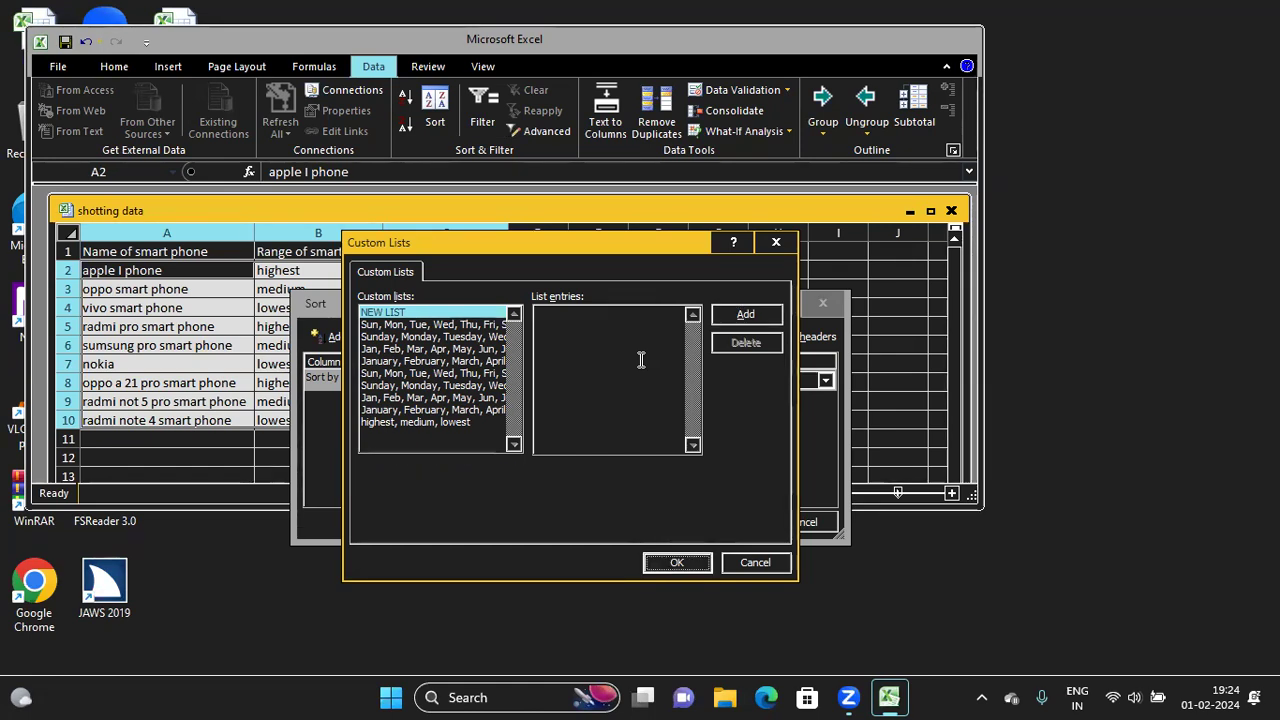
pyautogui.press('Return')
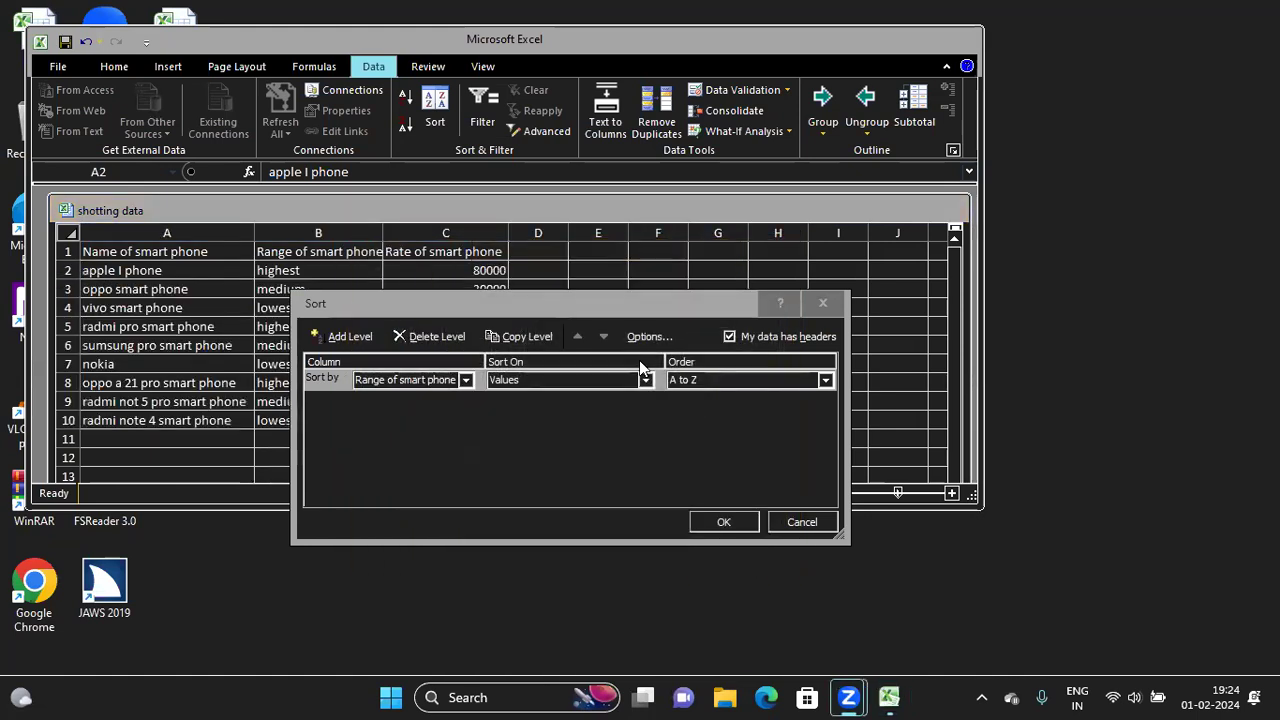
# Step: Return to the Sort settings in Excel and open Custom List as the order for the Range of smart phone level
pyautogui.hotkey('alt', 'Tab')
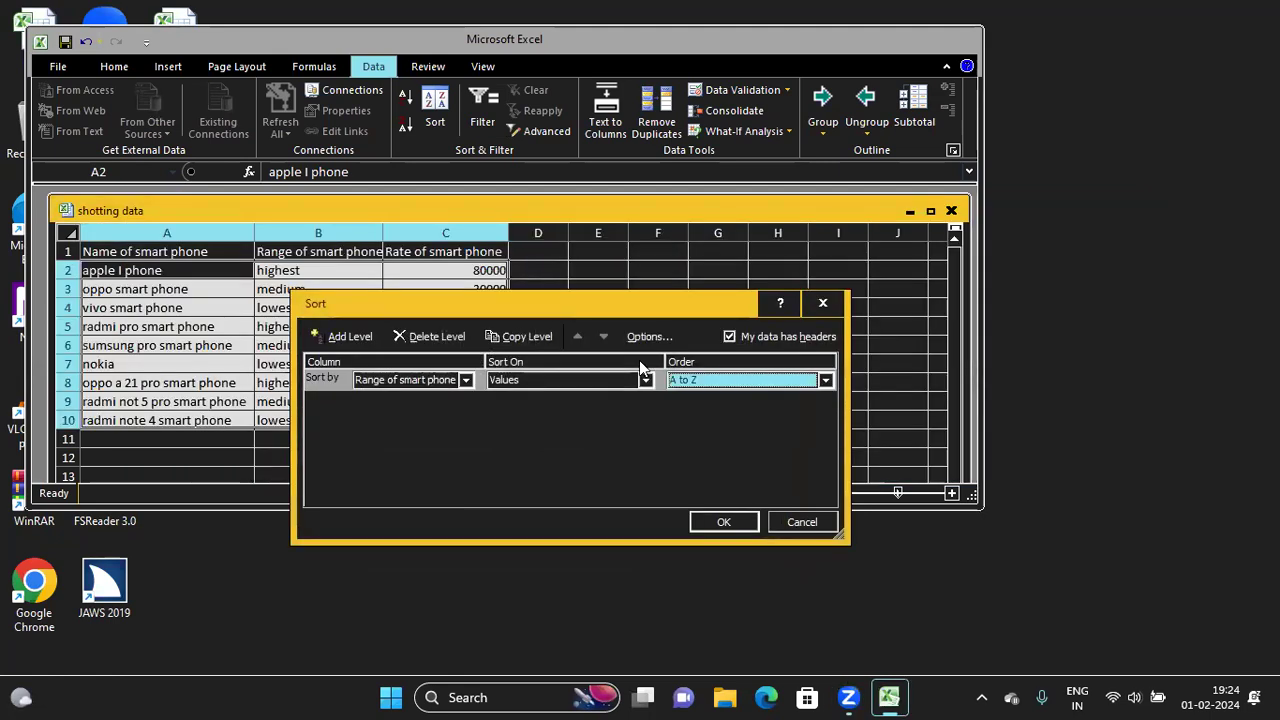
pyautogui.hotkey('alt', 'Down')
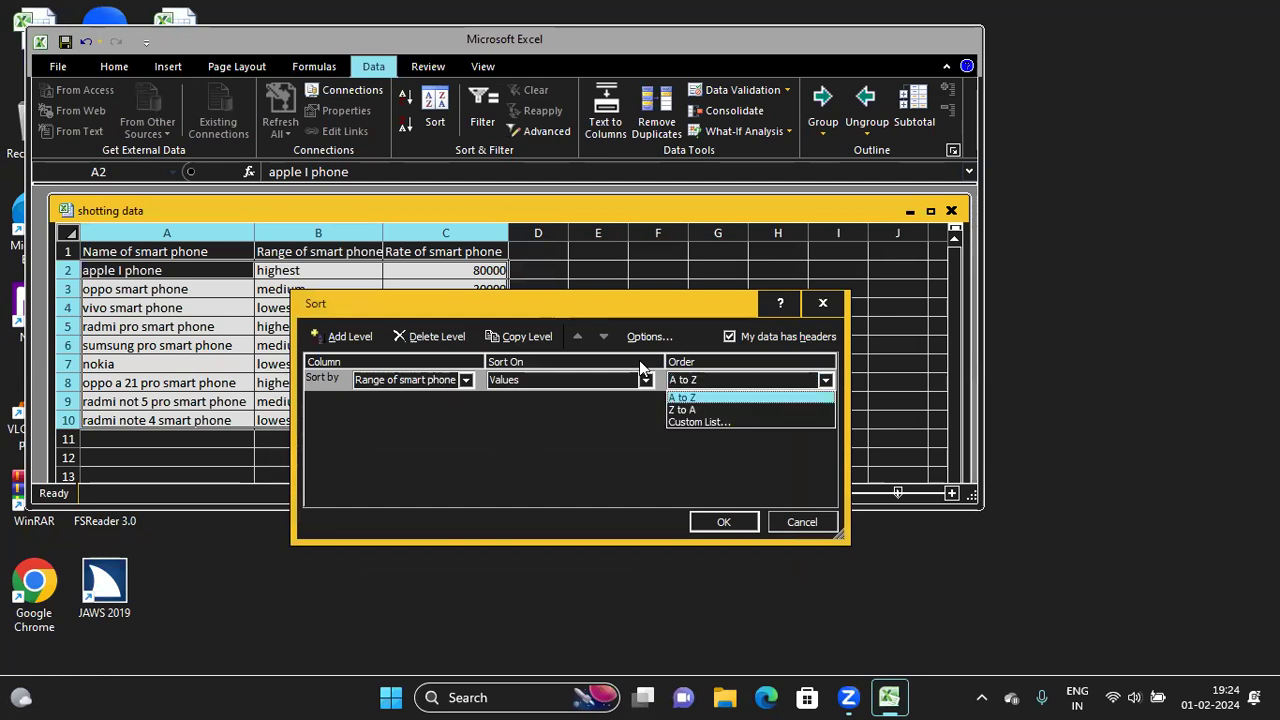
pyautogui.press('Down')
pyautogui.press('Down')
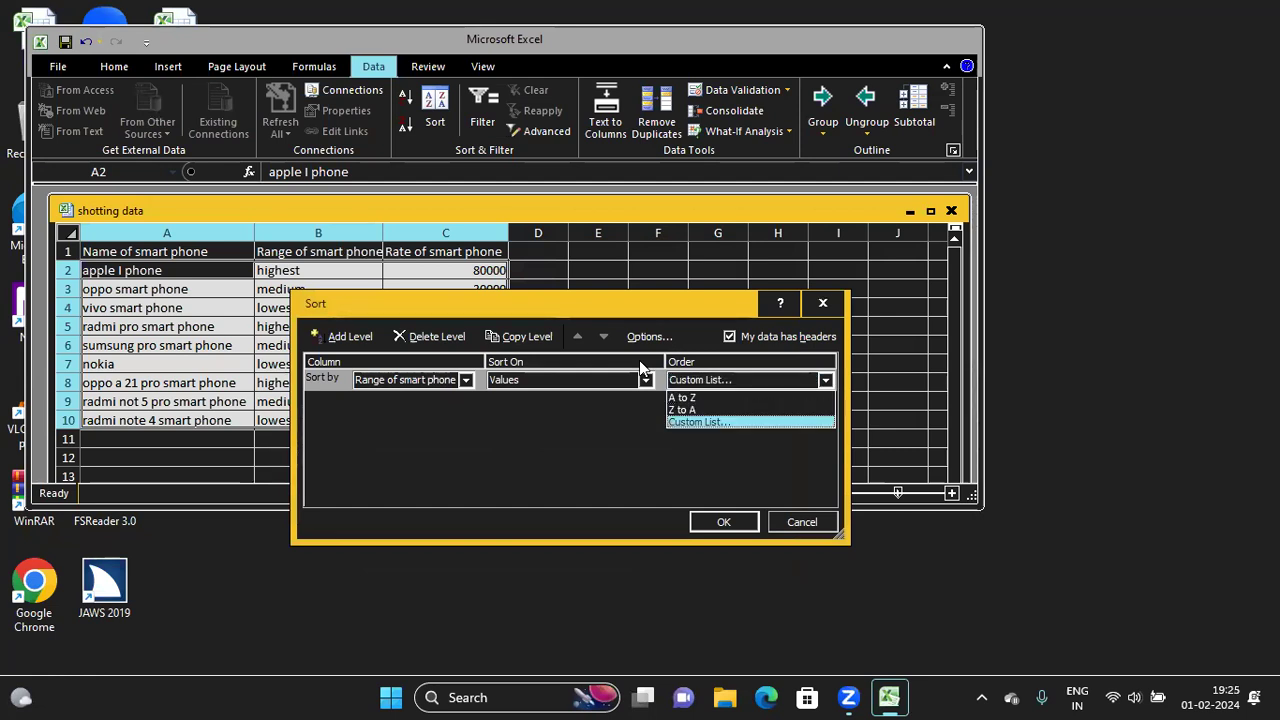
pyautogui.press('Return')
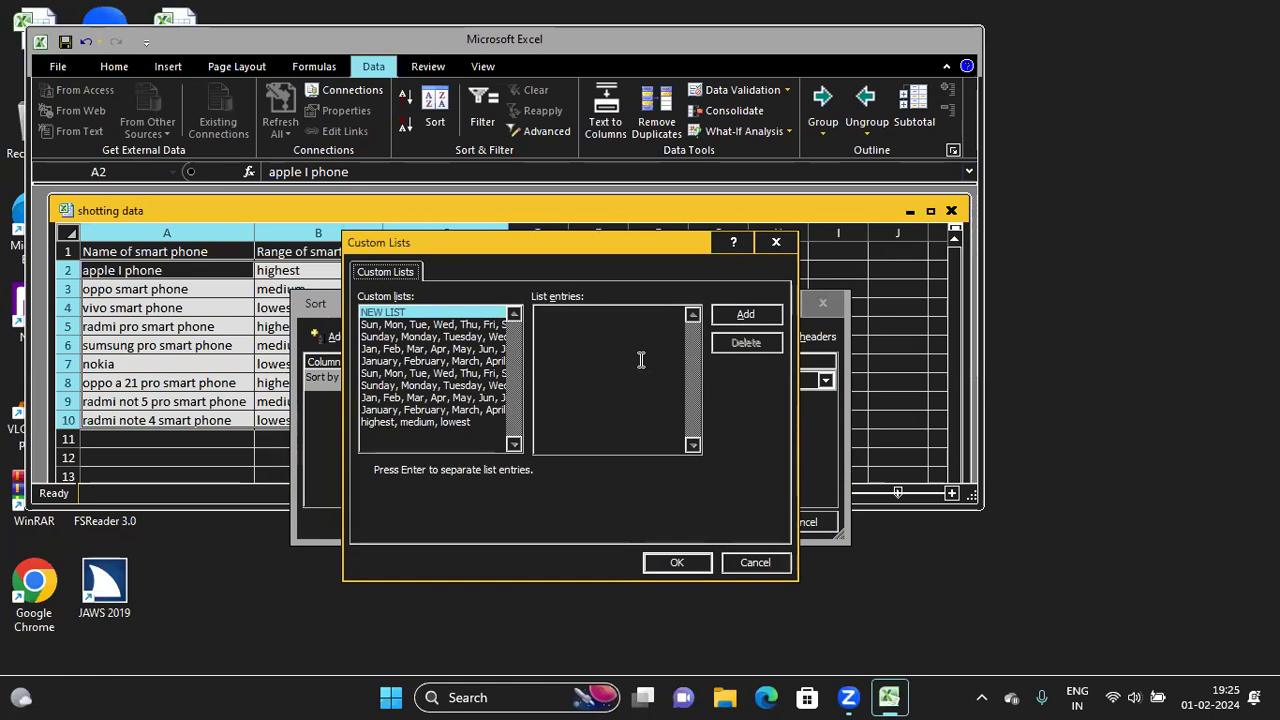
# Step: Look through the day and month entries among the existing custom lists and return to NEW LIST
pyautogui.press('Tab')
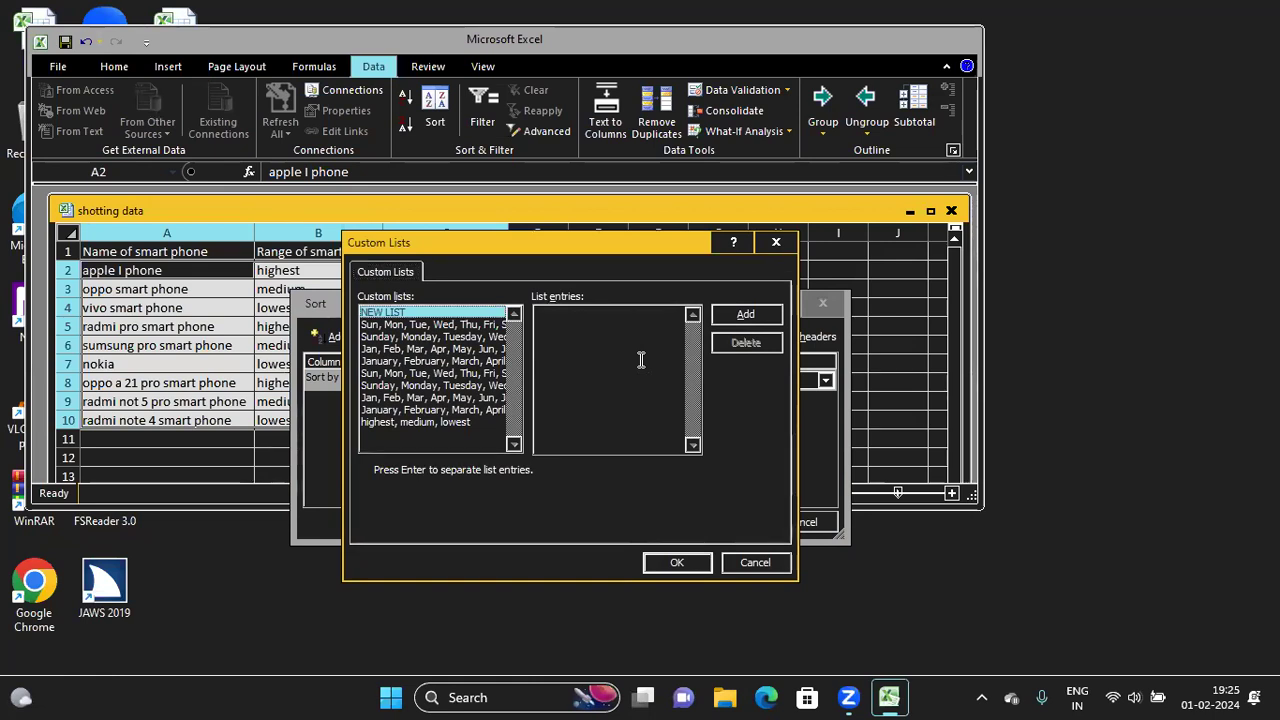
pyautogui.press('Down')
pyautogui.press('Down')
pyautogui.press('Down')
pyautogui.press('Down')
pyautogui.press('Down')
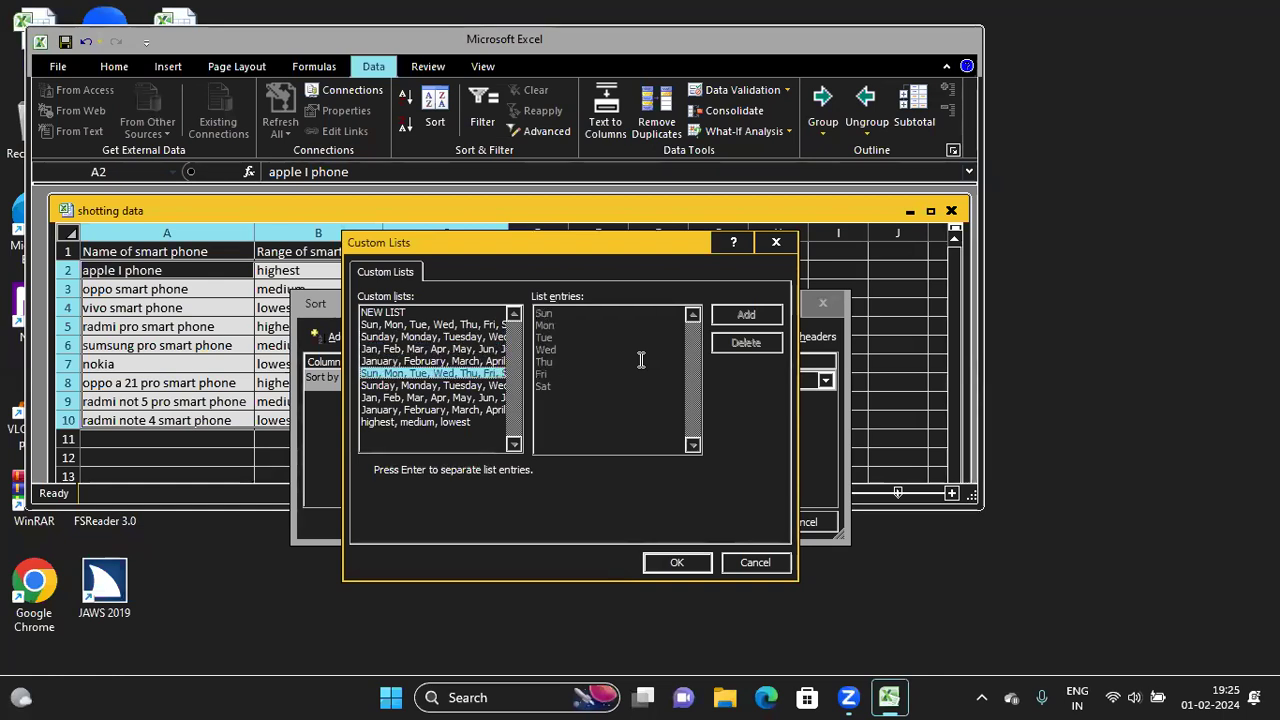
pyautogui.press('Up')
pyautogui.press('Up')
pyautogui.press('Up')
pyautogui.press('Up')
pyautogui.press('Up')
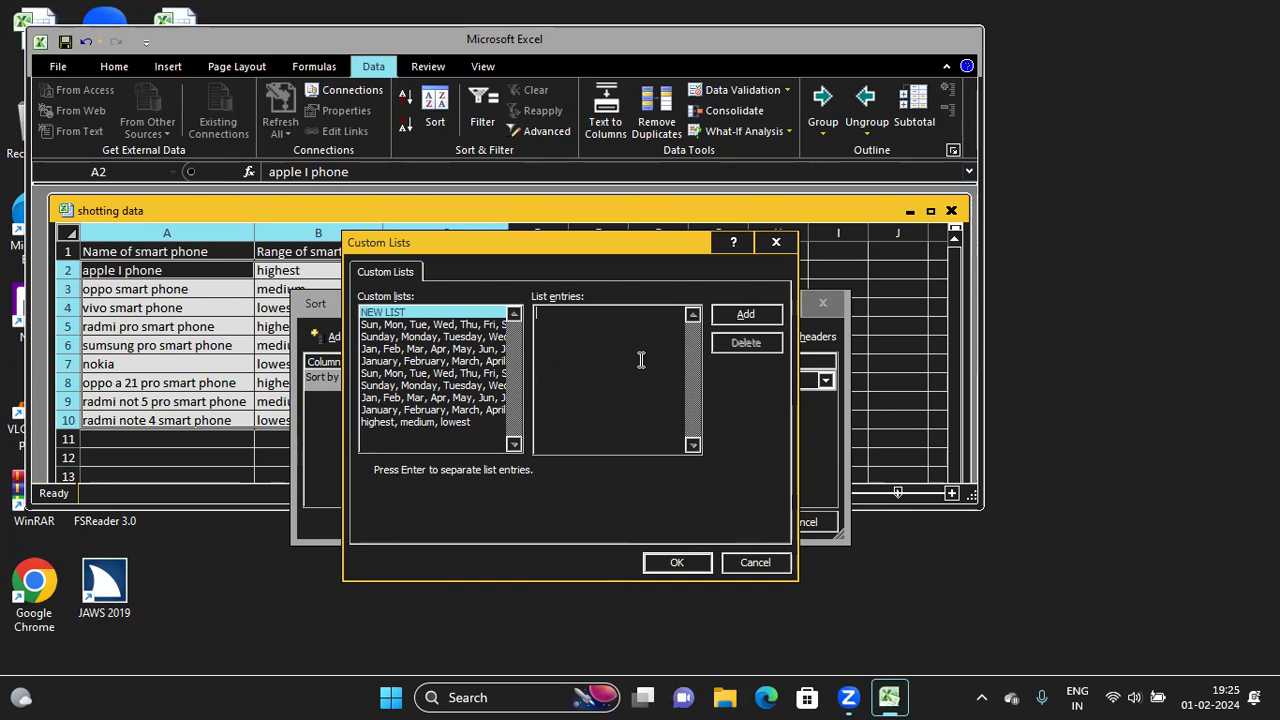
# Step: Go through the list entries and Add controls for NEW LIST and cancel the Custom Lists dialog
pyautogui.press('Tab')
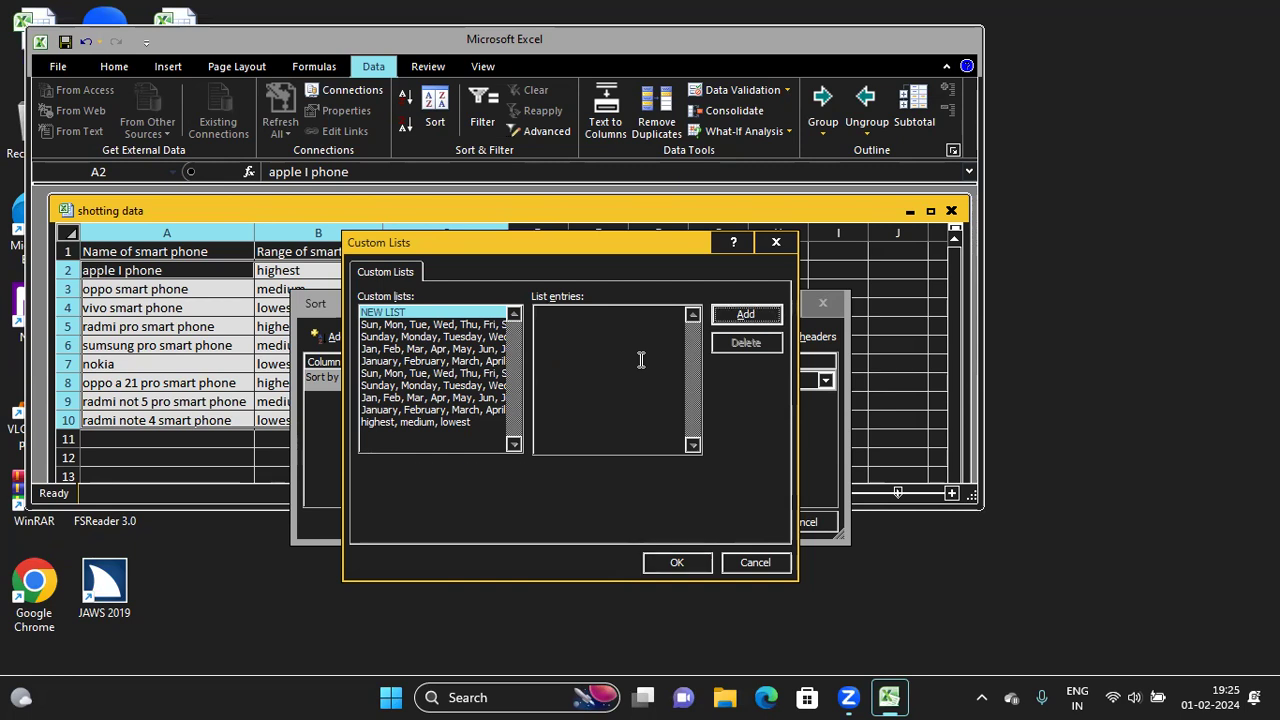
pyautogui.hotkey('shift', 'Tab')
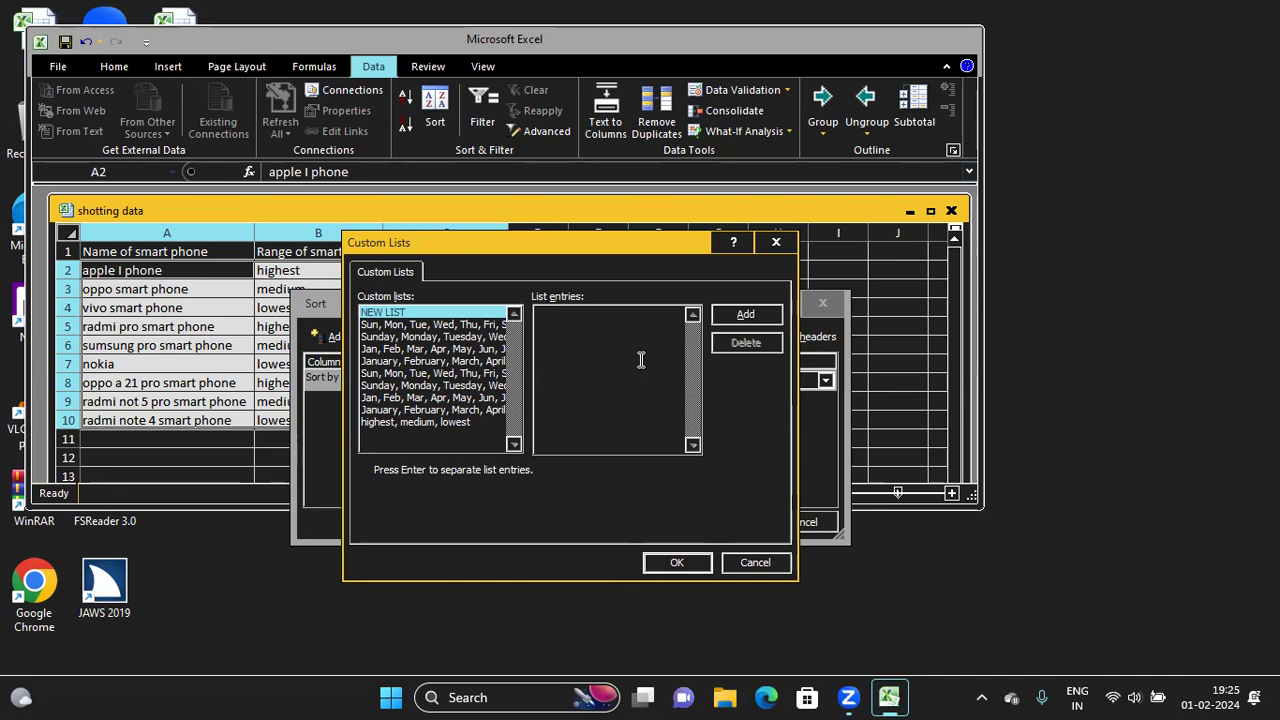
pyautogui.press('Tab')
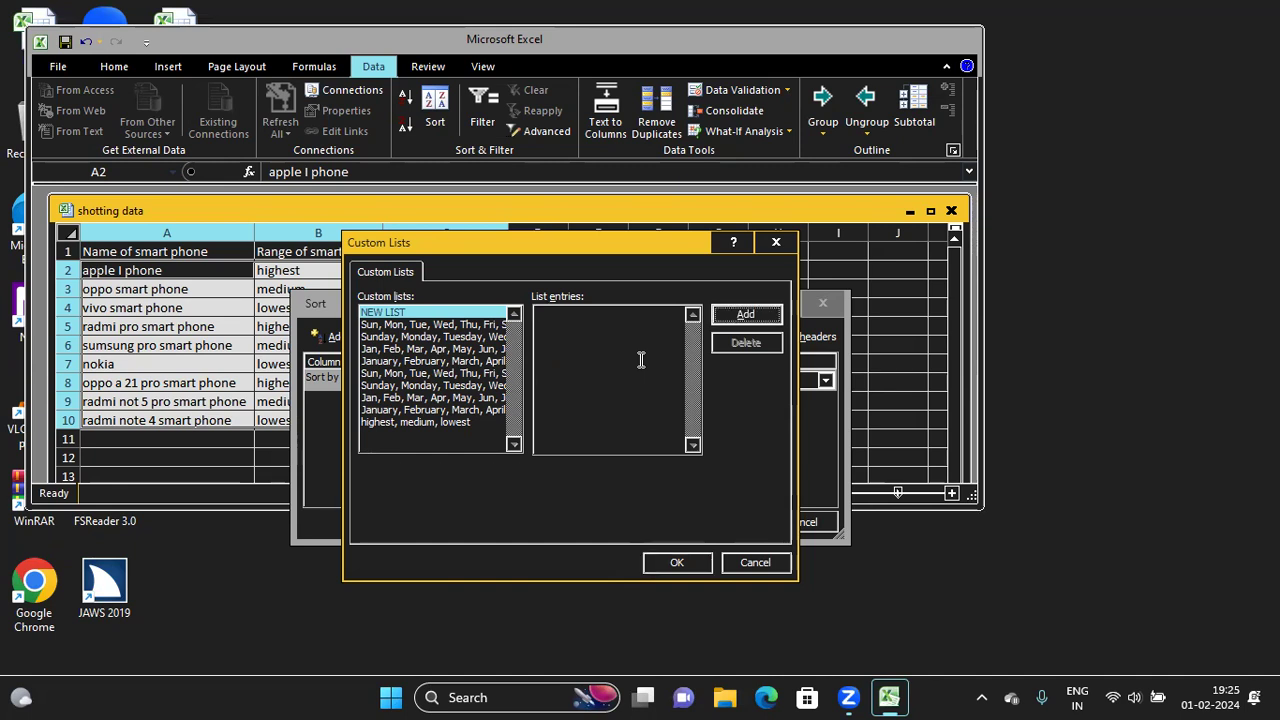
pyautogui.hotkey('shift', 'Tab')
pyautogui.hotkey('shift', 'Tab')
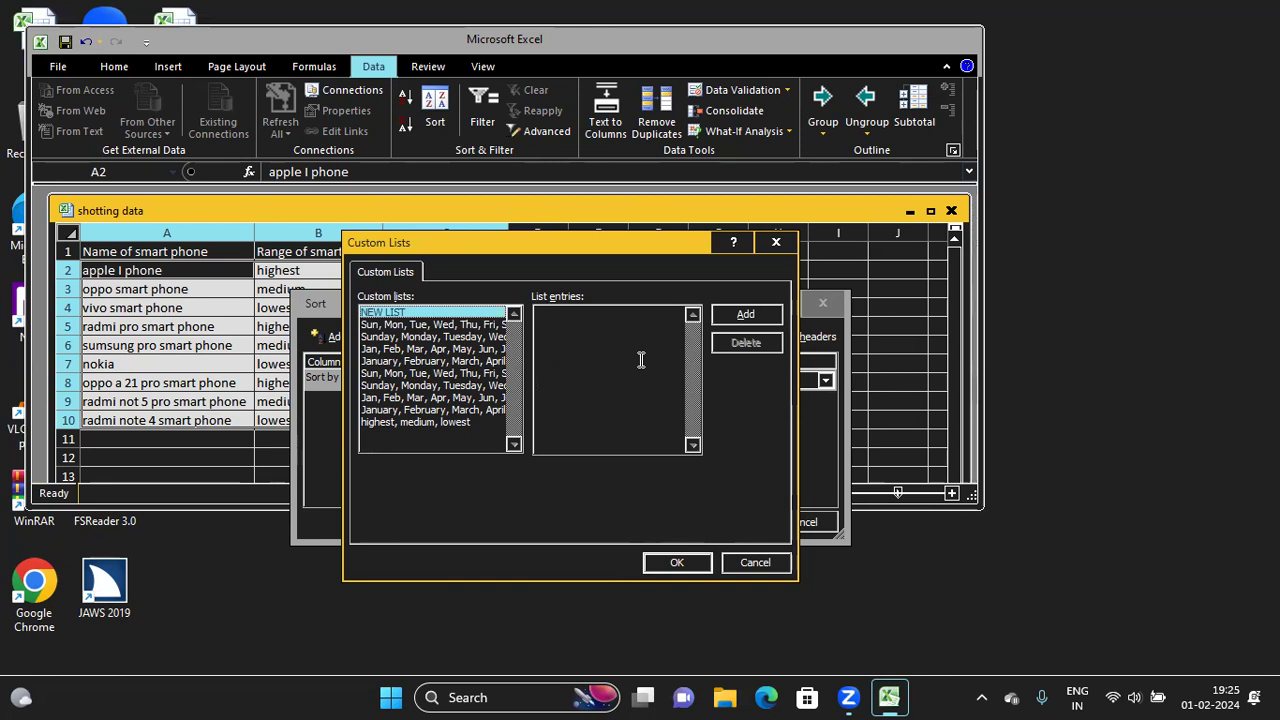
pyautogui.press('Escape')
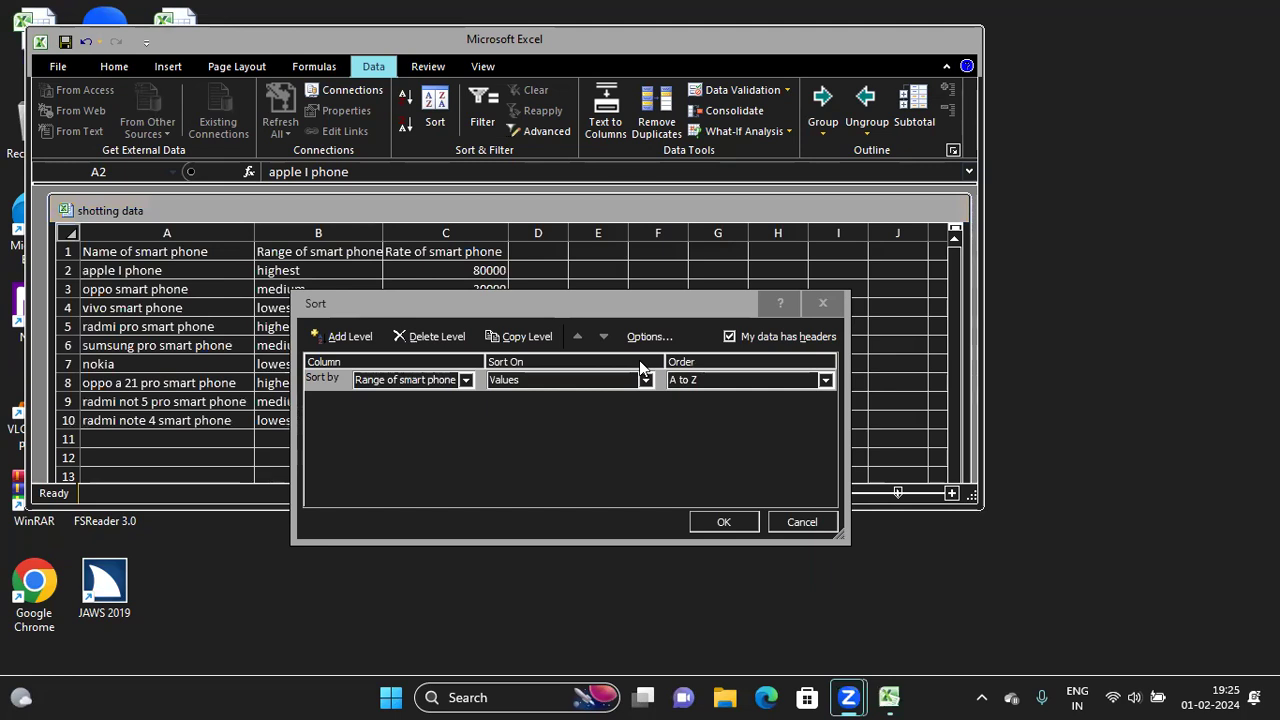
# Step: Switch from the Excel Sort settings to the Zoom screen sharing meeting controls
pyautogui.hotkey('alt', 'Tab')
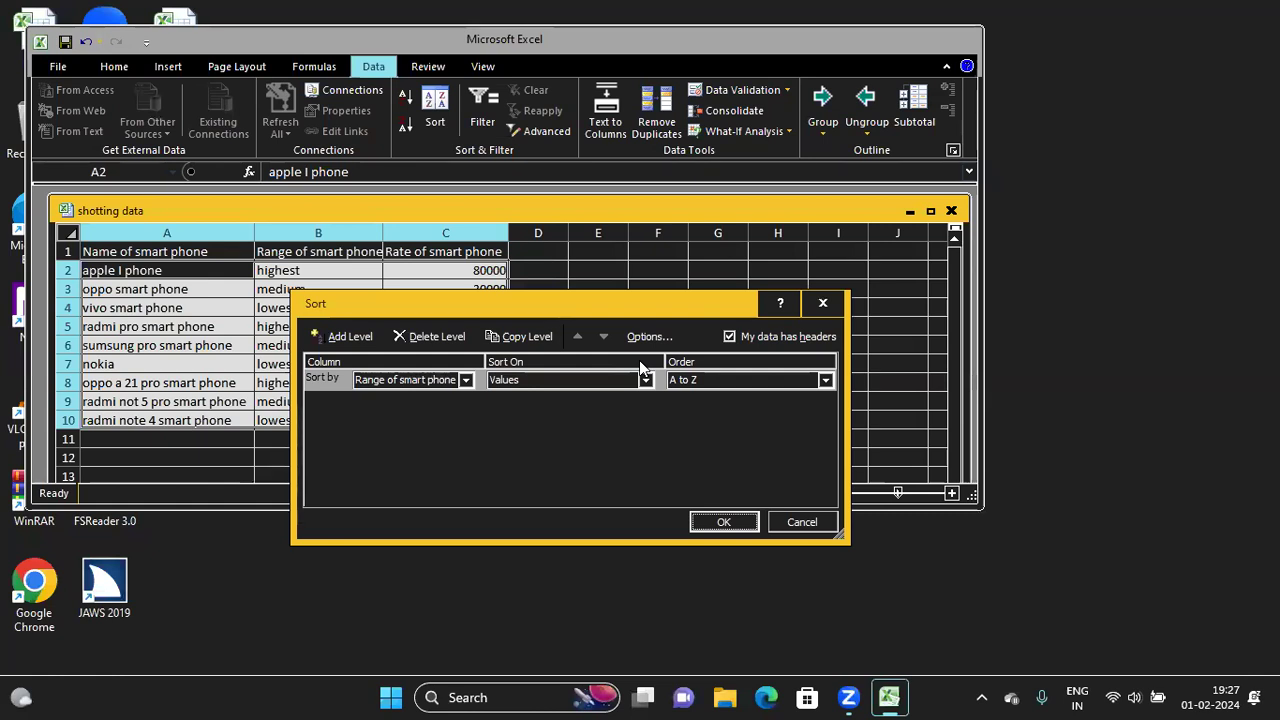
pyautogui.hotkey('alt', 'Tab')
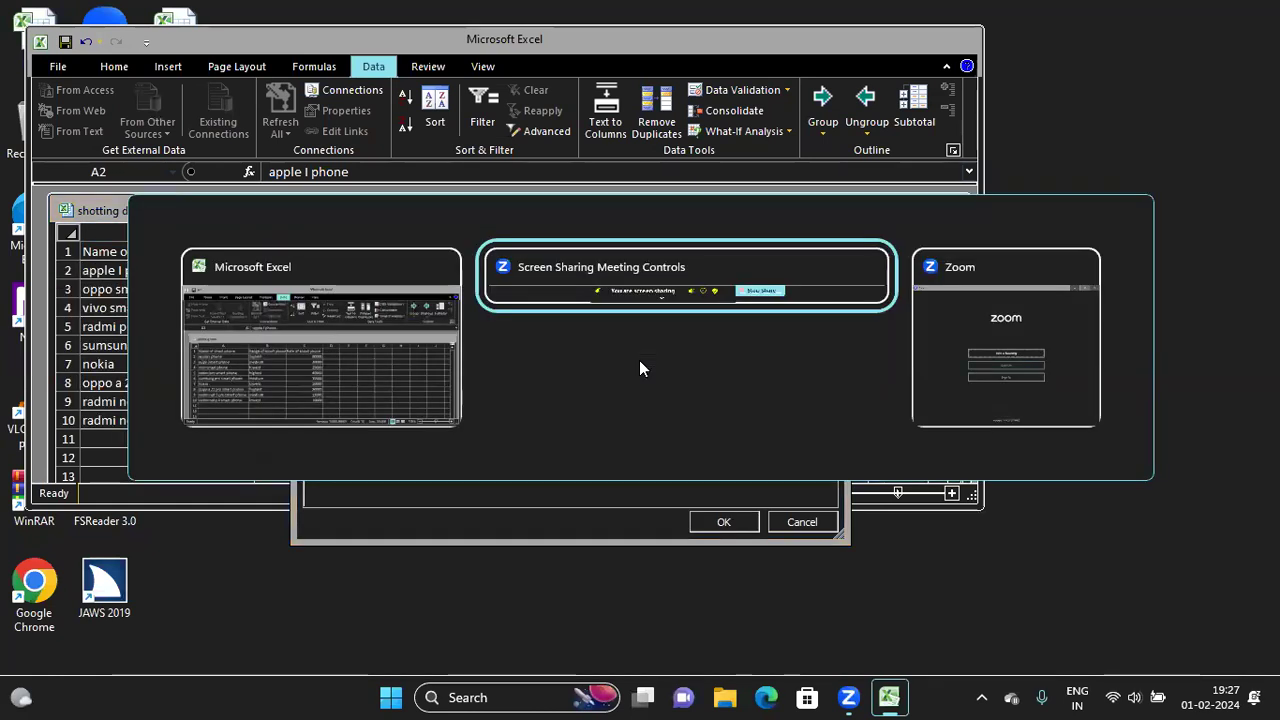